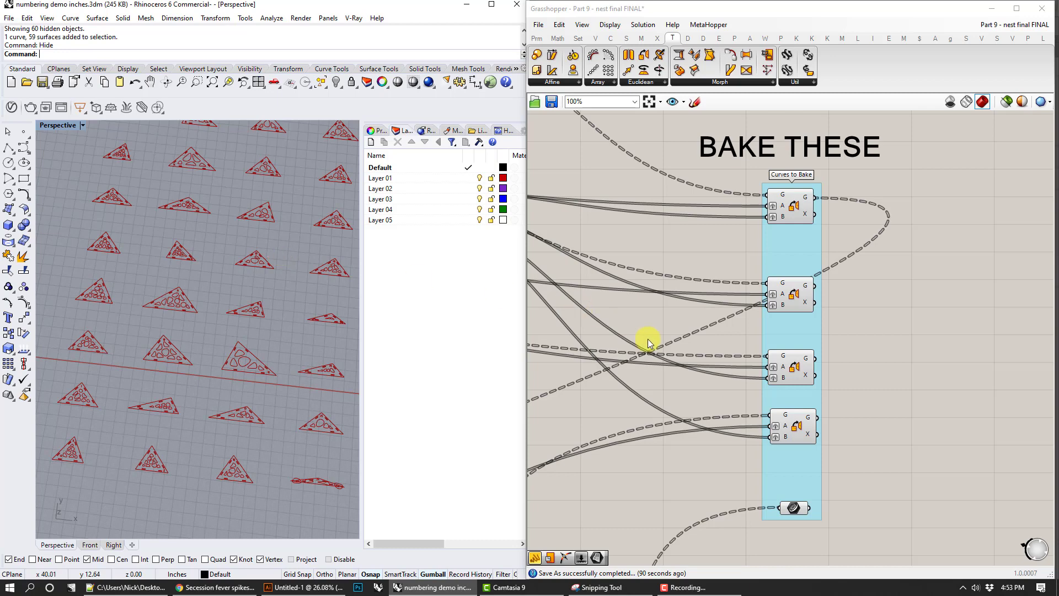
Highlight the geometry of each lower Orient component and the last parameter in the BAKE THESE group, checking it against a triangle panel.
scroll(789, 361, "down", 6)
right_click_drag(753, 370, 945, 305)
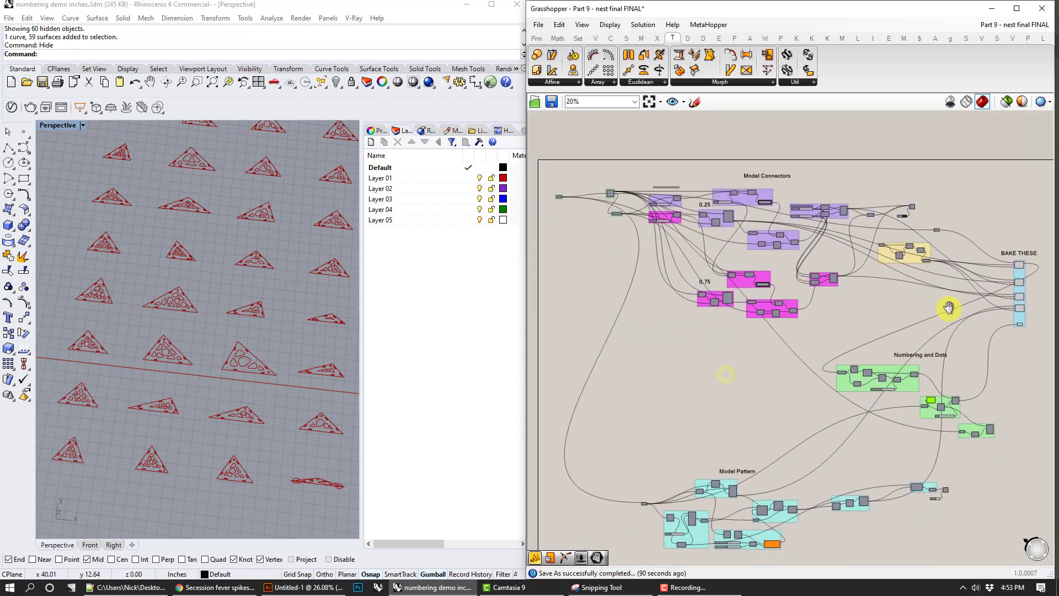
scroll(883, 322, "up", 6)
right_click_drag(851, 312, 745, 314)
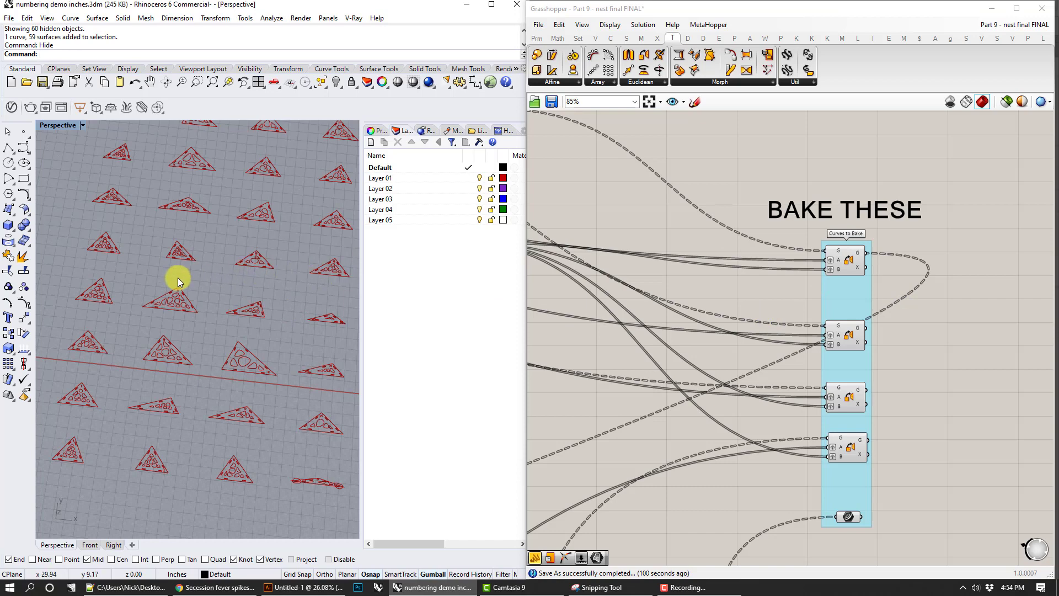
scroll(175, 284, "up", 6)
scroll(160, 299, "up", 3)
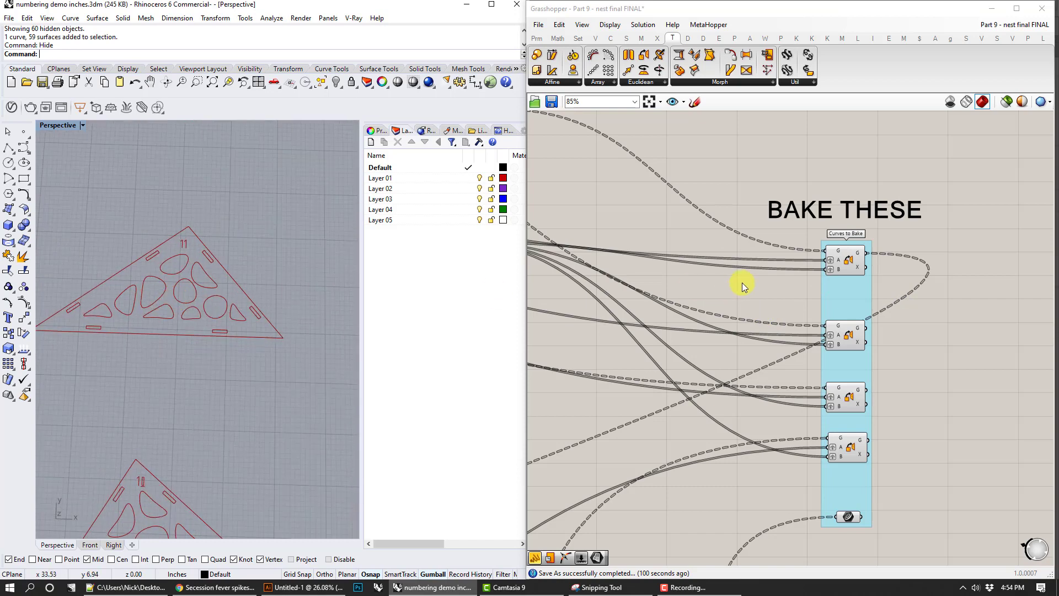
left_click(848, 264)
left_click(855, 345)
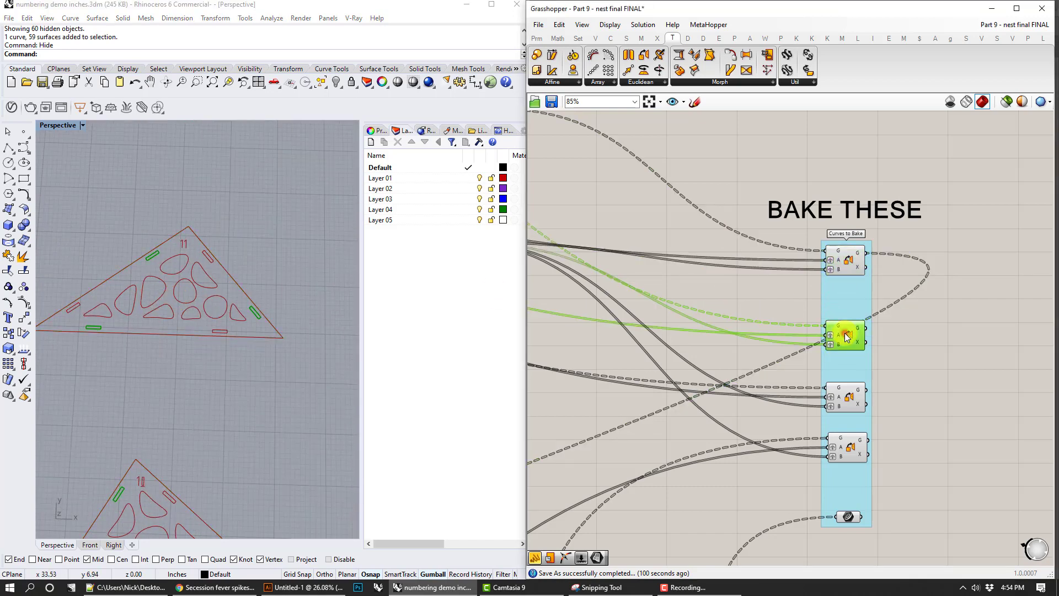
left_click(847, 397)
left_click(213, 259)
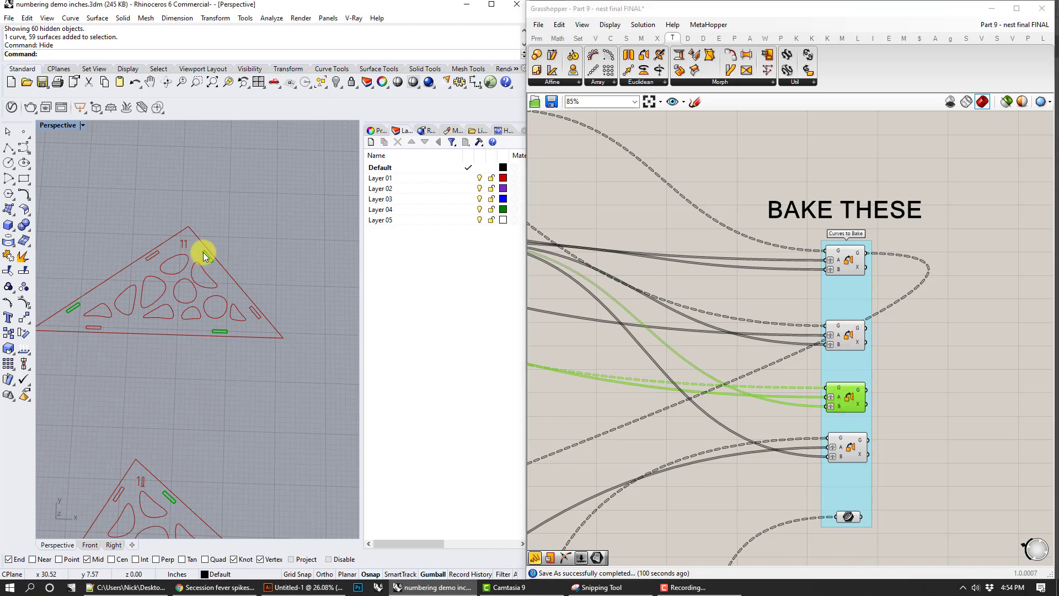
left_click(851, 449)
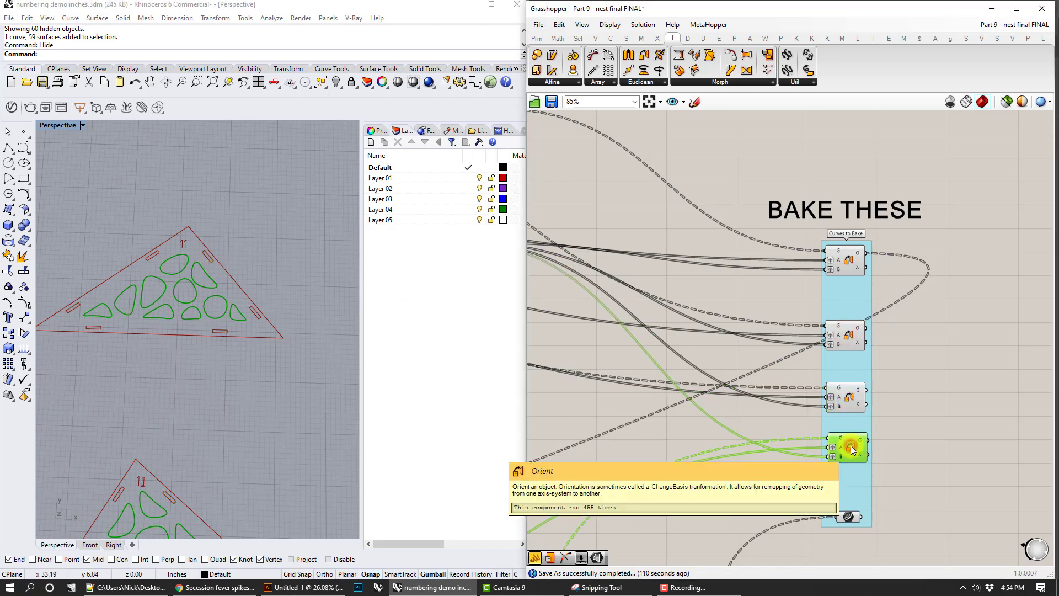
left_click(230, 308)
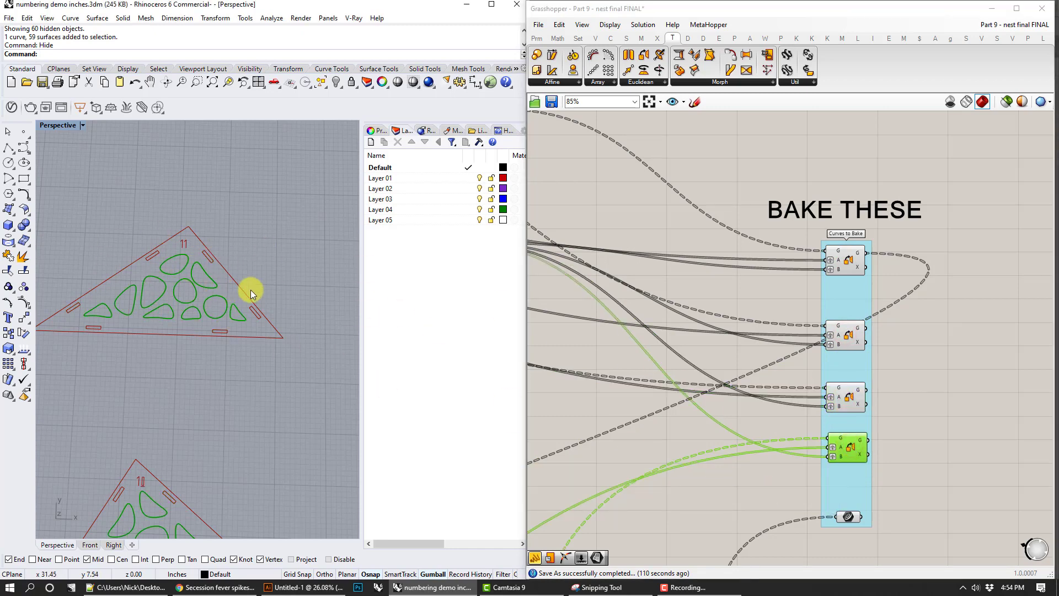
left_click(850, 517)
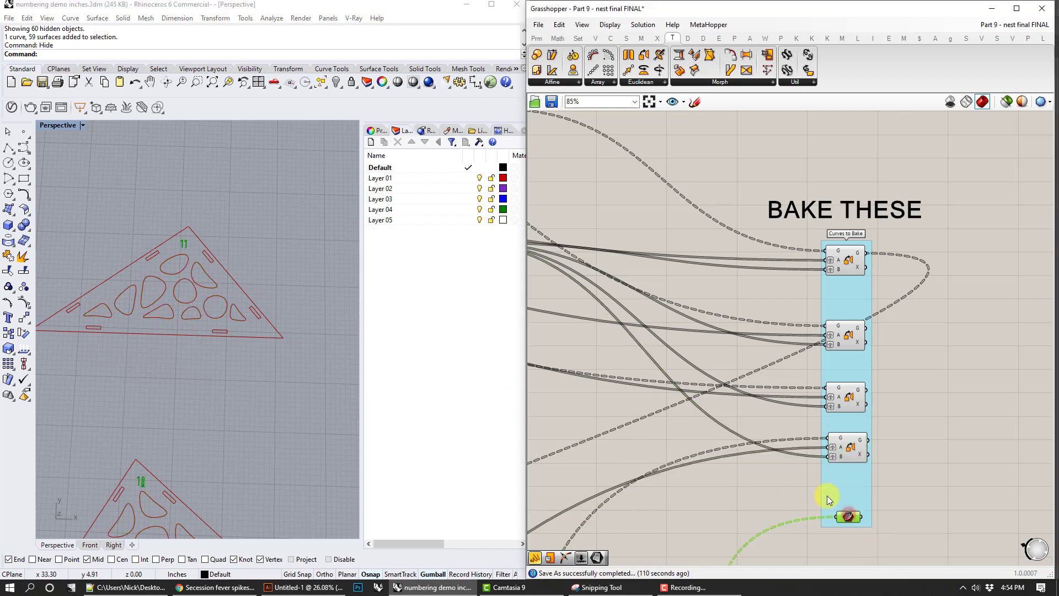
left_click(310, 376)
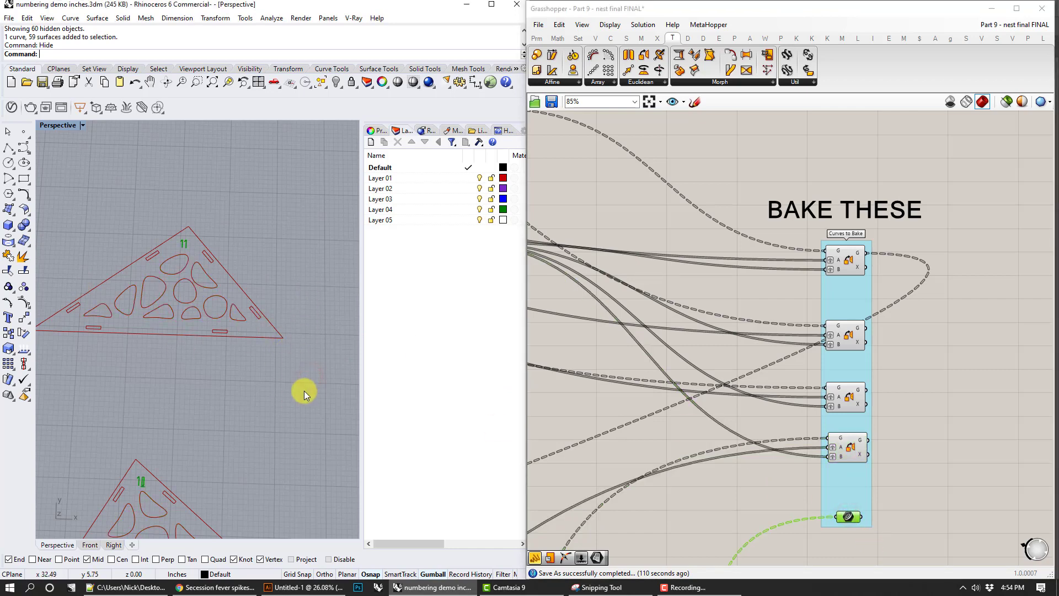
Highlight the triangle outlines from the group's first Orient component and examine the panel grid through to its last column.
scroll(304, 397, "down", 5)
left_click(850, 258)
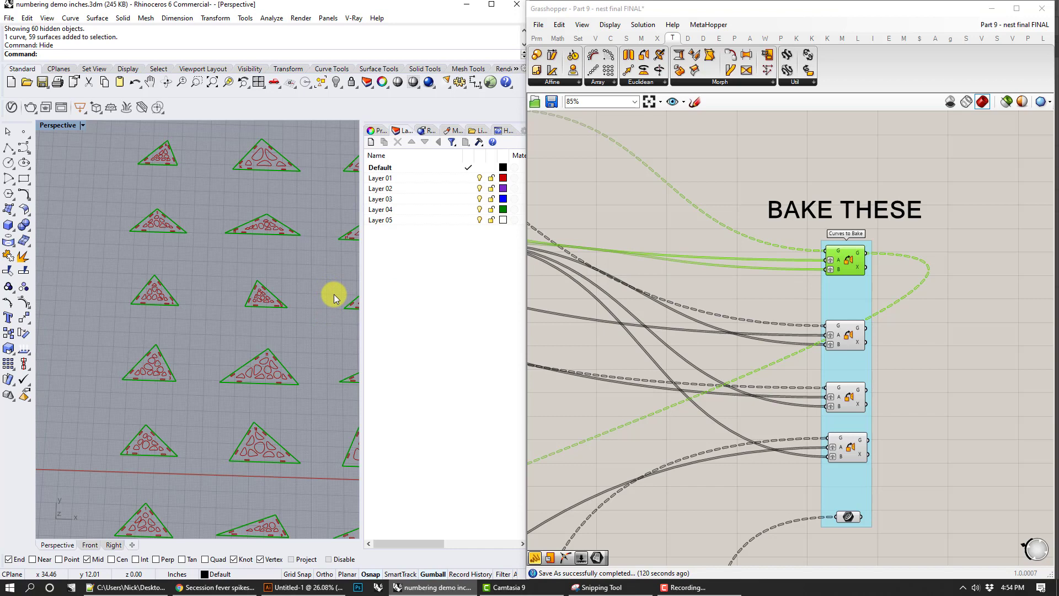
scroll(203, 292, "down", 6)
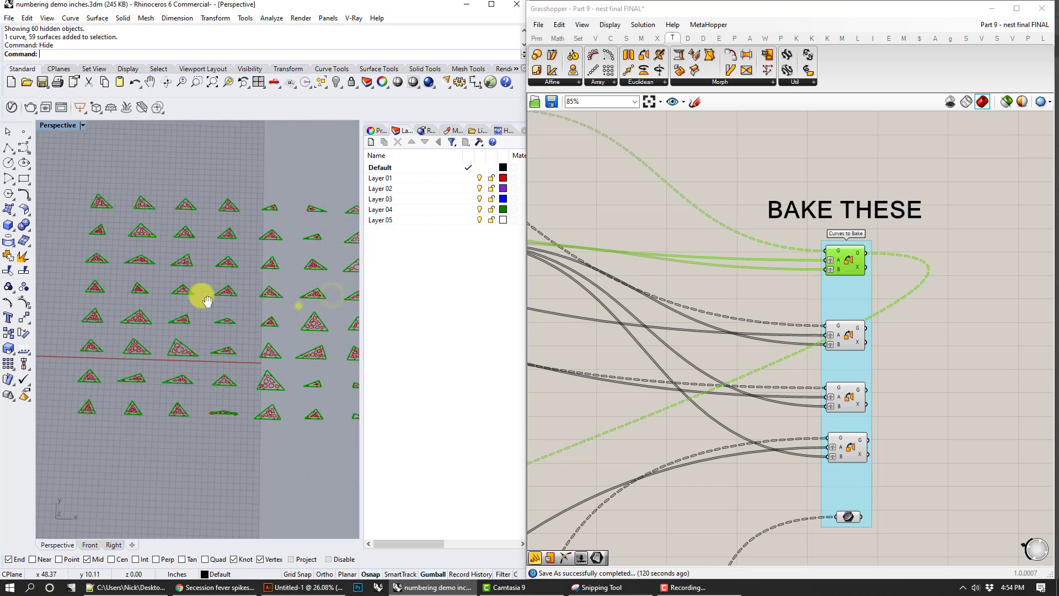
scroll(191, 260, "down", 2)
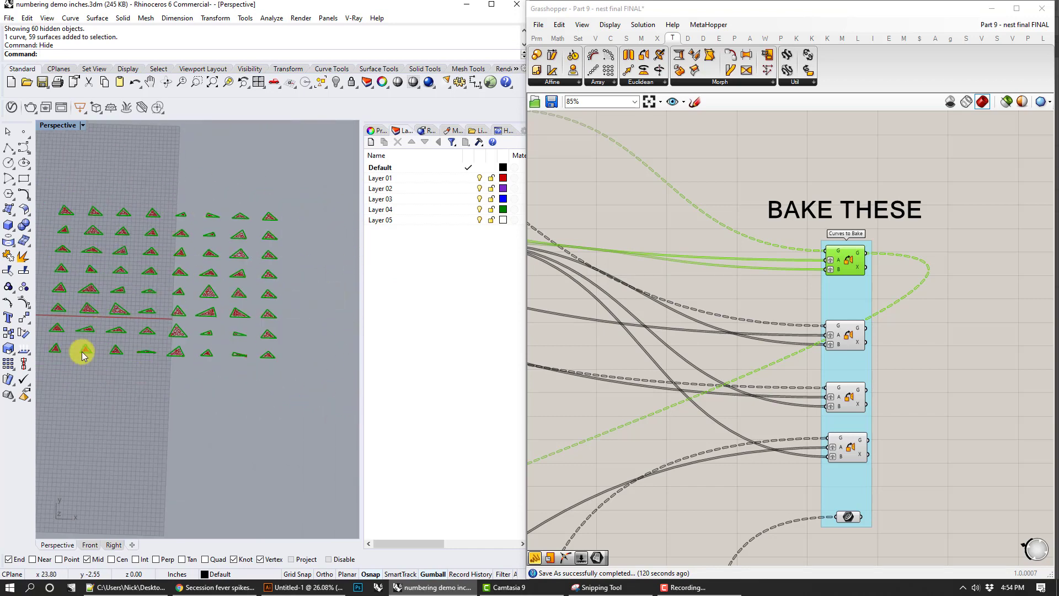
right_click_drag(169, 246, 206, 243, "shift")
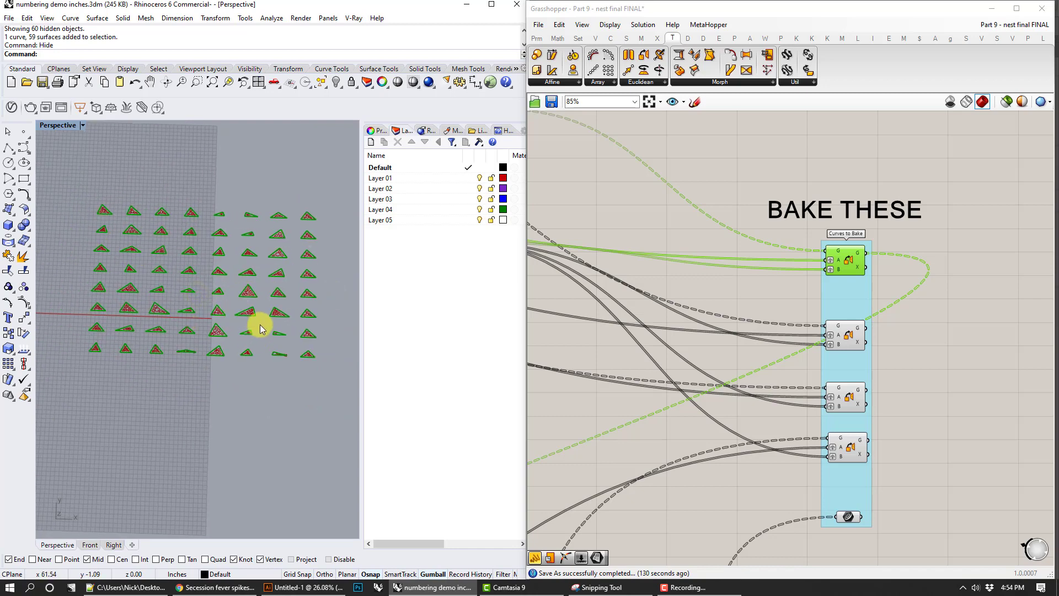
scroll(286, 266, "up", 4)
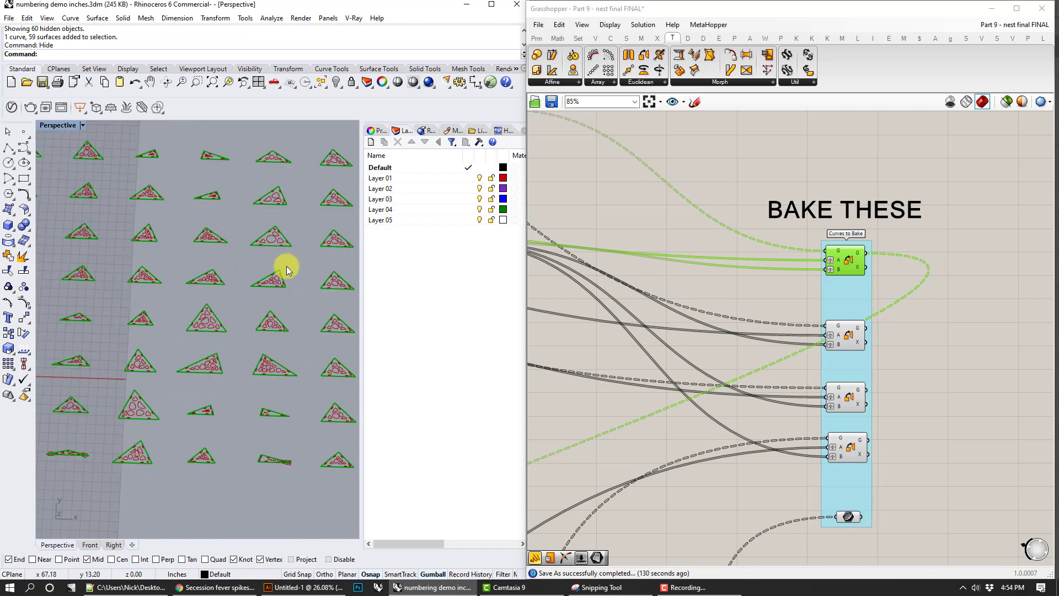
scroll(291, 262, "up", 3)
right_click_drag(293, 261, 158, 280, "shift")
scroll(243, 204, "down", 3)
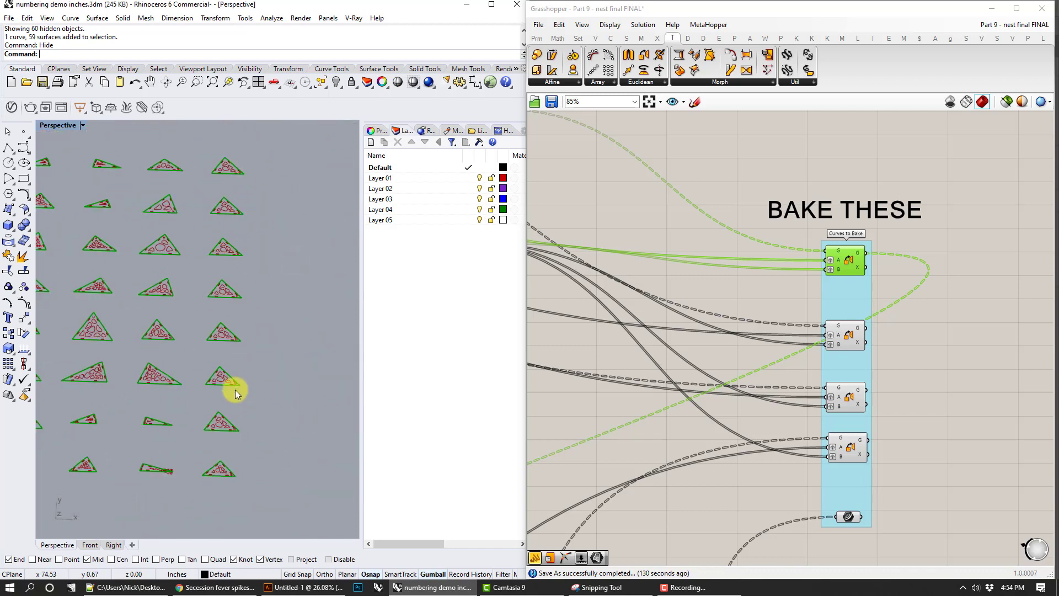
Inspect the Create Cut Sheet group's V Count input and compare the numbered panels in the grid's last column.
scroll(837, 356, "down", 5)
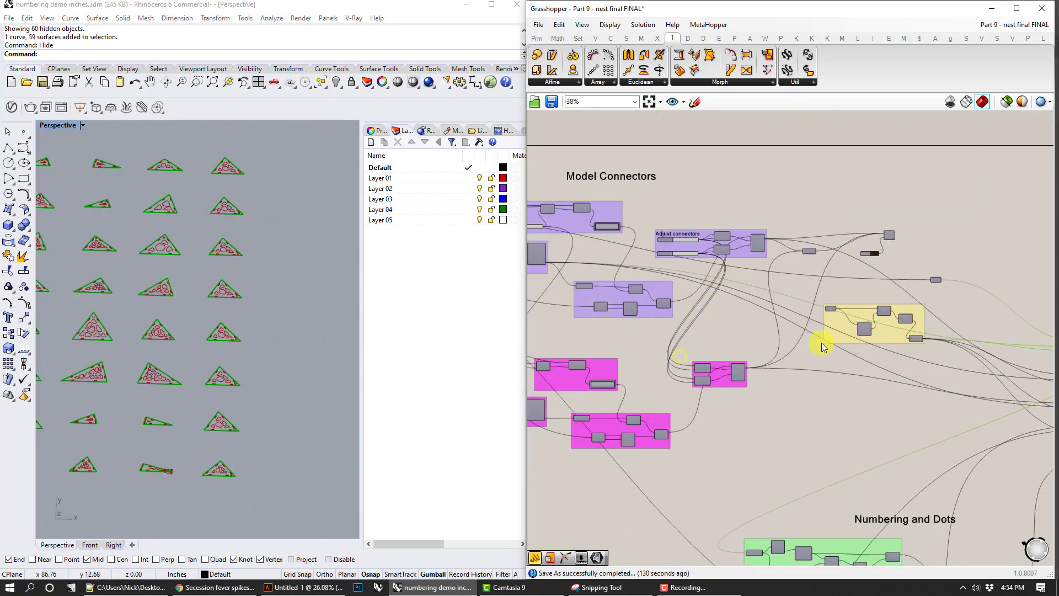
scroll(822, 347, "up", 6)
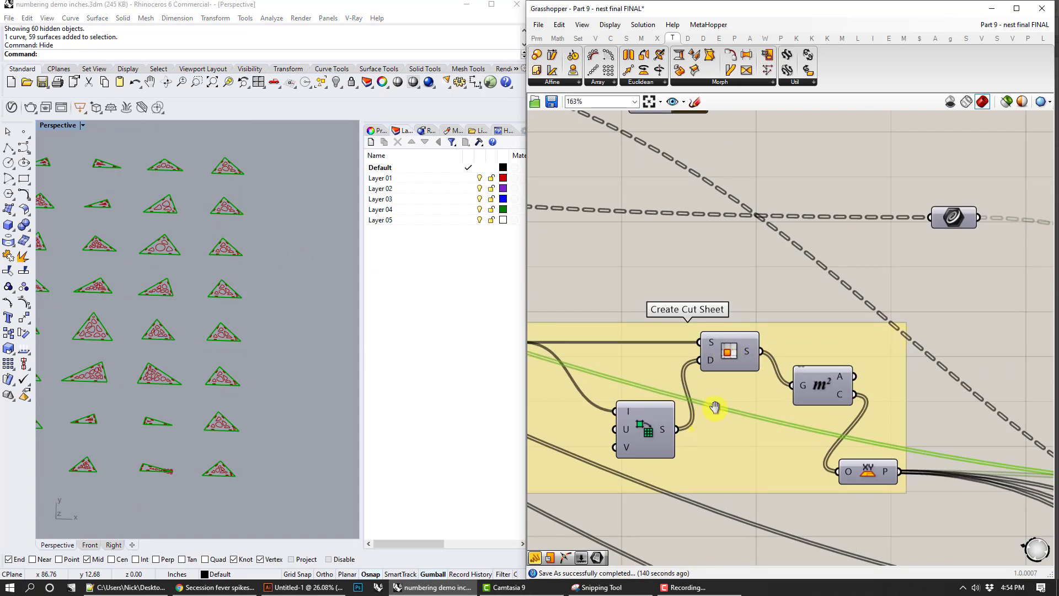
right_click_drag(691, 429, 766, 375)
mouse_move(702, 396)
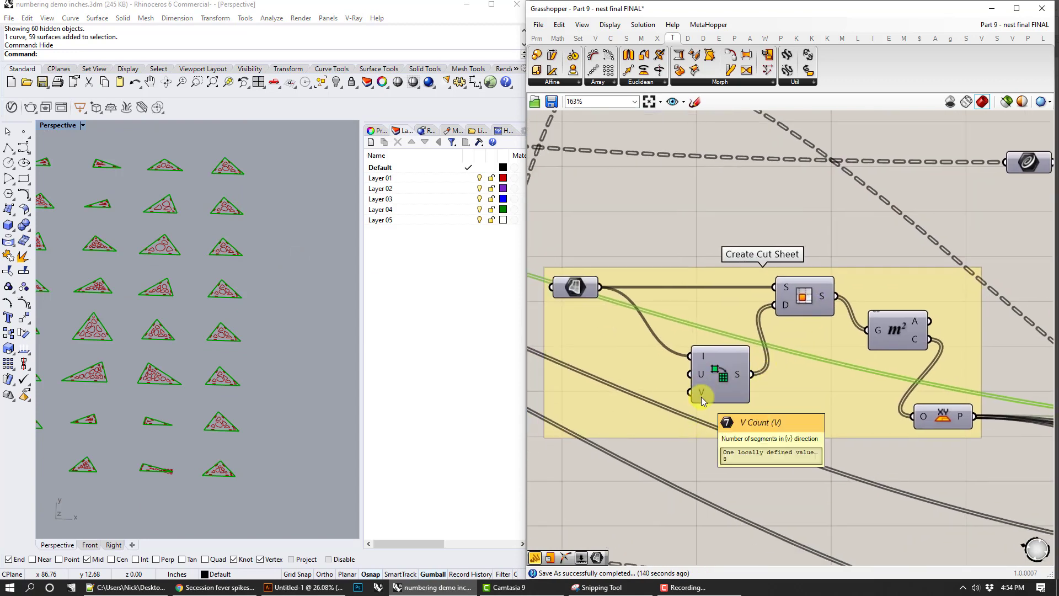
scroll(230, 330, "up", 5)
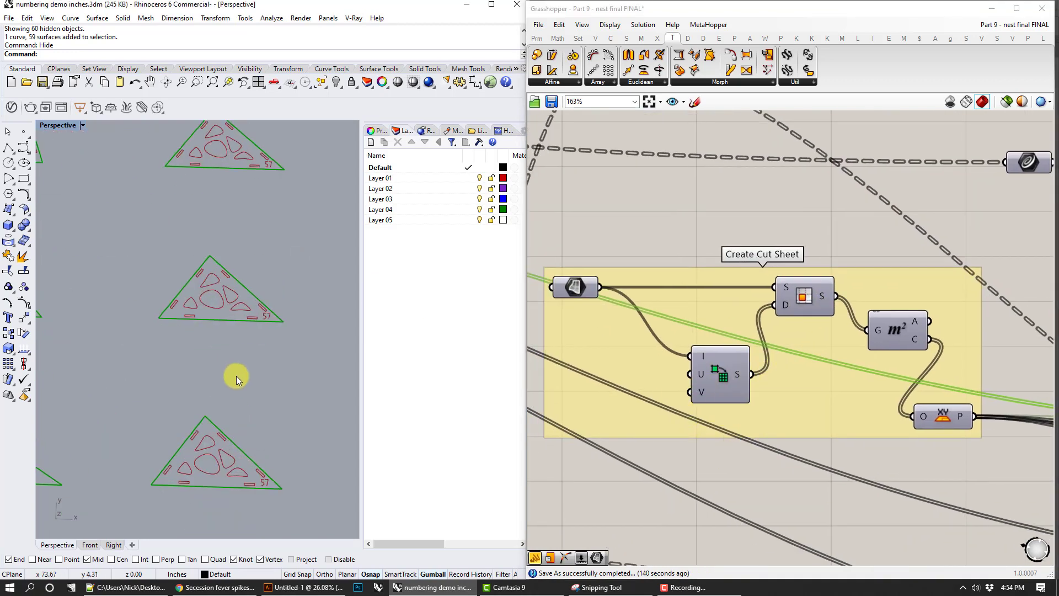
scroll(260, 422, "down", 6)
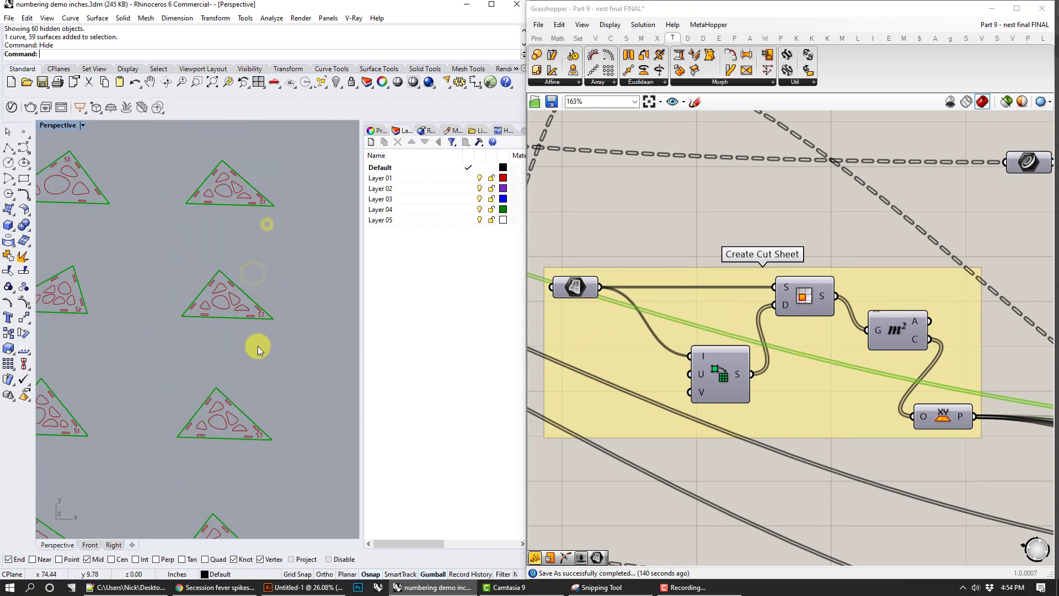
scroll(238, 262, "up", 3)
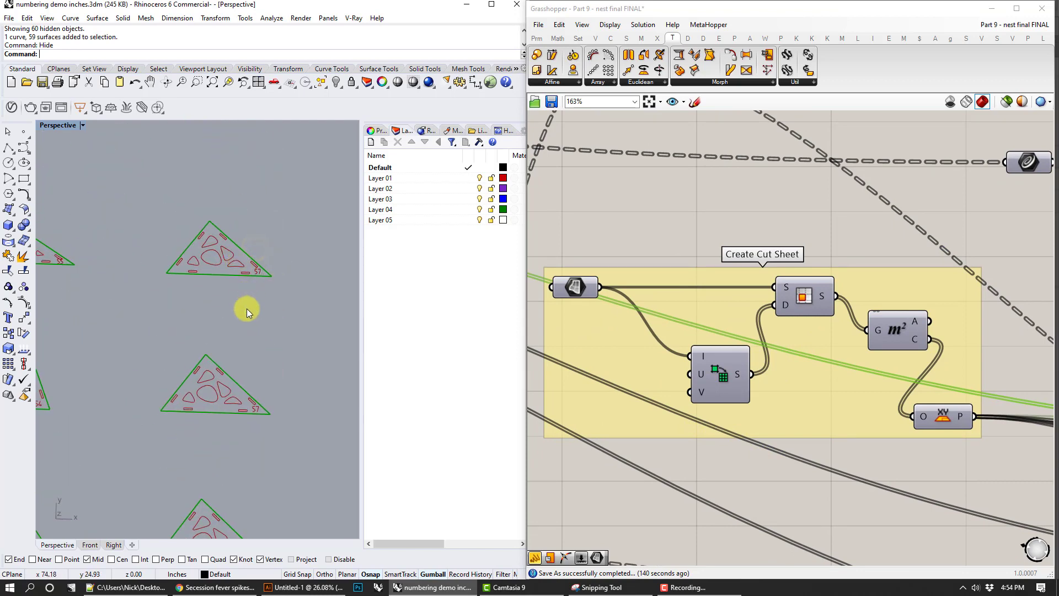
scroll(247, 309, "down", 3)
scroll(247, 317, "down", 4)
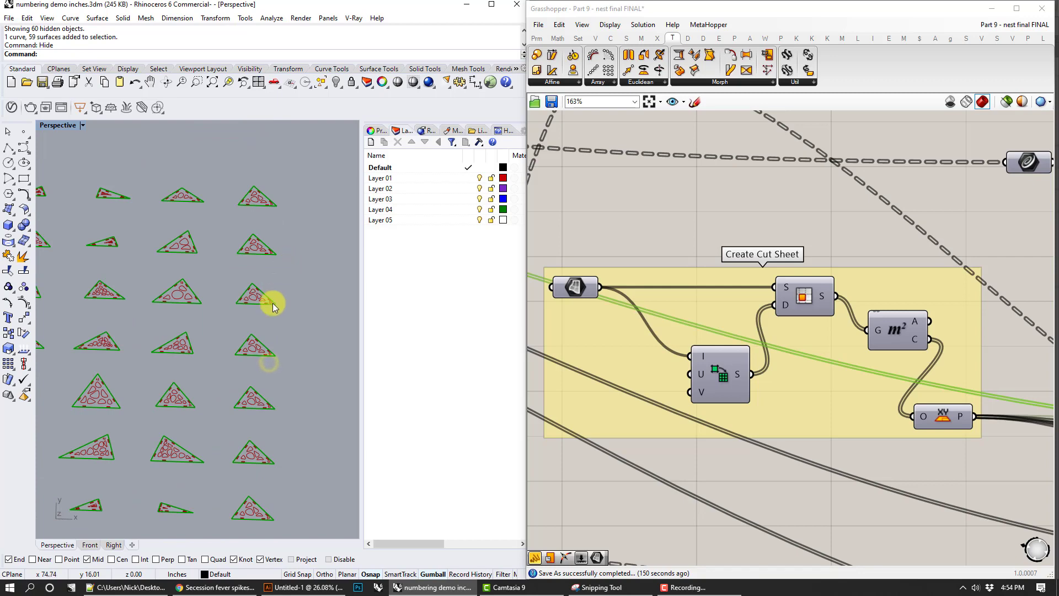
scroll(279, 330, "down", 7)
right_click_drag(148, 336, 227, 312, "shift")
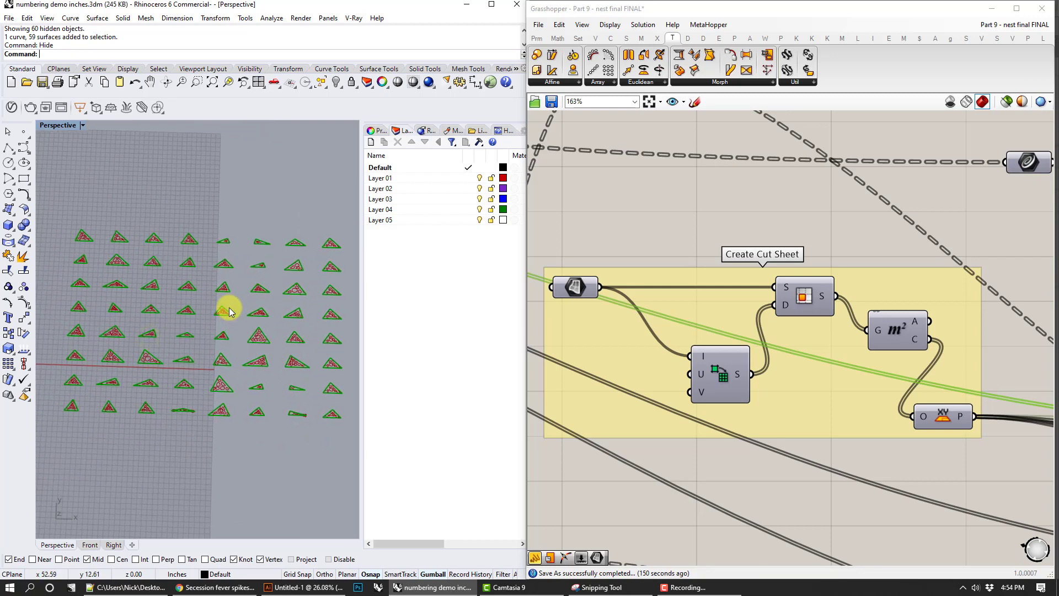
Trace the cut sheet wires back to the BAKE THESE group and examine the spacing of the whole panel layout.
scroll(859, 366, "down", 4)
right_click_drag(931, 365, 746, 286)
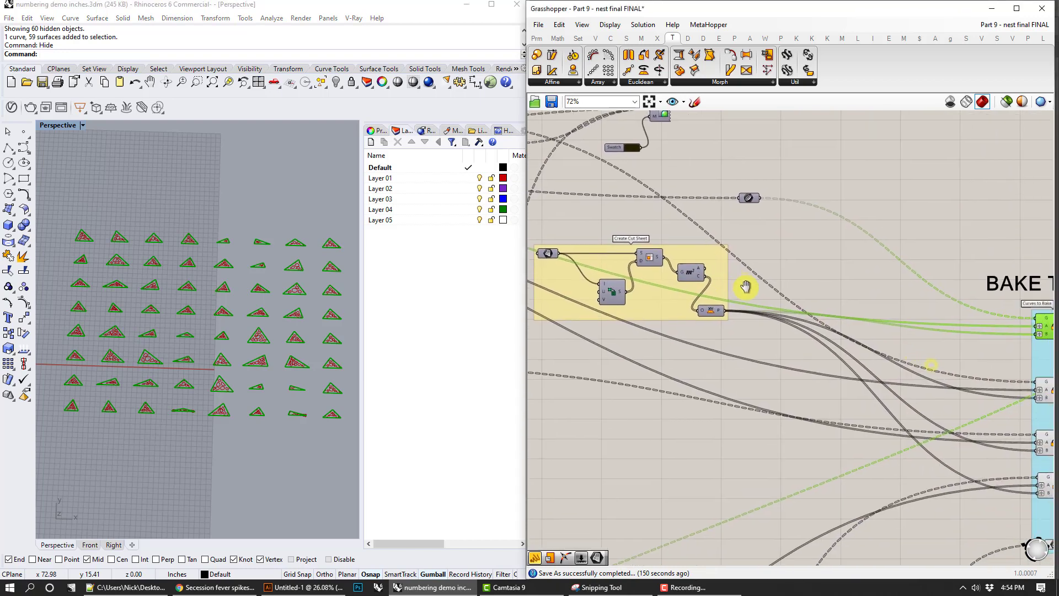
scroll(746, 287, "down", 3)
right_click_drag(908, 334, 748, 269)
scroll(827, 290, "up", 4)
right_click_drag(855, 278, 856, 305)
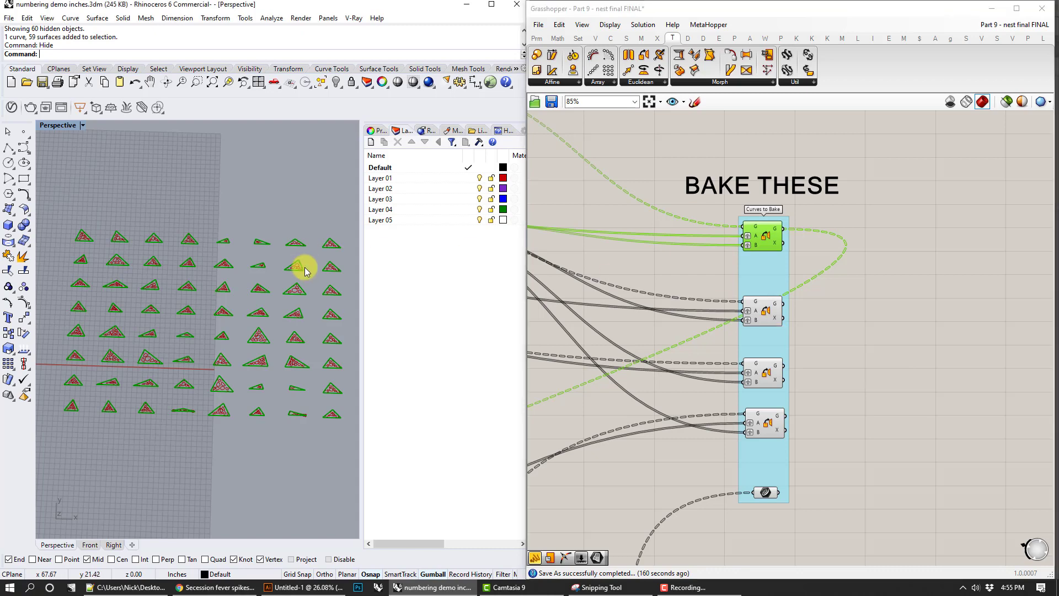
scroll(226, 339, "up", 5)
scroll(214, 346, "down", 4)
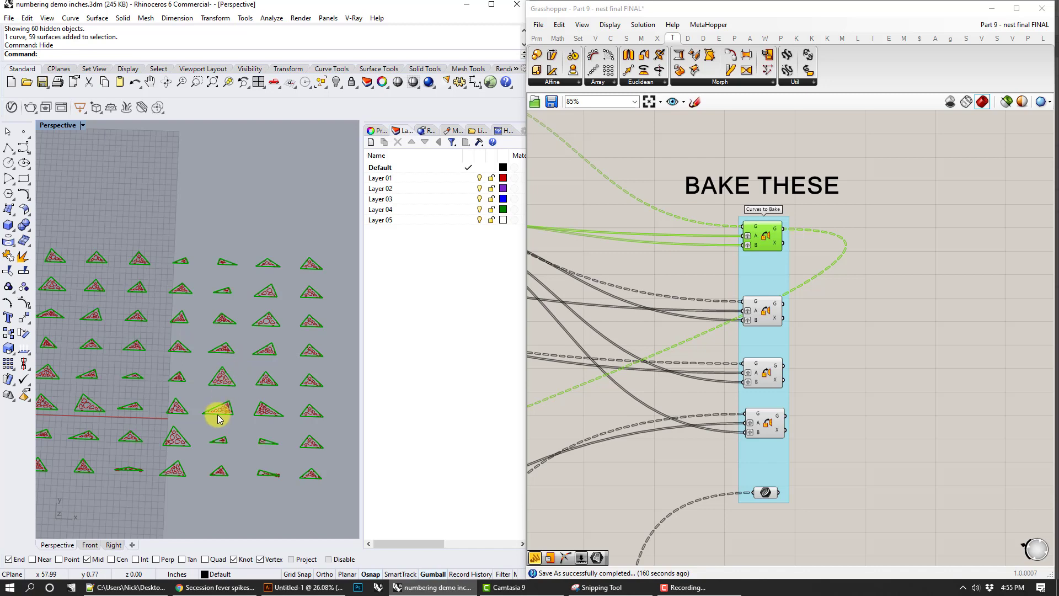
right_click_drag(217, 416, 226, 300)
scroll(195, 352, "down", 3)
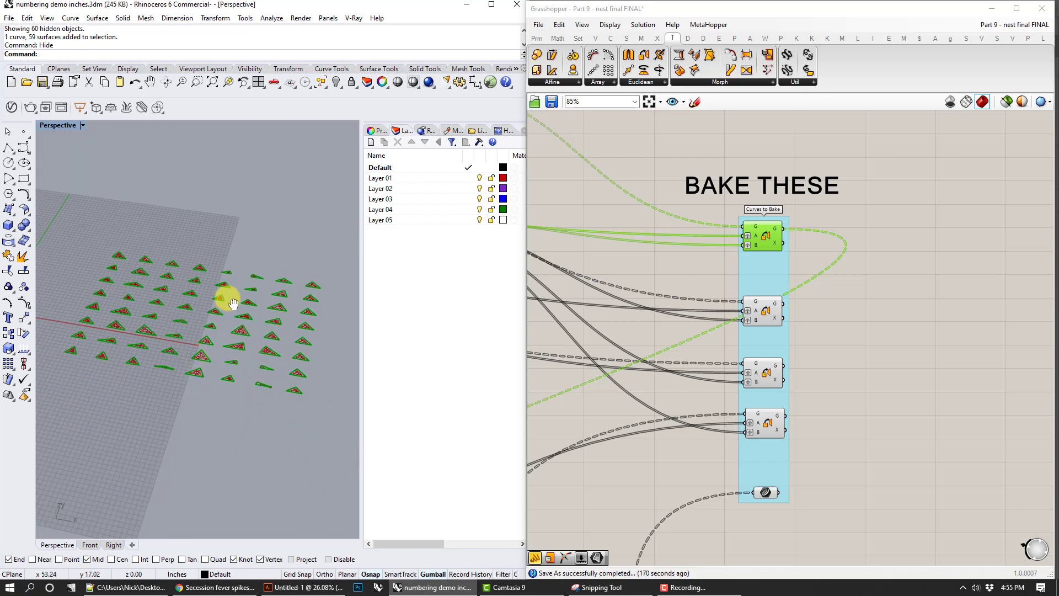
Look through the list of OpenNest components, then clear the canvas selection.
left_click(543, 39)
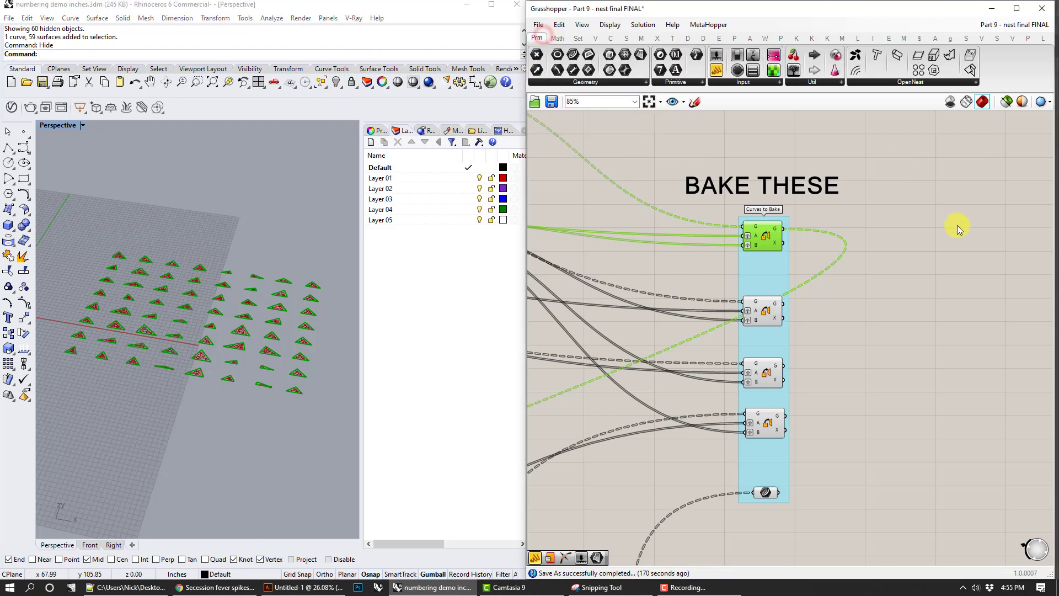
left_click(883, 83)
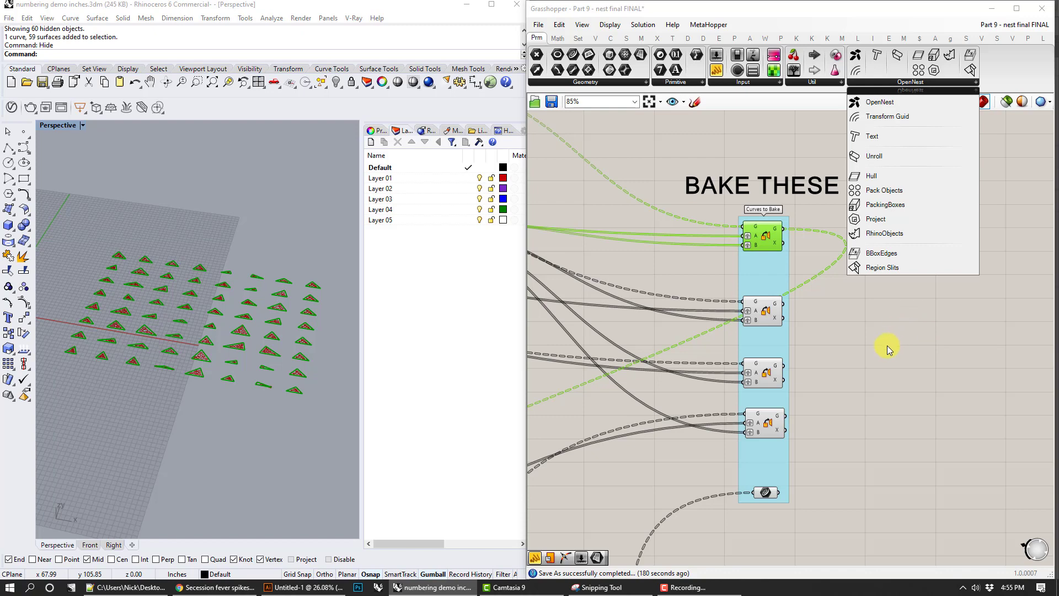
left_click(873, 382)
Turn off the preview of the lower three Orient components and the parameter beneath them in the BAKE THESE group.
left_click(767, 314)
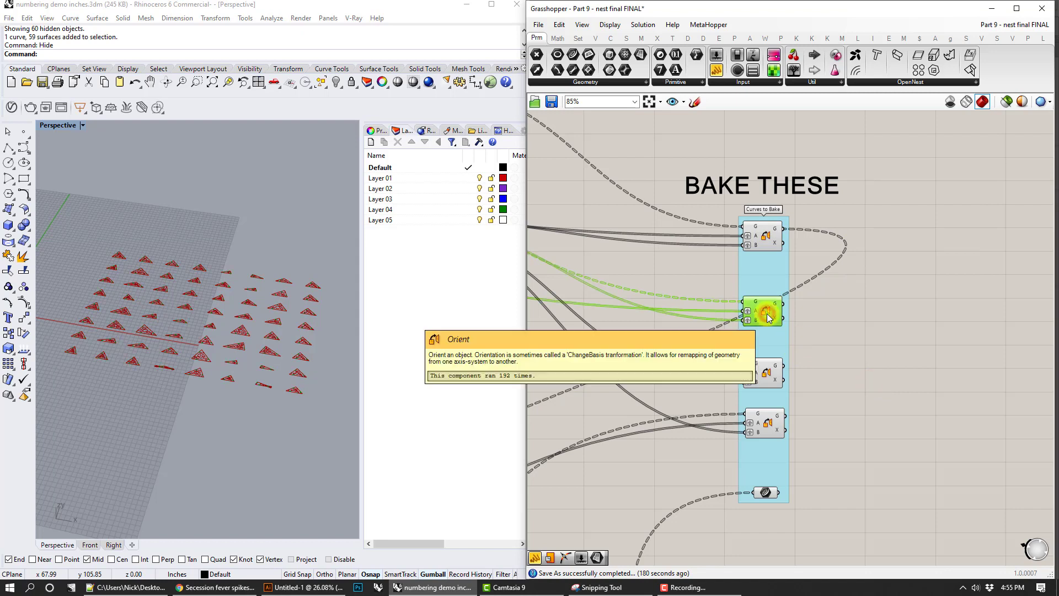
left_click(765, 373, "shift")
left_click(764, 424, "shift")
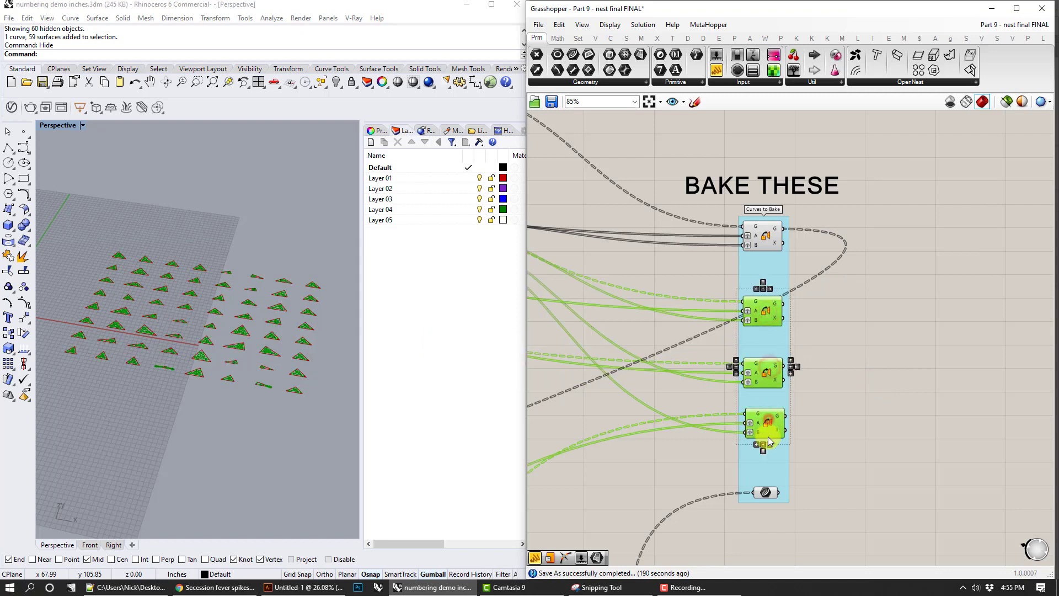
left_click(764, 491, "shift")
right_click(876, 382)
left_click(895, 397)
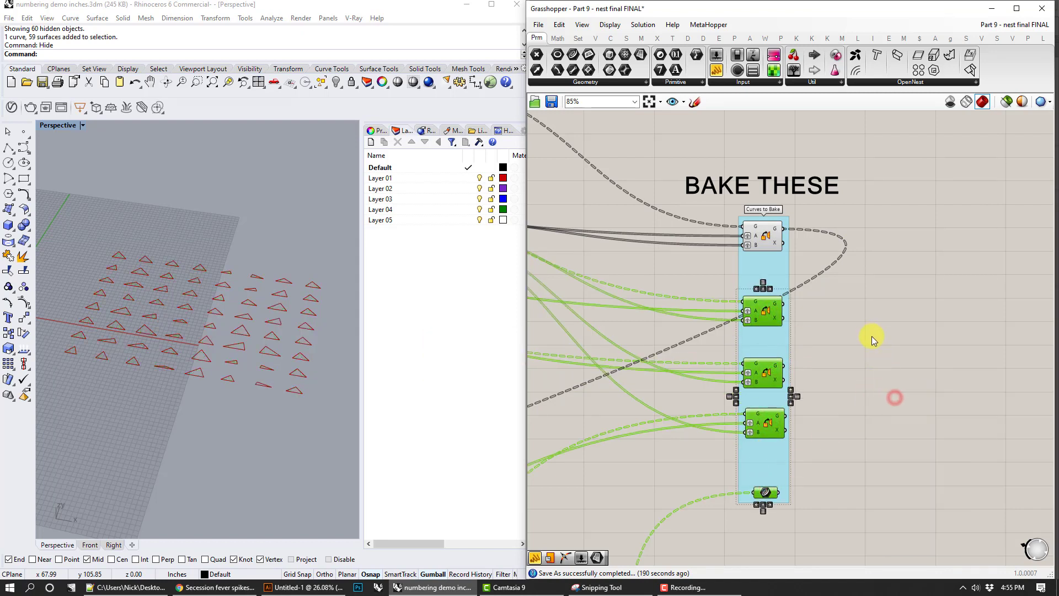
left_click(873, 340)
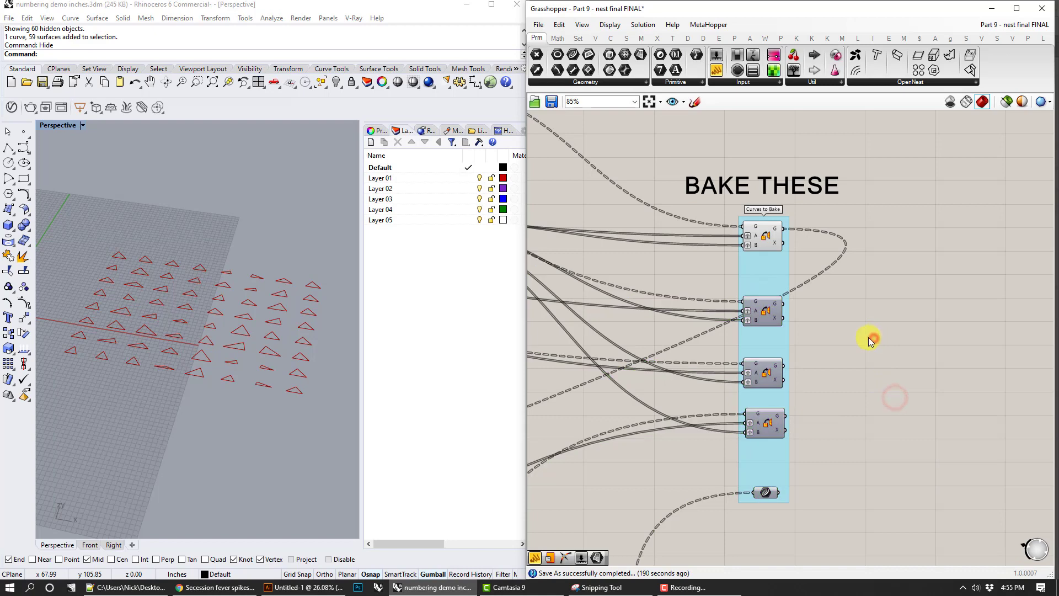
Select the top Orient component to highlight the triangle outlines and inspect its Geometry input's data structure.
left_click(761, 240)
left_click(849, 303)
left_click(760, 243)
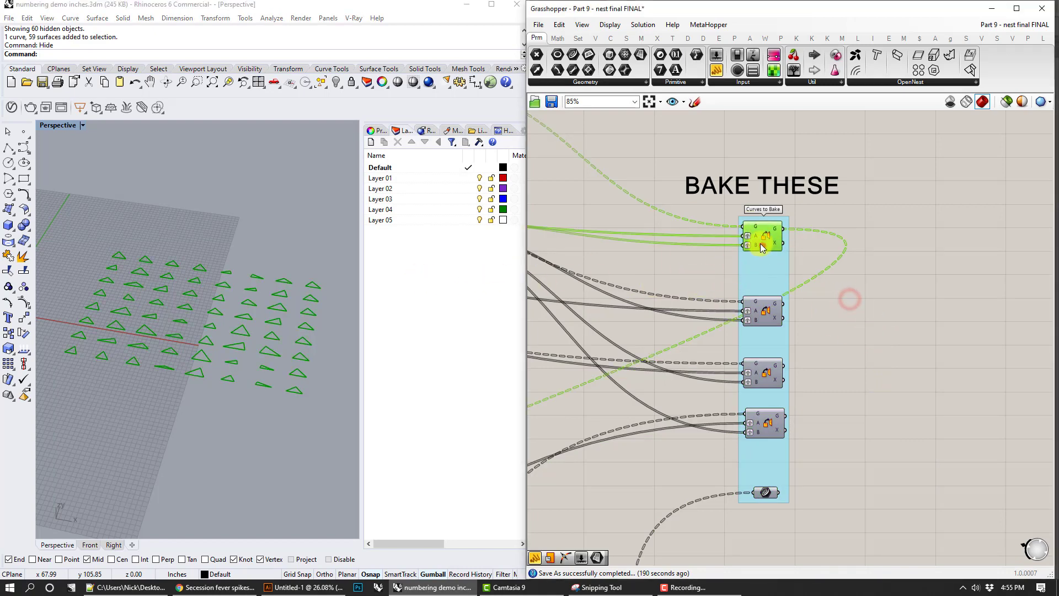
mouse_move(759, 235)
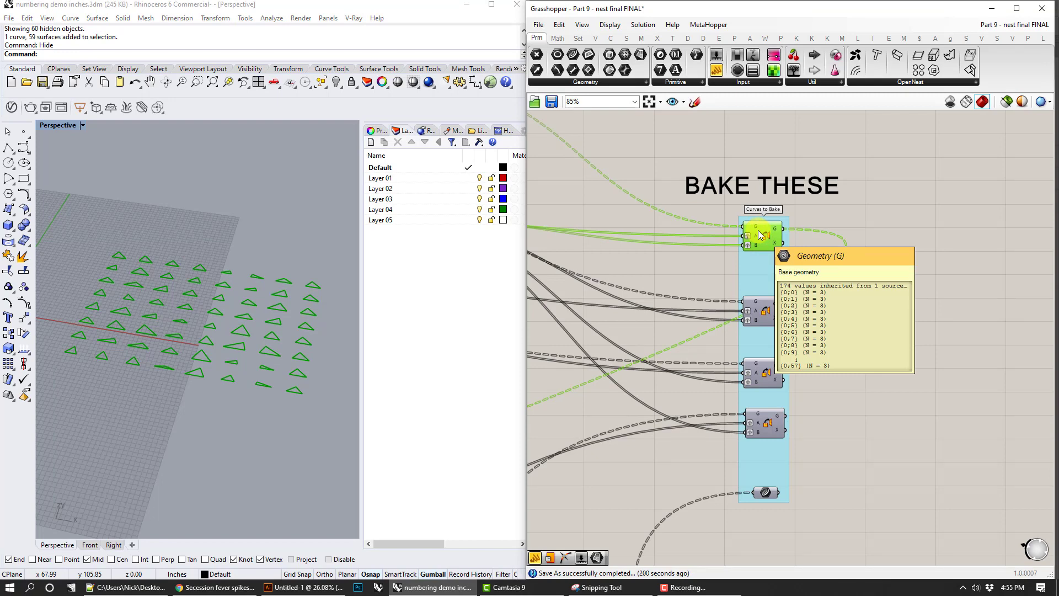
Clear the selection and inspect the data structure of the top Orient component's Geometry output.
left_click(690, 284)
right_click_drag(690, 284, 820, 266)
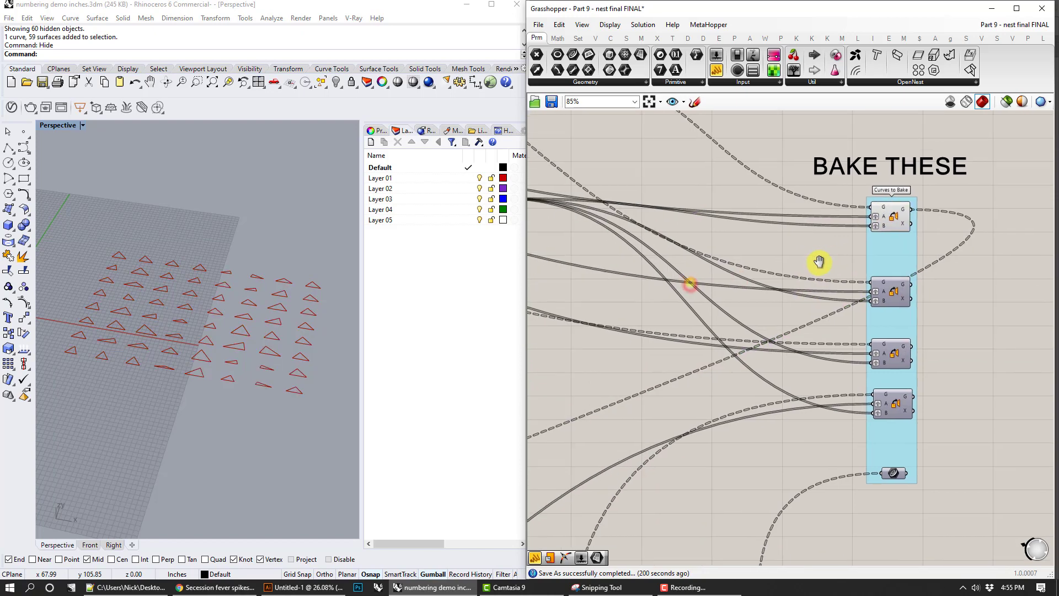
scroll(790, 292, "down", 2)
right_click_drag(681, 307, 519, 386)
scroll(797, 363, "up", 3)
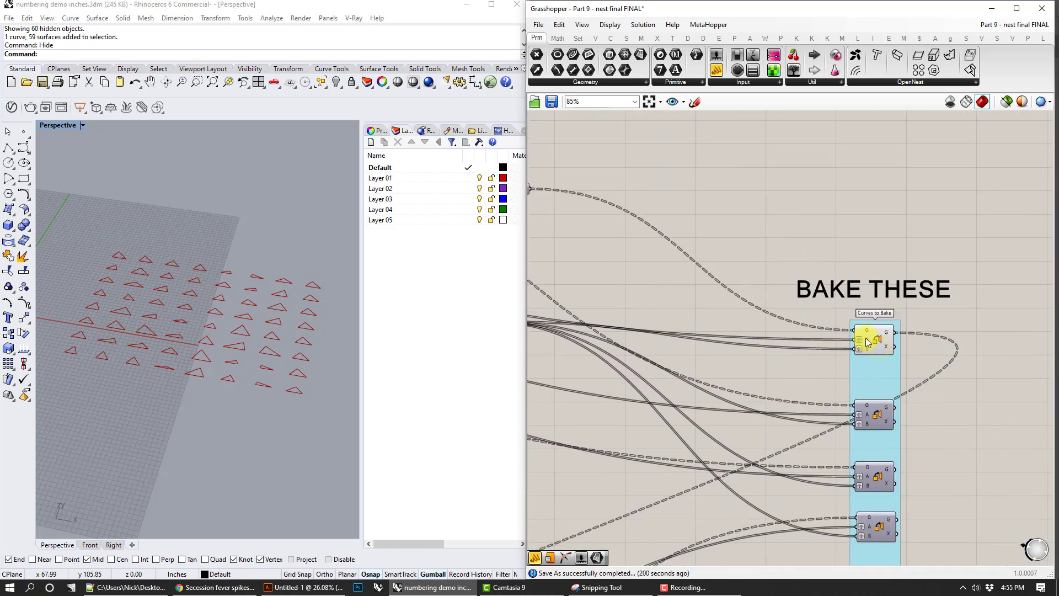
mouse_move(887, 336)
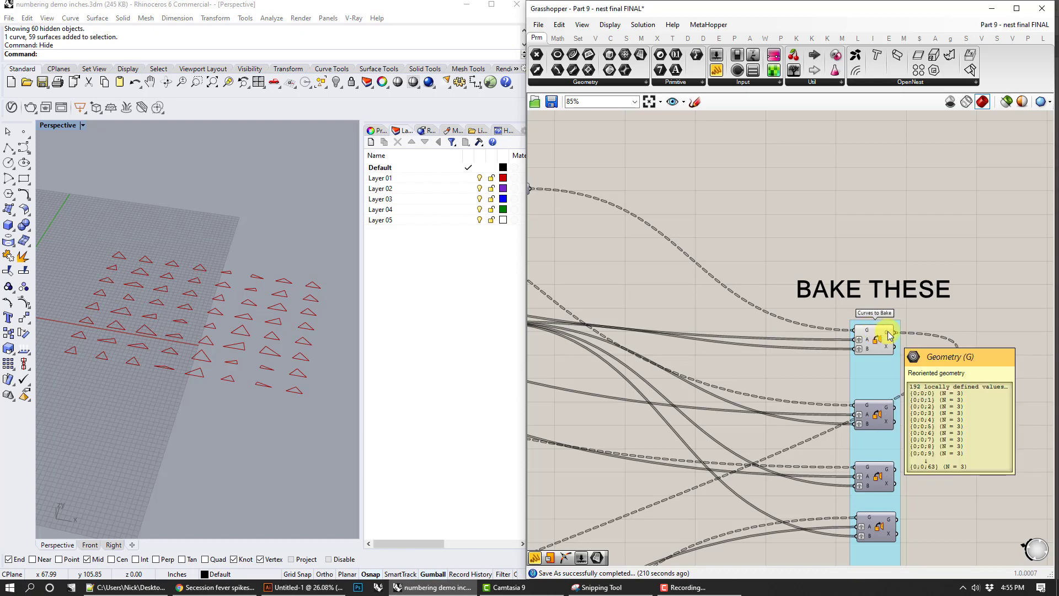
Add a Split Tree component beside the BAKE THESE group and wire the top Orient's Geometry output into its Data input.
right_click_drag(662, 353, 749, 344)
right_click_drag(919, 342, 666, 307)
double_click(834, 349)
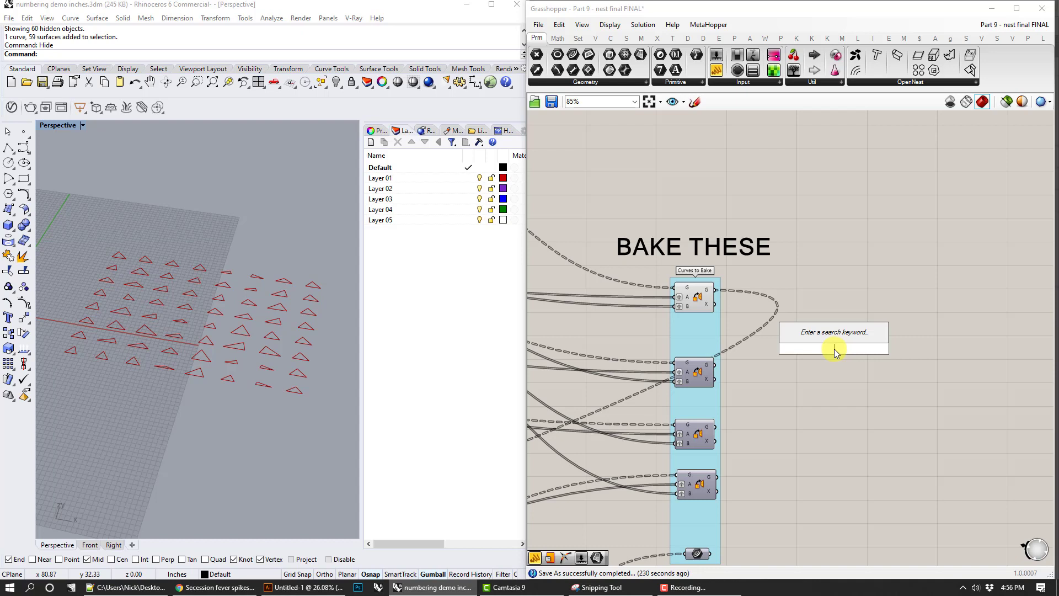
type("split")
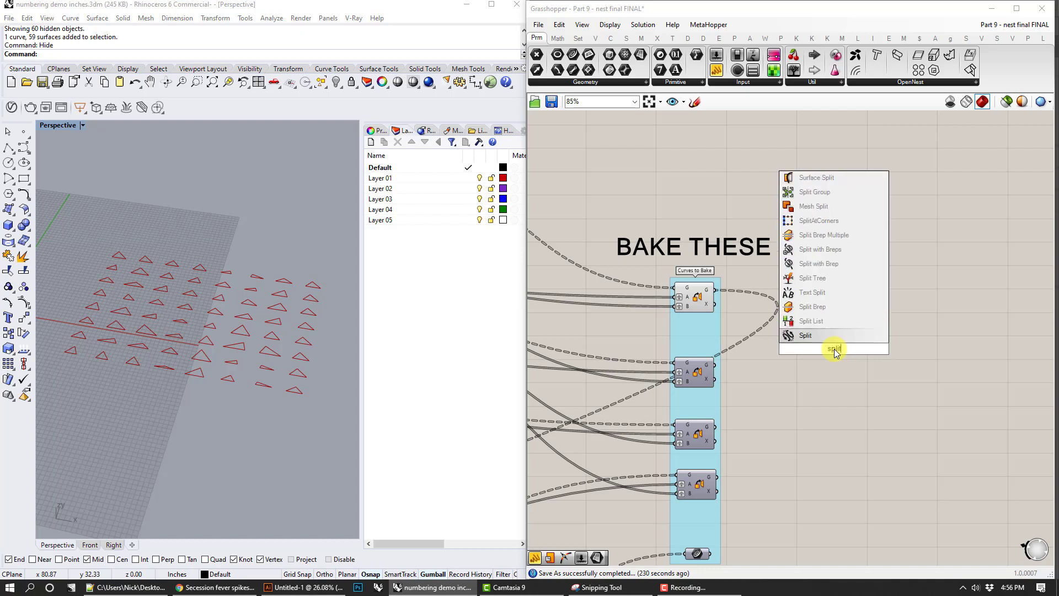
type(" tree")
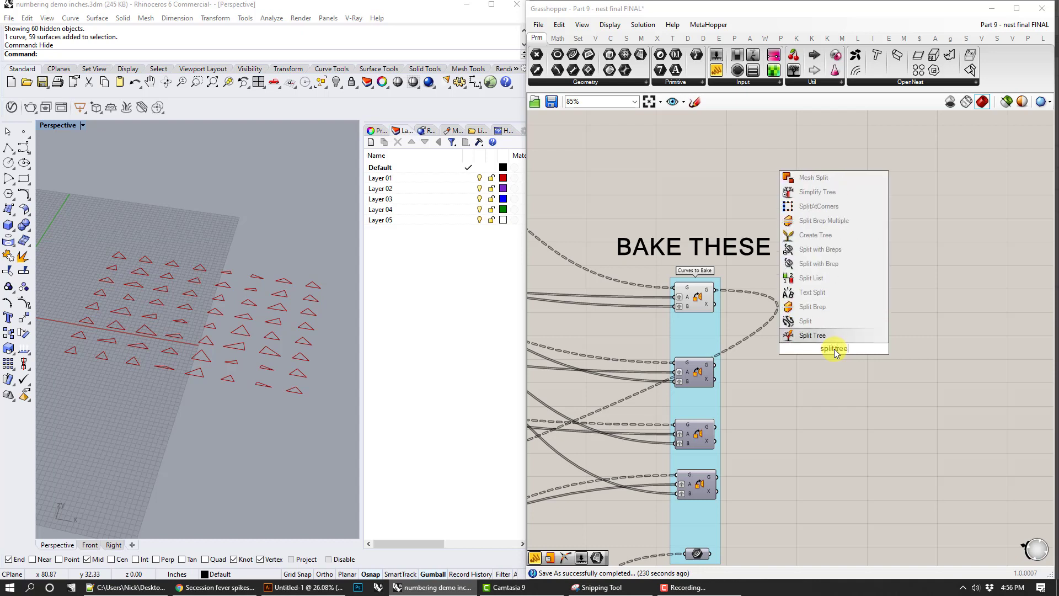
left_click(826, 343)
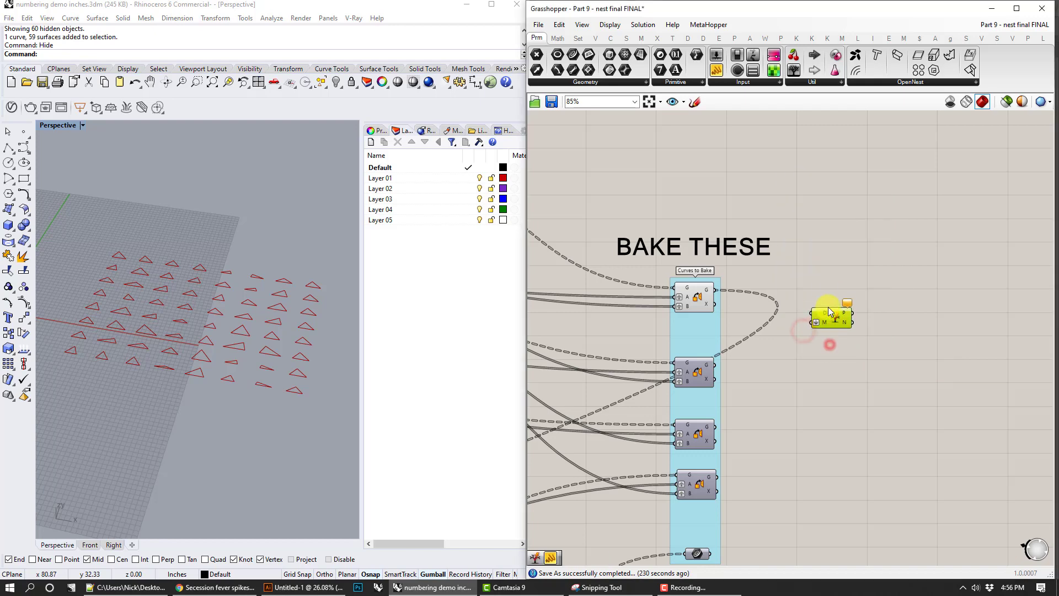
scroll(827, 340, "up", 2)
left_click_drag(671, 282, 864, 313)
Add an empty Panel between the BAKE THESE group and the Split Tree component.
double_click(839, 356)
type("panel")
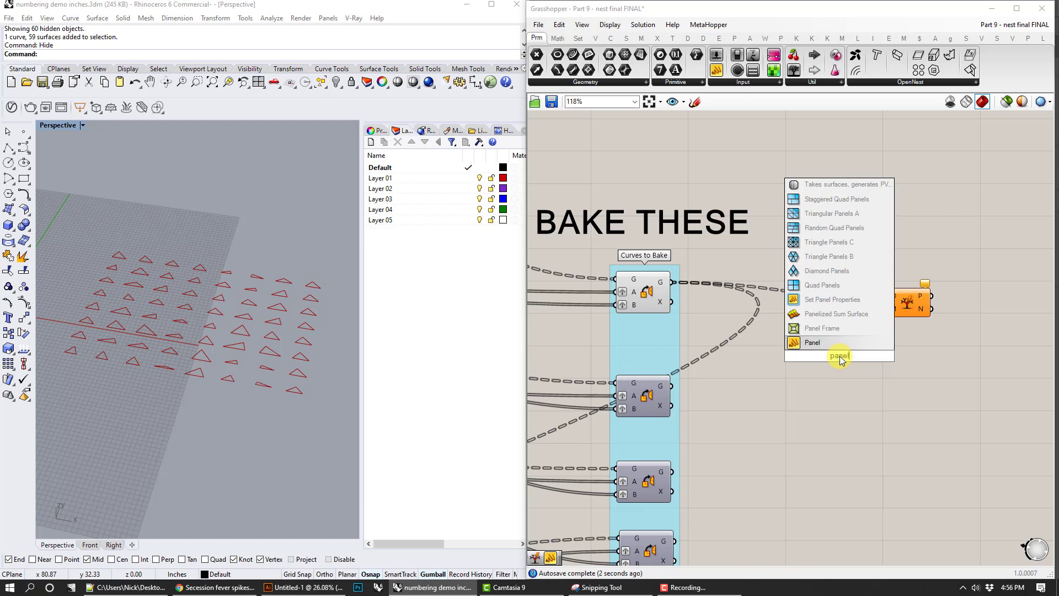
left_click(810, 342)
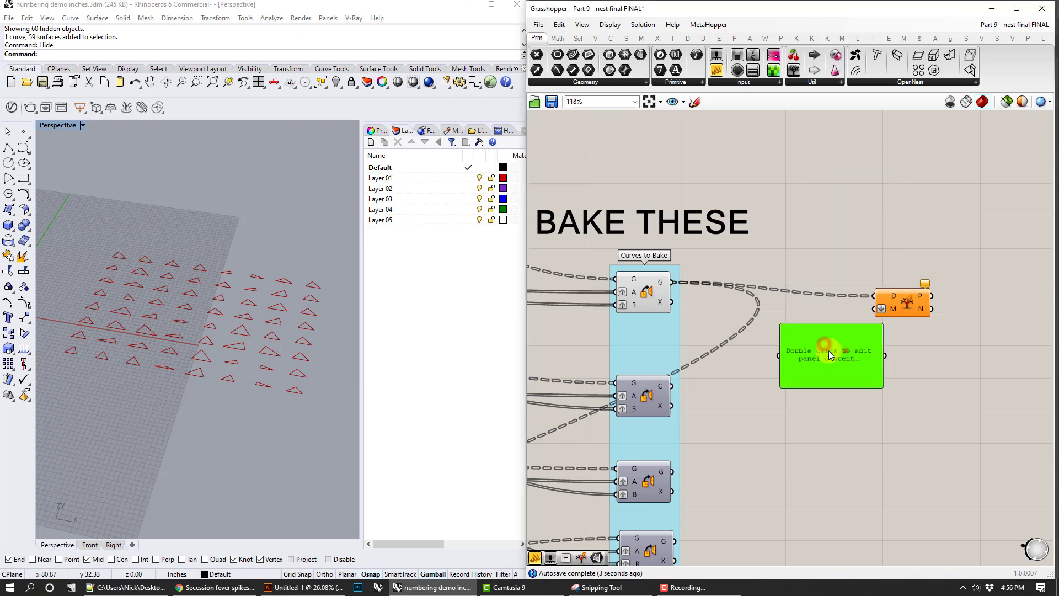
left_click_drag(798, 338, 803, 339)
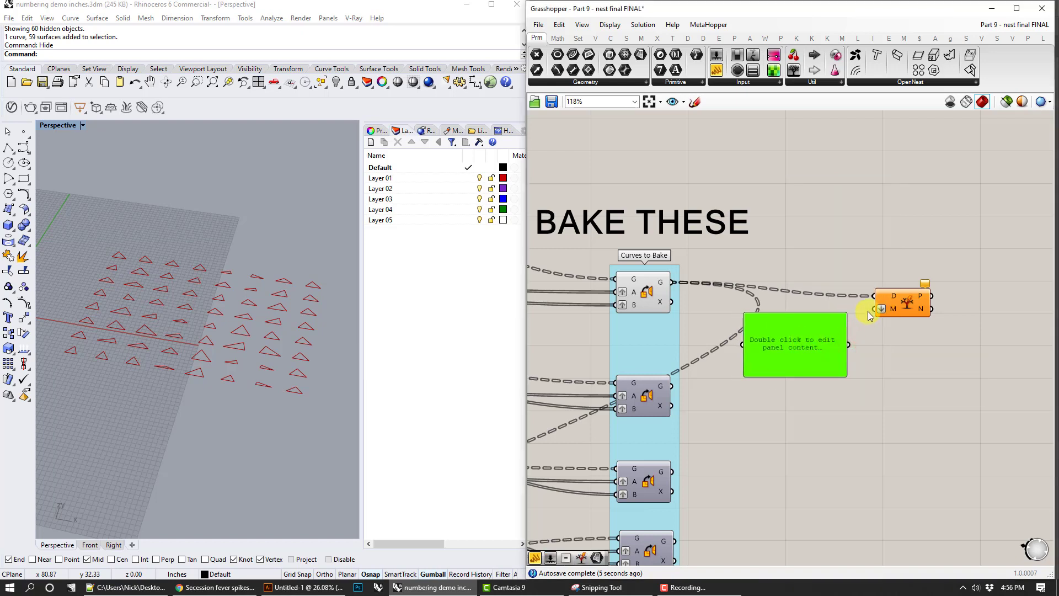
Check the branch paths, enter the mask {0;0;0to57} in the panel and connect it to Split Tree's Masks input.
mouse_move(893, 302)
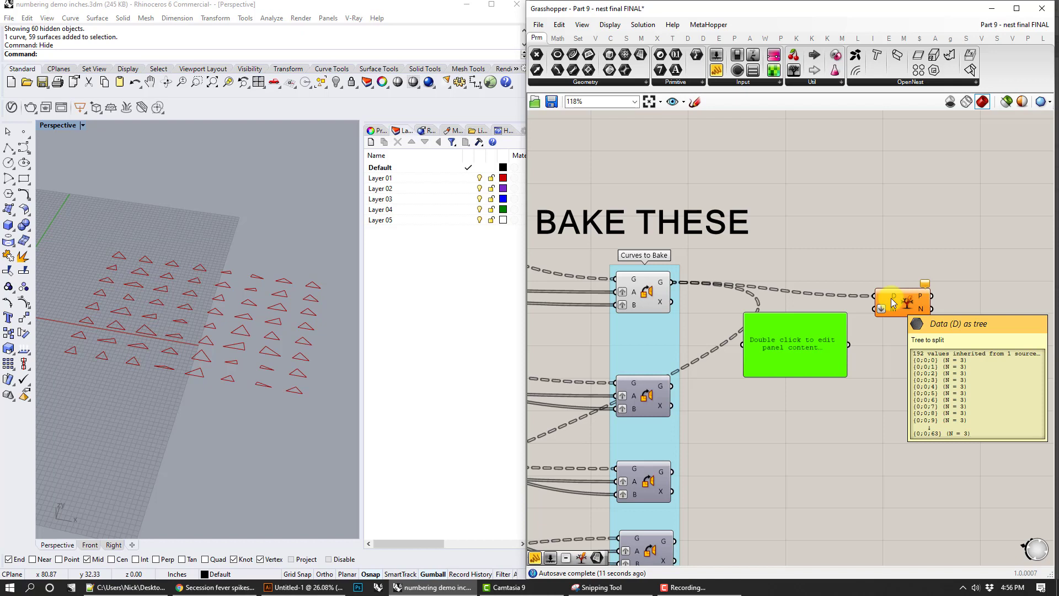
mouse_move(666, 284)
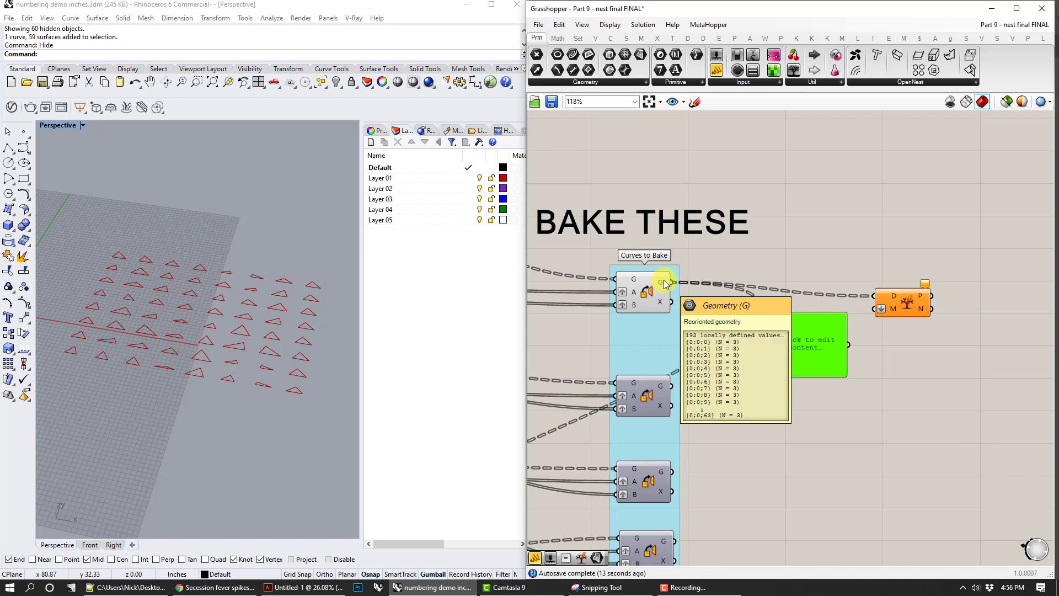
double_click(800, 335)
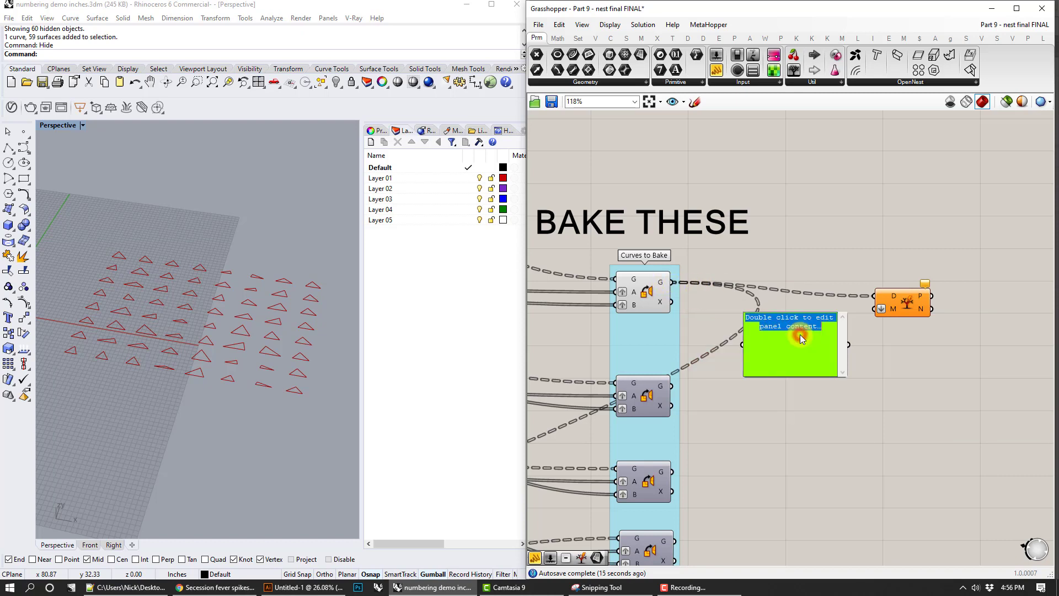
type("{0;0;0to57")
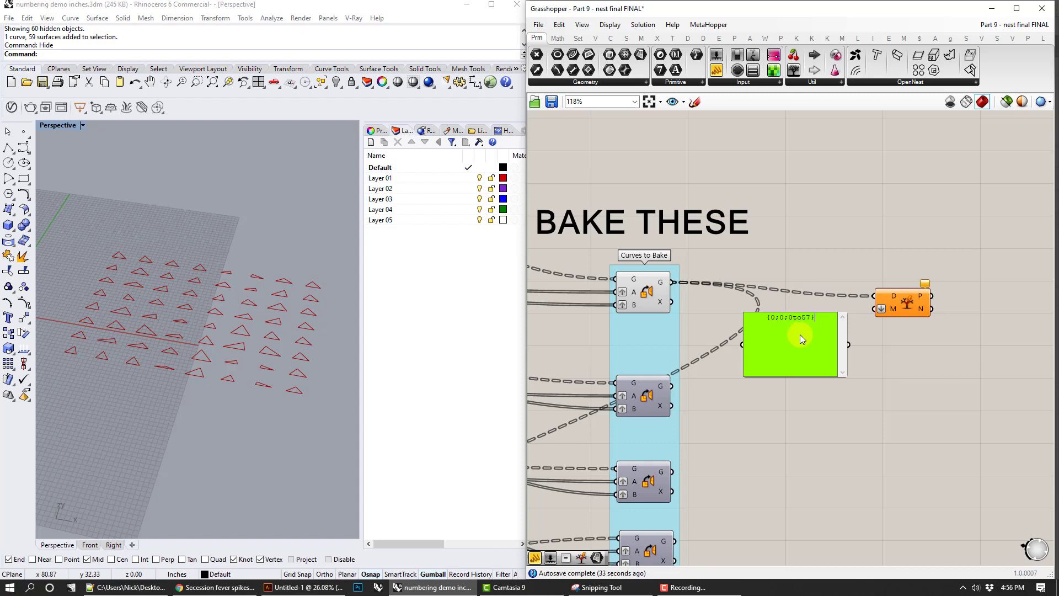
left_click(905, 378)
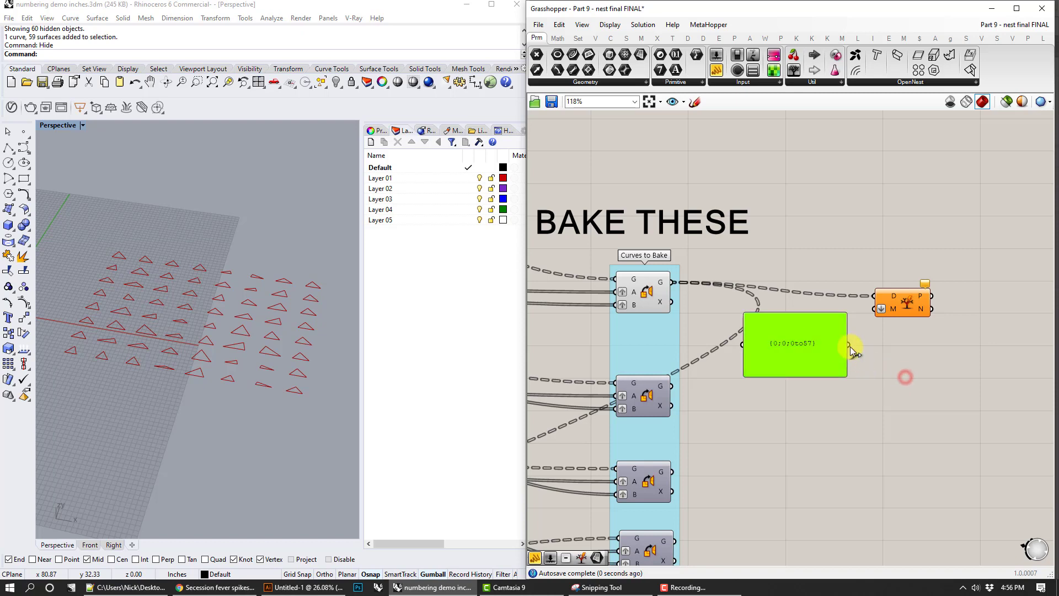
left_click_drag(850, 347, 874, 319)
Compare the mask with the top Orient's Geometry input paths and highlight Split Tree's outlines in the Rhino viewport.
mouse_move(923, 296)
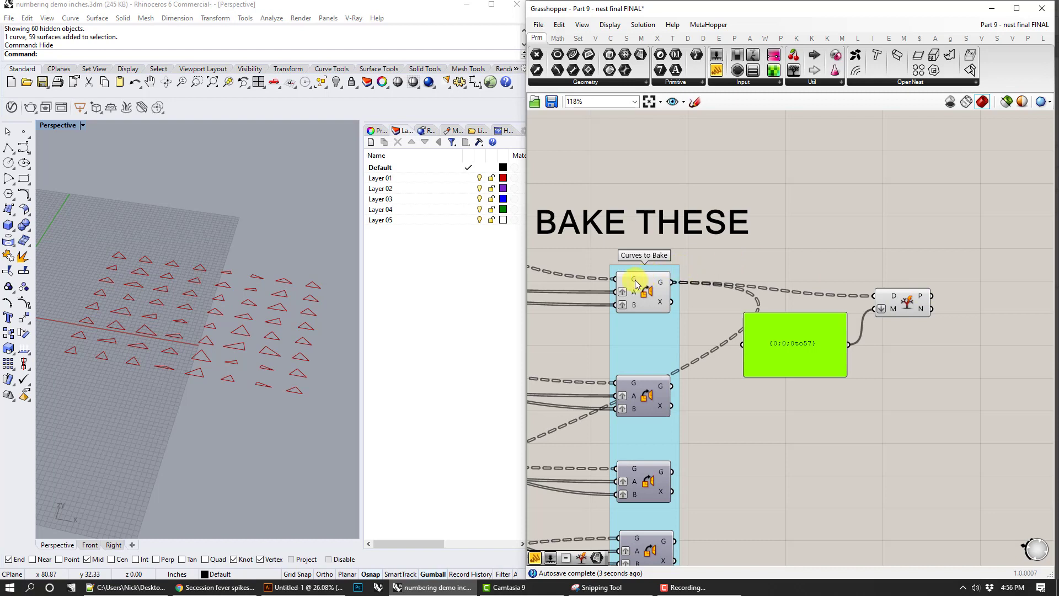
mouse_move(636, 284)
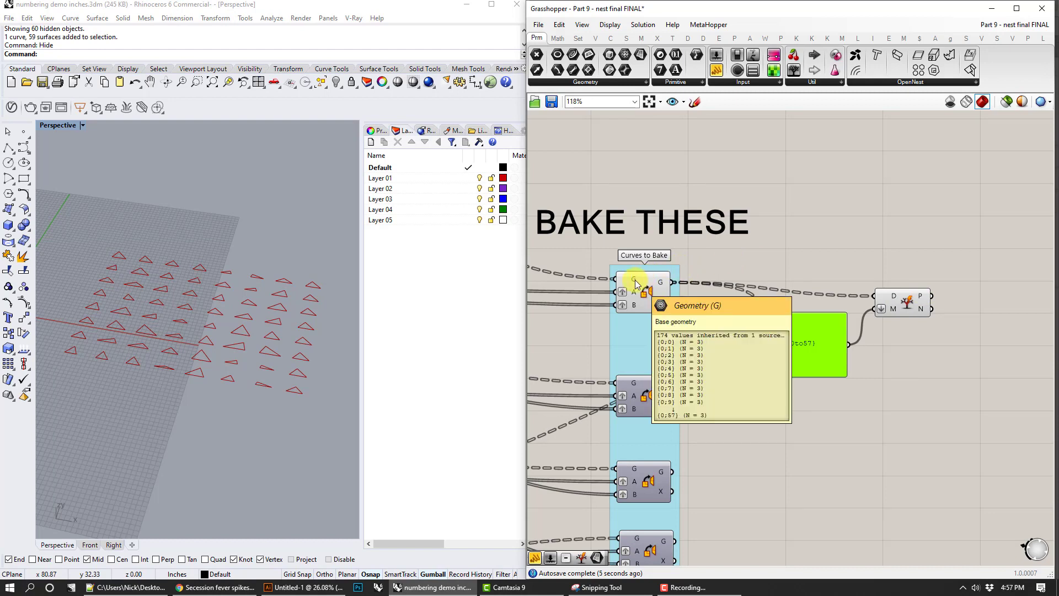
left_click(918, 301)
left_click(344, 353)
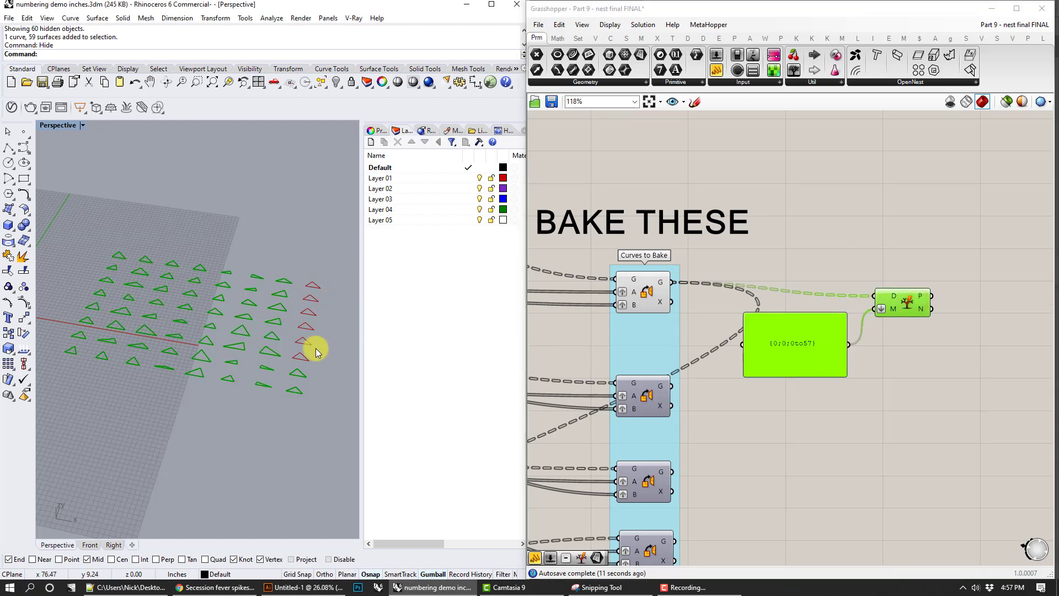
scroll(303, 370, "up", 5)
scroll(303, 383, "down", 8)
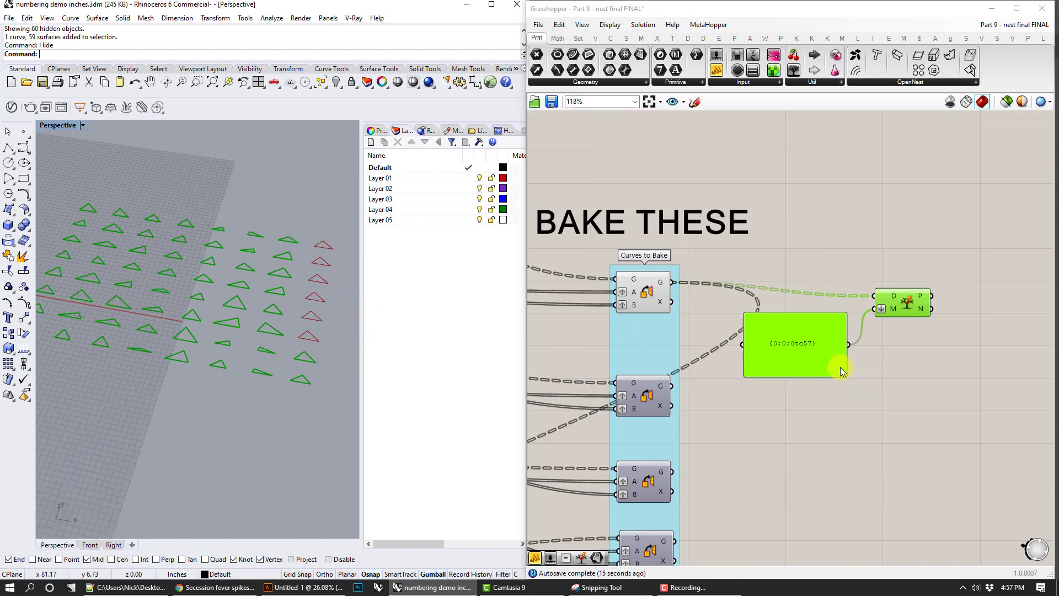
Add an OpenNest component and place it beyond the Split Tree component with room for its inputs.
left_click(939, 386)
right_click_drag(939, 385, 866, 381)
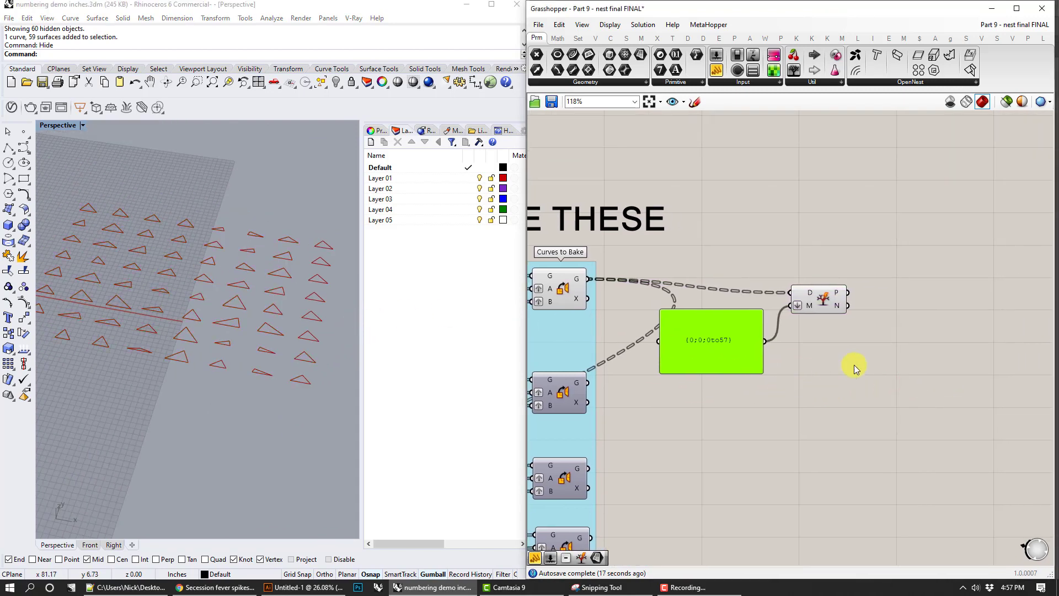
double_click(887, 362)
type("ope")
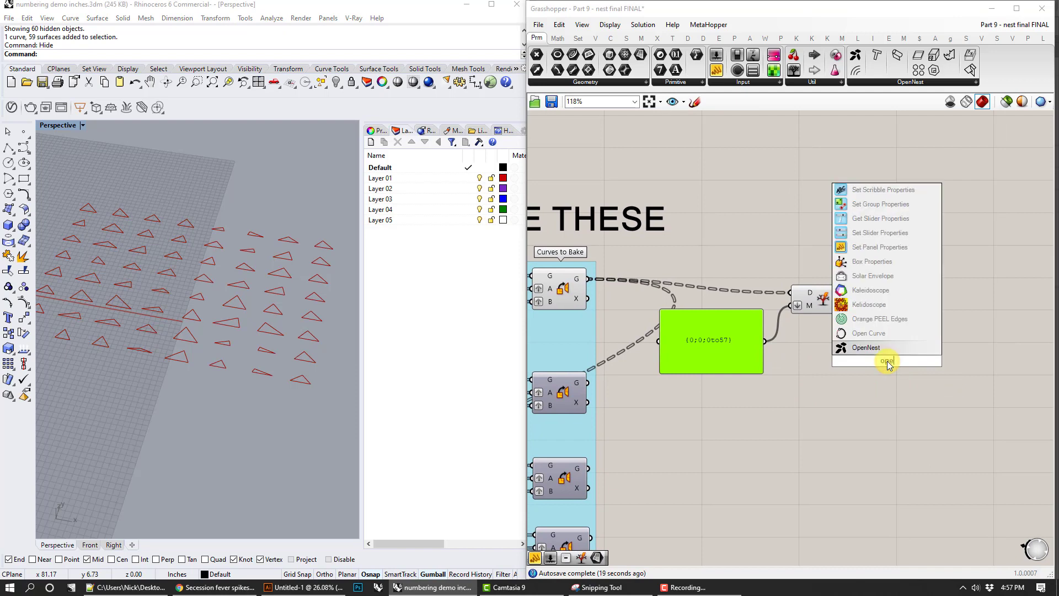
key("Down")
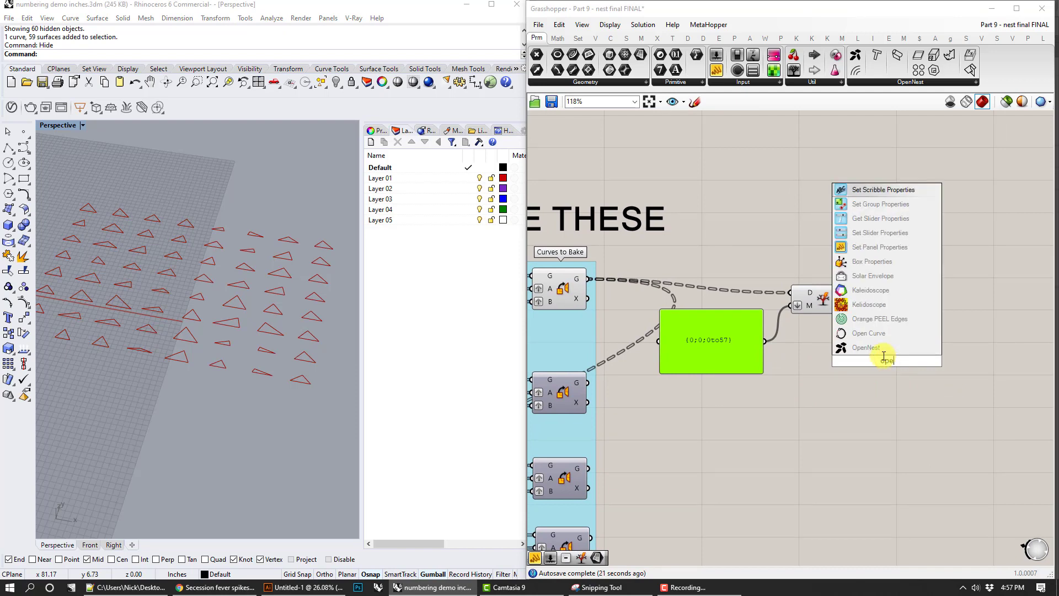
left_click(880, 349)
left_click_drag(879, 352, 979, 347)
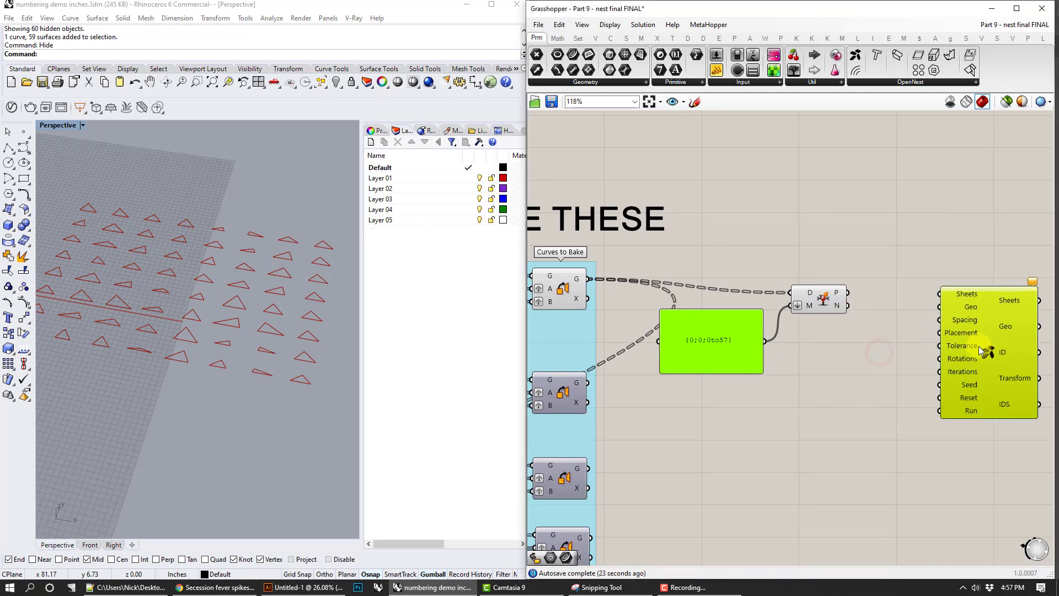
right_click_drag(979, 346, 955, 349)
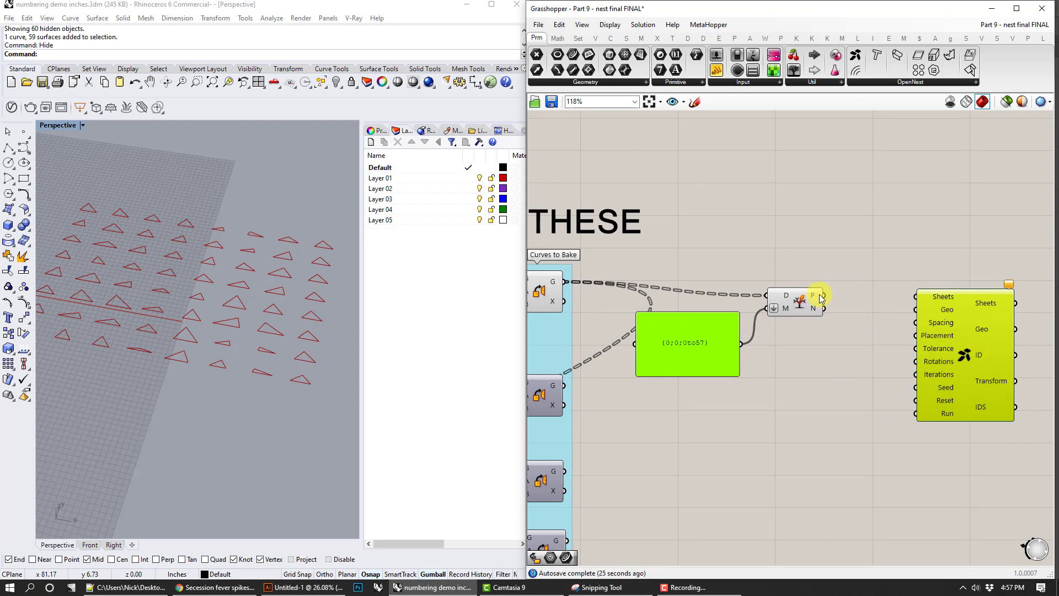
Connect Split Tree's Positive output to OpenNest's Geo input, check the inherited data and move OpenNest slightly lower.
mouse_move(821, 298)
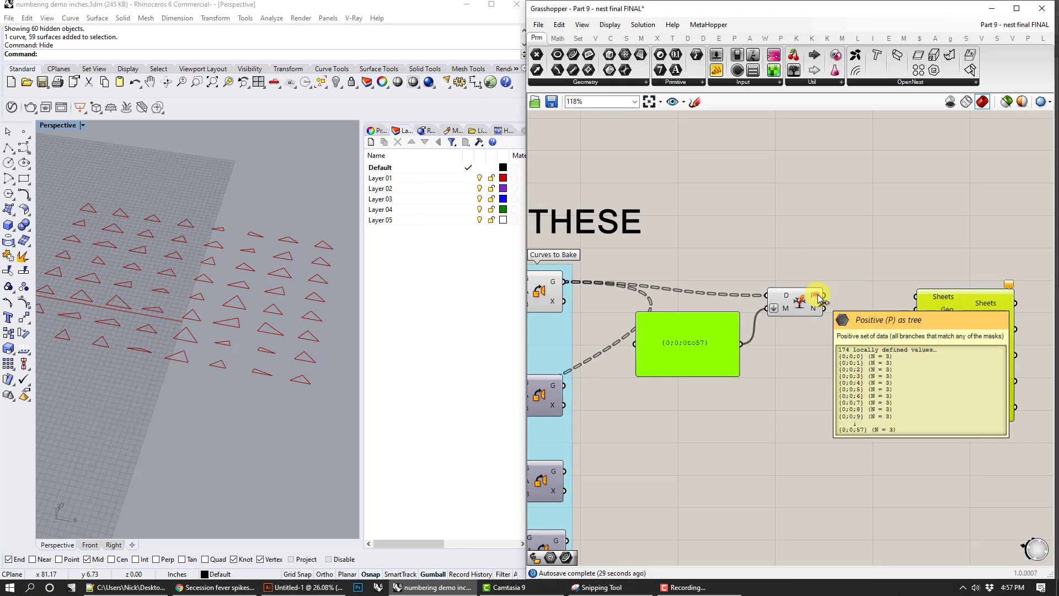
left_click_drag(822, 296, 946, 312)
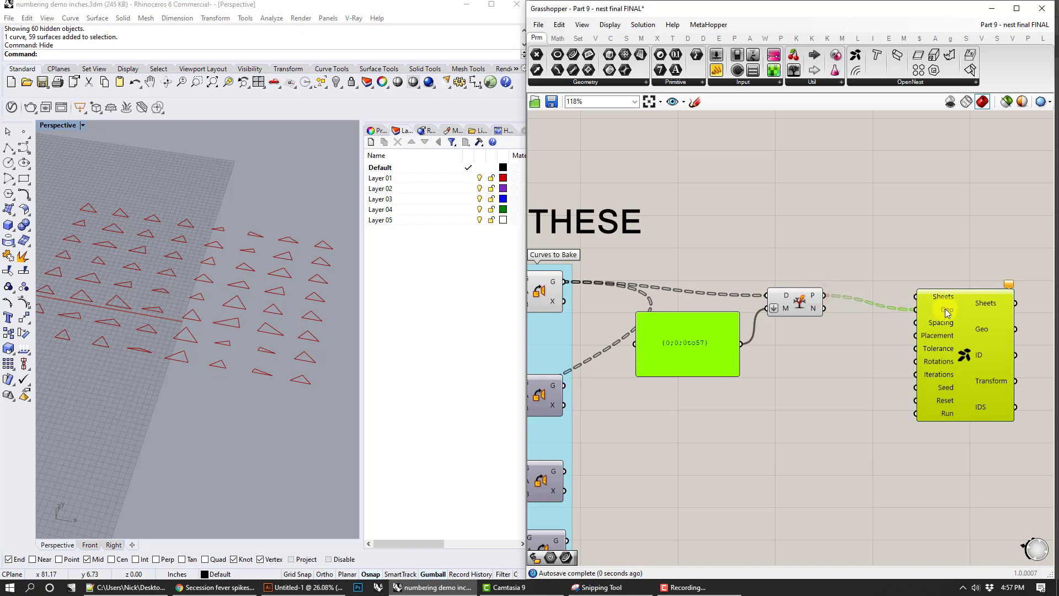
mouse_move(947, 313)
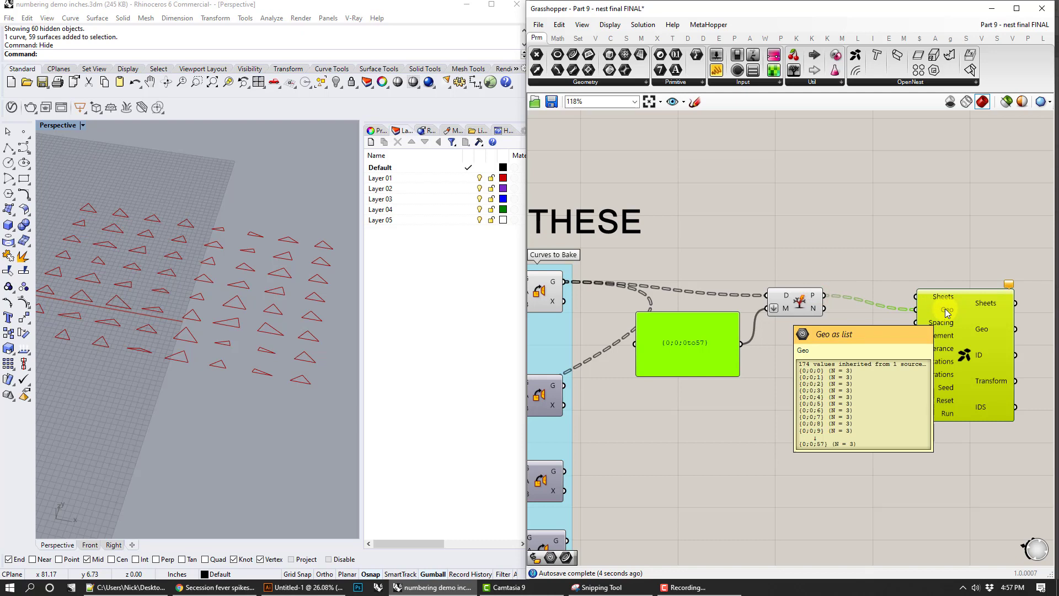
left_click_drag(947, 312, 968, 345)
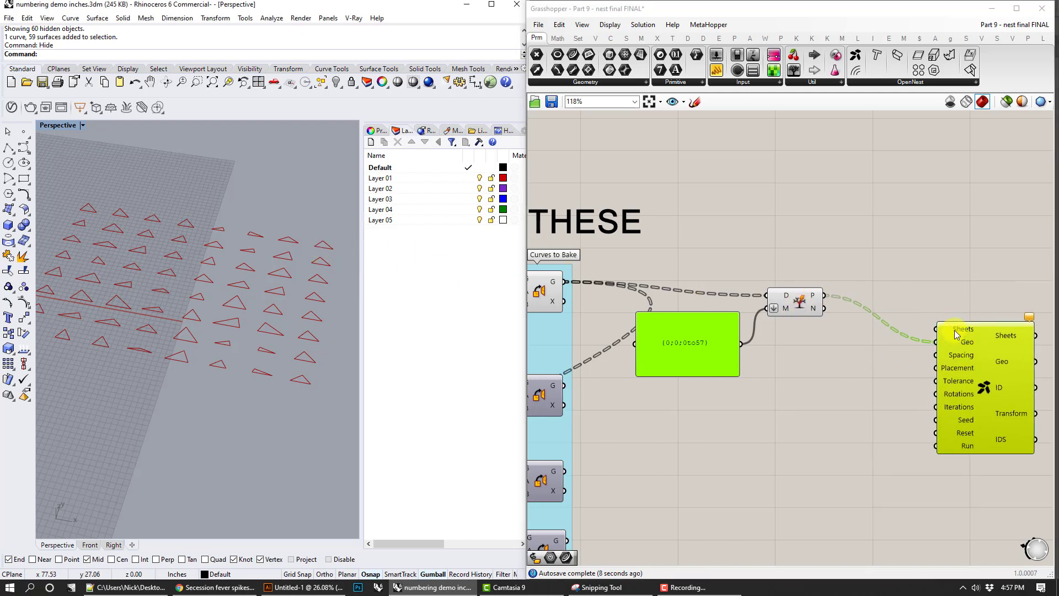
Check the acrylic sheet size in the Illustrator template and draw a 24" by 18" rectangle from 0,0 in Rhino.
mouse_move(246, 350)
right_mouse_down()
mouse_move(203, 341)
mouse_move(328, 366)
mouse_move(237, 357)
right_mouse_up()
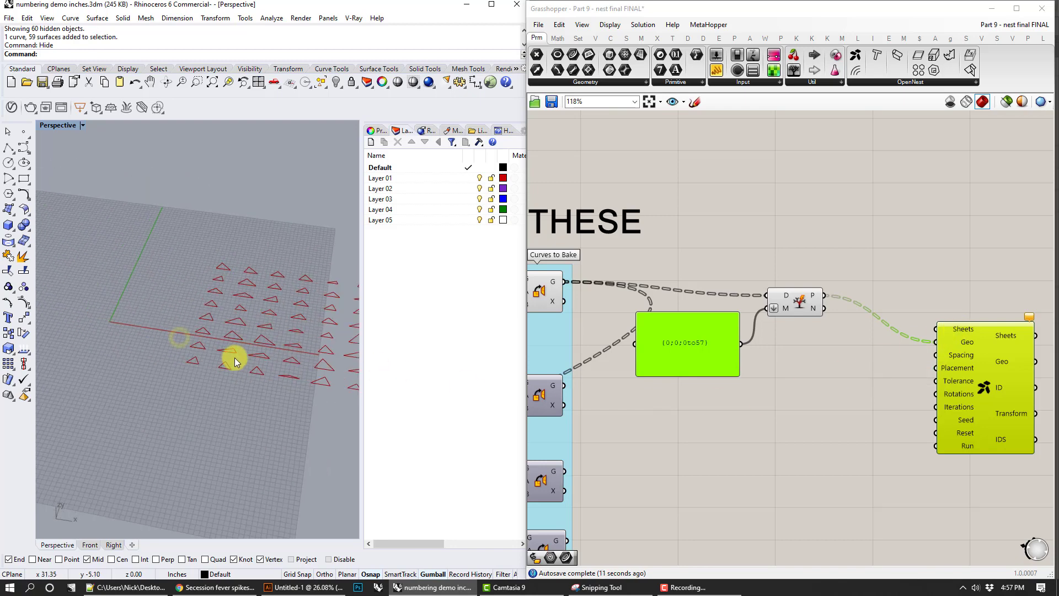
left_click(24, 177)
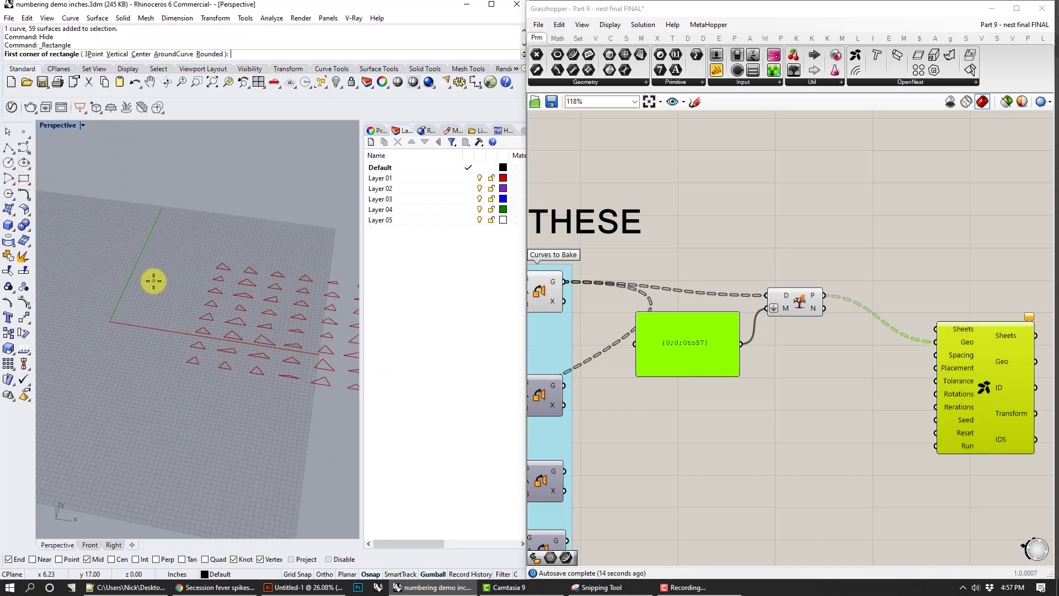
left_click(306, 587)
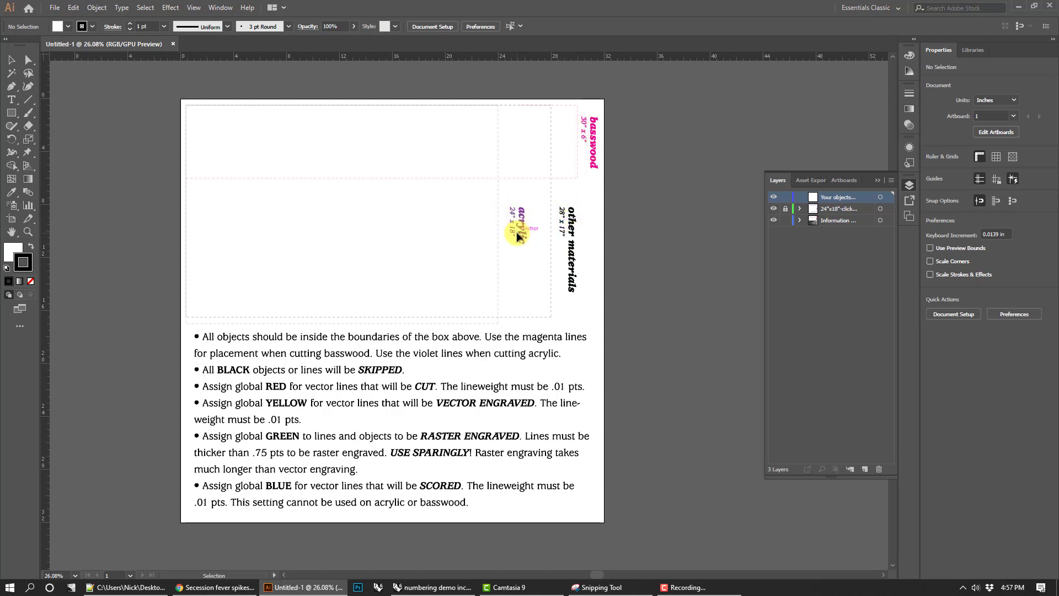
left_click(1018, 6)
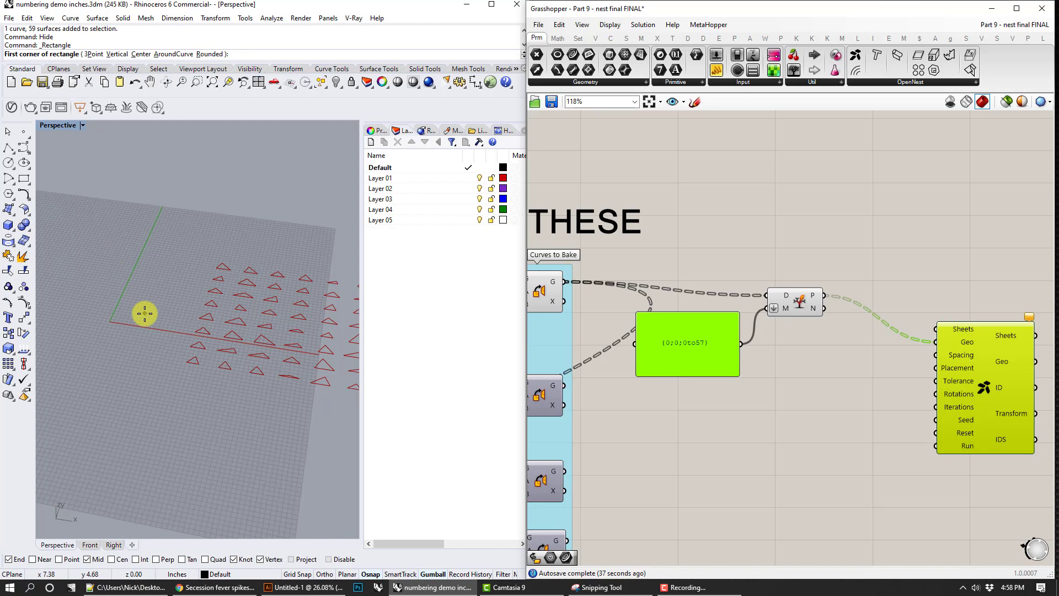
key("Return")
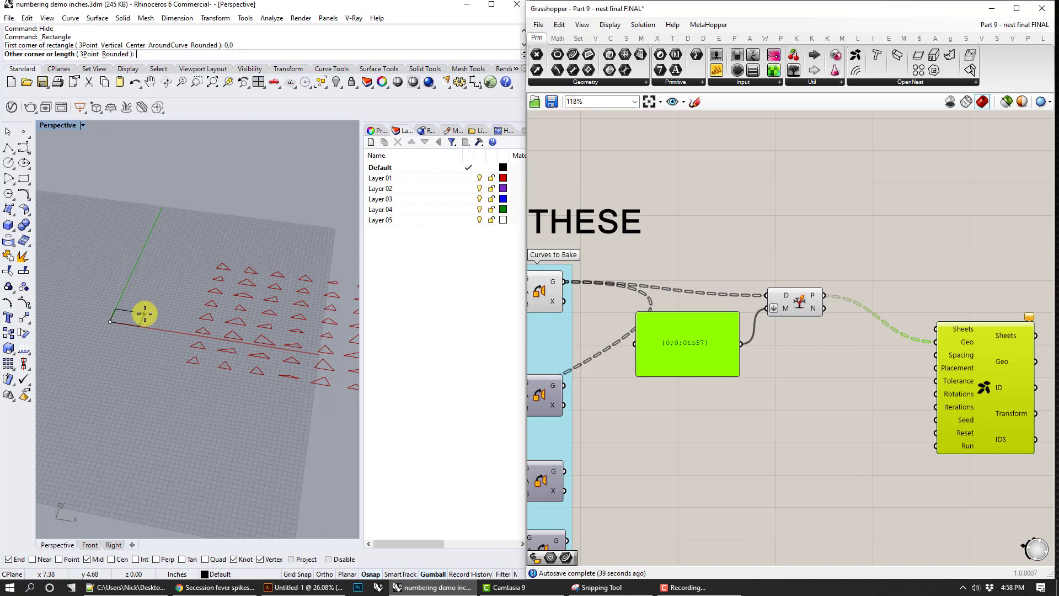
type("24\"")
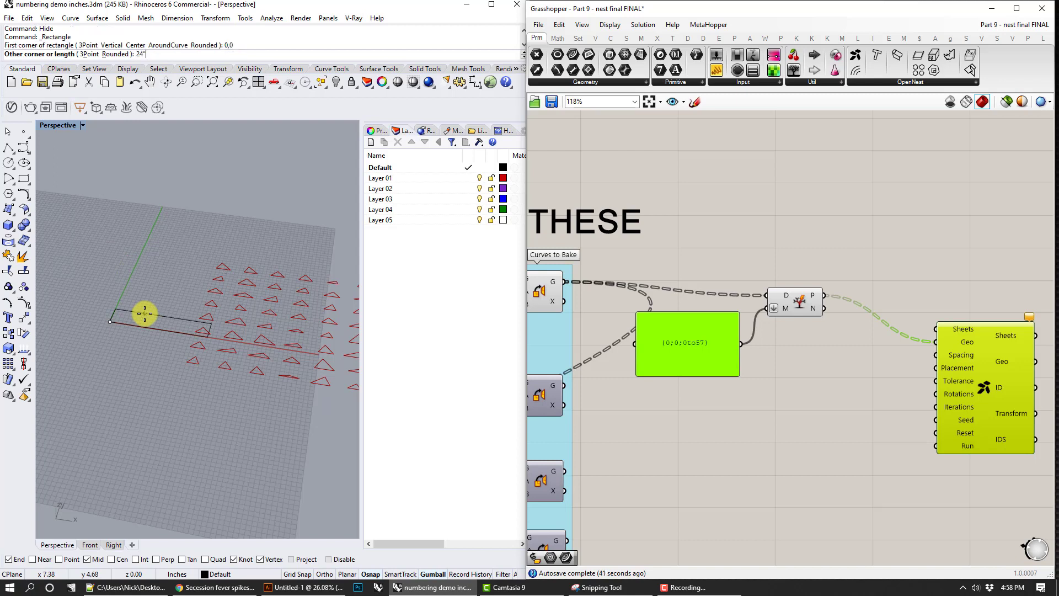
key("Return")
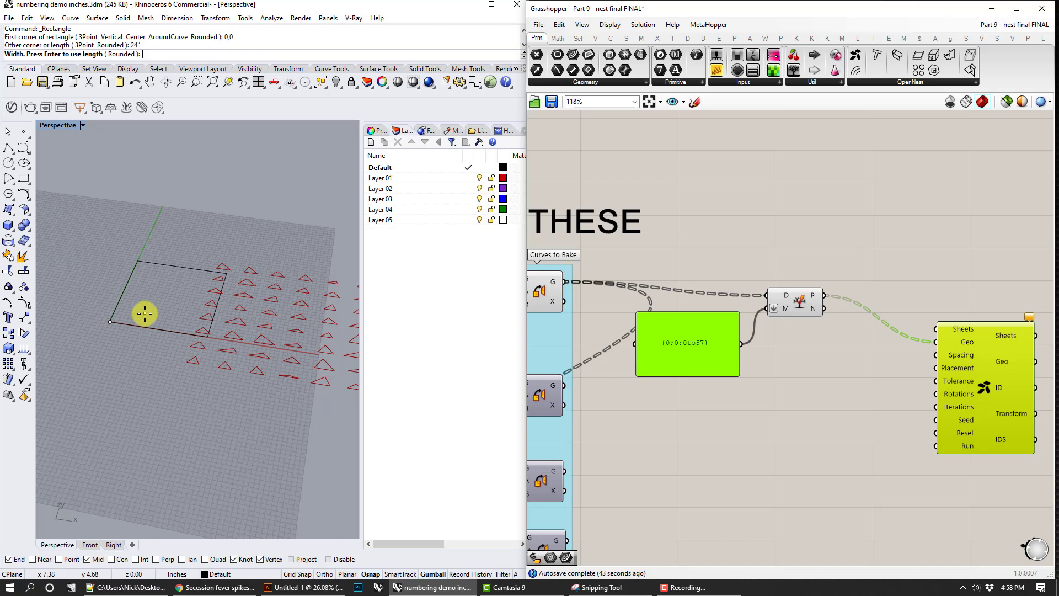
type("18")
key("Return")
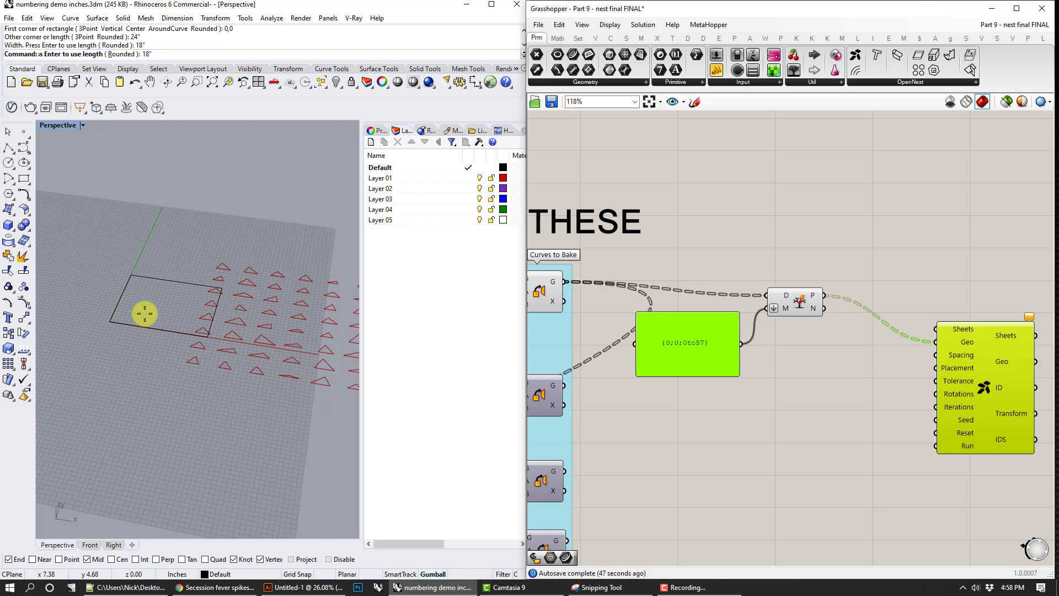
Add a Curve parameter to the Grasshopper canvas and connect it to OpenNest's Sheets input.
double_click(768, 392)
type("curve")
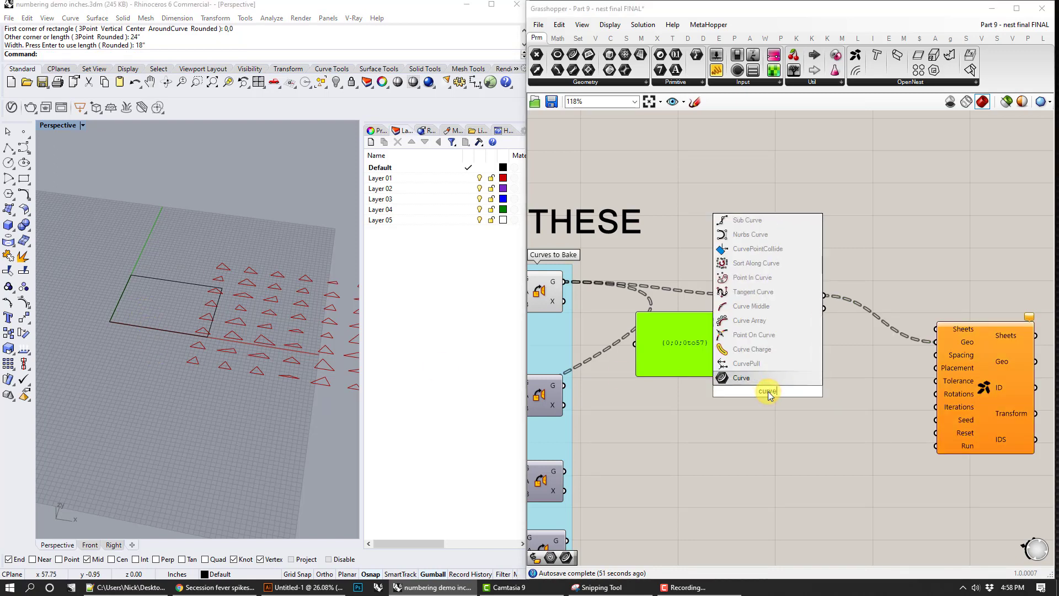
left_click(757, 380)
left_click_drag(761, 388, 937, 330)
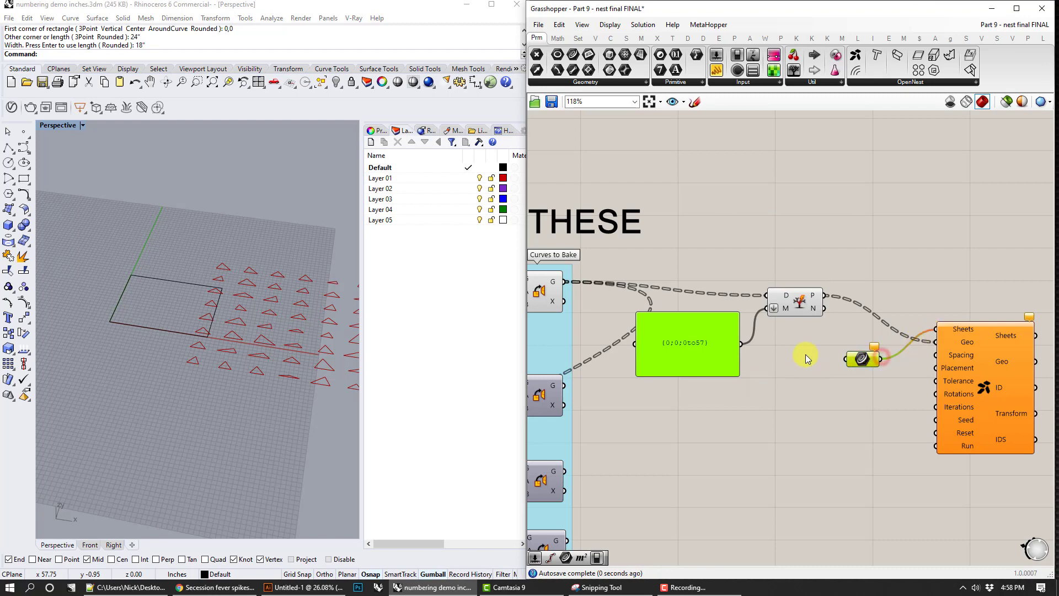
Reference the 24" by 18" Rhino rectangle in the Curve parameter.
right_click(863, 359)
left_click(906, 492)
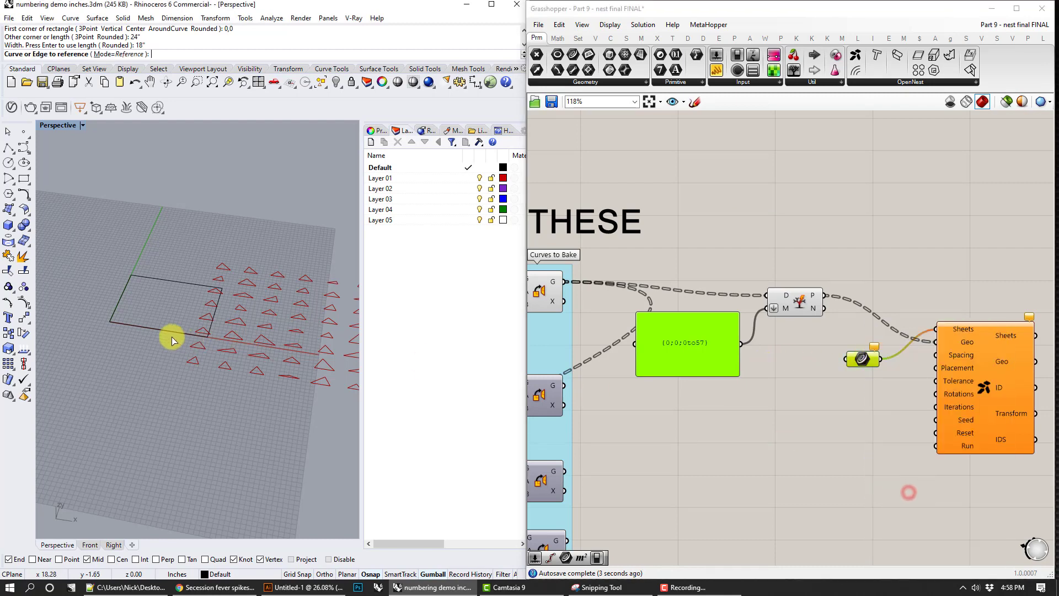
left_click(167, 332)
left_click(894, 401)
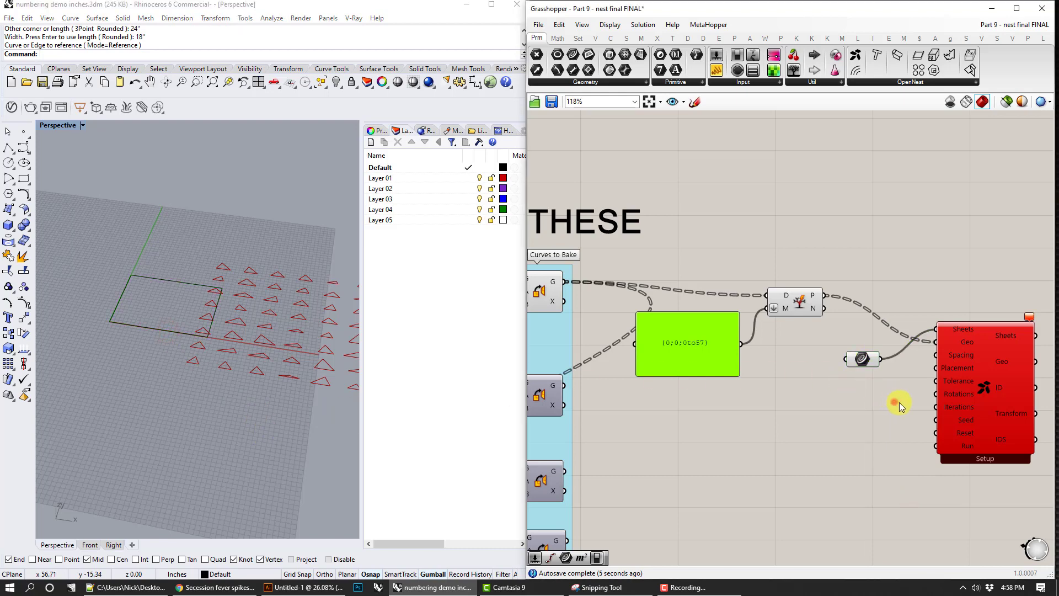
Read OpenNest's error message and move OpenNest farther from Split Tree to free space between them.
right_click_drag(920, 395, 835, 377)
mouse_move(947, 303)
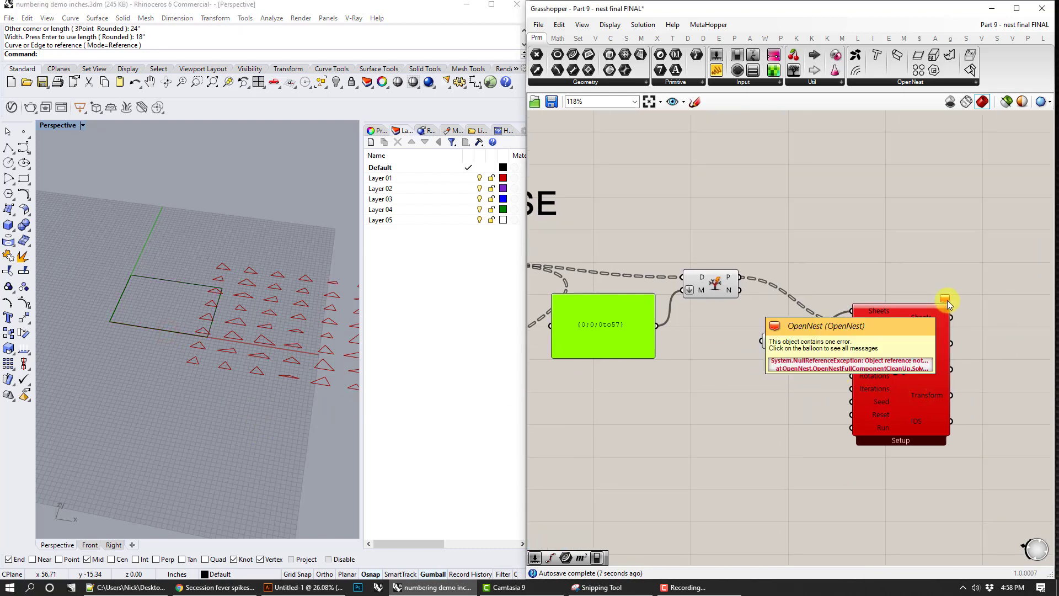
left_click_drag(909, 318, 998, 321)
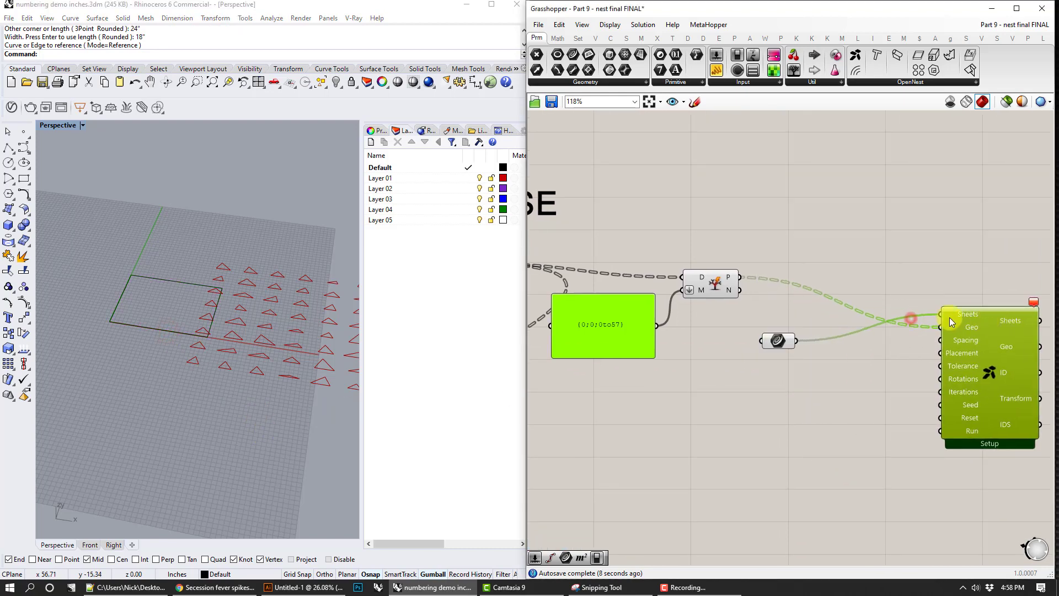
right_click_drag(854, 288, 792, 278)
left_click(855, 287)
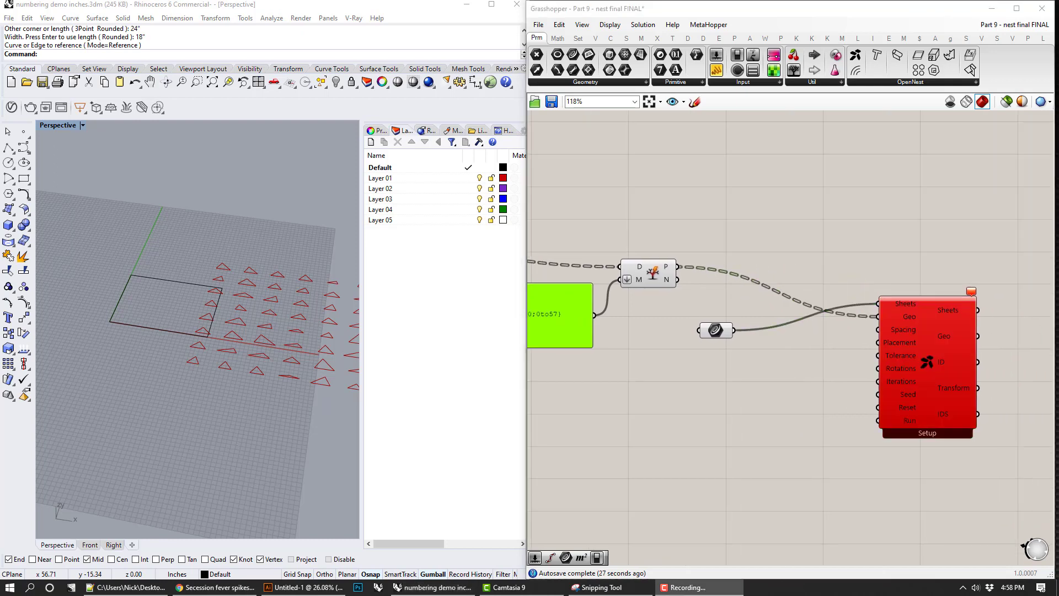
Add a Join Curves component above the wires and connect Split Tree's Positive output to its Curves input.
double_click(788, 245)
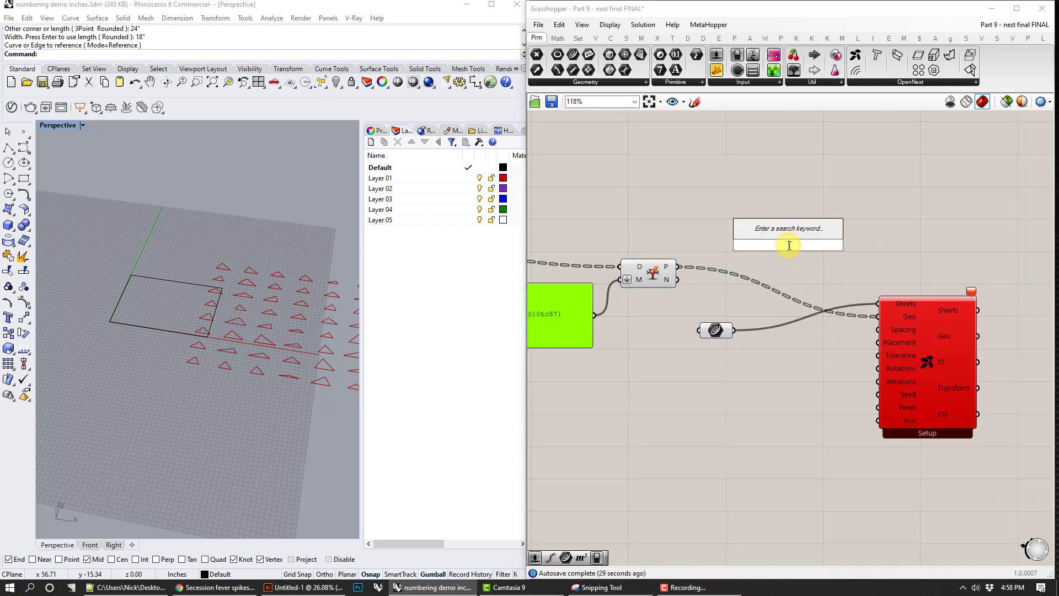
type("join")
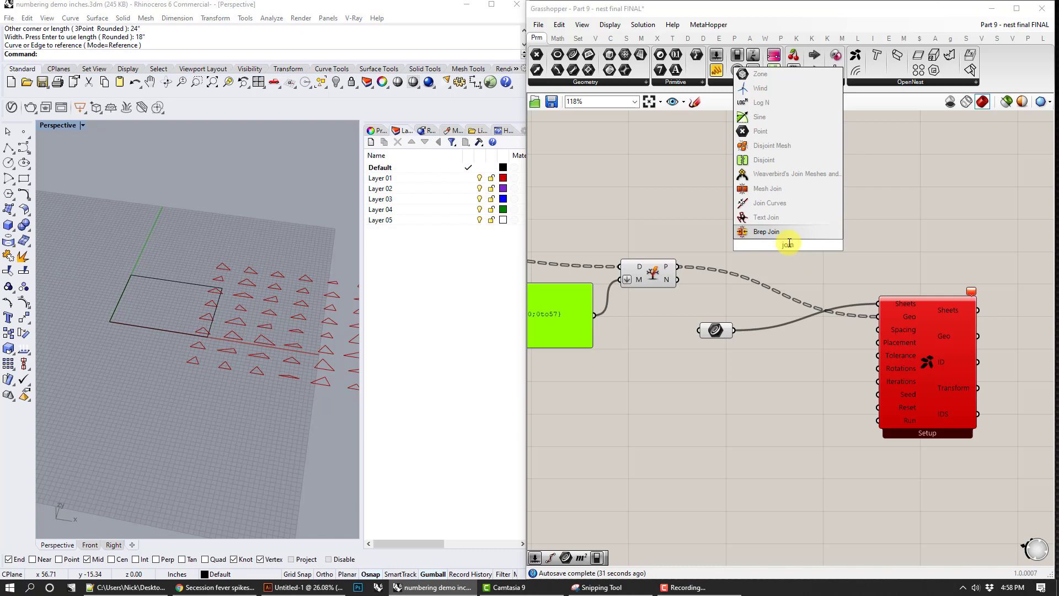
left_click(769, 203)
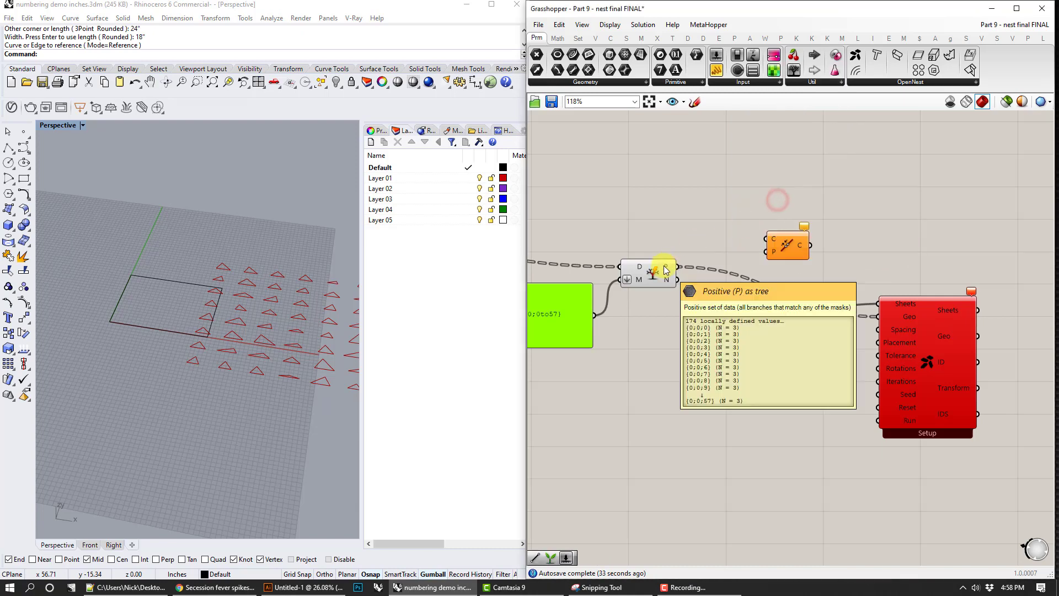
left_click_drag(666, 268, 769, 239)
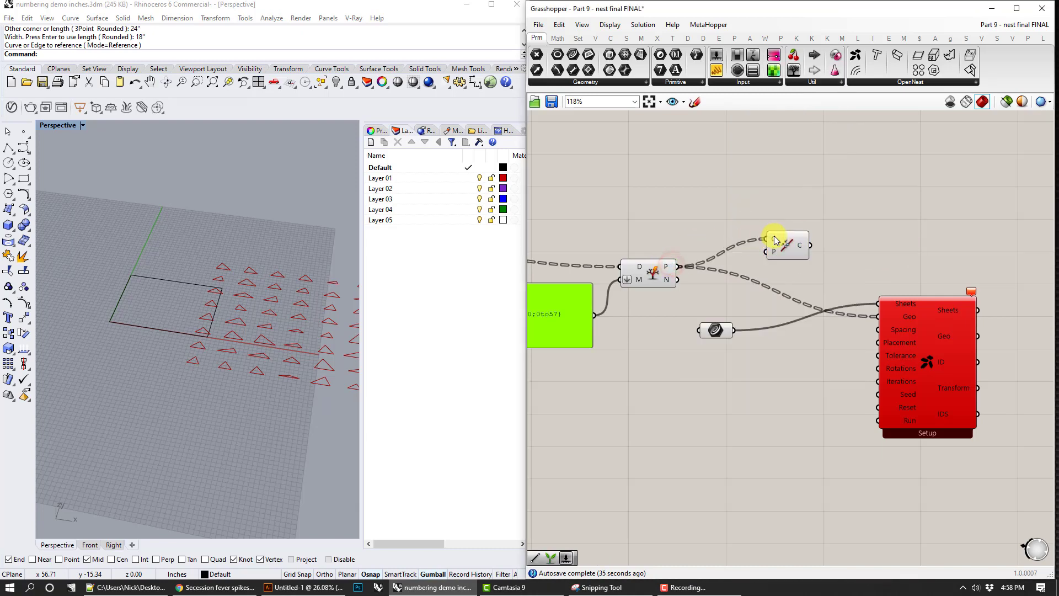
Flatten the Join Curves output and connect it to OpenNest's Geo input in place of the Split Tree wire.
right_click(802, 246)
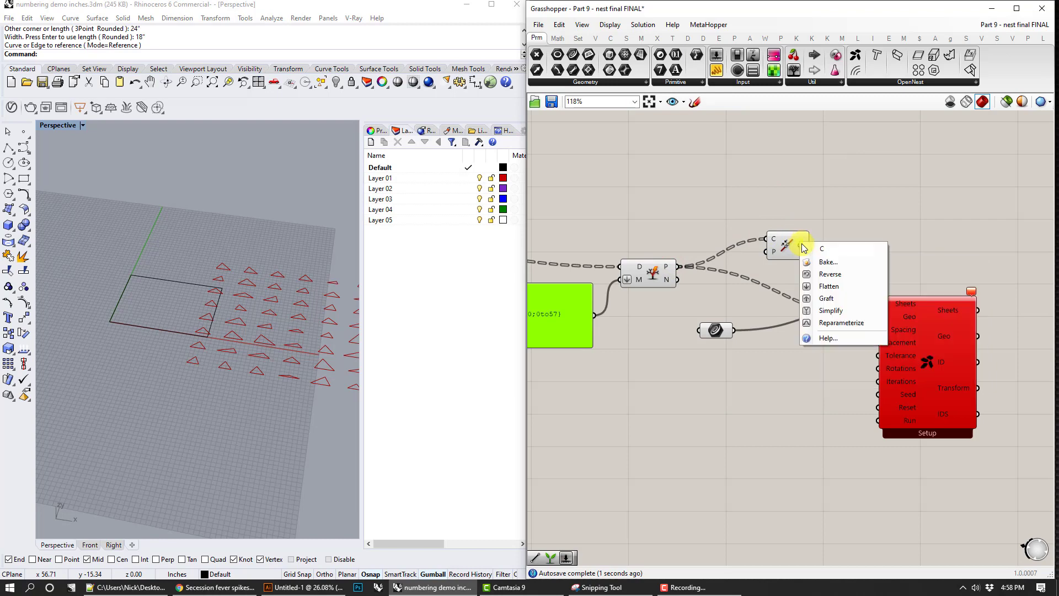
left_click(843, 289)
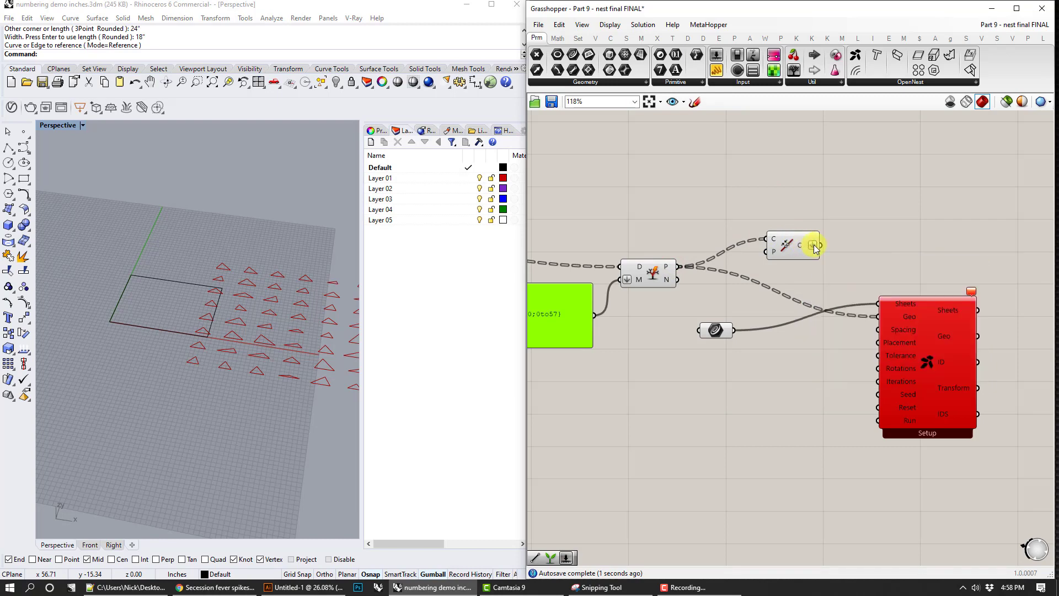
left_click_drag(820, 245, 879, 320)
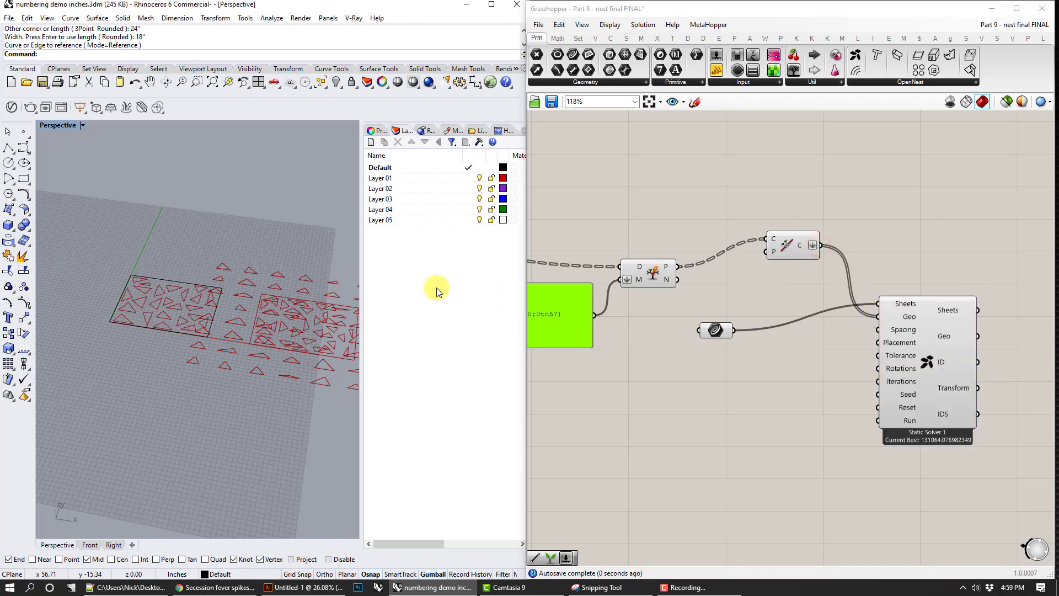
Turn off the preview of Split Tree, Join Curves, the Curve parameter and the top Orient component.
right_click_drag(790, 368, 850, 356)
left_click_drag(892, 363, 702, 198)
right_click(713, 182)
left_click(728, 202)
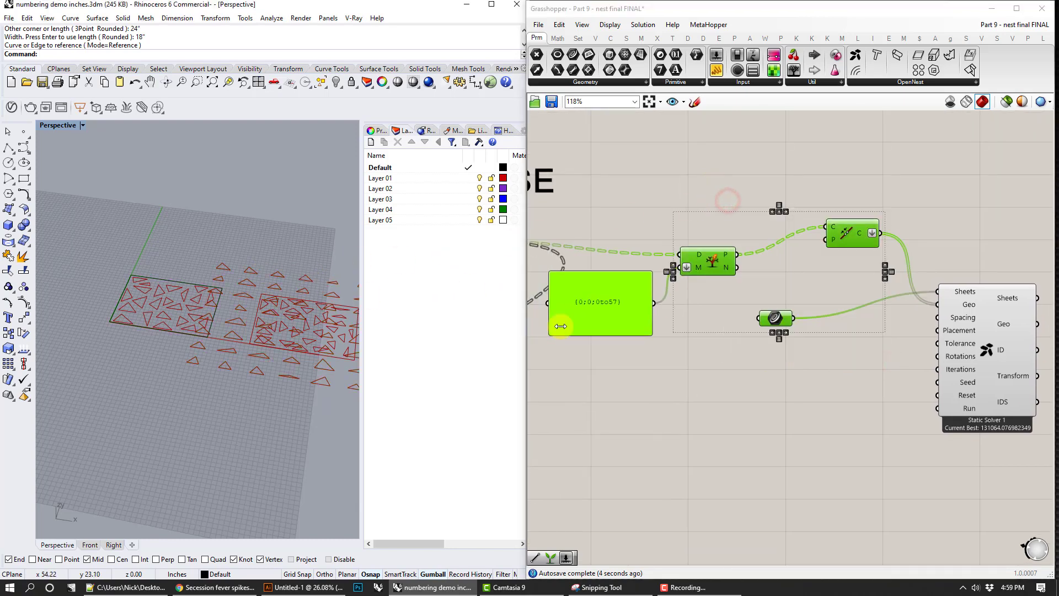
right_click_drag(601, 333, 766, 342)
left_click(619, 258)
right_click(618, 253)
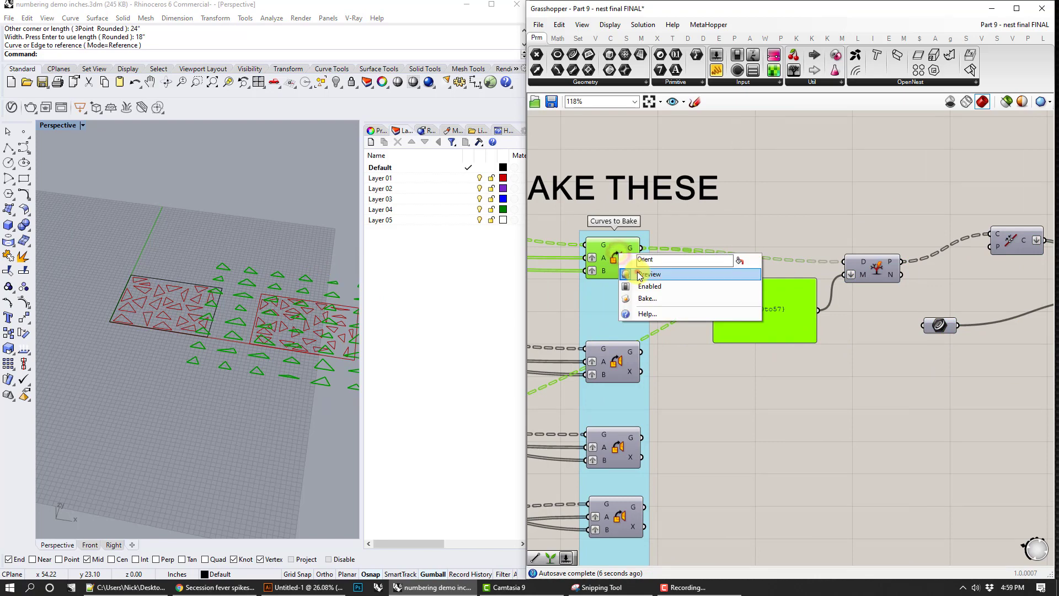
left_click(638, 272)
Examine the nested triangle layouts in the Rhino viewport and highlight the Curve parameter feeding OpenNest's Sheets input.
right_click_drag(244, 256, 224, 299)
scroll(224, 299, "up", 4)
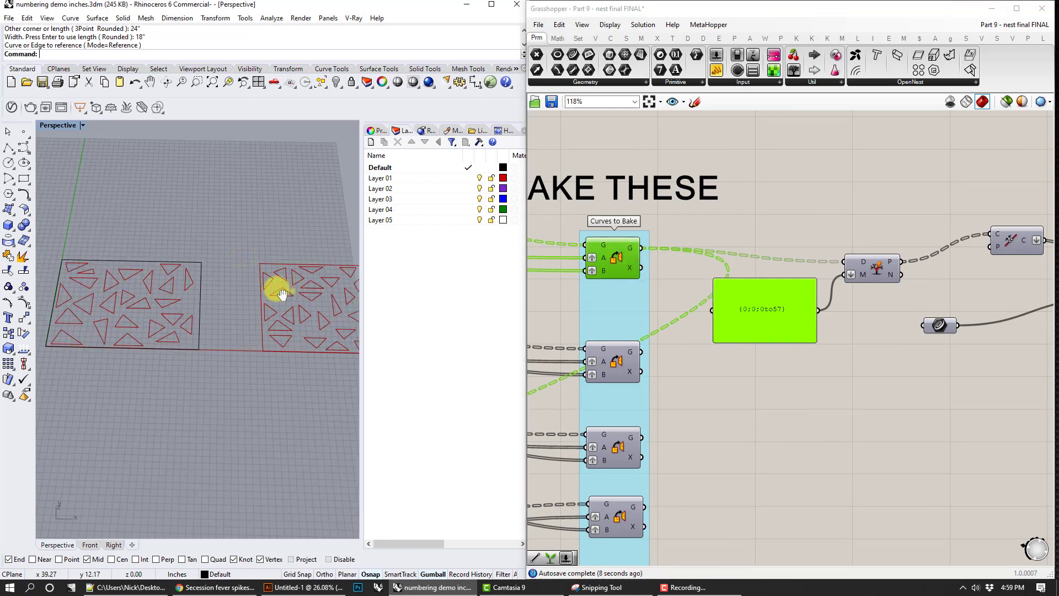
right_click_drag(294, 289, 231, 283, "shift")
scroll(230, 283, "down", 4)
right_click_drag(826, 312, 652, 270)
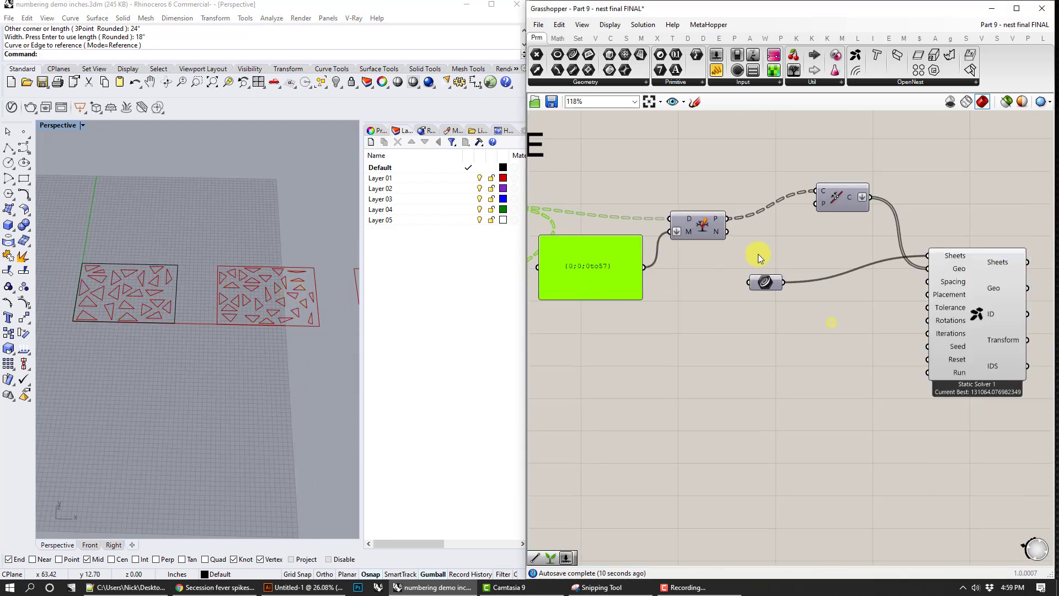
left_click(763, 292)
left_click(766, 284)
right_click_drag(310, 281, 116, 253)
right_click_drag(194, 184, 252, 296)
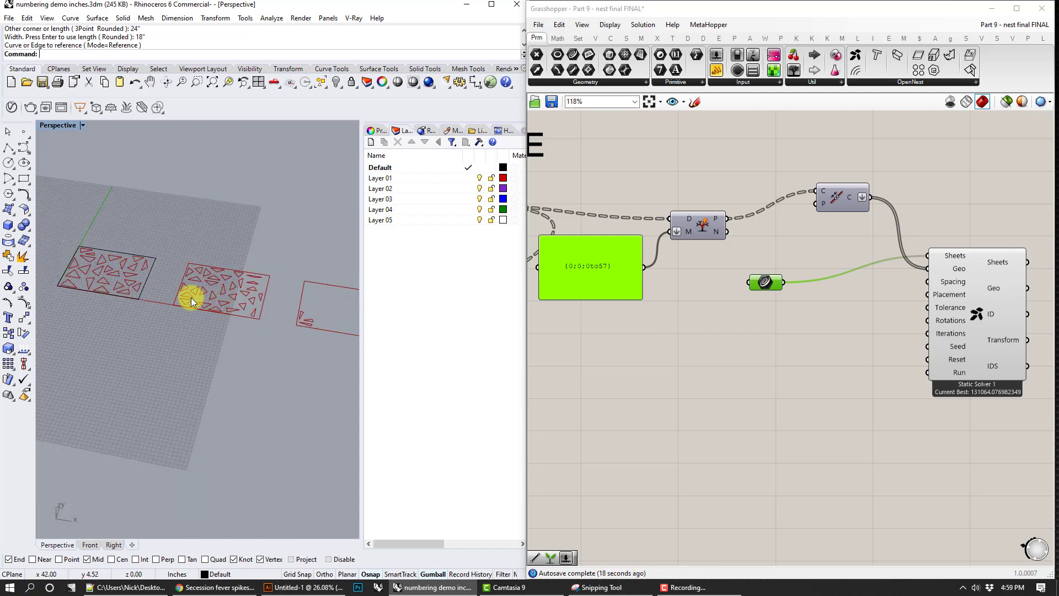
Hide the drawn sheet rectangle in Rhino.
left_click(142, 288)
type("Hide")
key("Return")
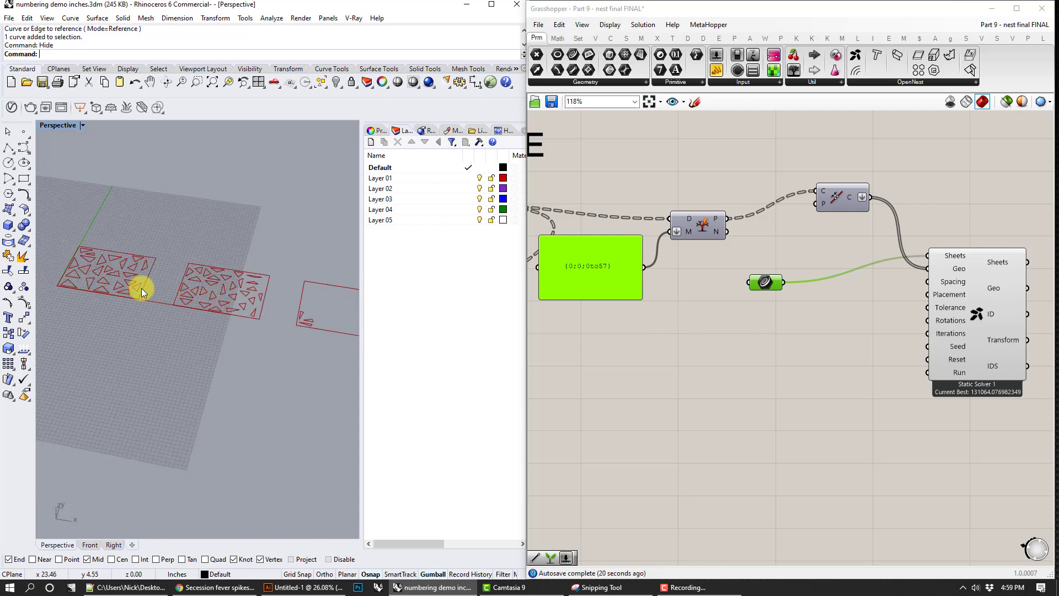
Shift the Grasshopper window for menu room, set OpenNest's Spacing to .001 and inspect the nested triangles up close.
right_click(950, 282)
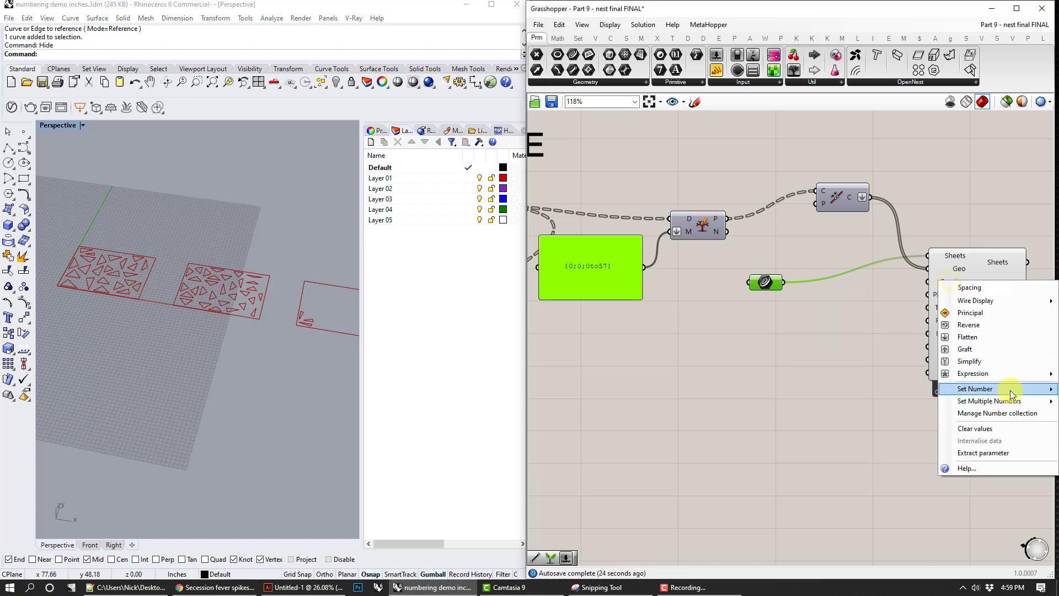
left_click(799, 367)
left_click_drag(778, 9, 625, 9)
right_click(803, 285)
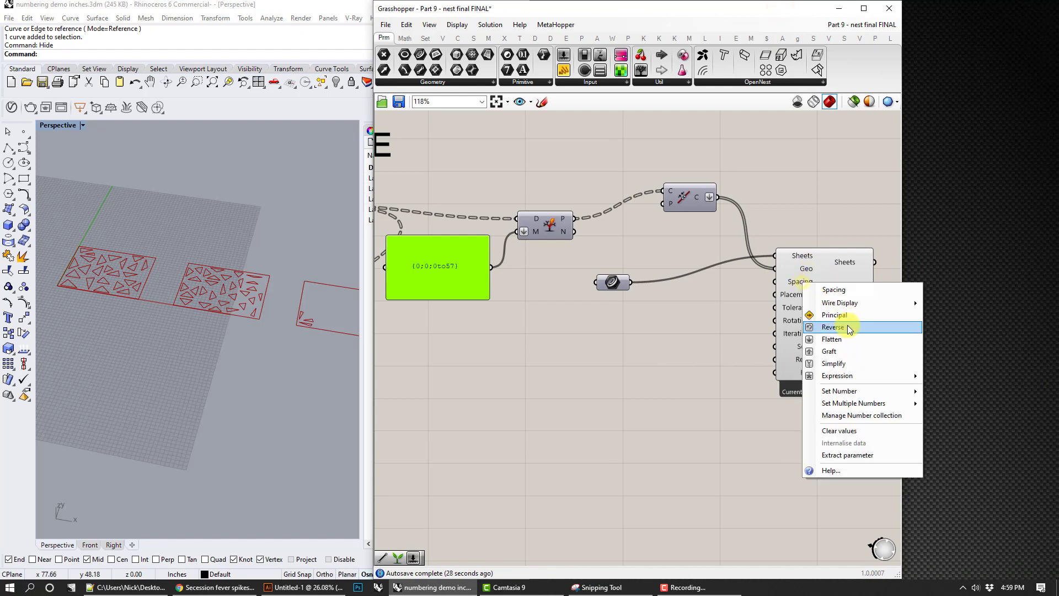
mouse_move(855, 391)
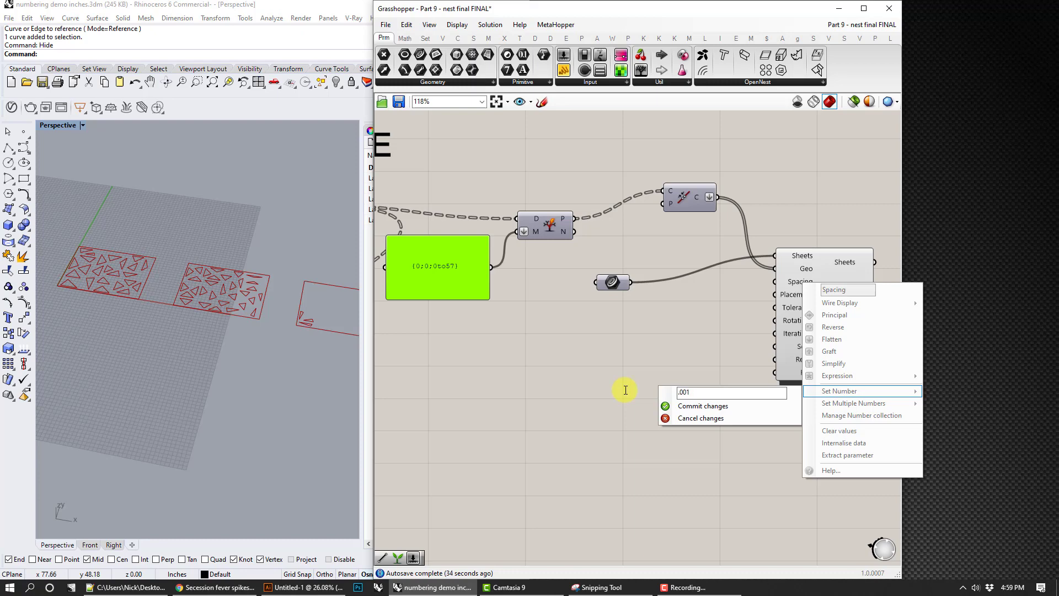
left_click(671, 406)
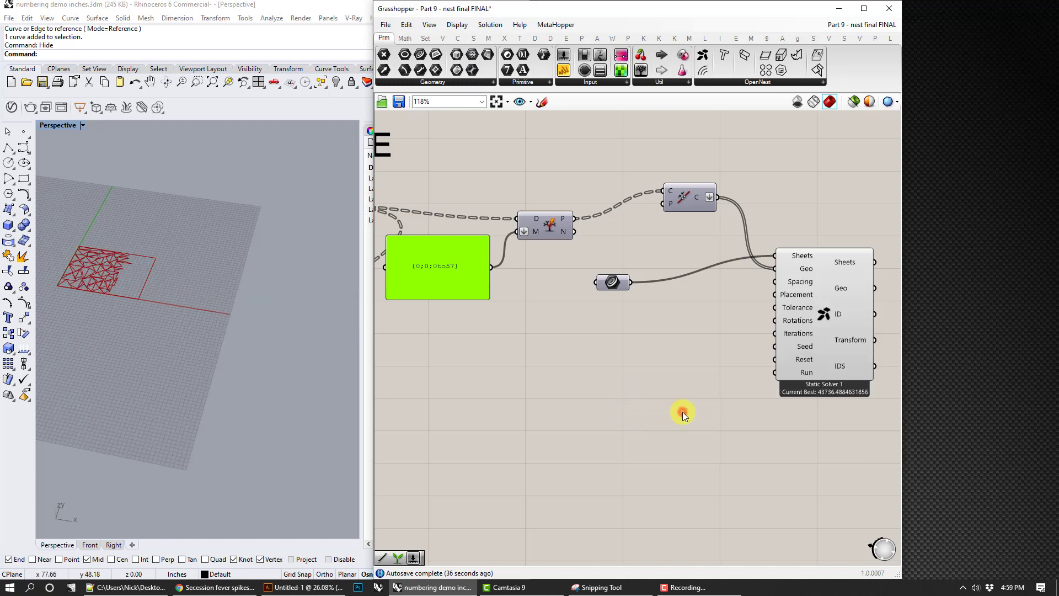
scroll(97, 270, "up", 10)
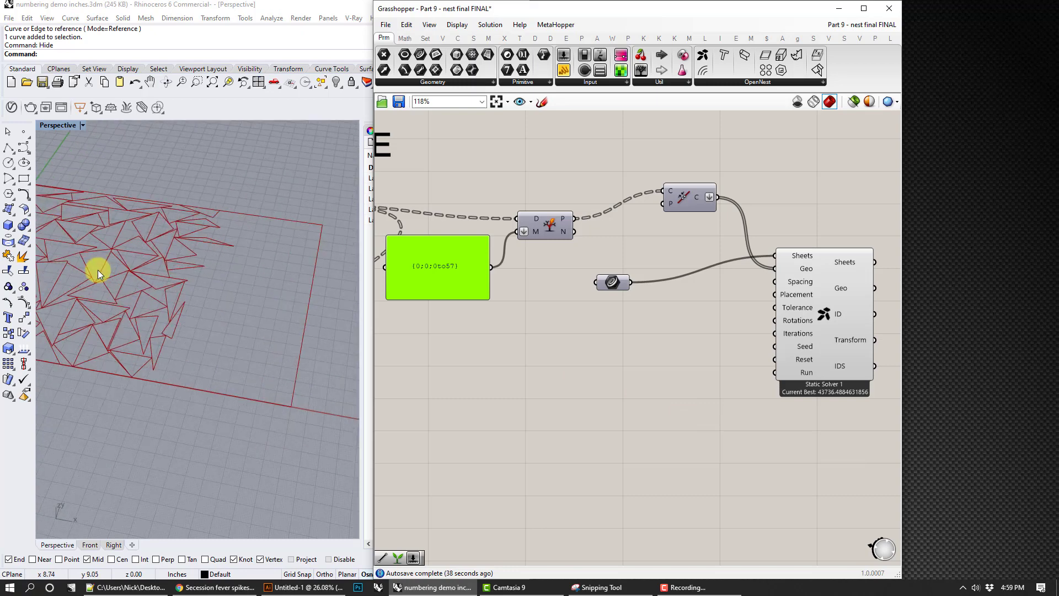
right_click_drag(109, 265, 222, 298, "shift")
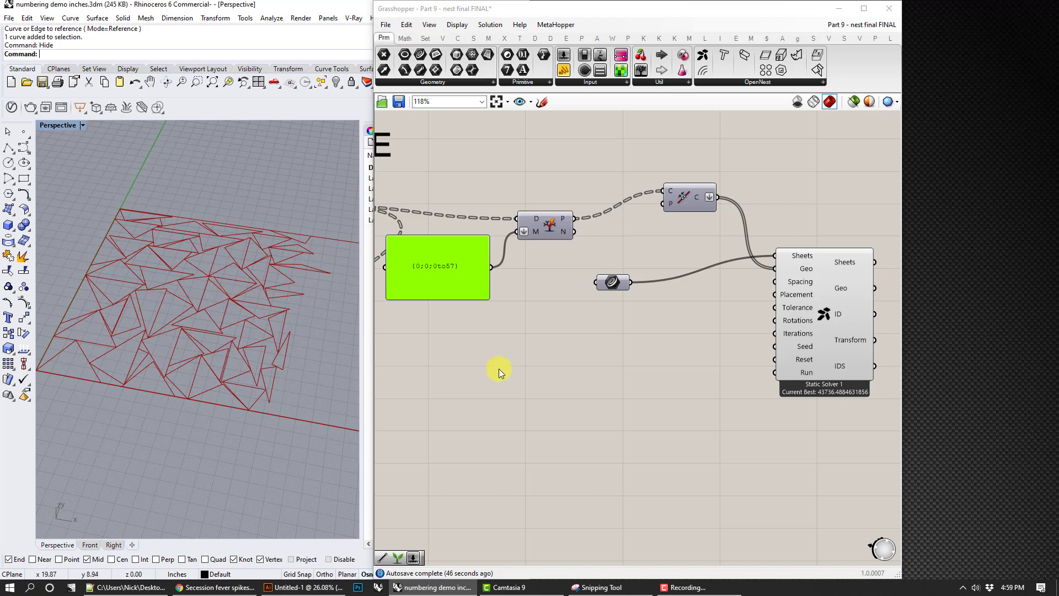
Add two Boolean Toggles and connect one to OpenNest's Reset input and the other to its Run input.
double_click(722, 375)
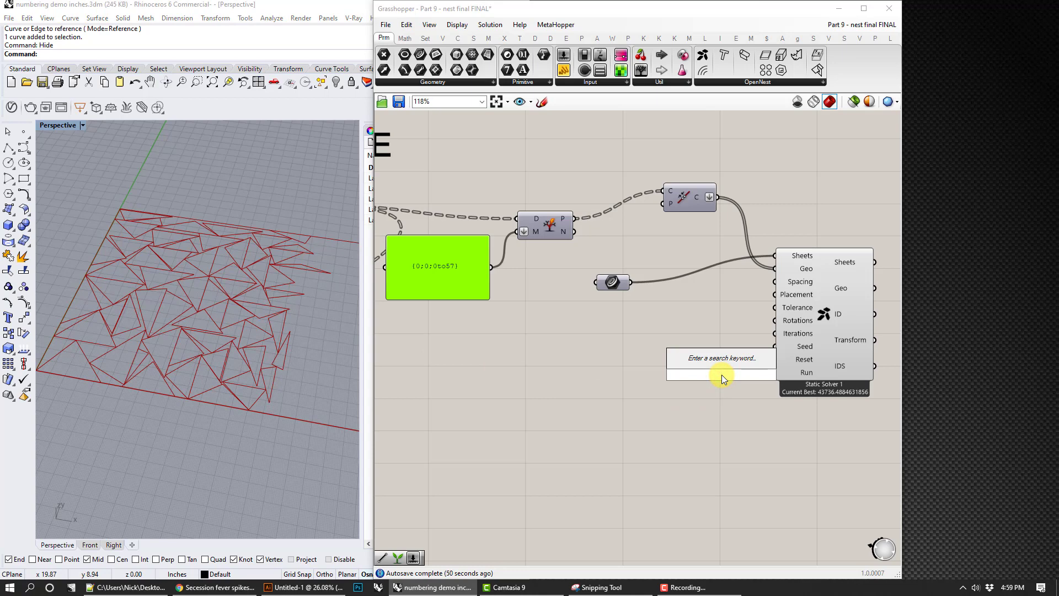
type("tog")
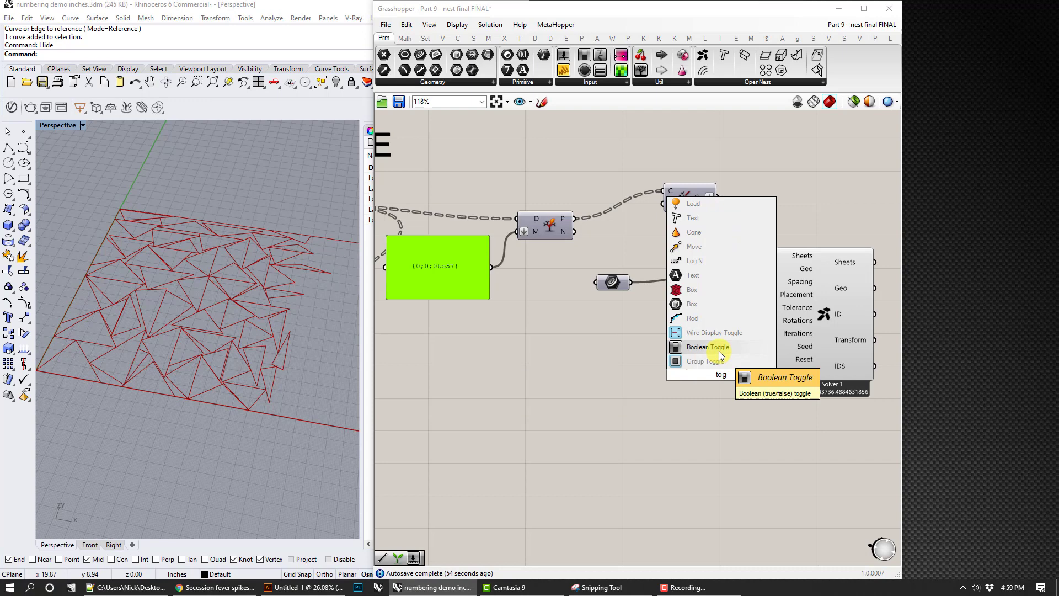
left_click(718, 347)
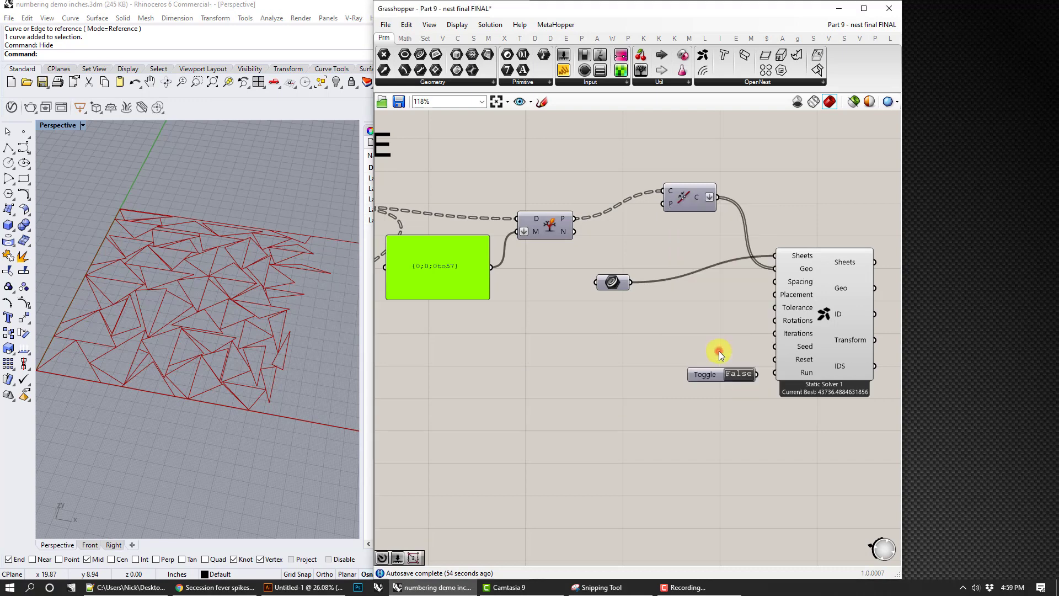
left_click_drag(708, 377, 684, 366)
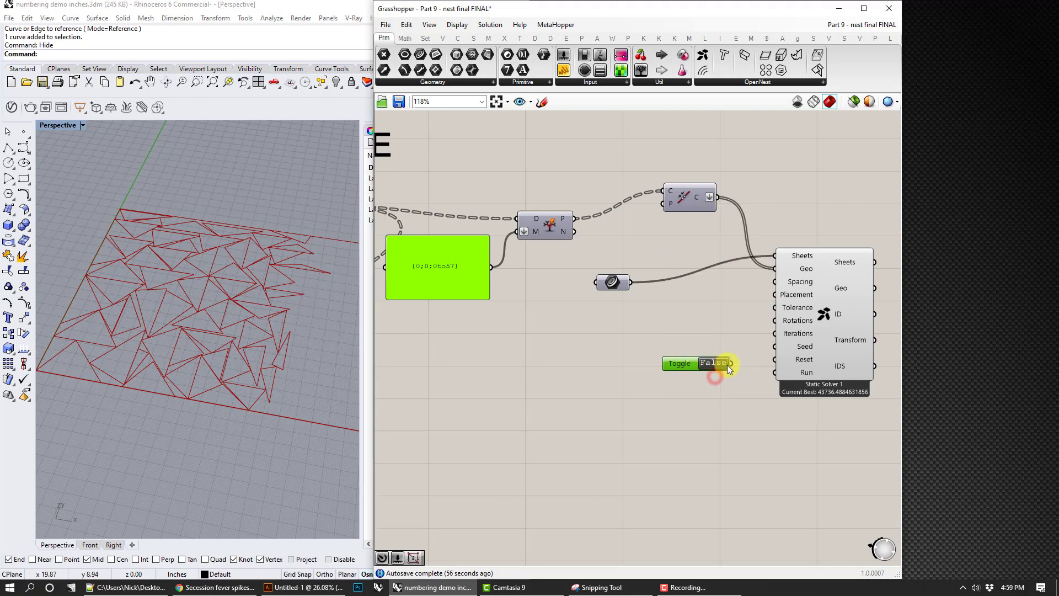
left_click_drag(765, 360, 768, 359)
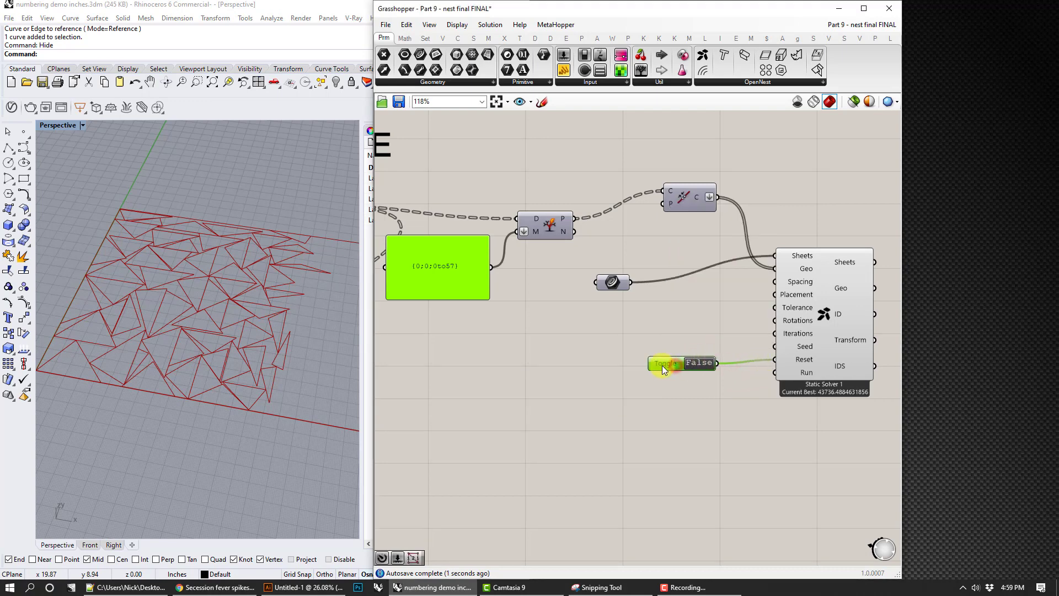
left_click_drag(677, 363, 775, 373)
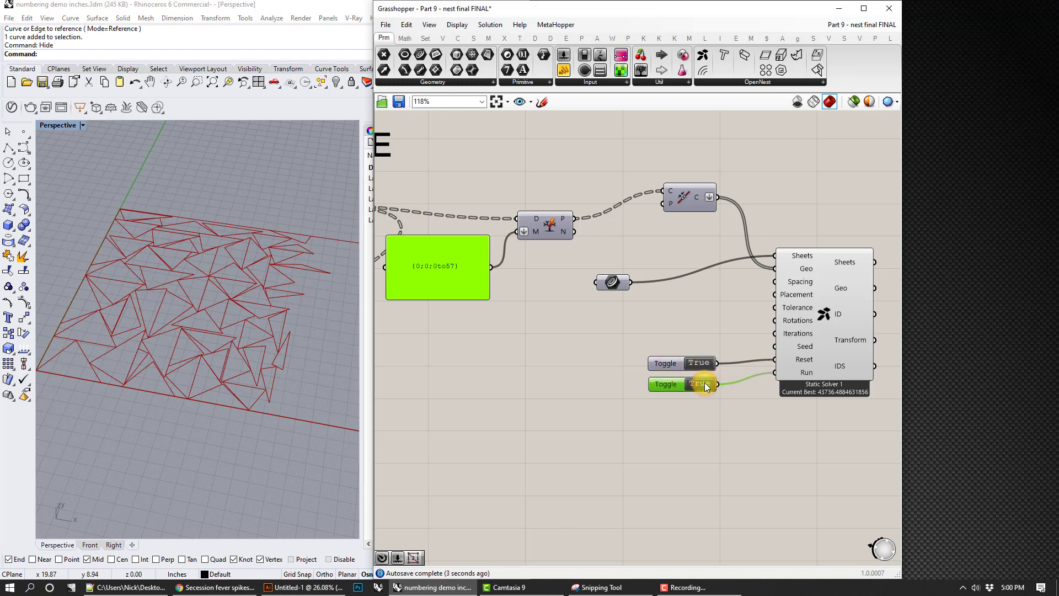
Cycle the Reset toggle and set it to False, with the Run toggle set to True.
left_click(706, 364)
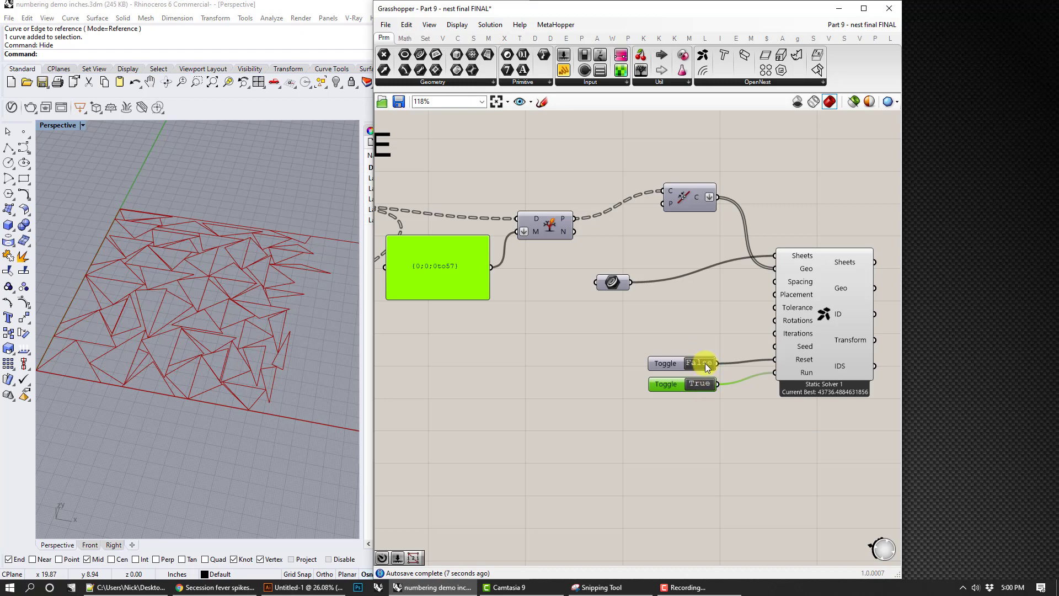
left_click(706, 362)
left_click(705, 360)
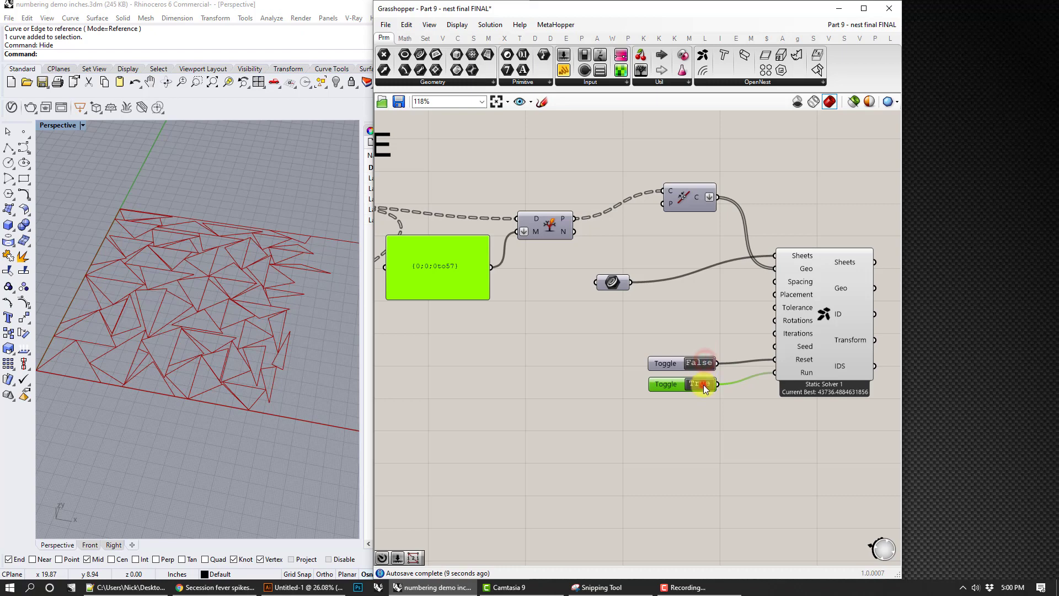
left_click(703, 388)
Create a number slider of 10, connect it to OpenNest's Seed input and set the seed to 5.
double_click(687, 335)
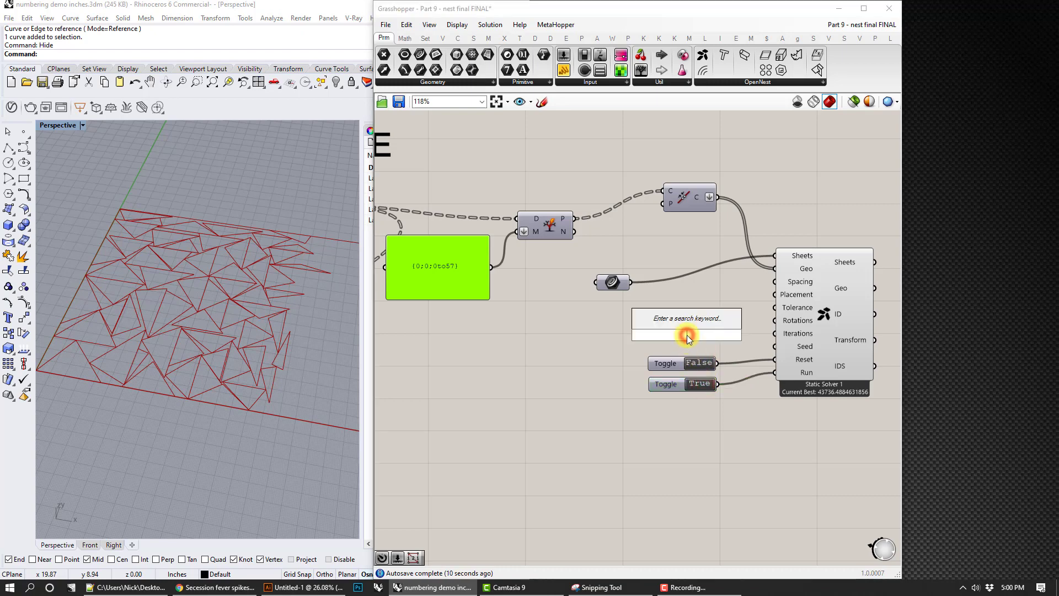
type("1")
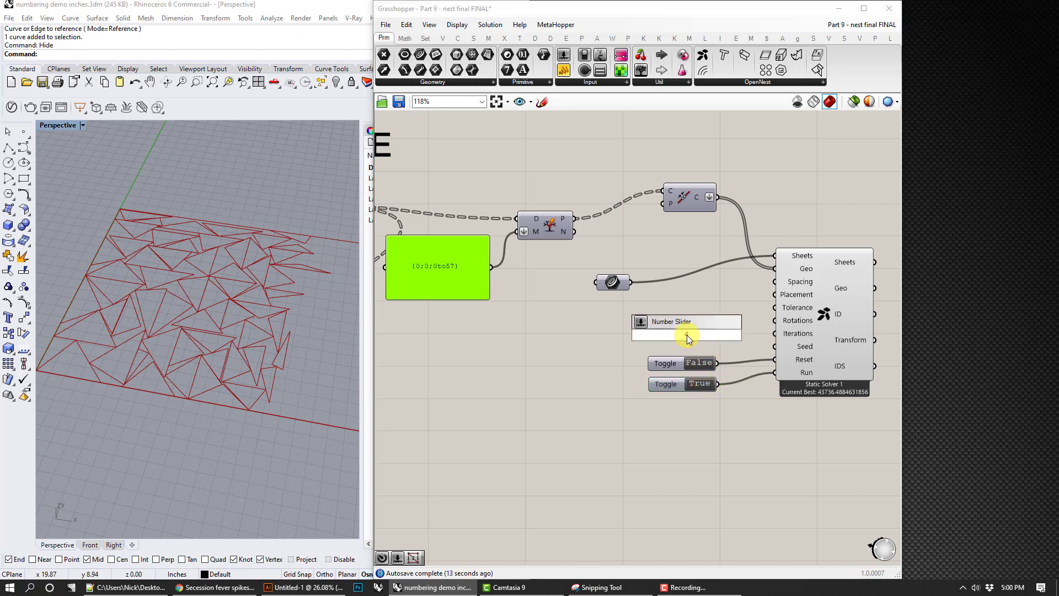
key("BackSpace")
type("10")
key("Return")
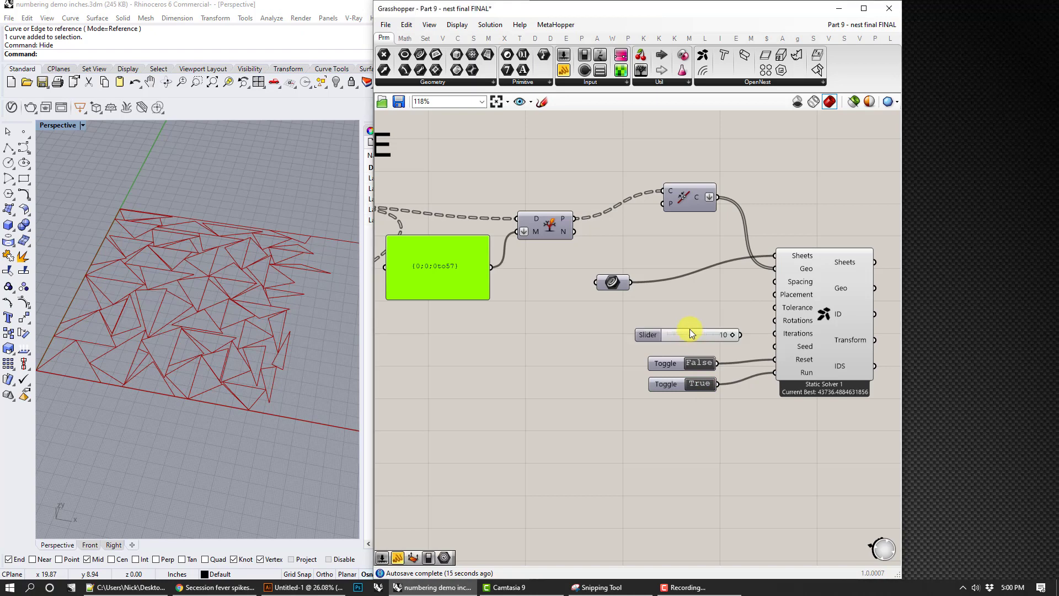
left_click_drag(740, 335, 774, 347)
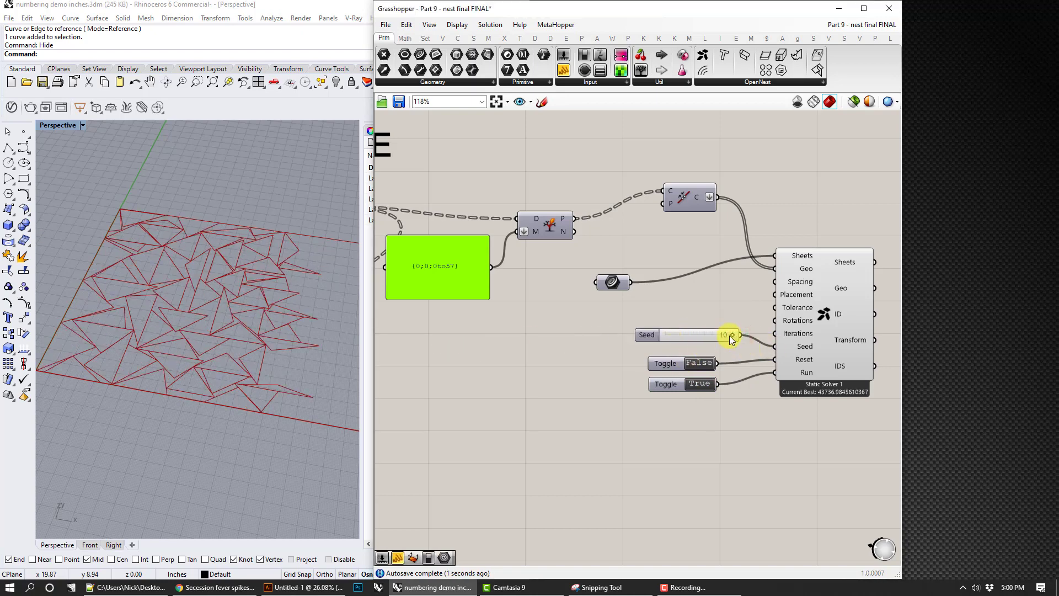
left_click_drag(733, 335, 700, 333)
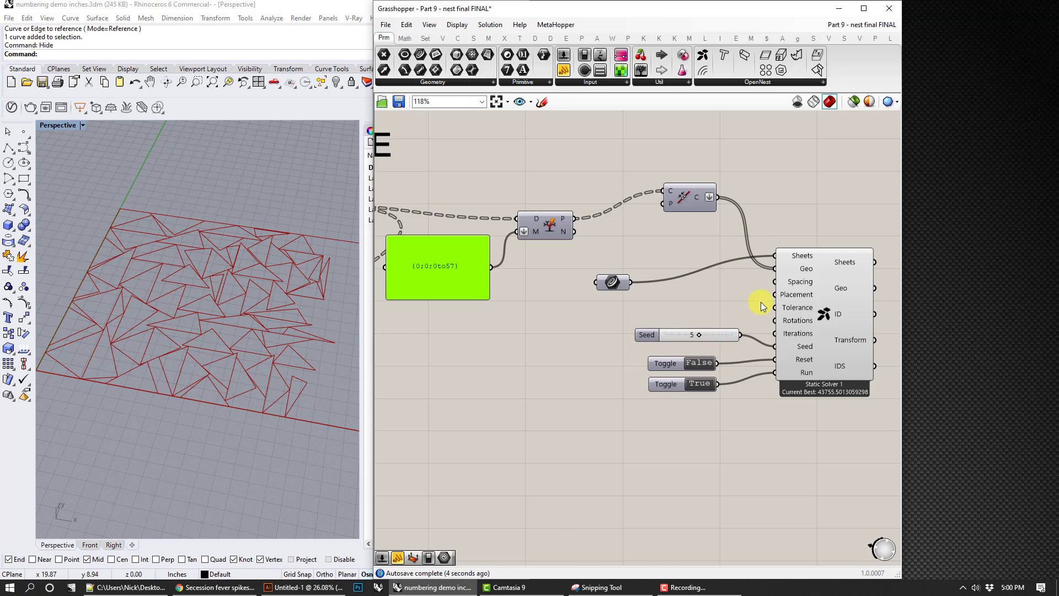
Move the Seed slider and both toggles lower on the canvas, and connect a new 0.250 number slider to OpenNest's Spacing input.
left_click(710, 336)
left_click_drag(720, 413, 720, 365)
left_click(702, 318)
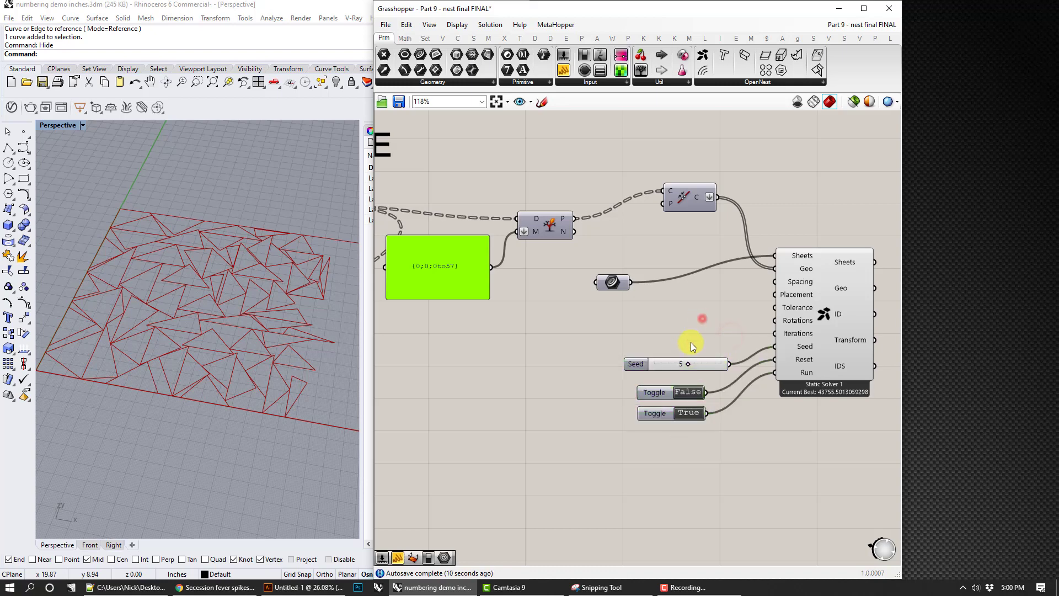
double_click(716, 319)
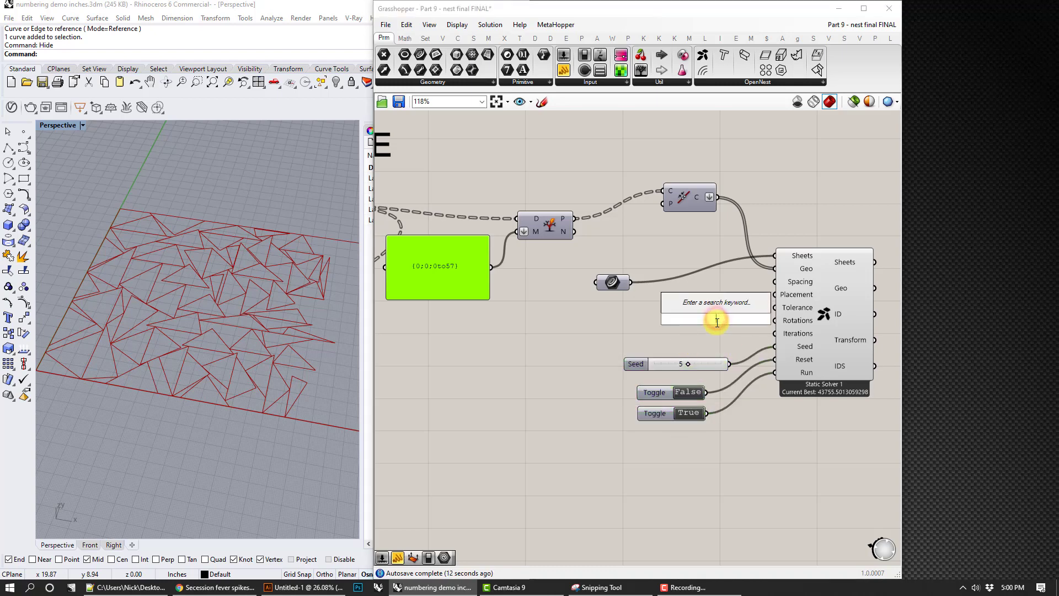
type("num")
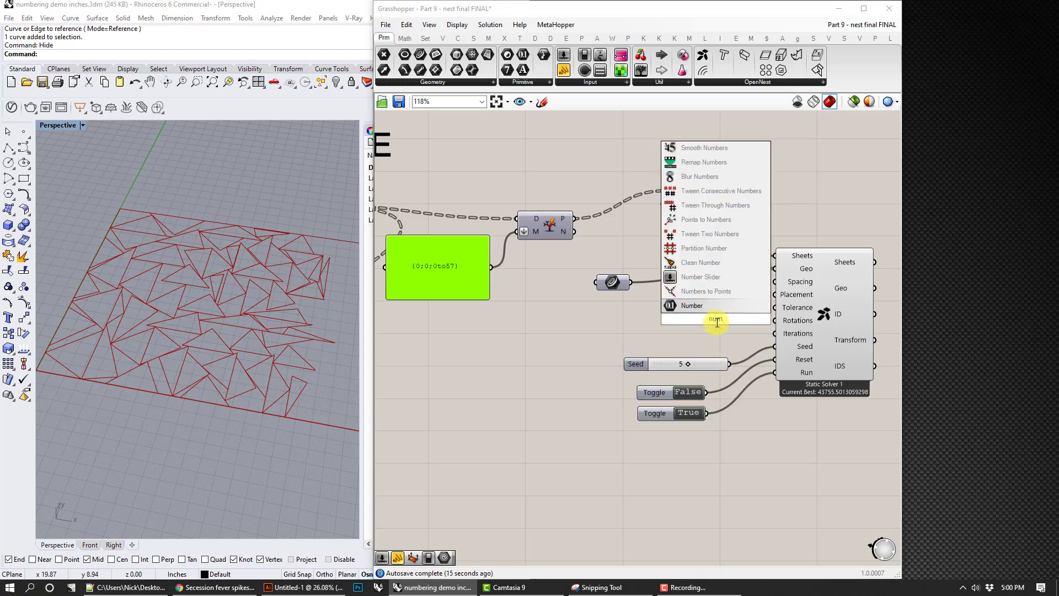
left_click(711, 277)
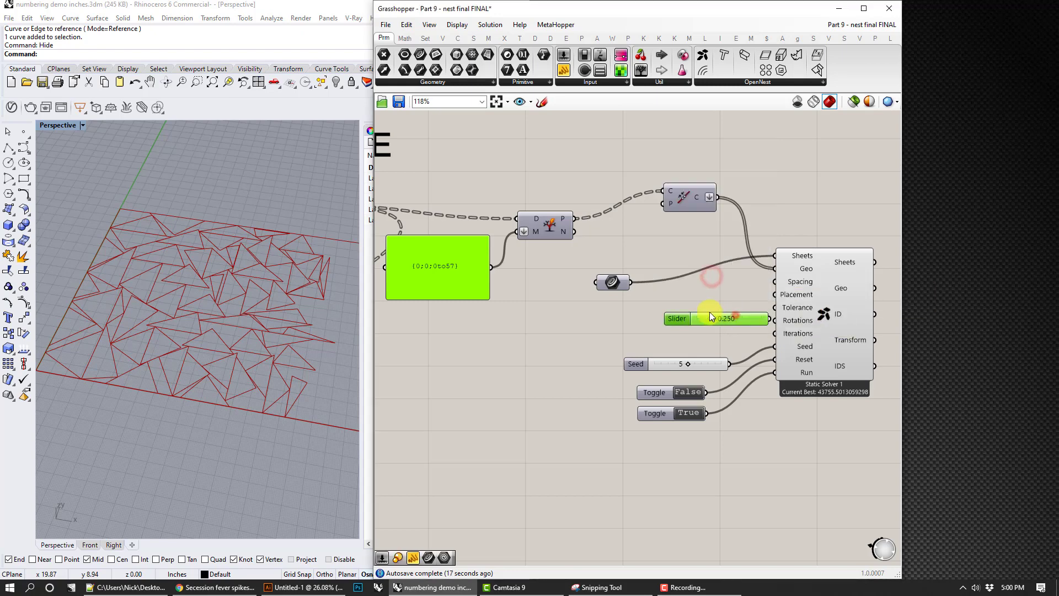
left_click_drag(710, 316, 768, 285)
Rerun the nesting by cycling the Reset and Run toggles, check the sheet layout, and set Run to False.
left_click(689, 413)
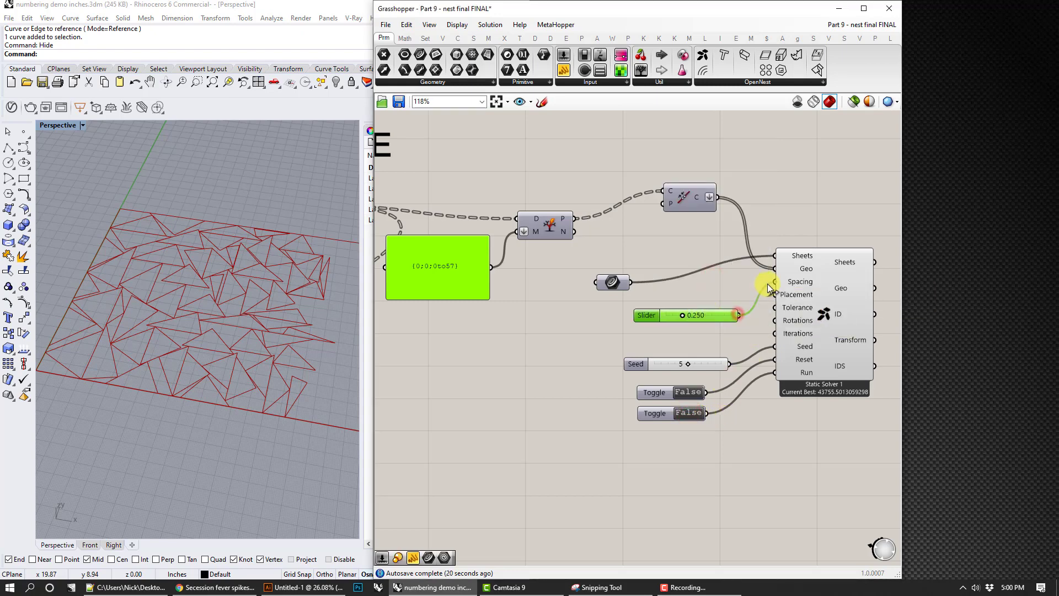
double_click(690, 392)
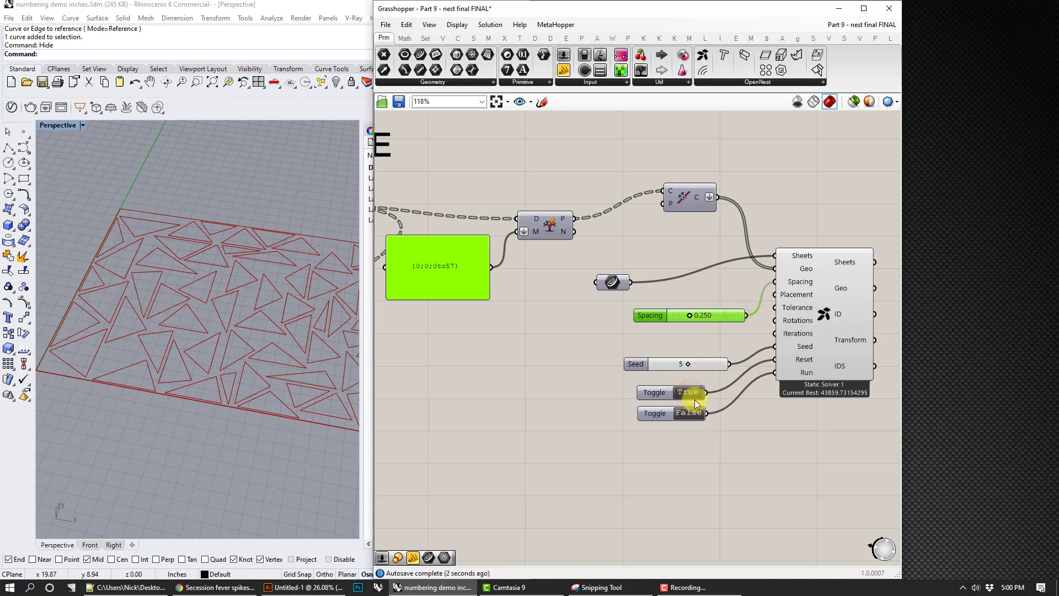
double_click(693, 412)
left_click(291, 335)
right_click_drag(290, 338, 243, 331)
scroll(237, 326, "down", 5)
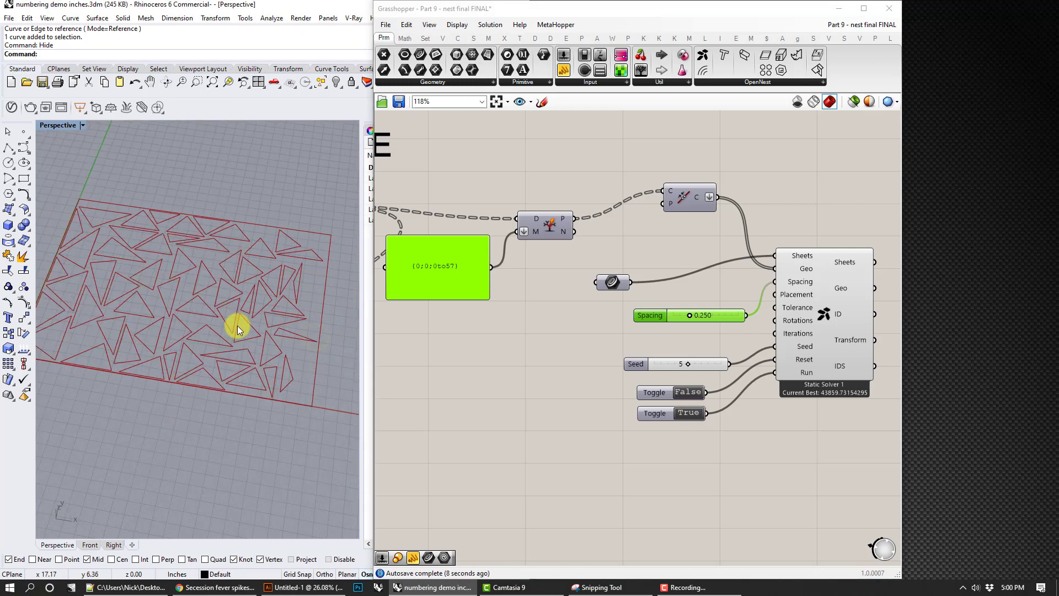
double_click(686, 413)
Inspect the gaps between the nested triangles up close and move the sheet Curve parameter nearer to OpenNest.
mouse_move(290, 354)
right_mouse_down()
mouse_move(217, 309)
mouse_move(286, 321)
mouse_move(287, 338)
right_mouse_up()
scroll(226, 376, "up", 4)
scroll(226, 376, "up", 2)
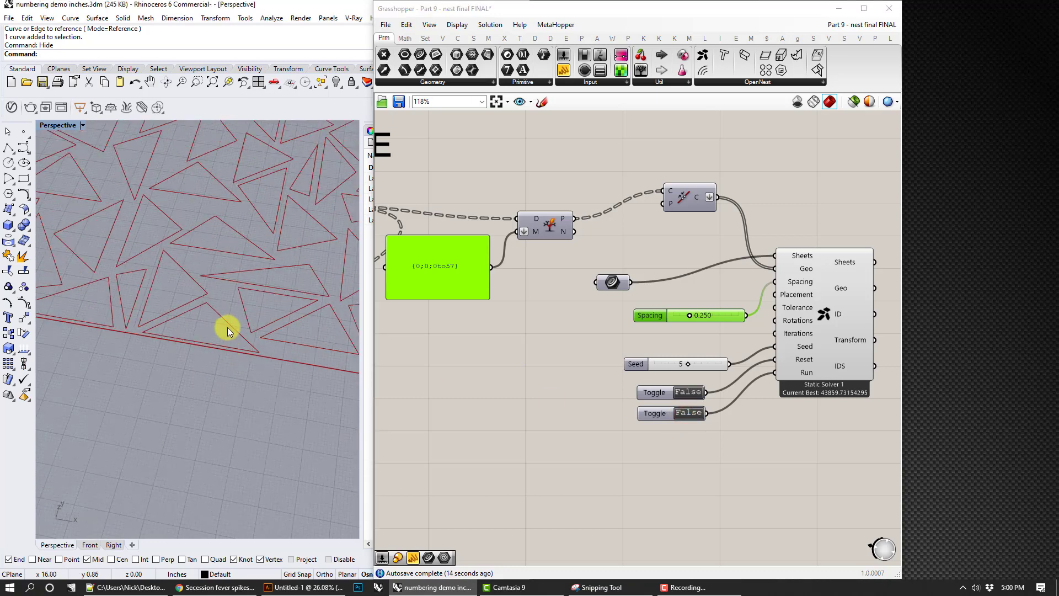
left_click(706, 316)
left_click(235, 406)
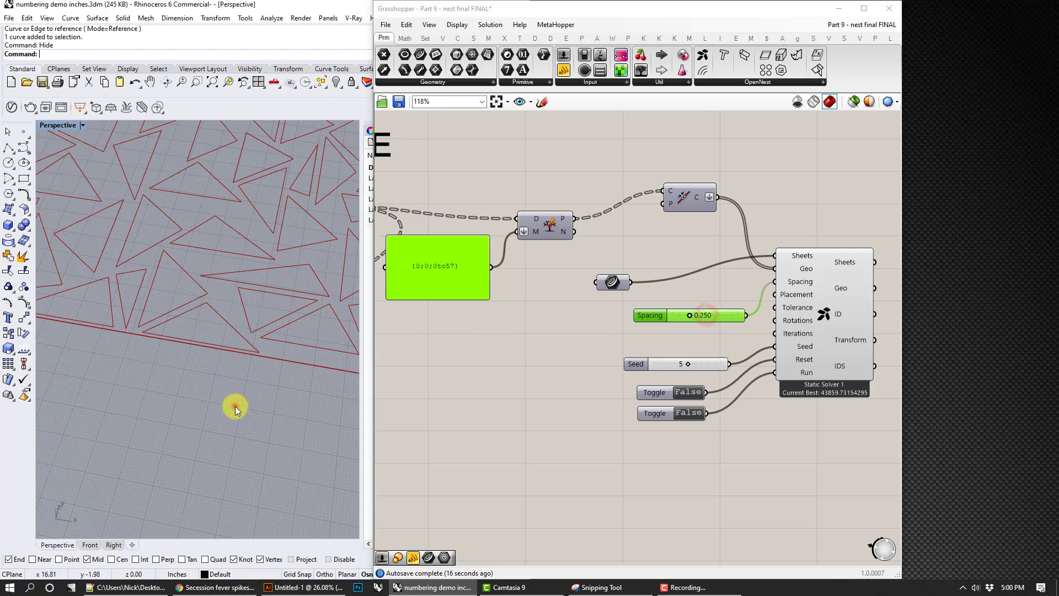
scroll(236, 406, "down", 4)
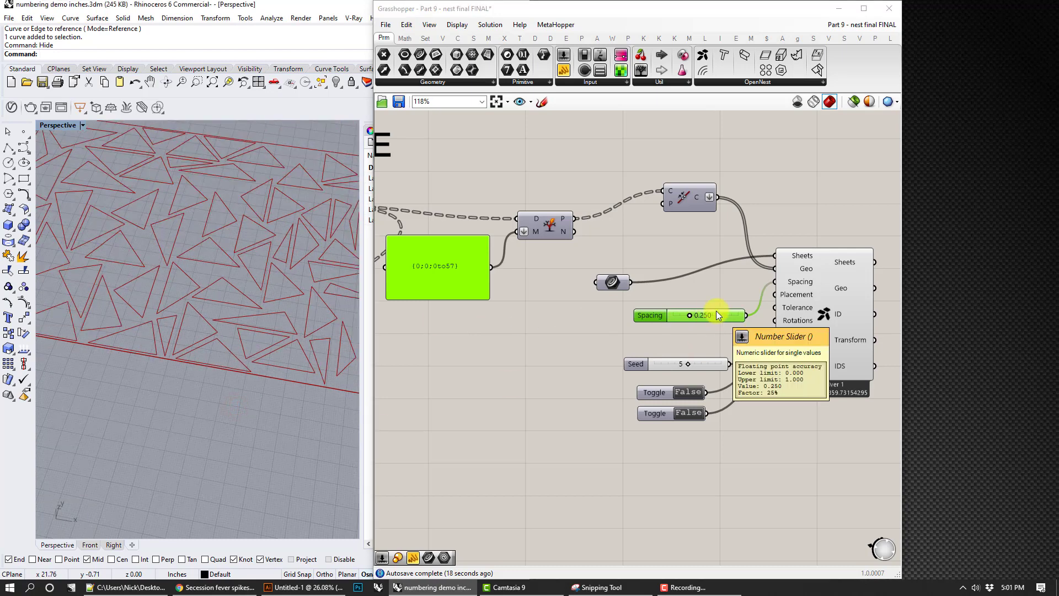
left_click_drag(628, 284, 646, 275)
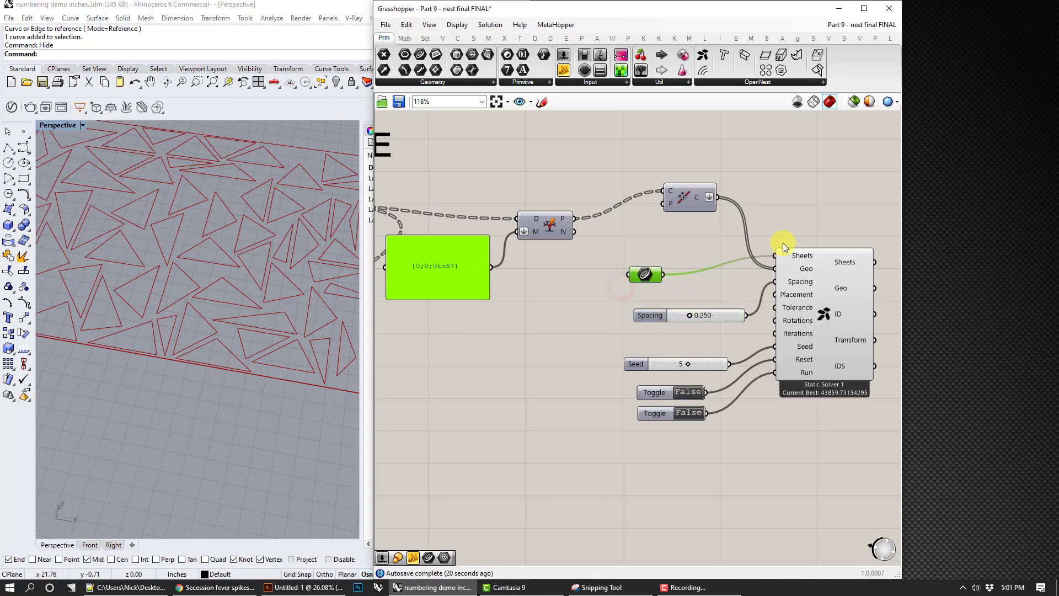
Examine the nested sheet in the Rhino viewport alongside OpenNest's inputs and outputs.
scroll(265, 292, "down", 5)
right_click_drag(255, 269, 252, 244)
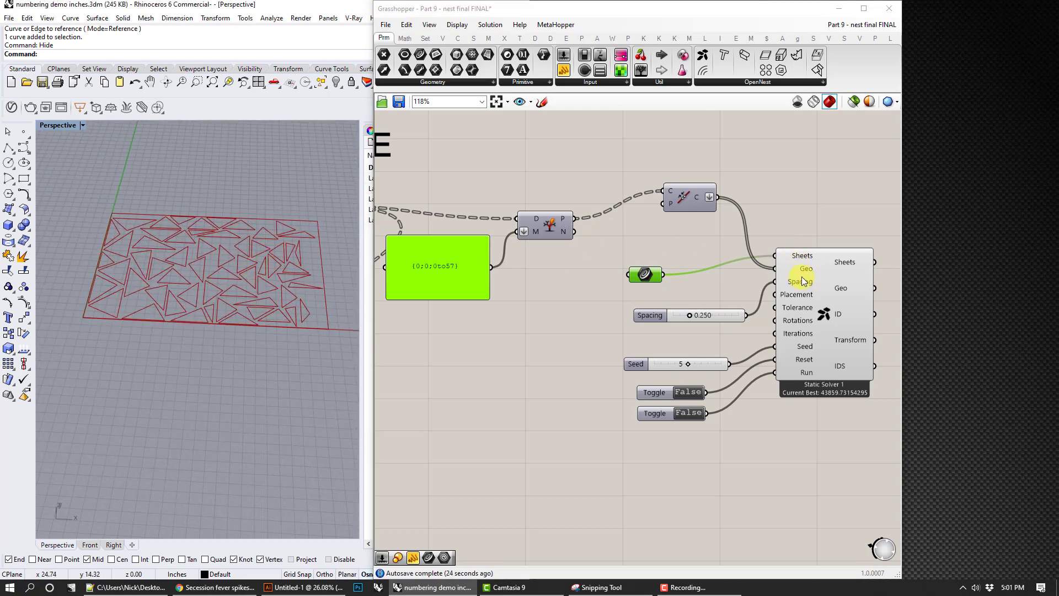
mouse_move(802, 283)
right_click_drag(786, 260, 667, 234)
scroll(213, 296, "down", 4)
mouse_move(261, 311)
right_mouse_down()
mouse_move(255, 302)
mouse_move(265, 315)
right_mouse_up()
scroll(240, 296, "up", 4)
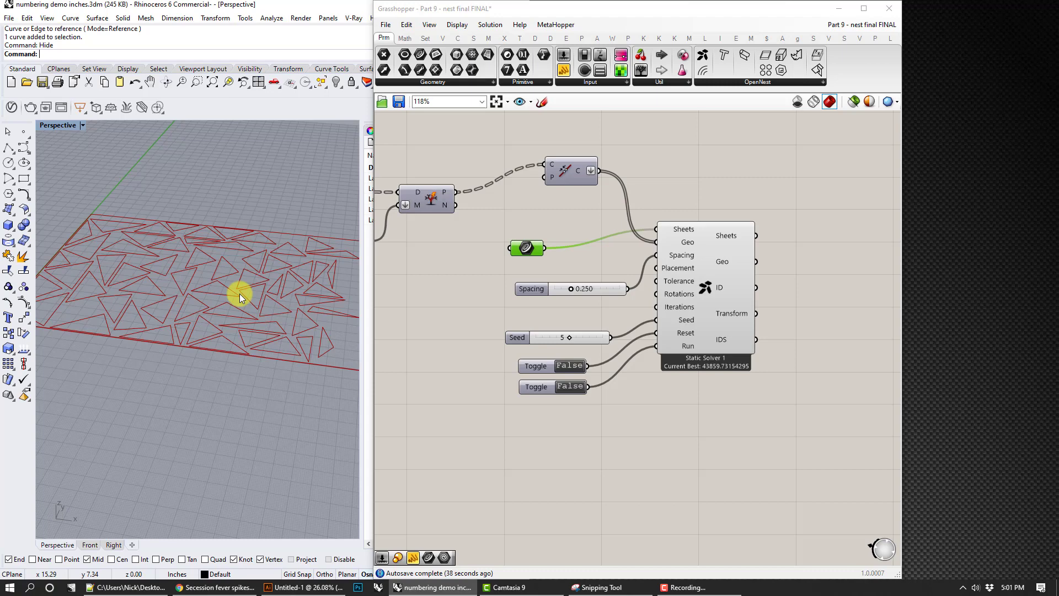
mouse_move(722, 313)
scroll(250, 216, "down", 4)
right_click_drag(322, 256, 222, 256, "shift")
Preview the Orient component labelled Curves to Bake, compare its panel outlines with the nested sheet, and turn the preview off again.
right_click_drag(461, 320, 611, 325)
scroll(610, 325, "down", 2)
right_click_drag(504, 302, 607, 310)
right_click(502, 243)
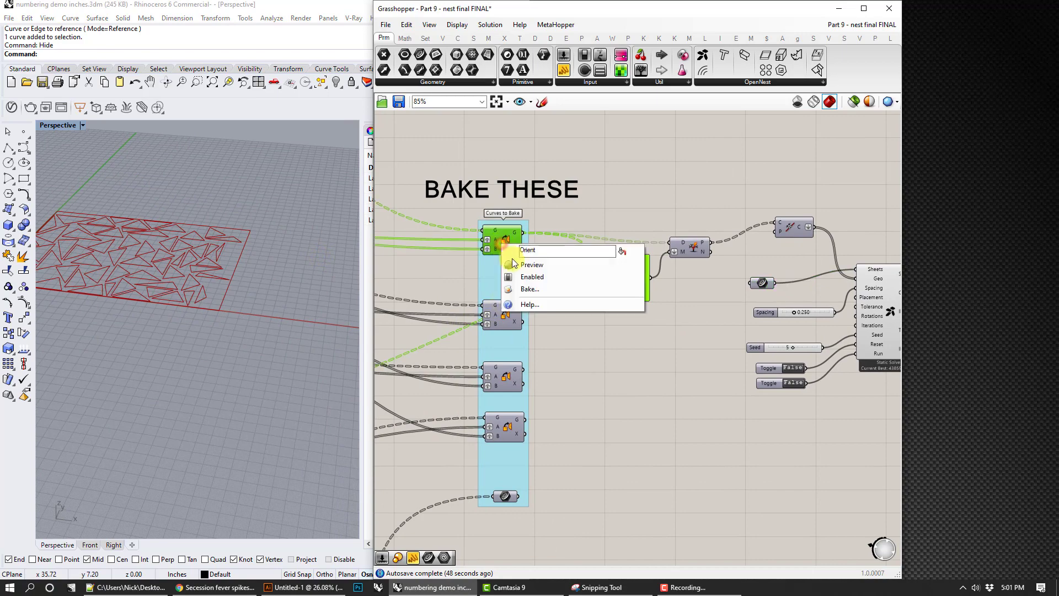
left_click(516, 266)
right_click_drag(221, 250, 161, 230)
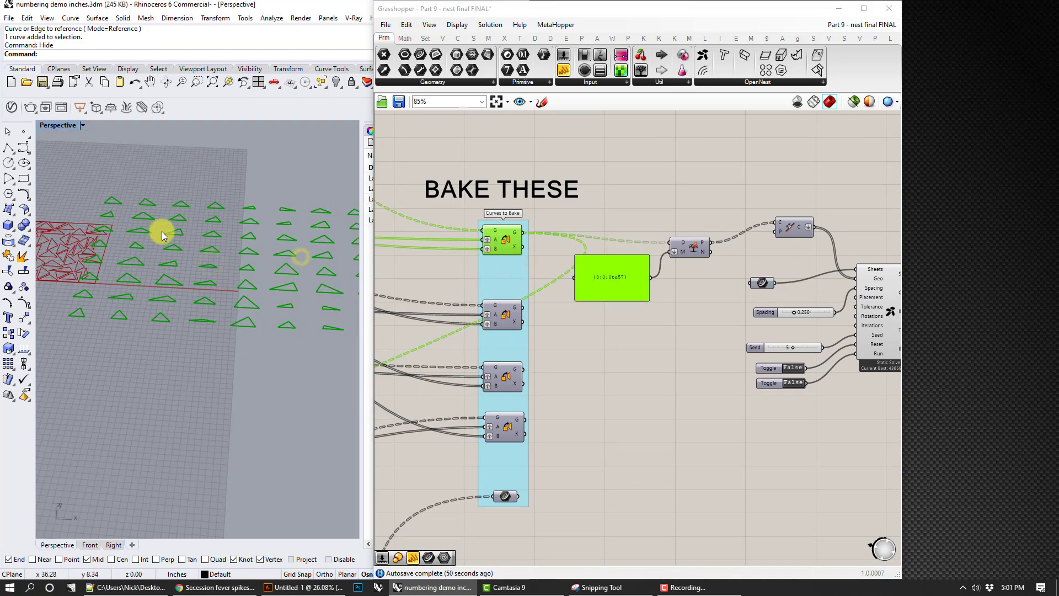
right_click_drag(282, 288, 150, 288, "shift")
right_click_drag(121, 248, 263, 270, "shift")
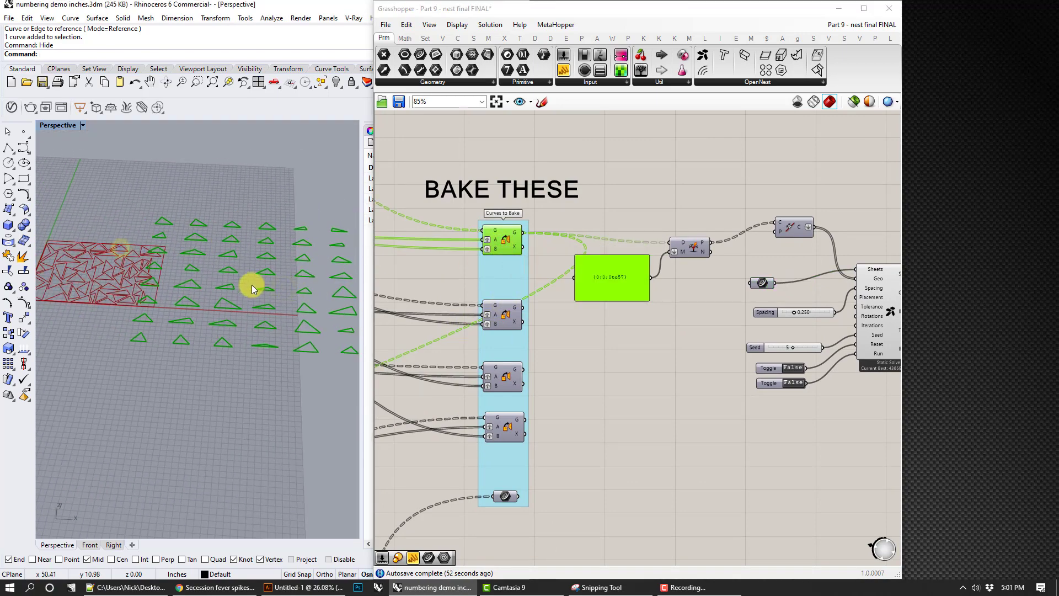
scroll(92, 260, "up", 6)
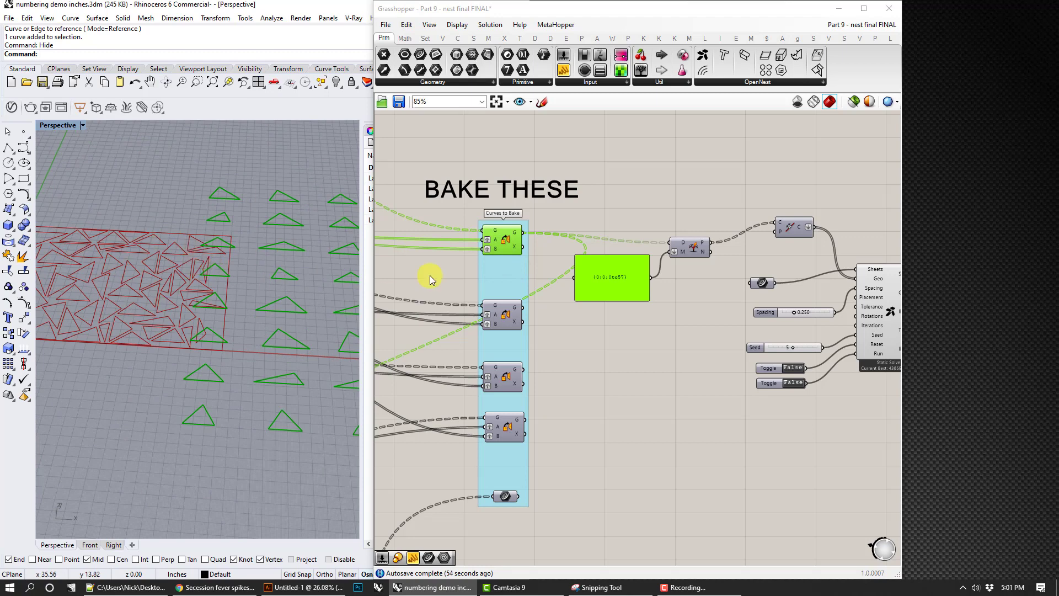
right_click(499, 235)
left_click(522, 263)
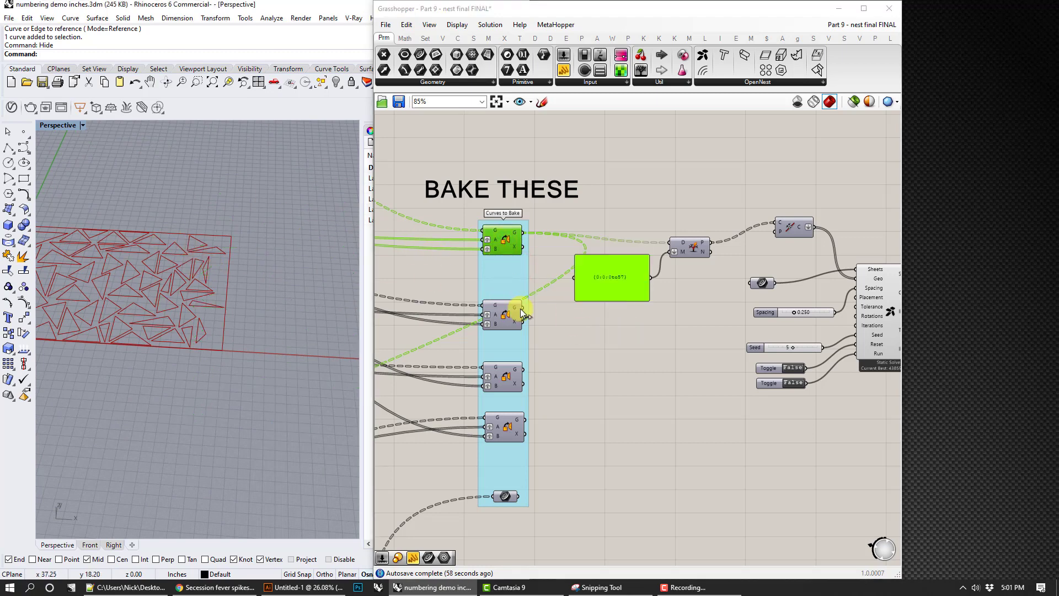
Add a Transform component beyond OpenNest's outputs and connect OpenNest's Transform output to its T input.
right_click_drag(700, 353, 562, 324)
double_click(609, 441)
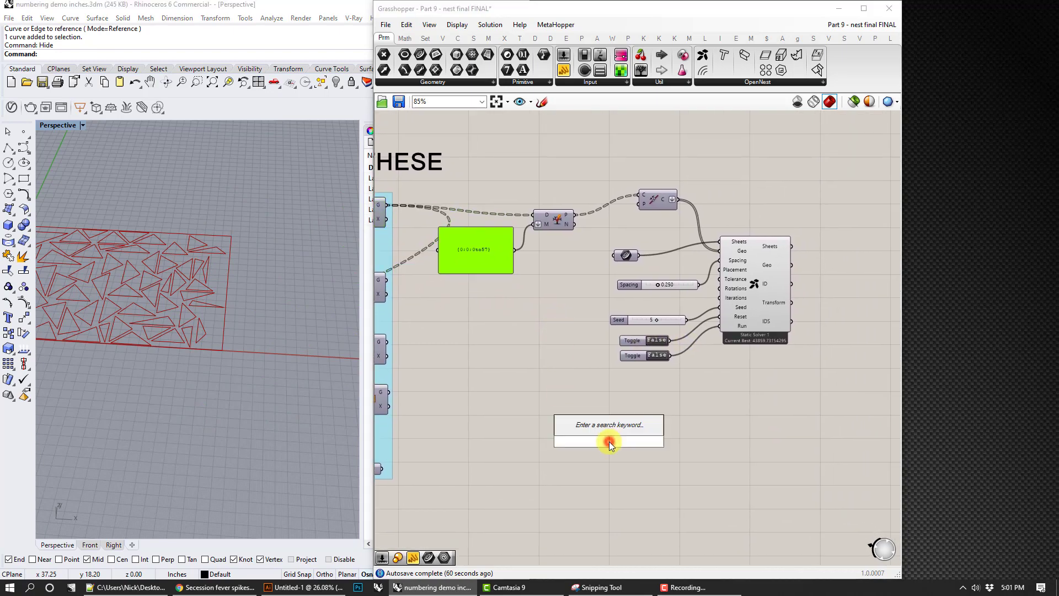
type("tran")
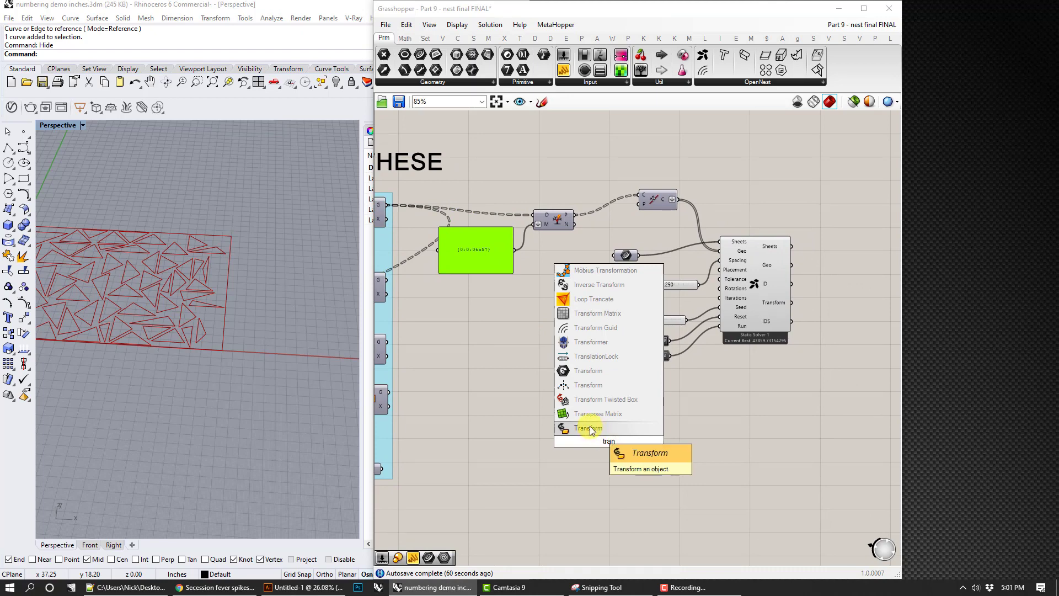
left_click(588, 427)
left_click_drag(622, 444, 685, 434)
left_click_drag(769, 407, 854, 374)
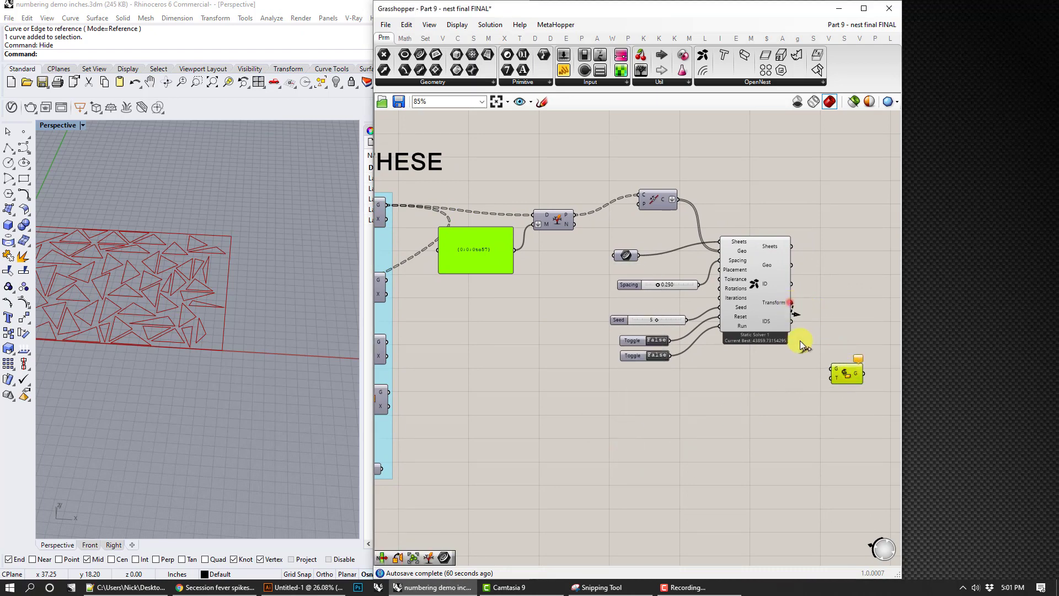
left_click_drag(800, 340, 839, 372)
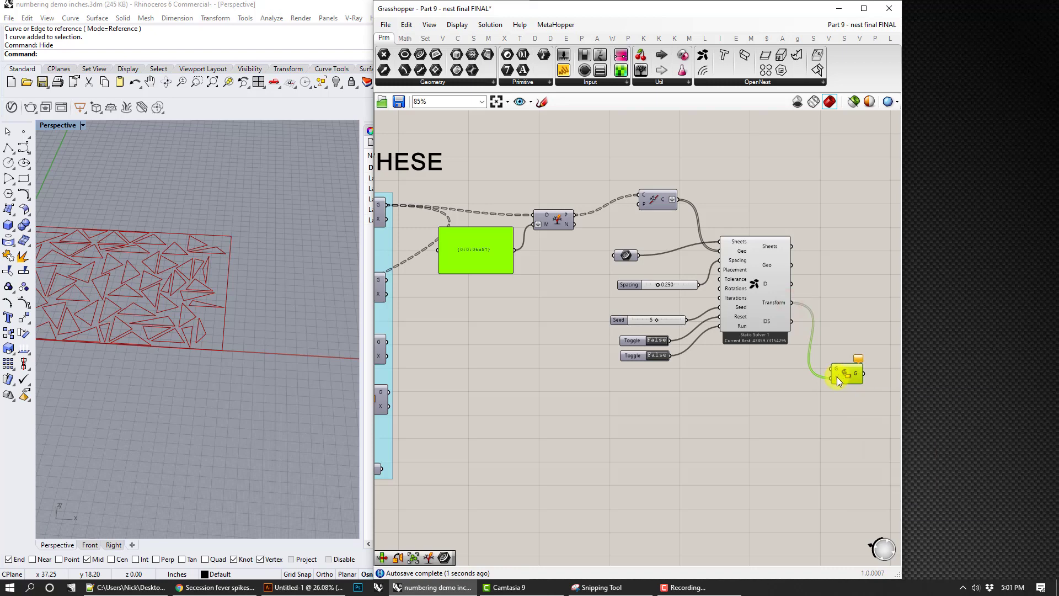
Graft the Transform component's T input and move the component below OpenNest.
mouse_move(781, 305)
right_click(839, 378)
left_click(878, 467)
left_click_drag(851, 373, 781, 435)
right_click_drag(683, 424, 755, 398)
mouse_move(456, 253)
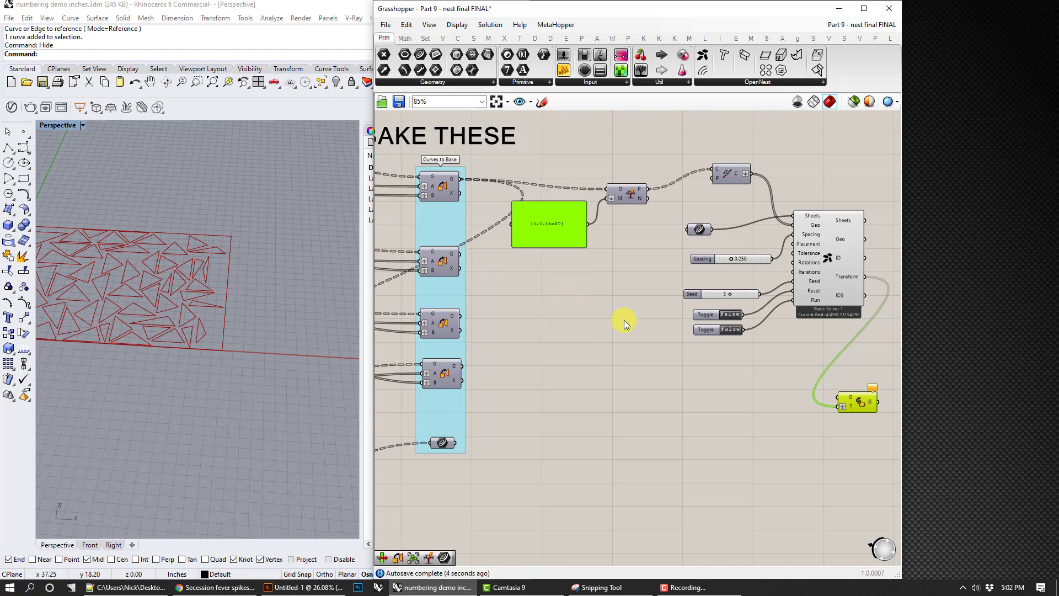
right_click_drag(628, 324, 582, 321)
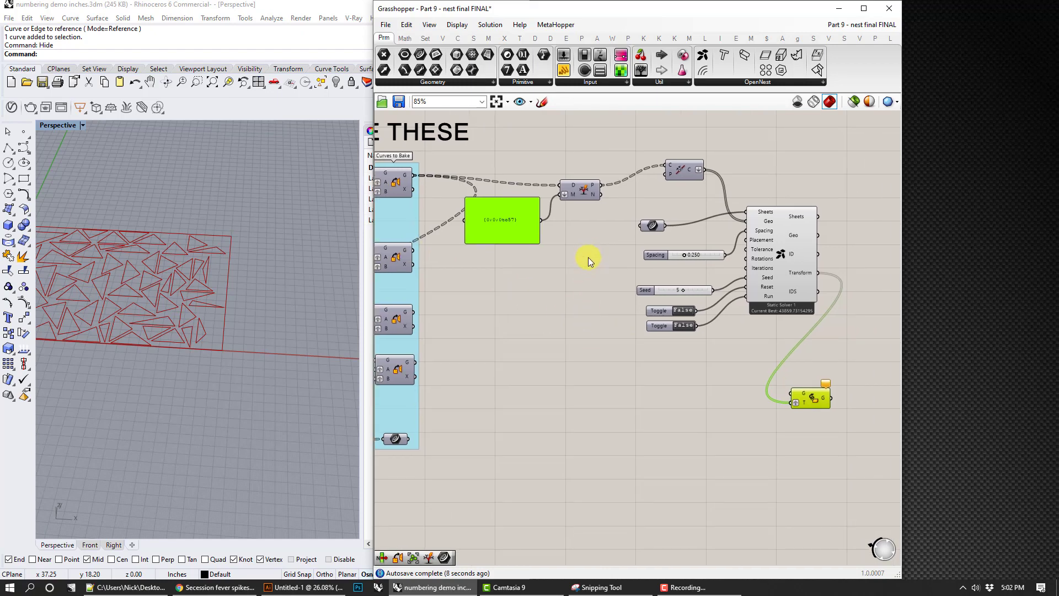
Duplicate the Split Tree and its {0;0;0to57} mask panel below OpenNest's inputs, and connect its P output to Transform's G input.
left_click_drag(589, 259, 816, 401)
key("ctrl+c")
key("ctrl+v")
left_click(728, 348)
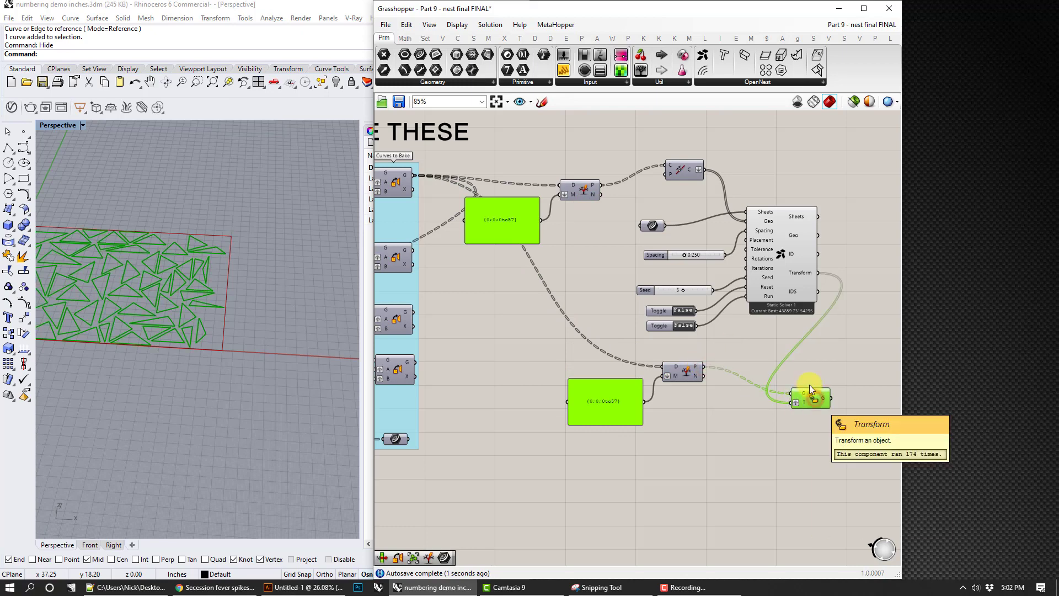
left_click(792, 368)
left_click(817, 396)
left_click(793, 343)
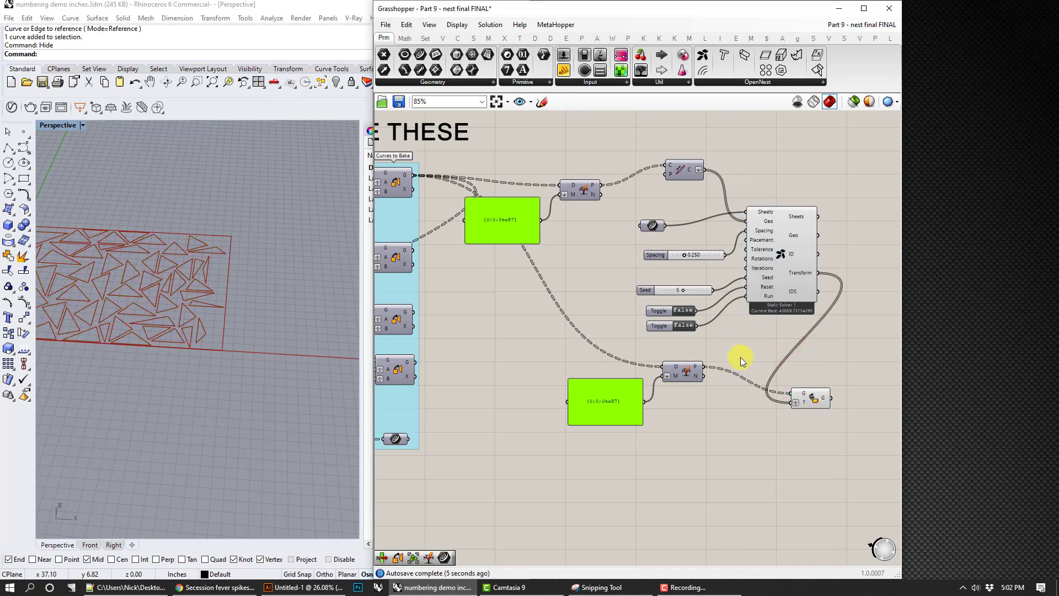
Add a Geometry parameter beyond OpenNest's outputs and connect OpenNest's Geo output to it.
right_click_drag(760, 355, 725, 352)
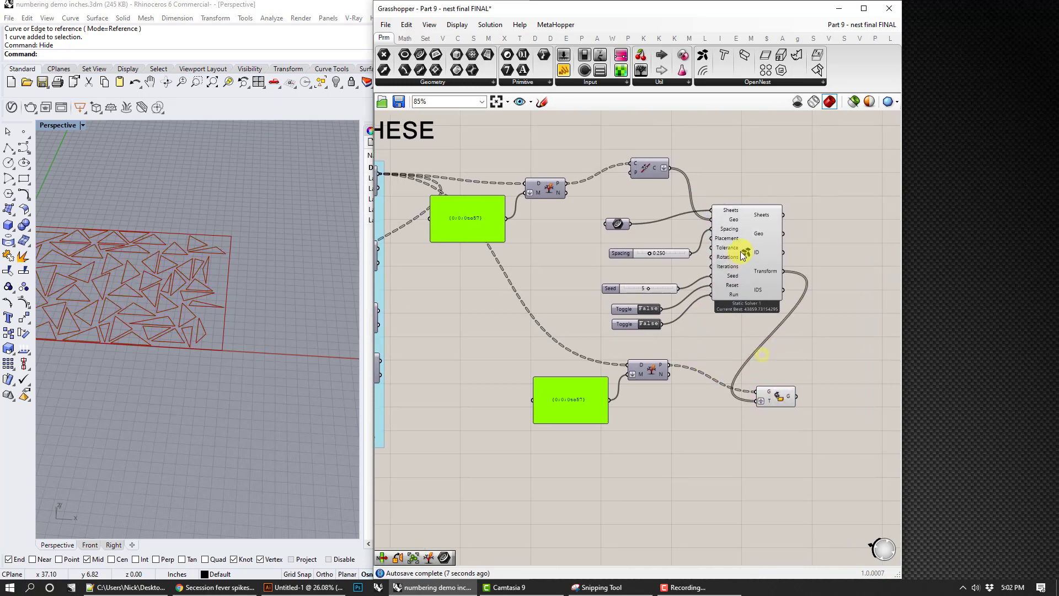
mouse_move(758, 232)
double_click(828, 237)
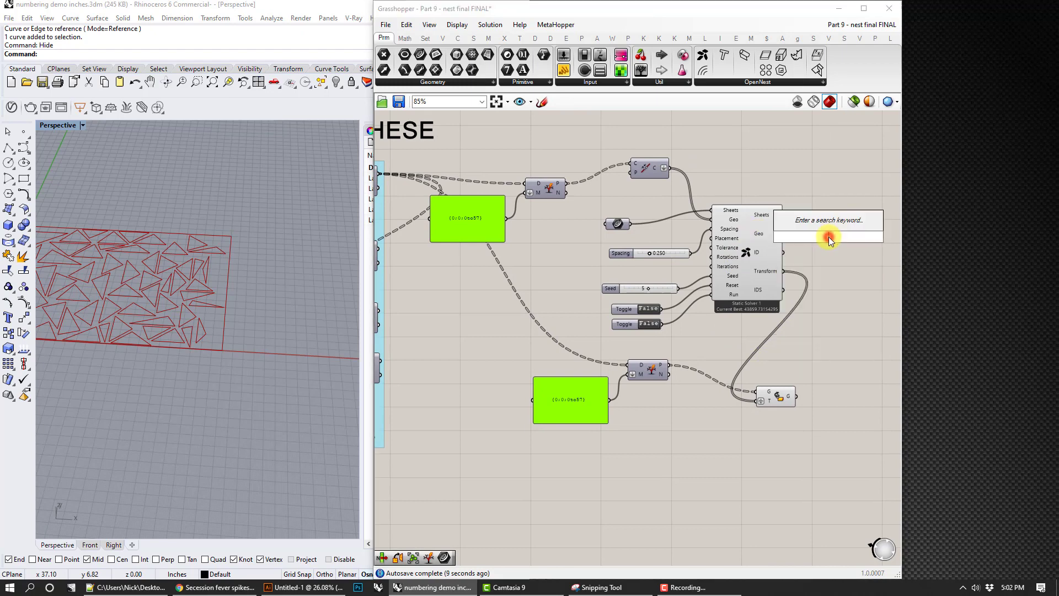
type("geo")
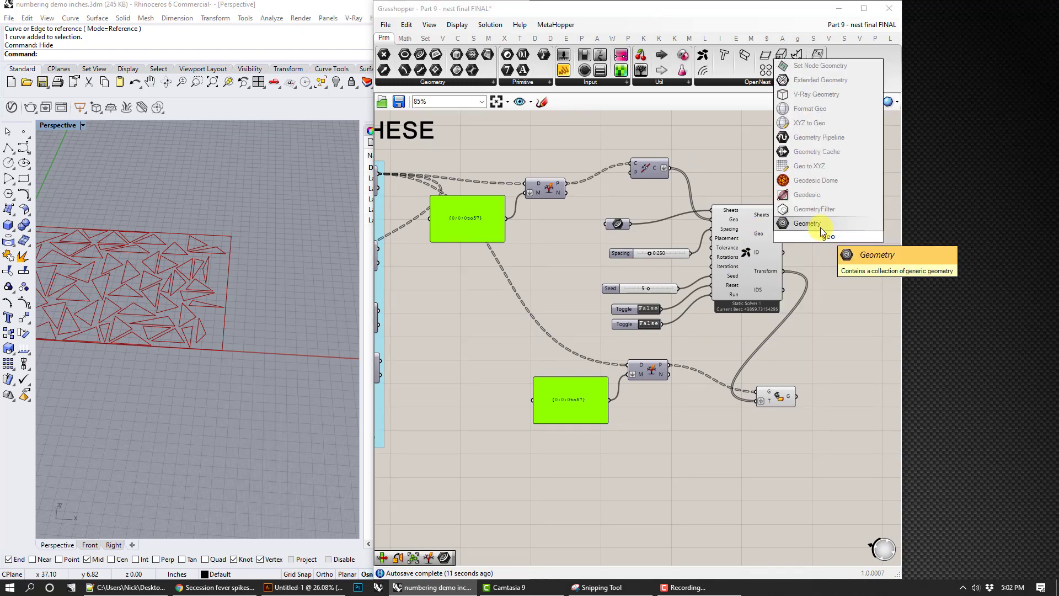
left_click(819, 223)
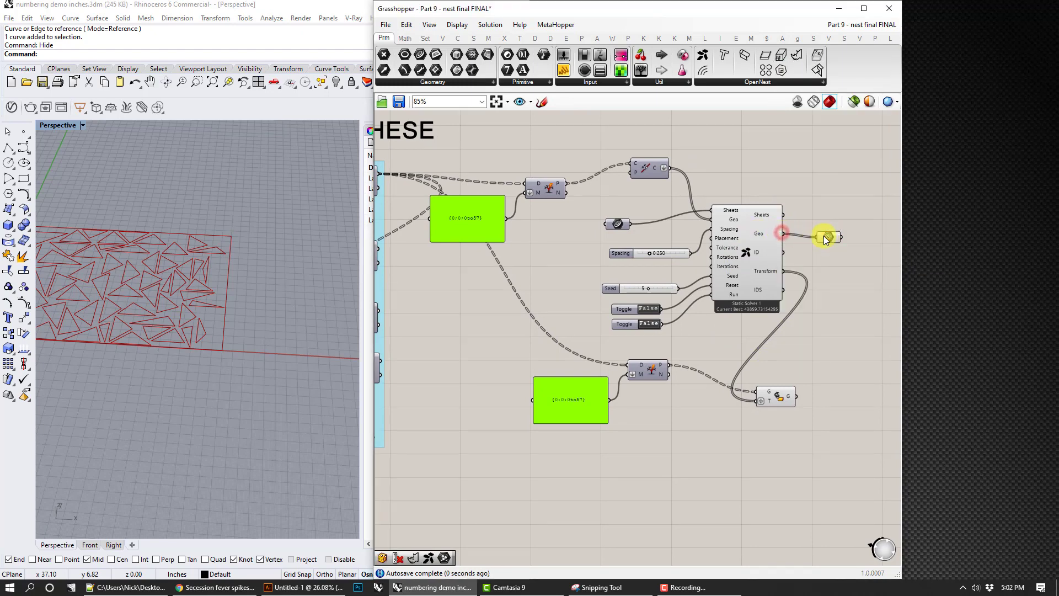
left_click(832, 236)
left_click(847, 268)
Turn off the preview of the OpenNest component.
left_click(755, 246)
right_click(740, 165)
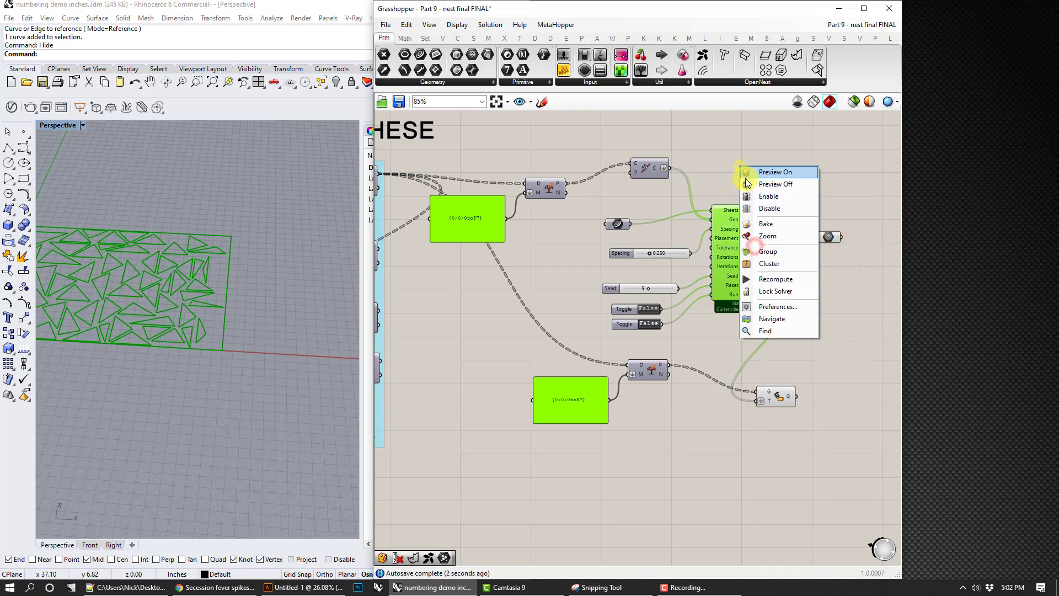
left_click(747, 181)
left_click(747, 180)
left_click(822, 232)
left_click(822, 205)
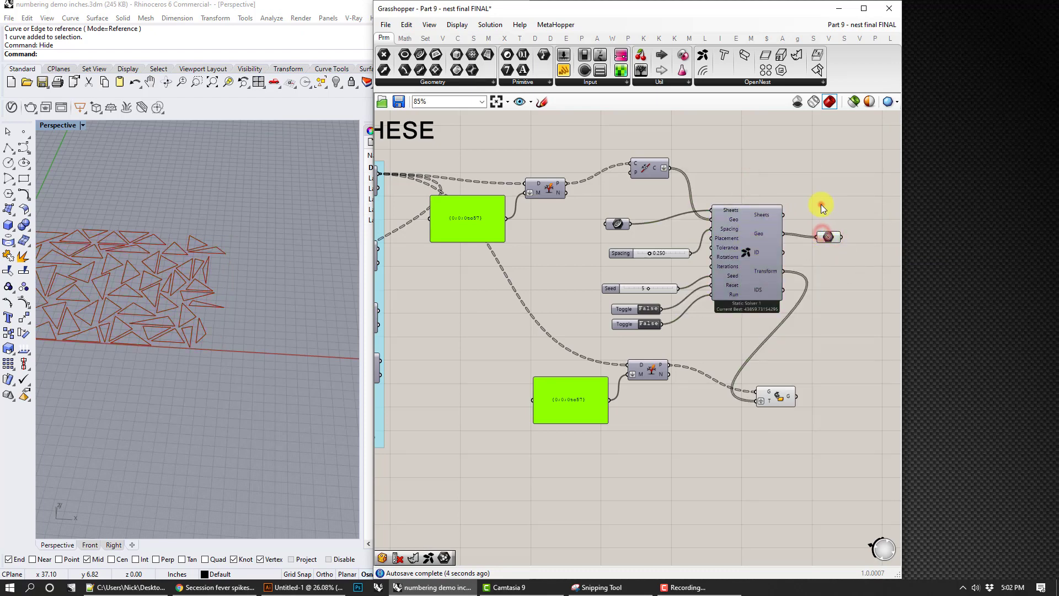
Turn on the preview of the sheet Curve parameter that feeds OpenNest.
right_click_drag(567, 180, 653, 179)
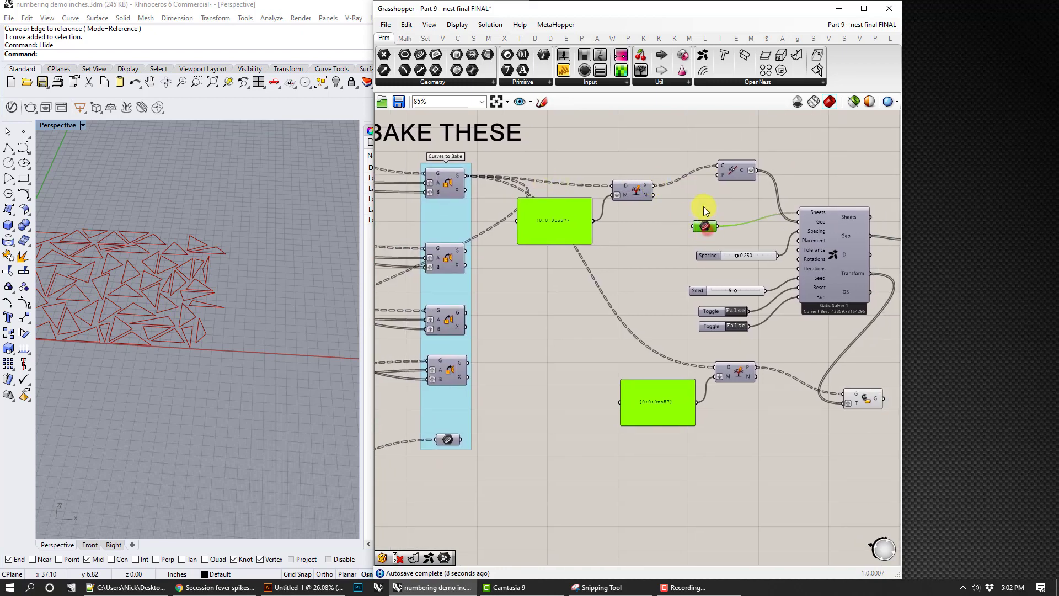
right_click(704, 207)
left_click(710, 213)
left_click(673, 197)
right_click_drag(838, 235, 691, 196)
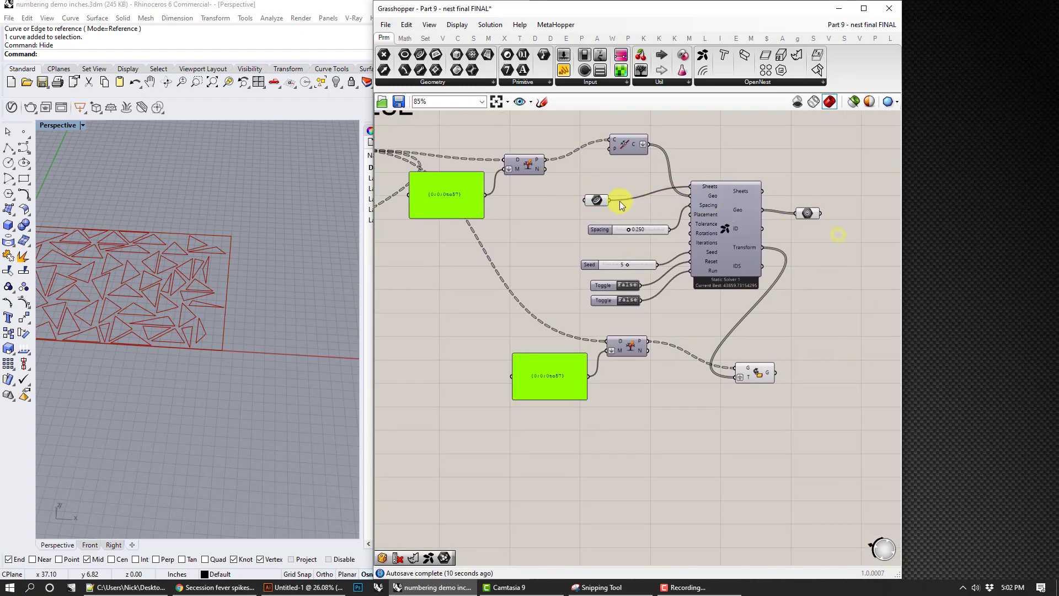
left_click(595, 178)
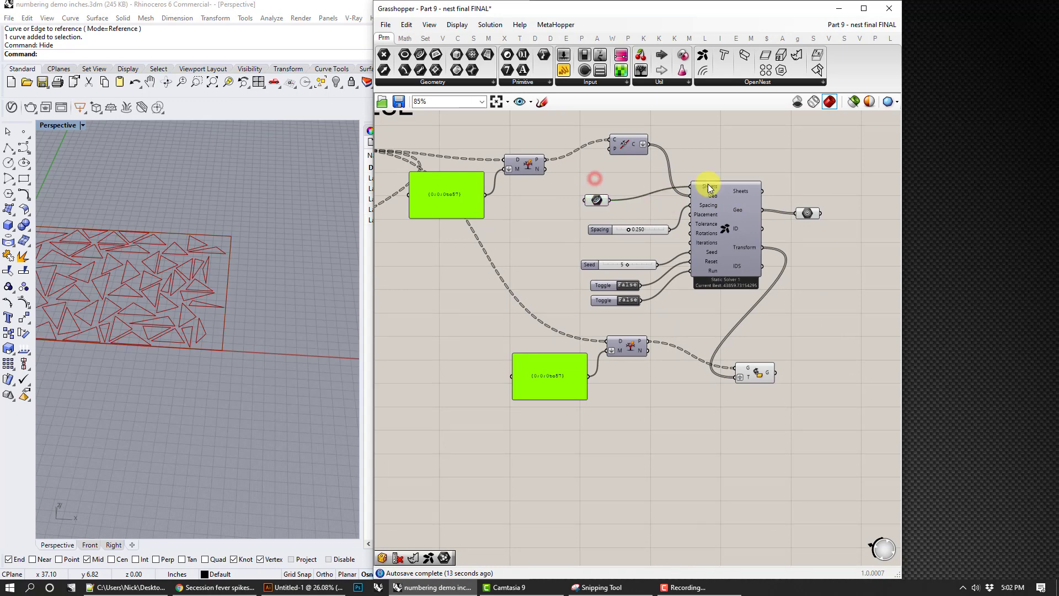
left_click(809, 214)
left_click(813, 260)
Connect the second Orient component's G output to the lower Split Tree's D input and check the transformed curves on the nested sheet.
right_click_drag(613, 376, 721, 368)
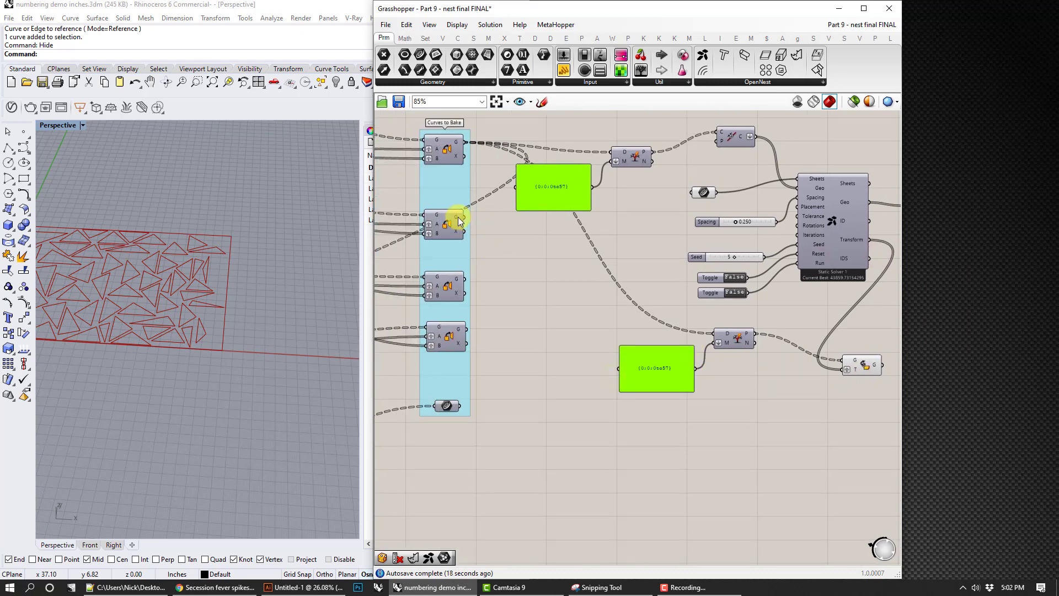
mouse_move(458, 217)
left_click_drag(461, 217, 717, 335)
scroll(164, 308, "up", 5)
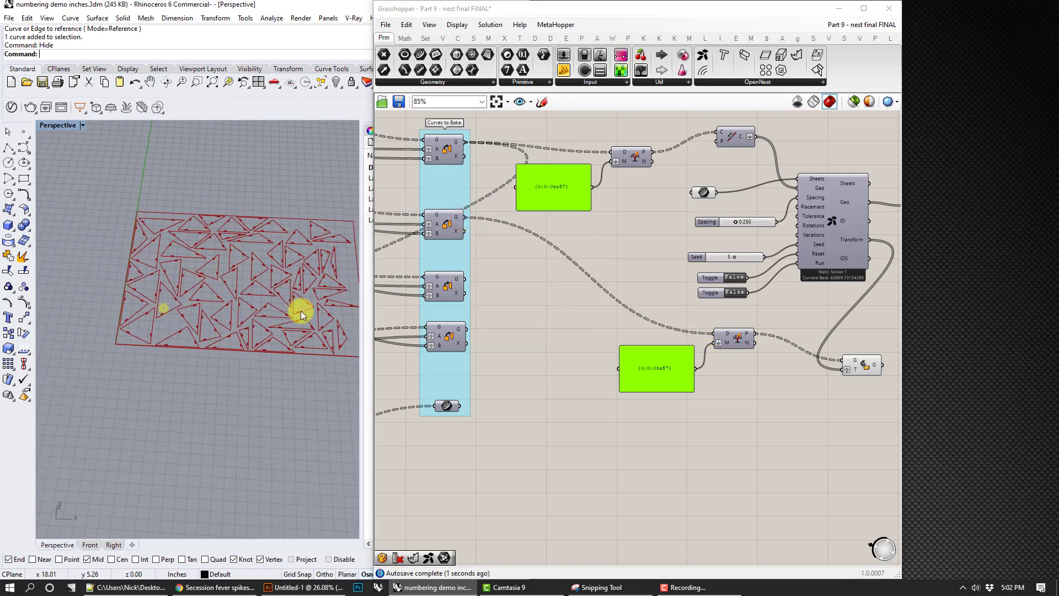
scroll(167, 318, "up", 4)
Duplicate the lower Split Tree and its Transform as a second pair beneath, sharing the same mask panel and OpenNest transforms.
right_click_drag(788, 361, 651, 320)
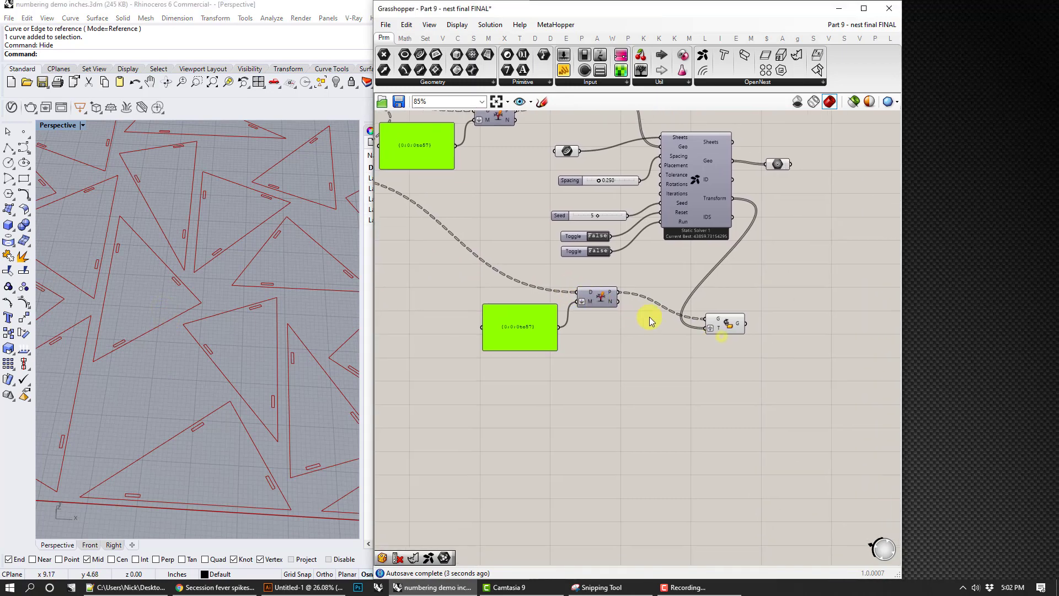
left_click_drag(732, 329, 669, 321)
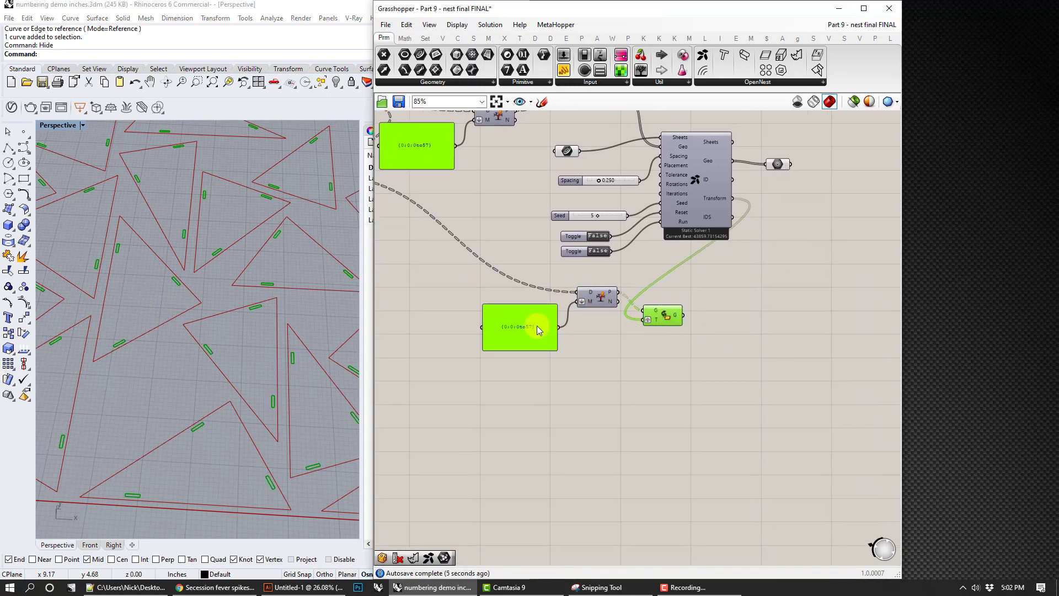
left_click_drag(526, 331, 512, 329)
left_click_drag(684, 346, 608, 375)
left_click(745, 330)
Arrange the two Transform components and the Geometry parameter in a column beyond OpenNest's outputs.
left_click_drag(670, 316, 830, 312)
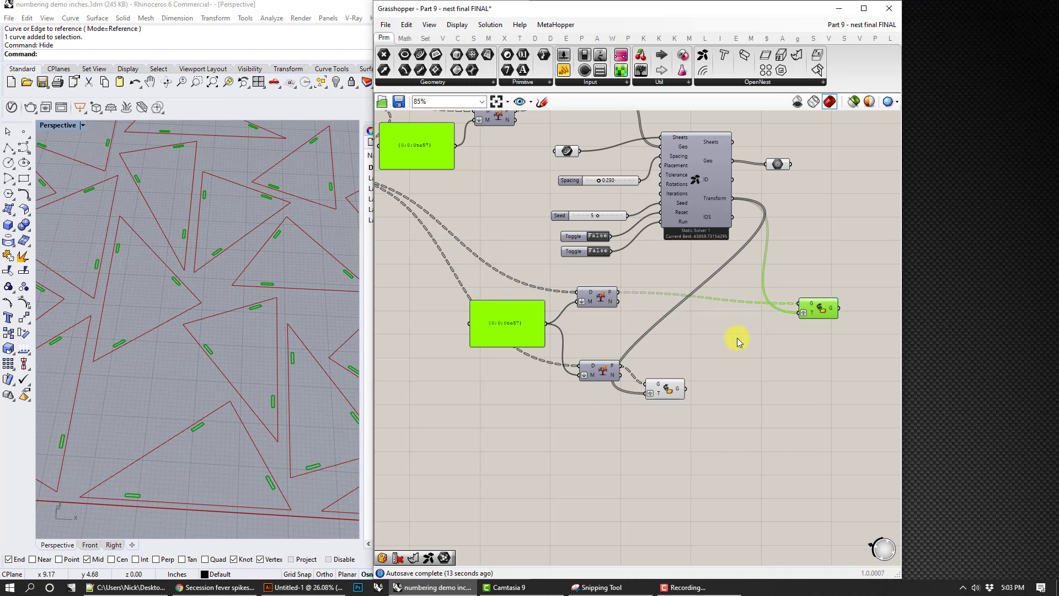
left_click_drag(674, 380, 821, 368)
left_click_drag(777, 164, 821, 263)
left_click(711, 273)
Connect the third Orient's G output to the second pair's Split Tree D input, and duplicate that pair beneath it.
right_click_drag(579, 332, 726, 330)
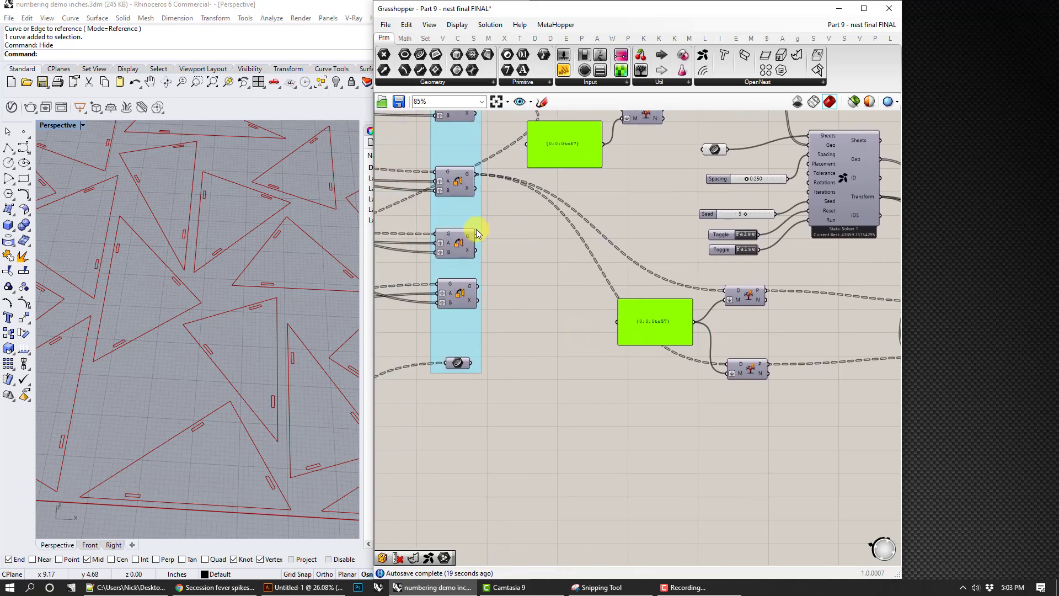
left_click_drag(476, 236, 728, 366)
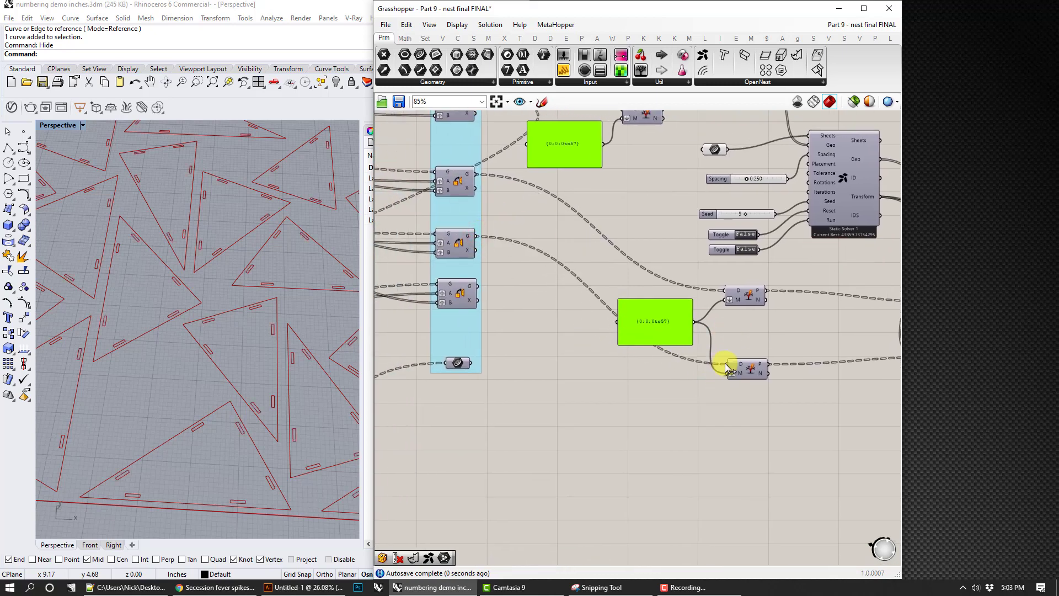
right_click_drag(726, 367, 533, 328)
left_click_drag(816, 347, 557, 378)
left_click(482, 346)
Connect the fourth Orient's G output to the third pair's Split Tree D input, and duplicate that pair further down.
right_click_drag(483, 326, 597, 329)
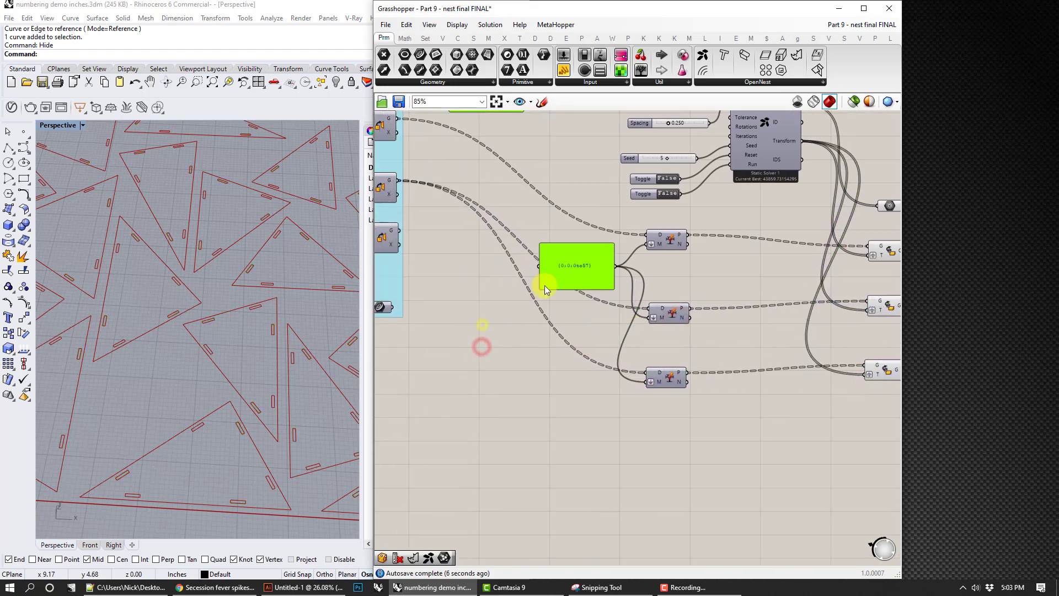
right_click_drag(455, 267, 528, 272)
left_click_drag(472, 236, 719, 377)
right_click_drag(758, 390, 690, 364)
scroll(769, 383, "down", 2)
left_click_drag(835, 370, 635, 461)
left_click(616, 398)
Connect the Curve parameter in the bake group to the last Split Tree's D input and check all transformed curves on the sheet.
right_click_drag(462, 345, 514, 340)
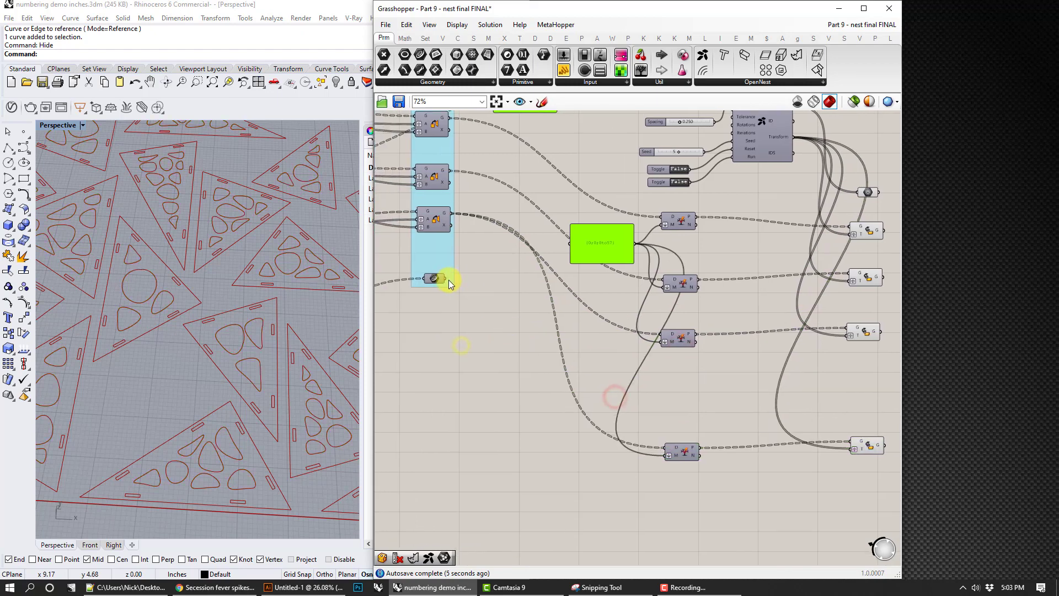
left_click_drag(448, 279, 654, 451)
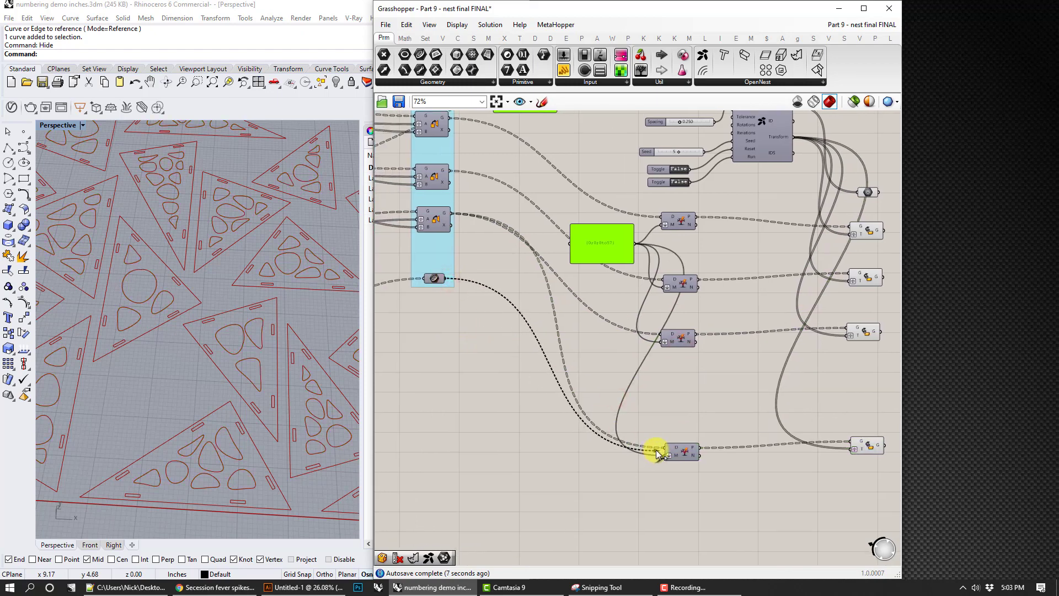
scroll(279, 300, "down", 10)
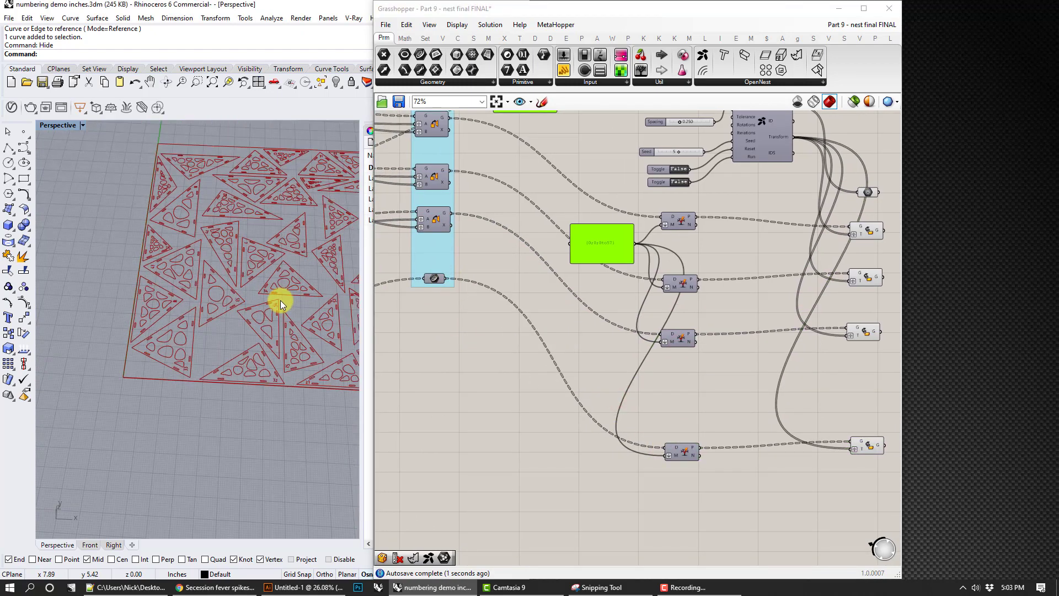
right_click_drag(137, 301, 185, 299, "shift")
scroll(662, 229, "up", 3)
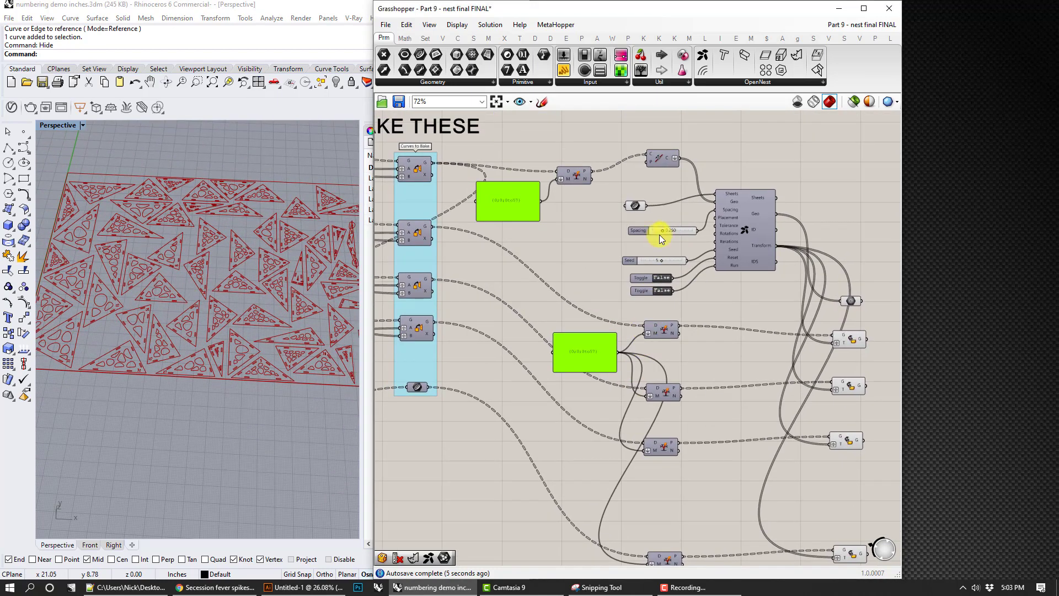
Set OpenNest's Spacing to 0.100 and inspect the gaps between the nested panels.
scroll(676, 233, "up", 1)
double_click(676, 233)
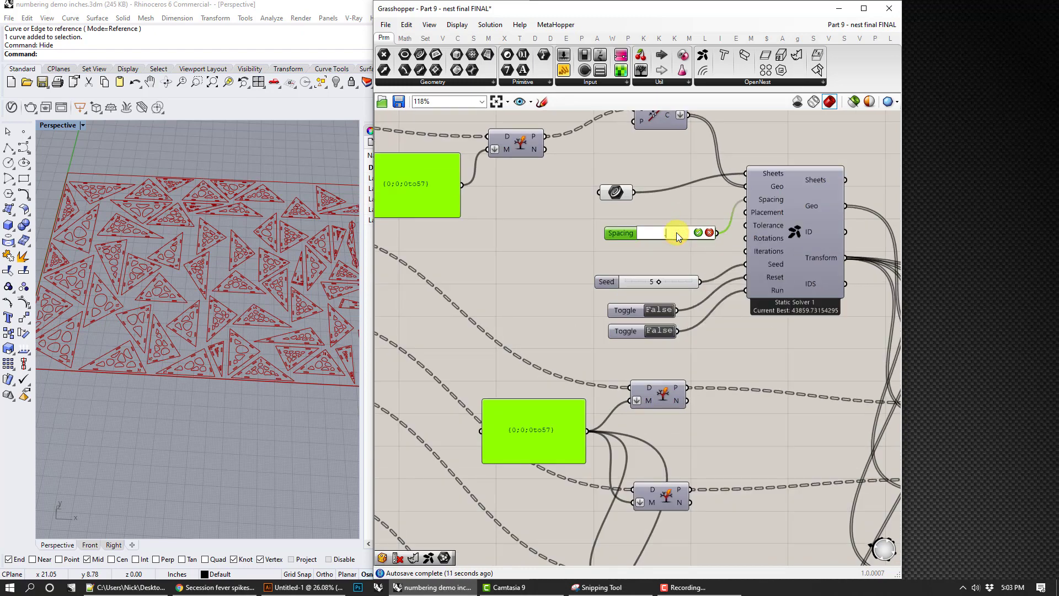
key("Return")
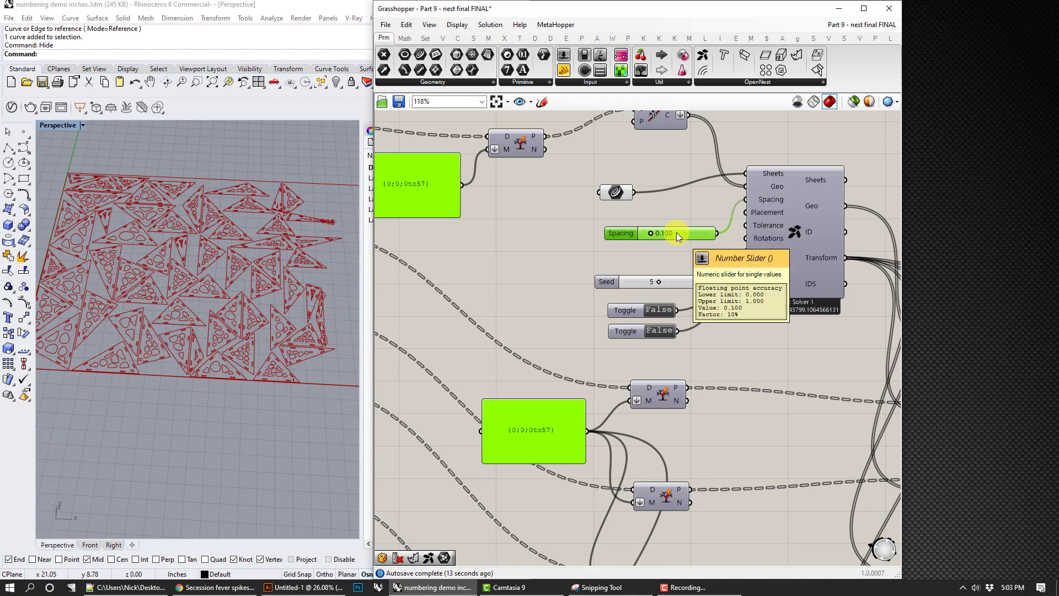
scroll(210, 237, "up", 4)
scroll(207, 235, "down", 4)
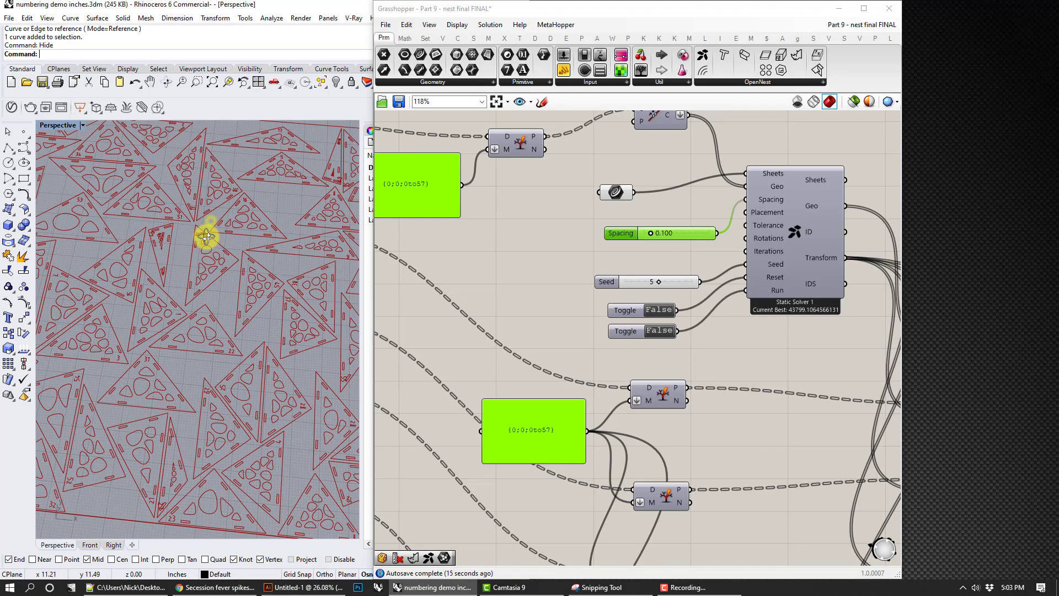
scroll(162, 232, "down", 1)
scroll(659, 261, "down", 4)
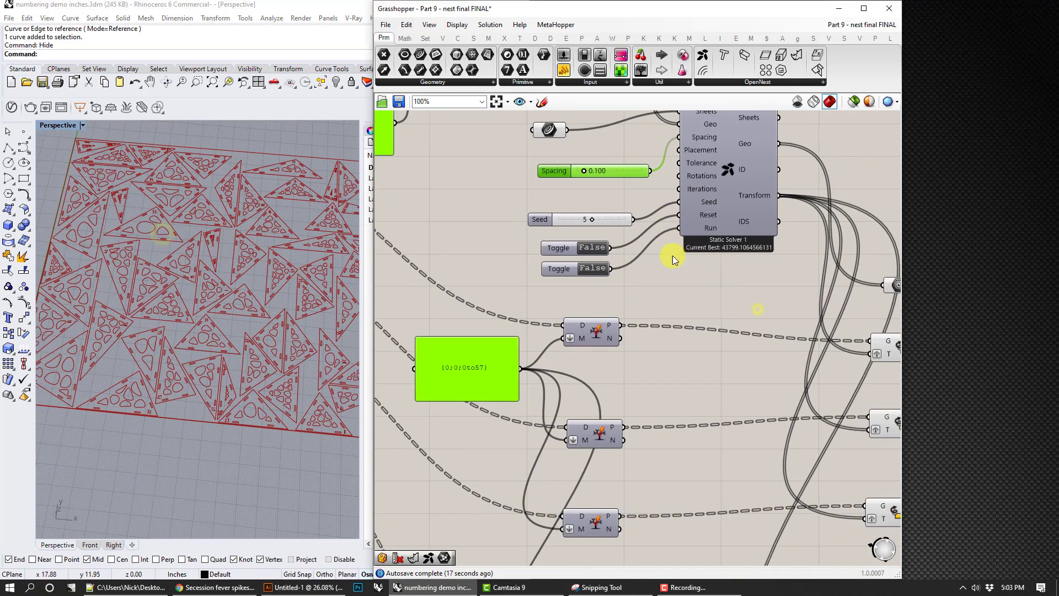
Line up the Geometry parameter and the first three Transform components in one column and check which curves the first Transform carries.
right_click_drag(665, 279, 724, 255)
right_click_drag(852, 299, 718, 271)
left_click(742, 311)
left_click_drag(735, 364, 735, 352)
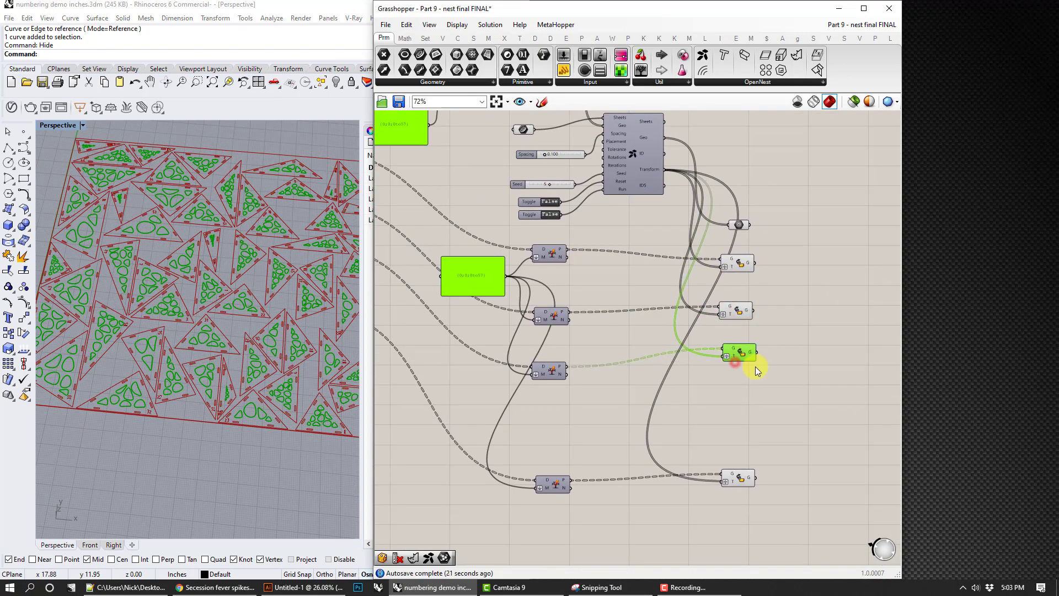
left_click_drag(721, 184, 772, 379)
left_click(806, 260)
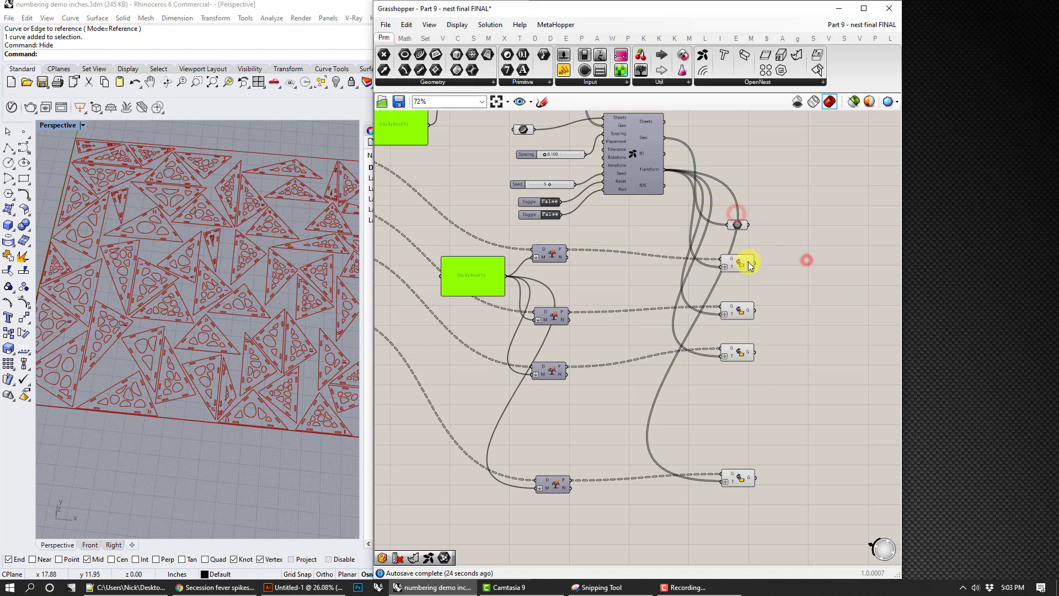
mouse_move(745, 260)
left_mouse_down()
mouse_move(778, 278)
mouse_move(746, 259)
left_mouse_up()
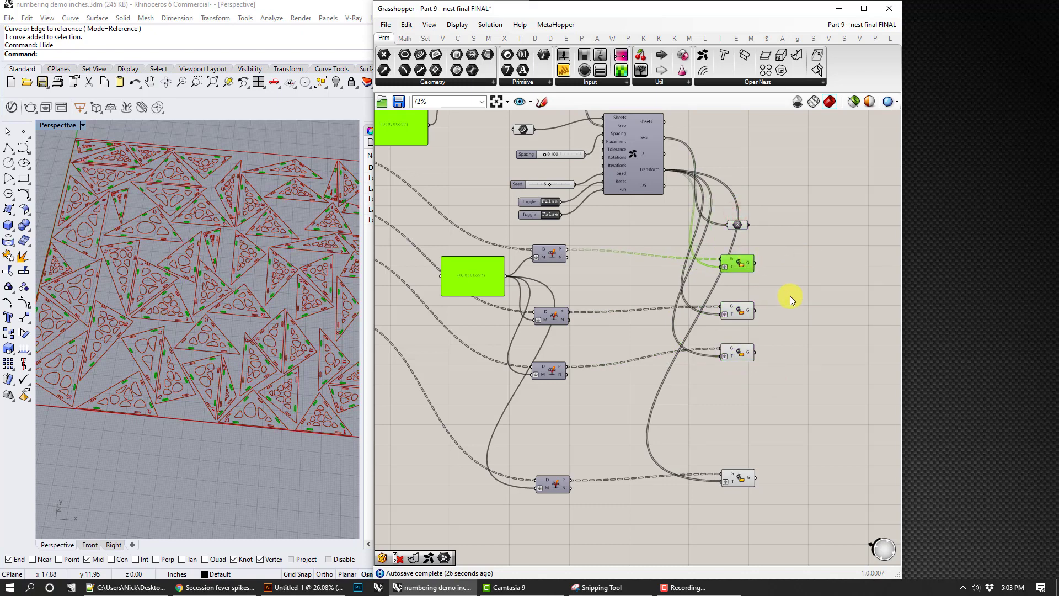
left_click(793, 300)
Group the nested output components and move the last Transform closer to the others.
left_click_drag(778, 373, 791, 249)
key("ctrl+g")
left_click(807, 144)
left_click_drag(740, 477, 790, 441)
Change the "BAKE THESE" scribble above the blue component group to "NEST THESE".
right_click_drag(766, 408, 820, 465)
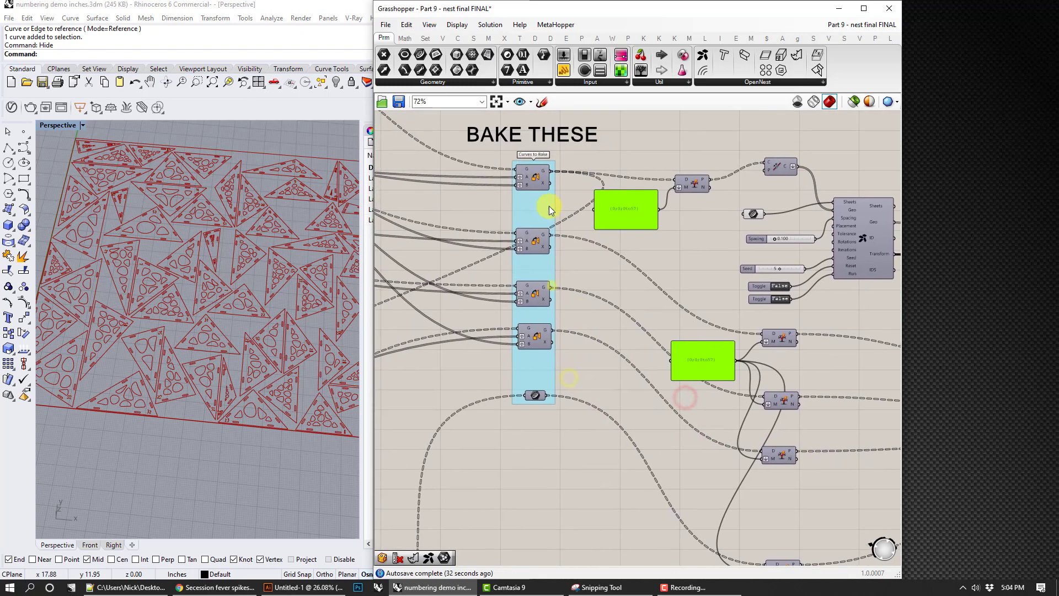
double_click(556, 141)
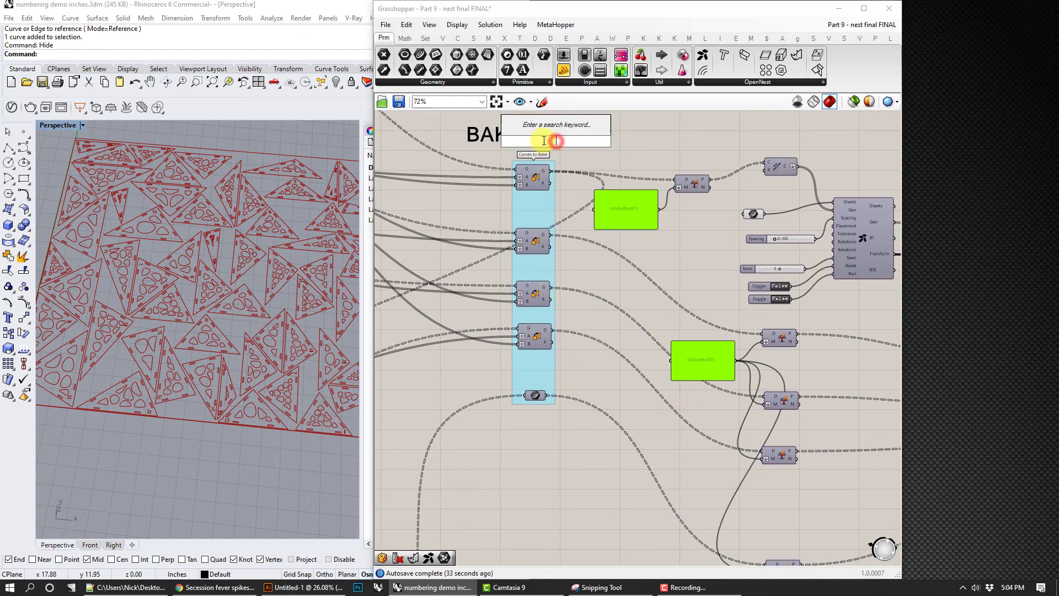
double_click(491, 133)
double_click(453, 84)
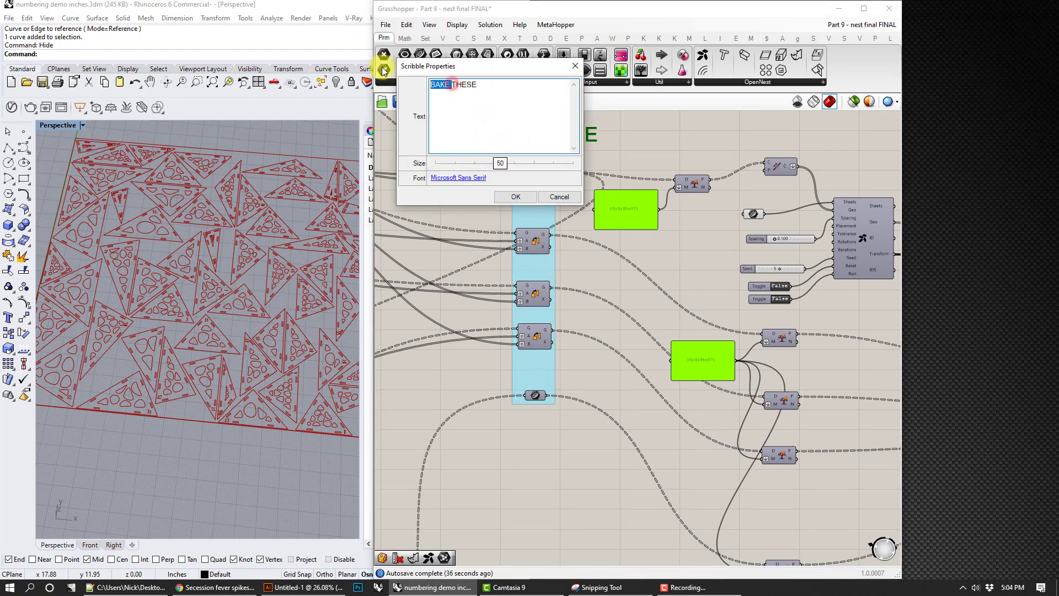
type("NEST")
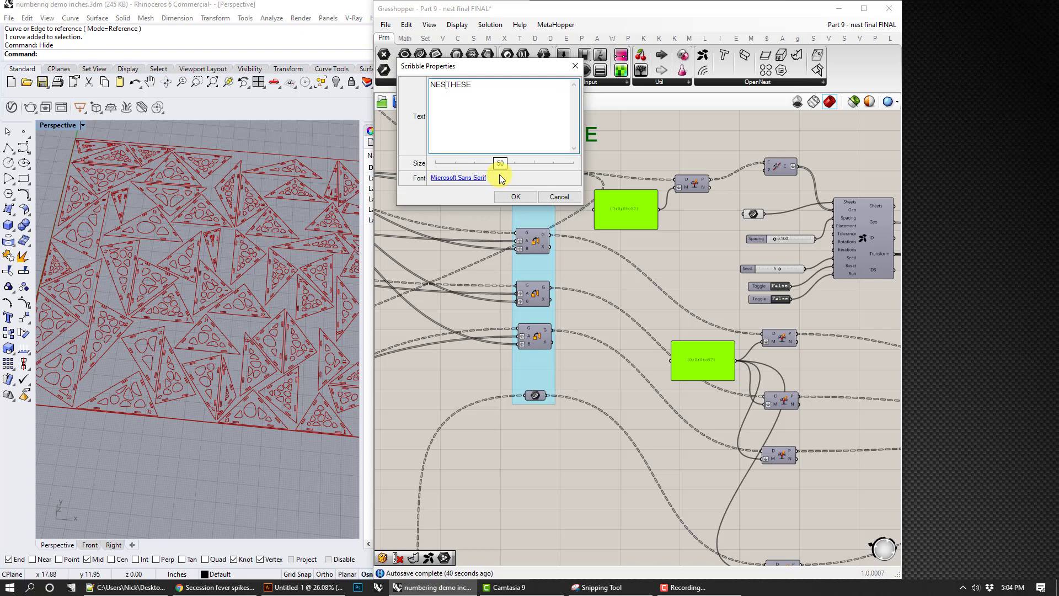
left_click(520, 198)
left_click(661, 138)
Copy the "NEST THESE" scribble and place the copy above the green group of nested output components.
left_click(594, 133)
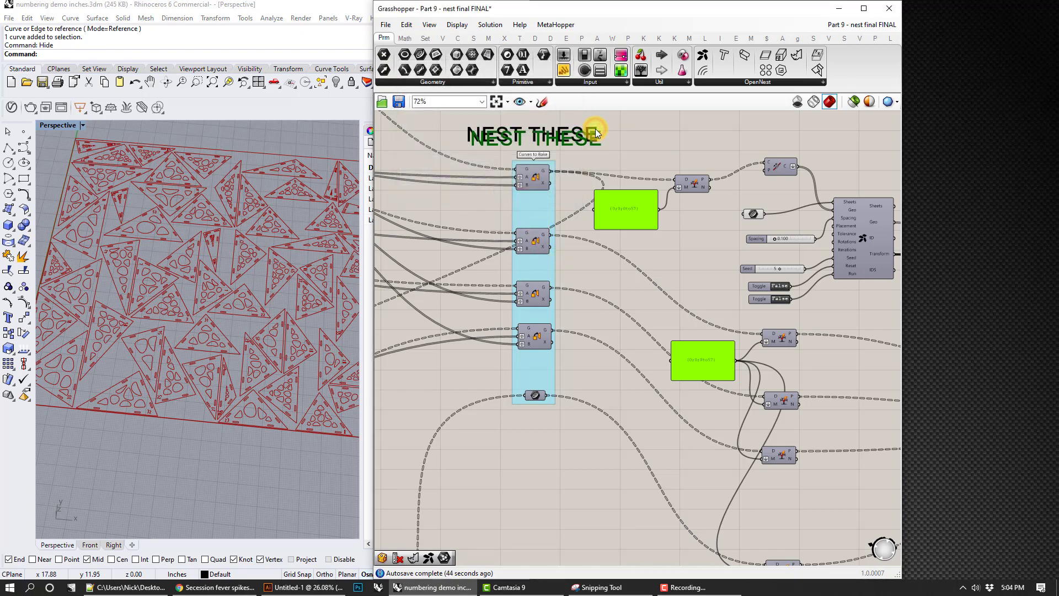
scroll(587, 144, "down", 2)
left_click_drag(586, 148, 805, 290, "alt")
right_click_drag(805, 290, 667, 286)
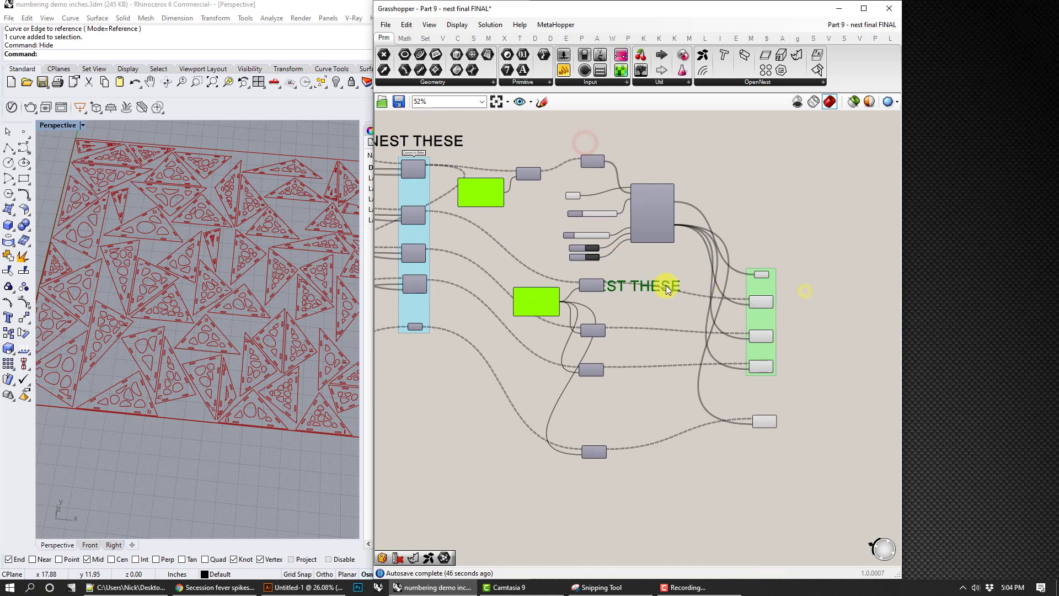
left_click_drag(667, 286, 792, 247)
scroll(793, 247, "up", 2)
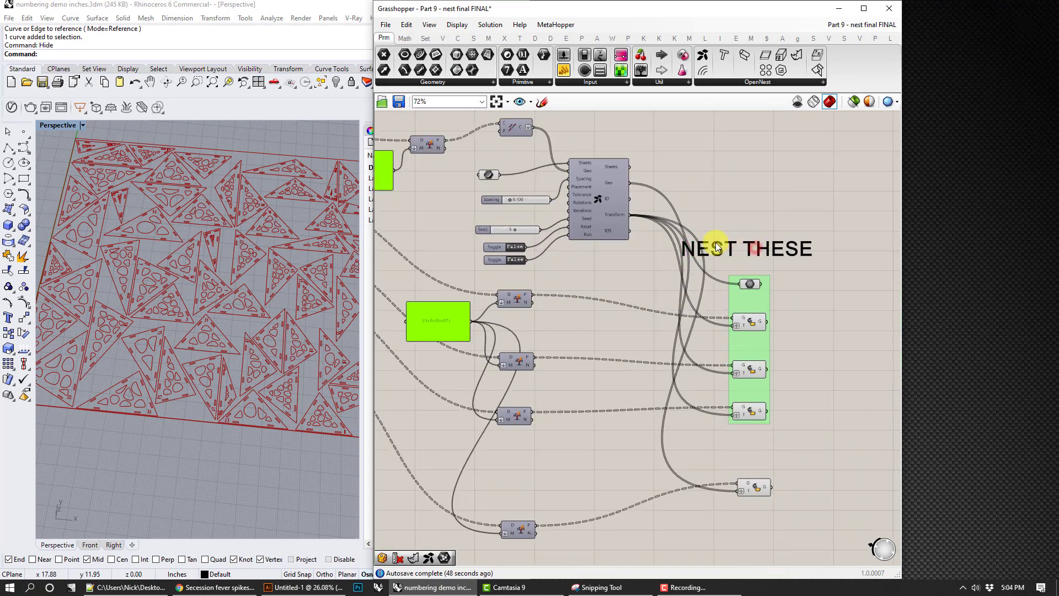
Change the scribble above the green output group to "BAKE THESE".
double_click(789, 247)
left_click_drag(676, 193, 574, 183)
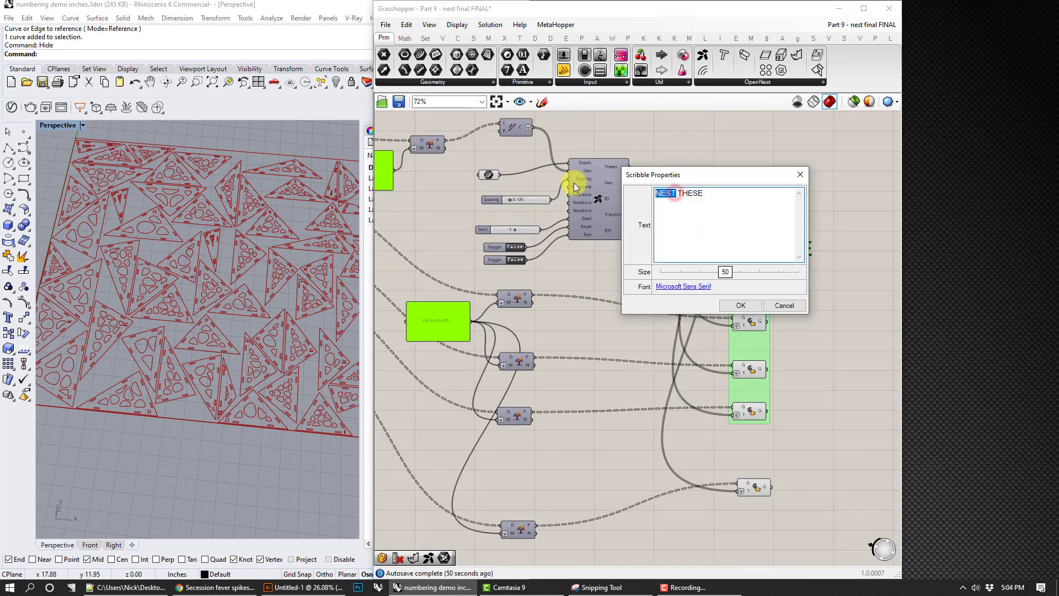
type("BALE")
key("BackSpace")
key("BackSpace")
type("KE")
left_click(743, 304)
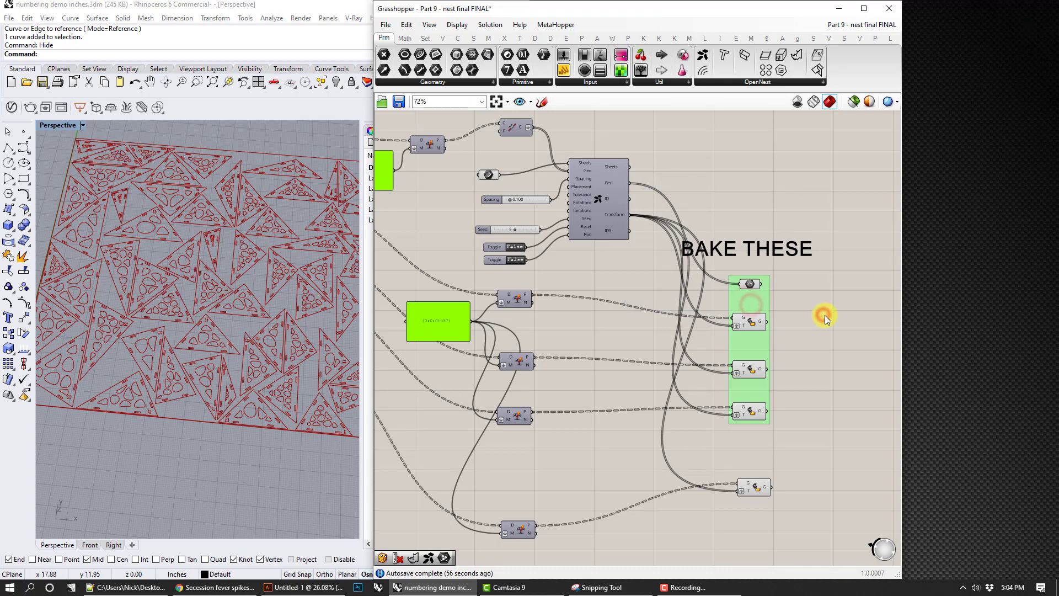
Add a Group component and connect the Geometry parameter and the first three Transform components to its Objects input.
right_click_drag(823, 315, 723, 302)
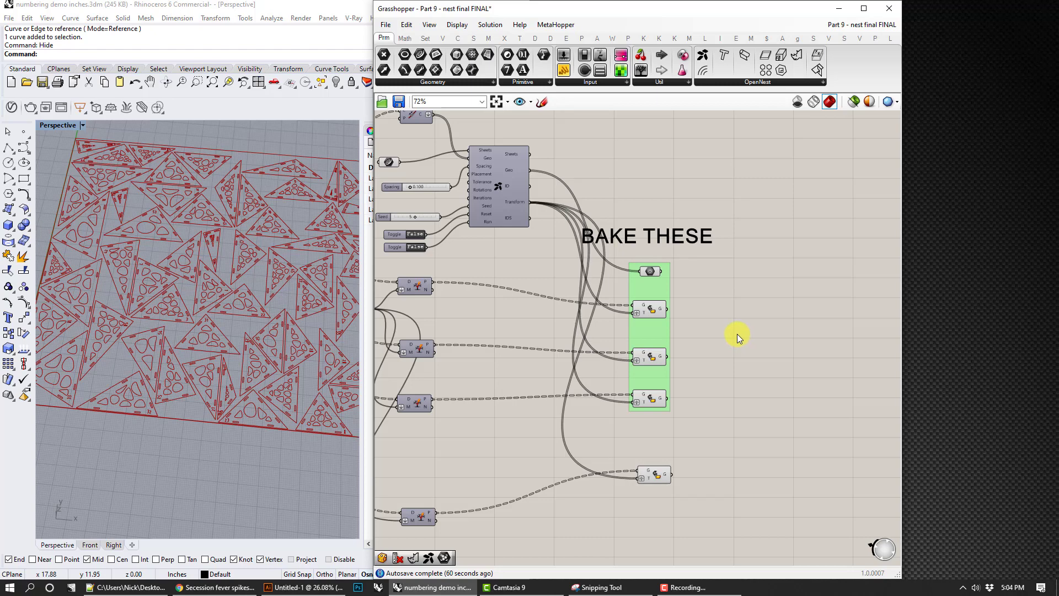
double_click(737, 333)
type("g")
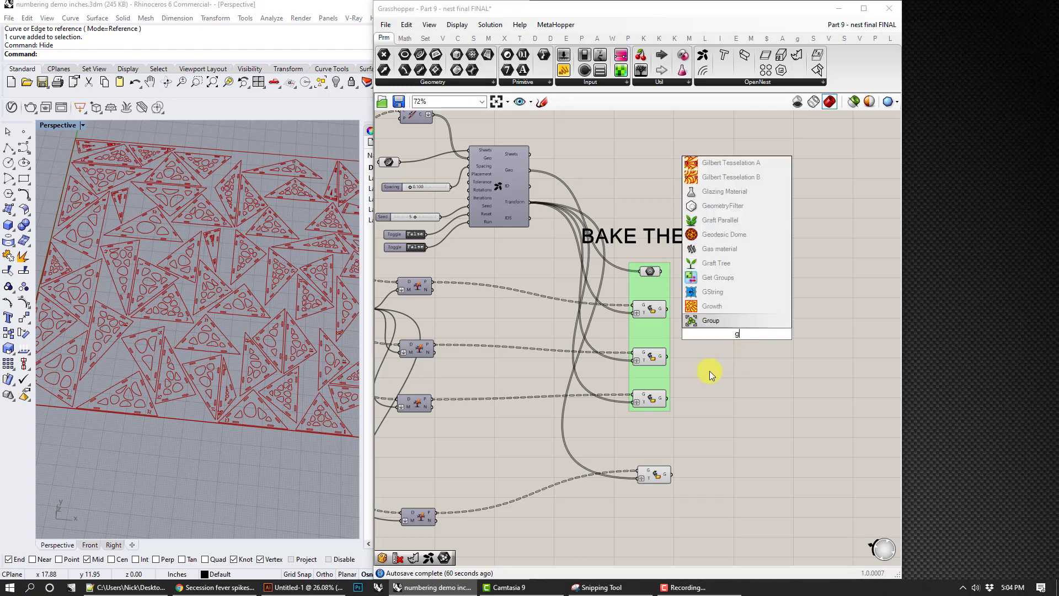
type("roup")
left_click(708, 323)
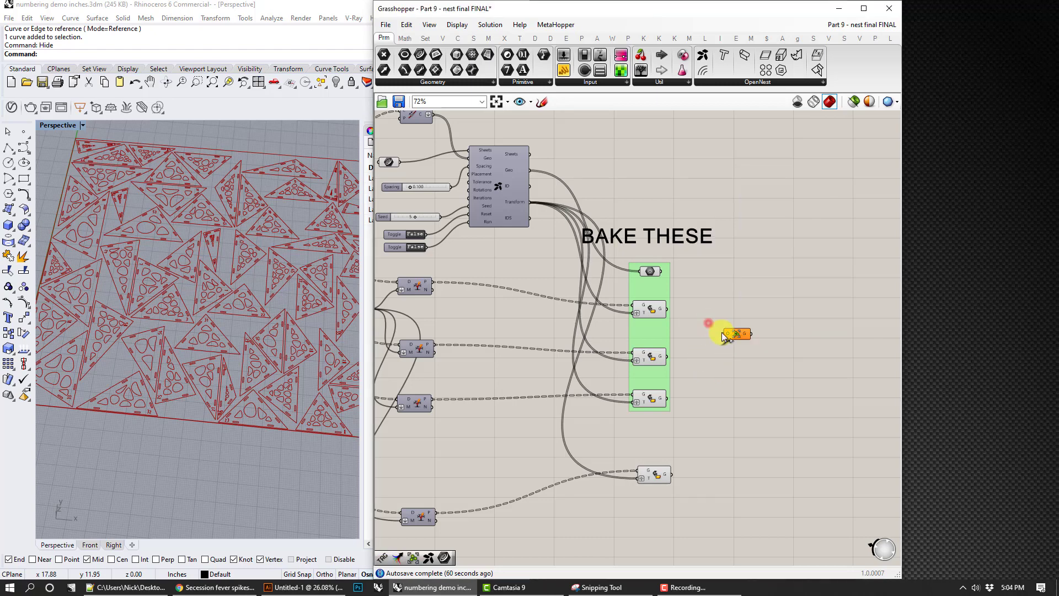
left_click_drag(660, 271, 725, 333)
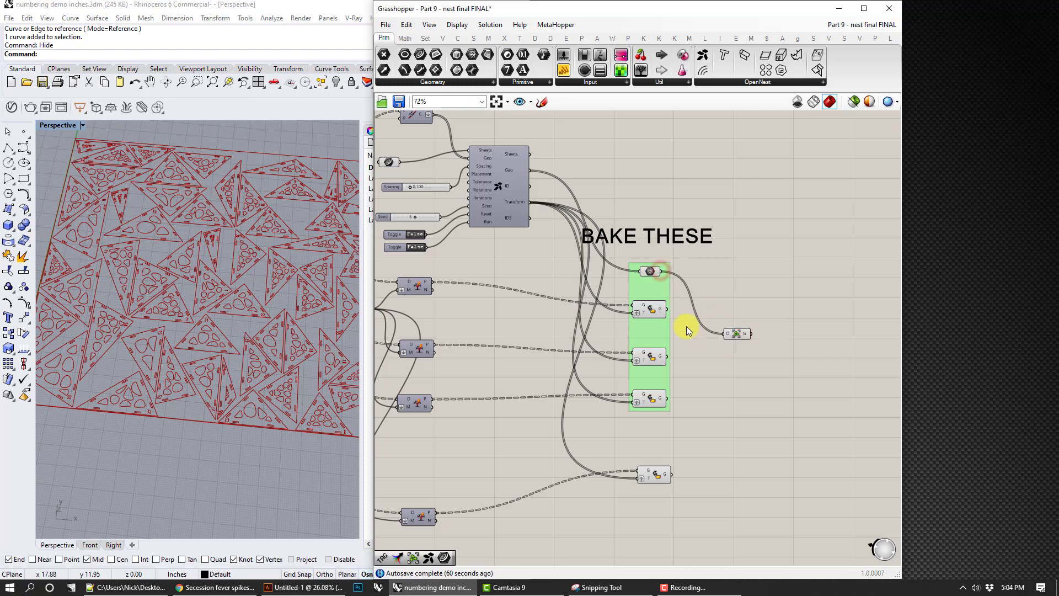
left_click_drag(666, 309, 725, 334)
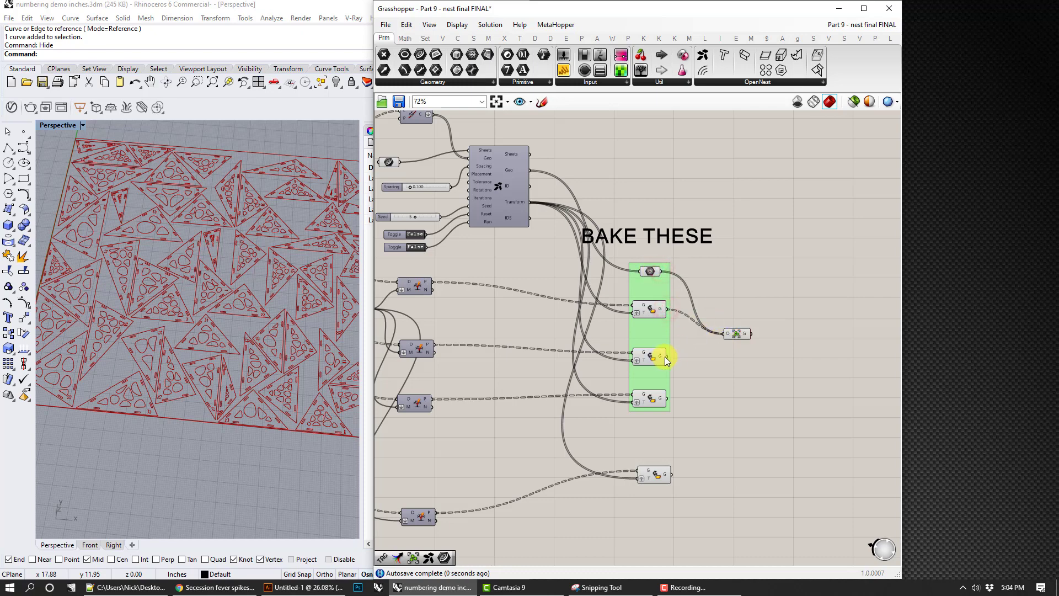
left_click_drag(666, 356, 725, 333)
left_click_drag(667, 399, 727, 332)
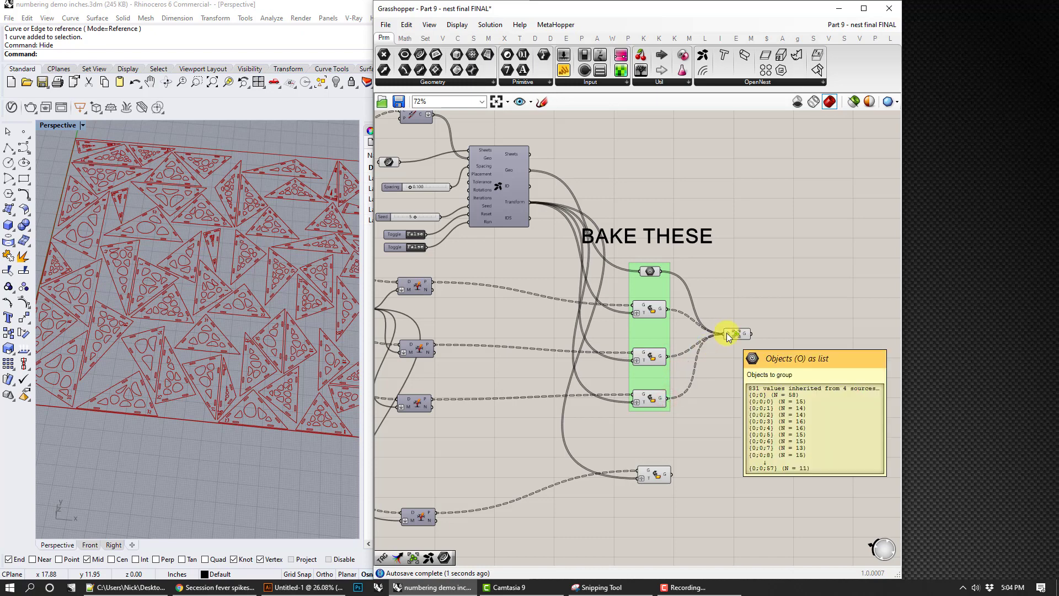
Compare the curves carried by the Group component with those of the last Transform on the nested sheet.
left_click(733, 333)
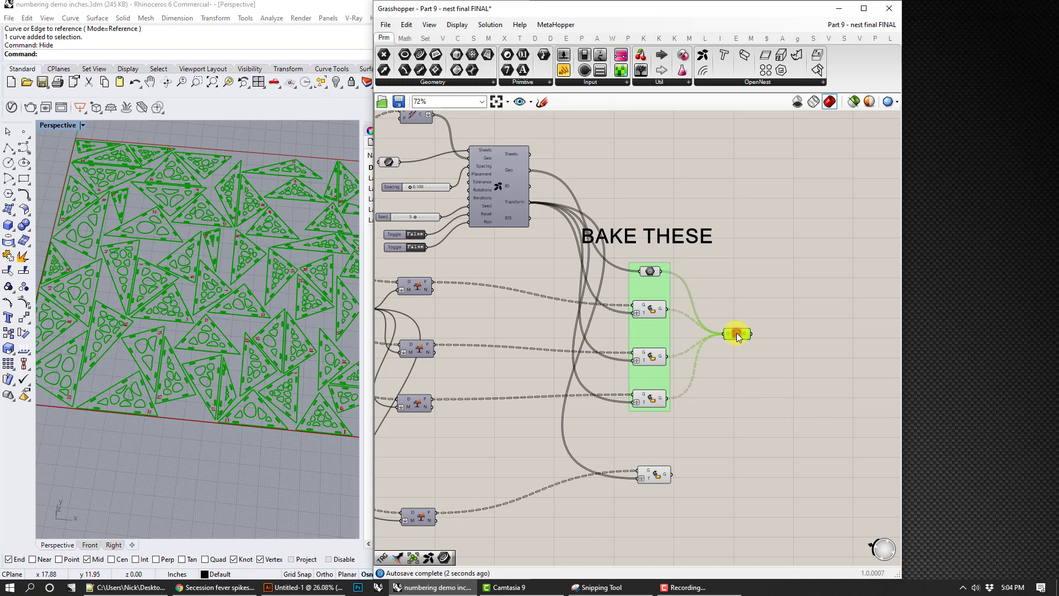
left_click(756, 308)
left_click(660, 473)
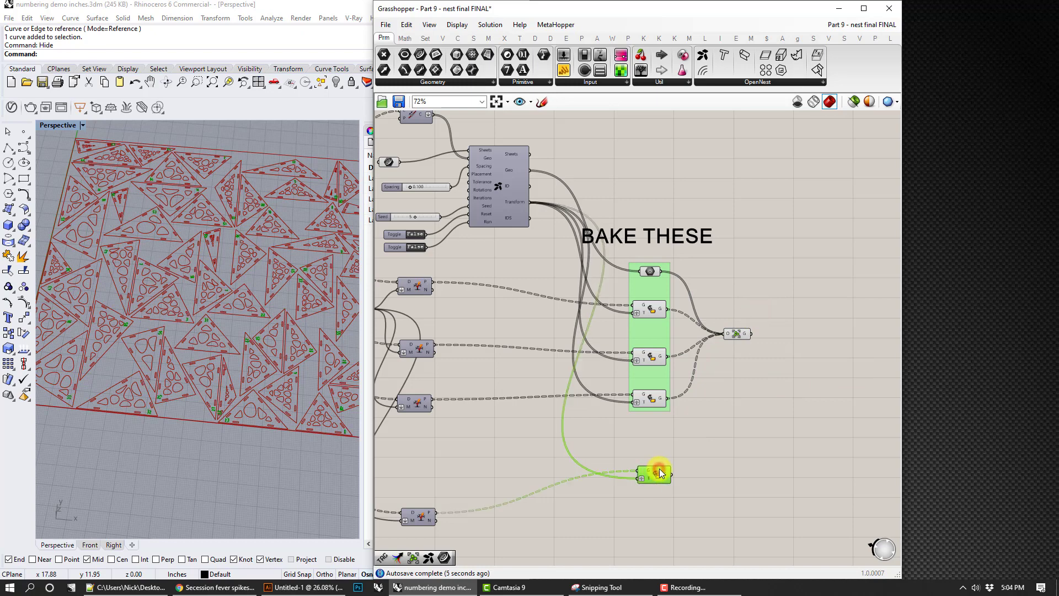
left_click(737, 333)
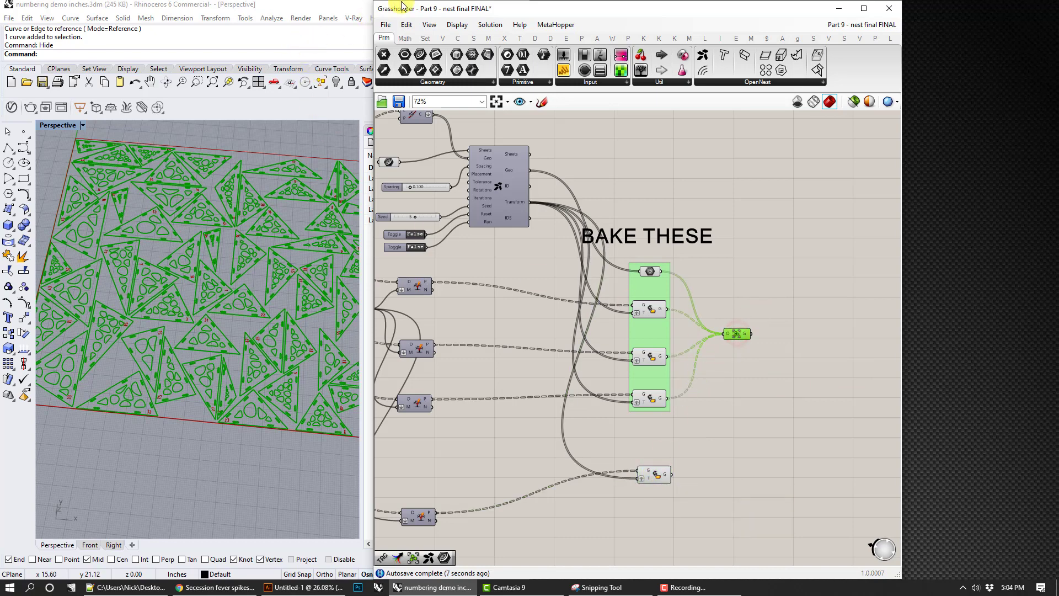
Move the Grasshopper window clear of Rhino's layer list and delete Layer 03, Layer 04 and Layer 05.
left_click_drag(420, 10, 447, 10)
key("super+Right")
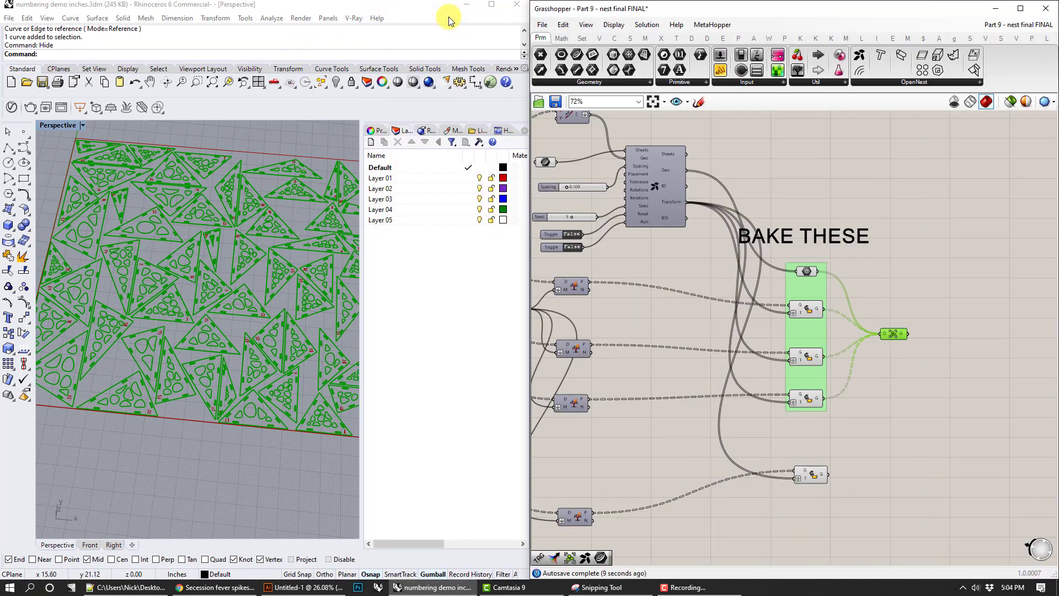
left_click(390, 195)
left_click(385, 219, "shift")
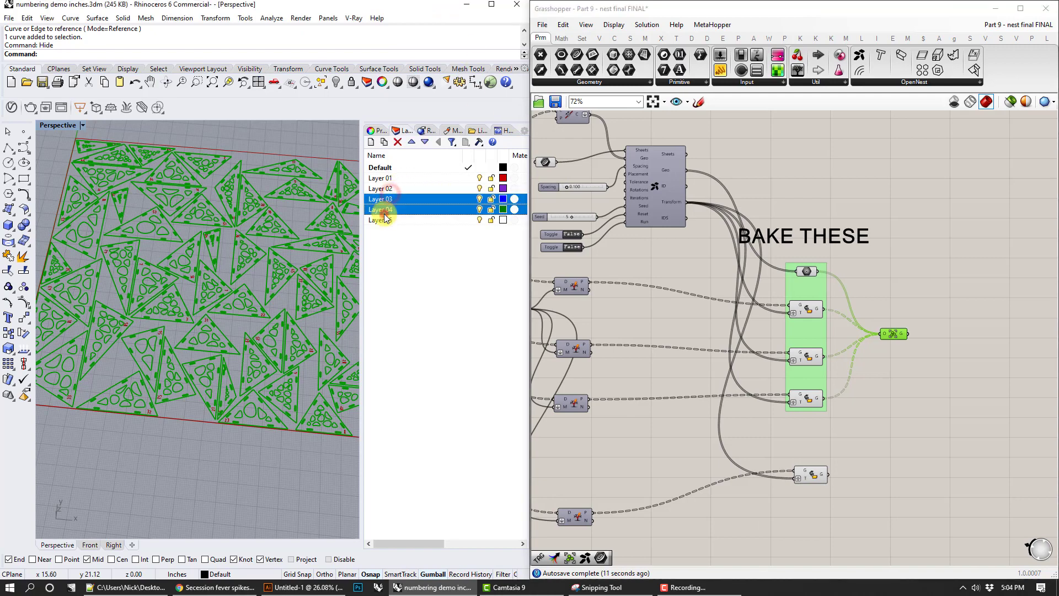
left_click(398, 142)
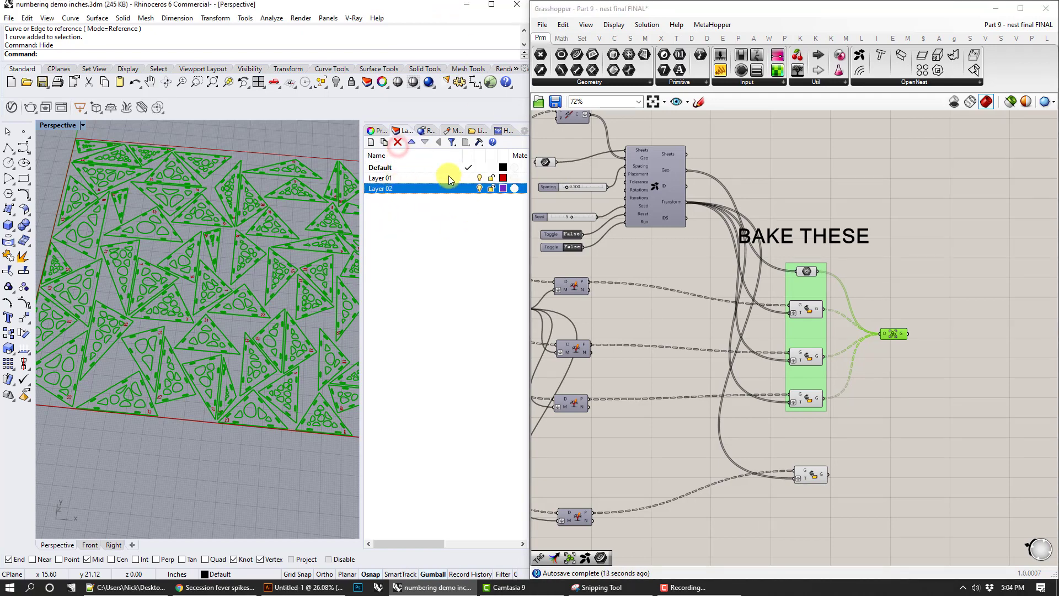
Rename the Default layer as "Cut shet edge".
left_click(391, 169)
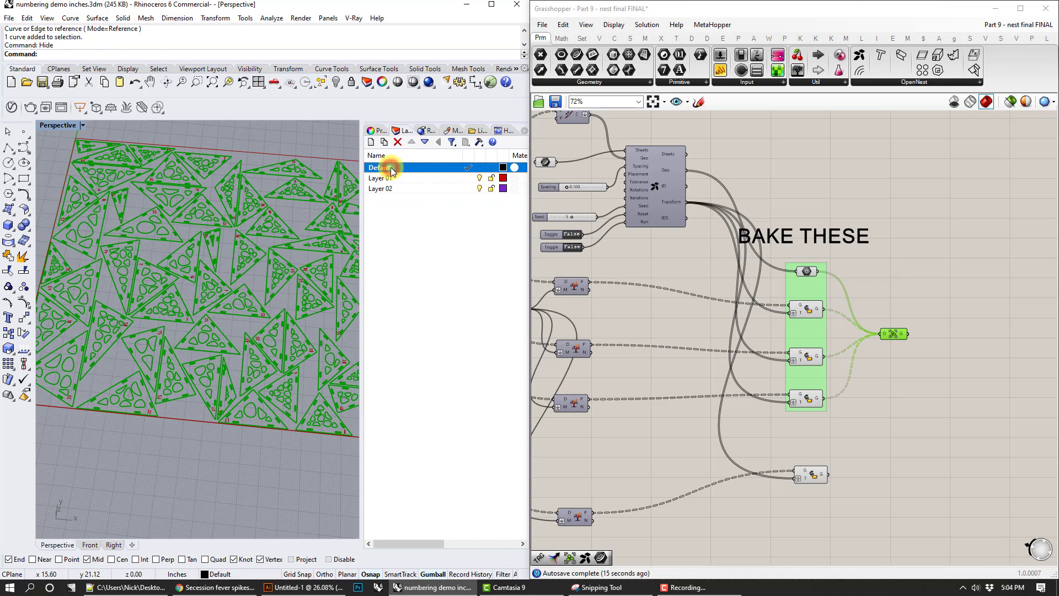
right_click(387, 170)
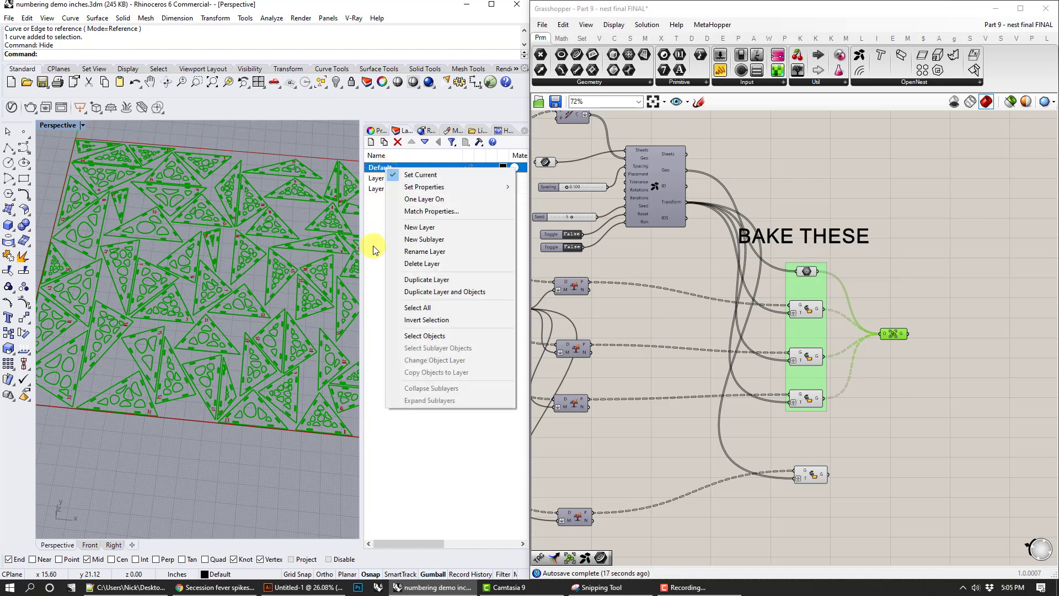
left_click(409, 251)
type("C")
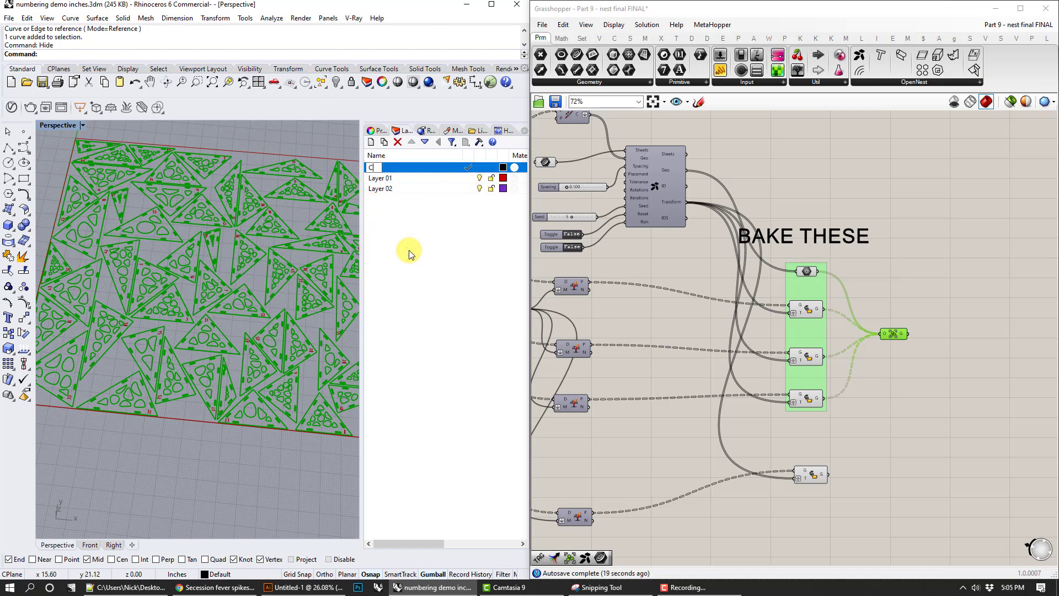
type("ut shet edge")
key("Return")
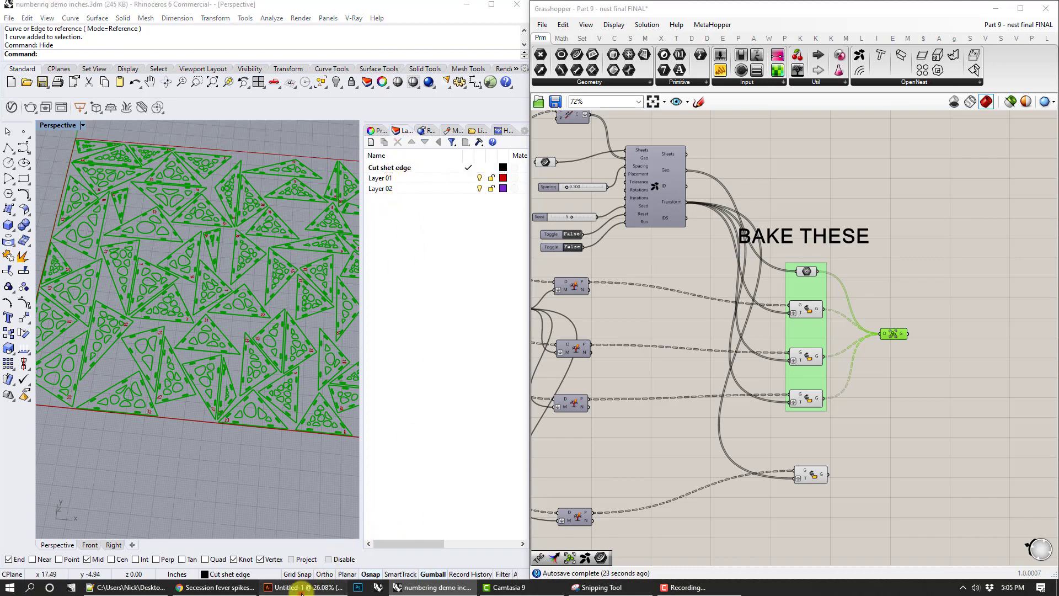
Check the laser-cutting color rules in the Illustrator template and set the color of Rhino's Layer 01 to Red.
left_click(305, 587)
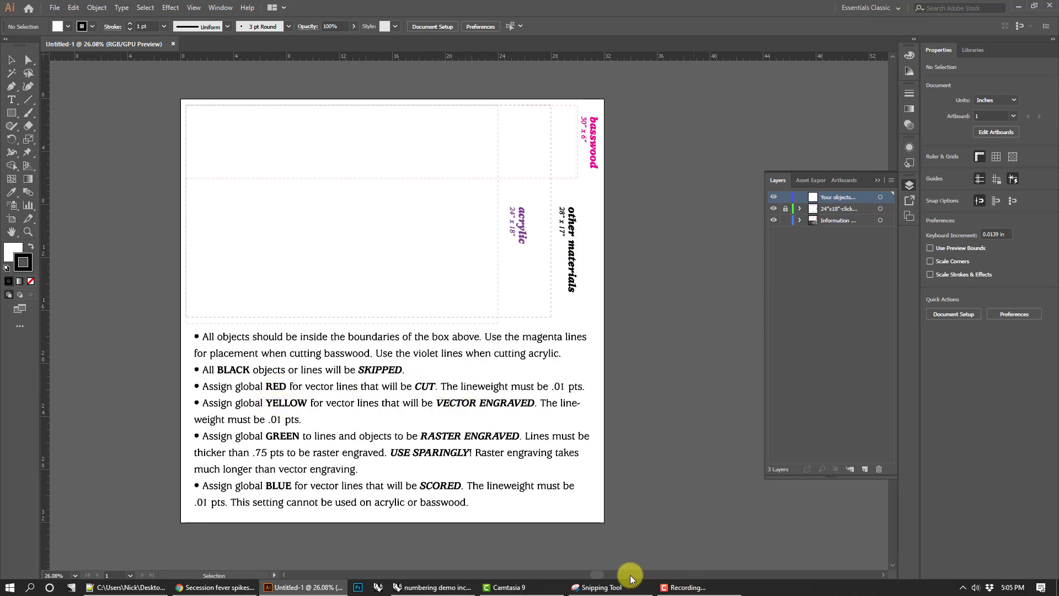
left_click(451, 589)
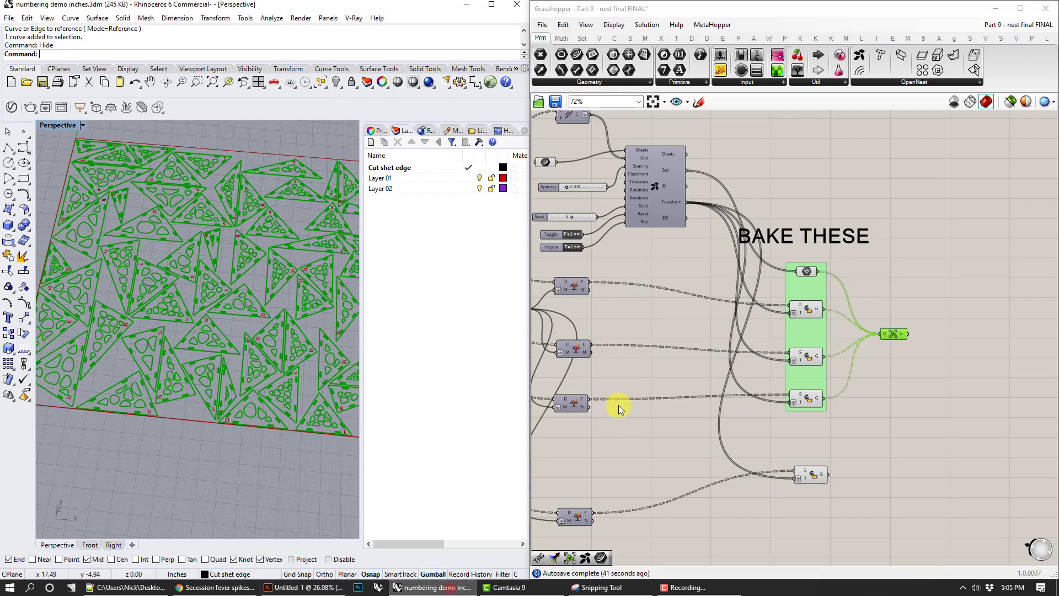
left_click(503, 178)
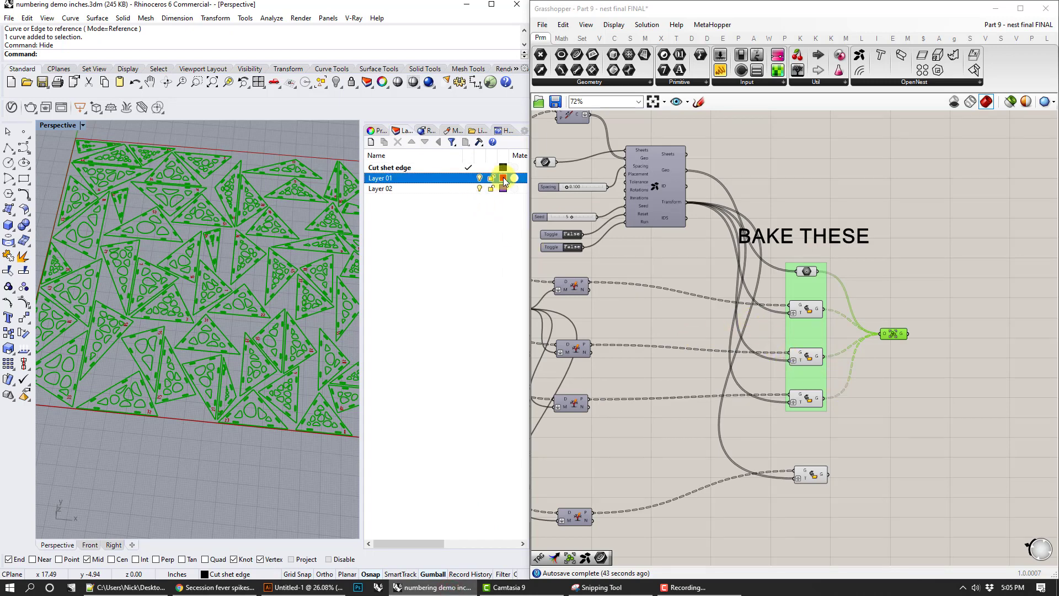
left_click(418, 224)
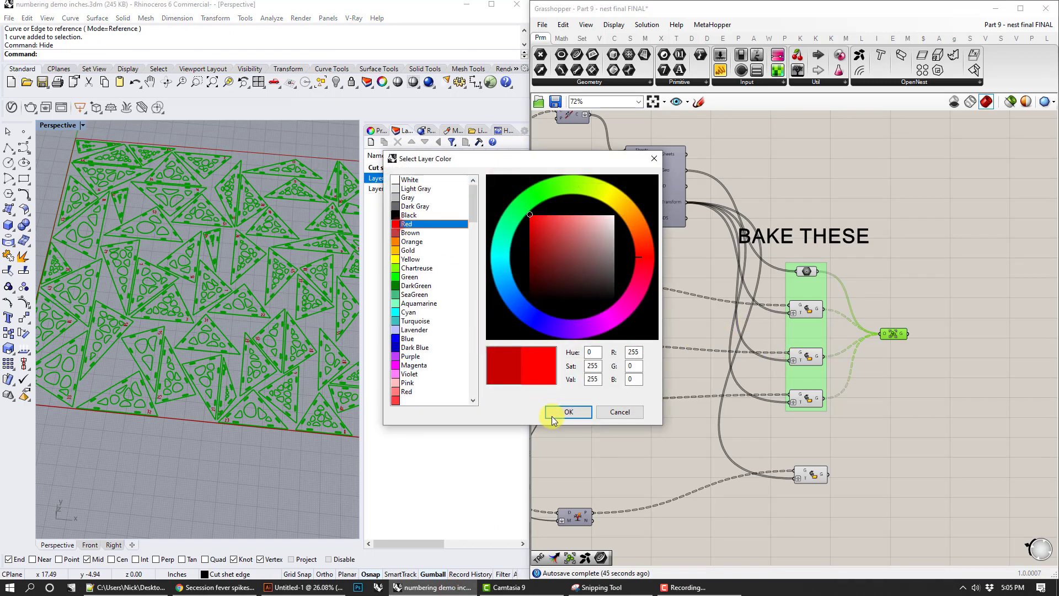
left_click(568, 411)
Set Layer 02's color to dark yellow (RGB 205, 205, 0).
left_click(502, 189)
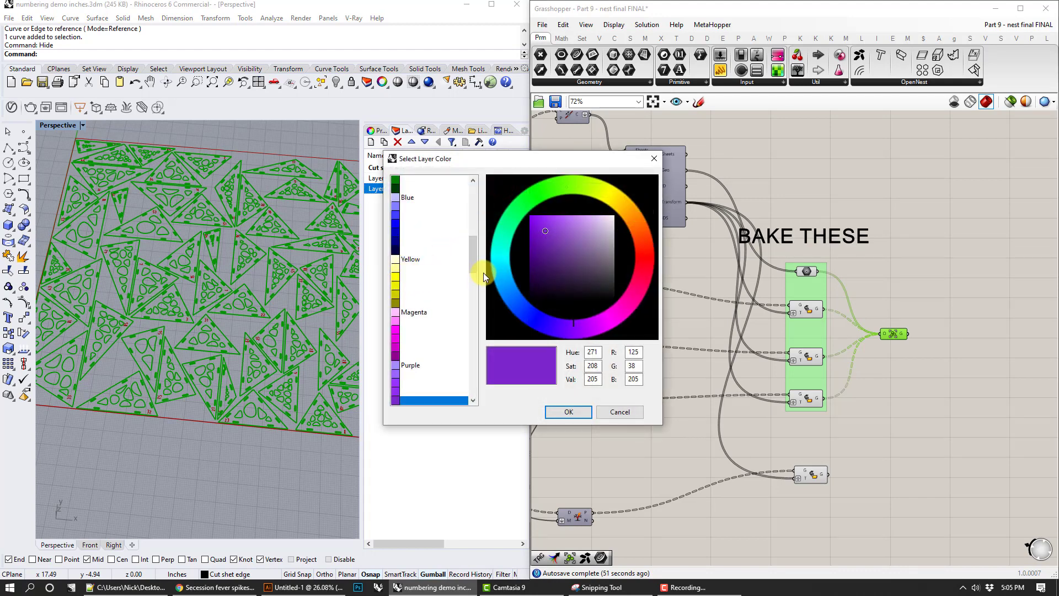
left_click(398, 295)
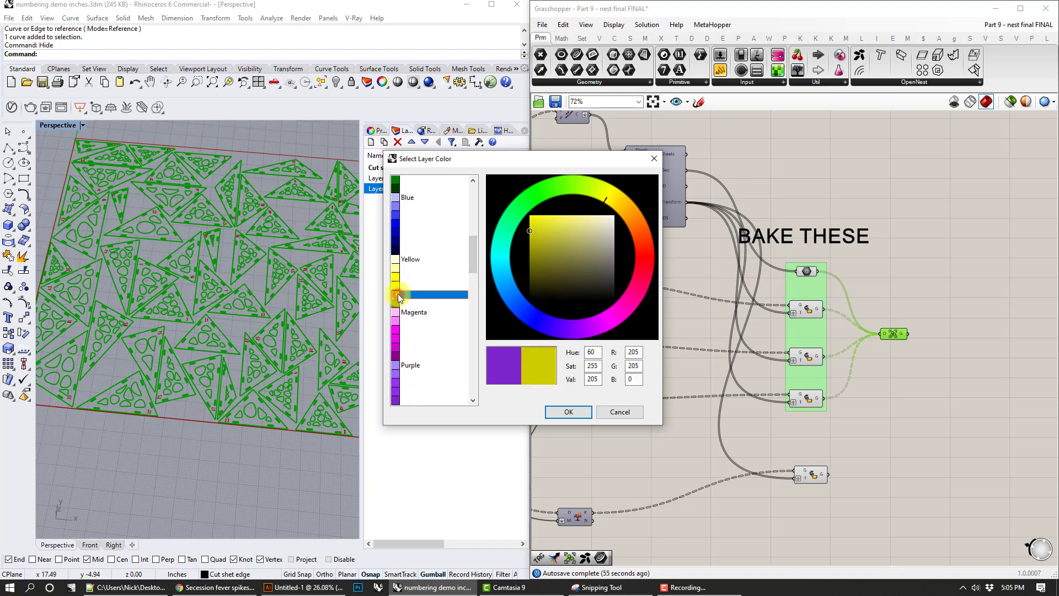
left_click(589, 408)
left_click(878, 401)
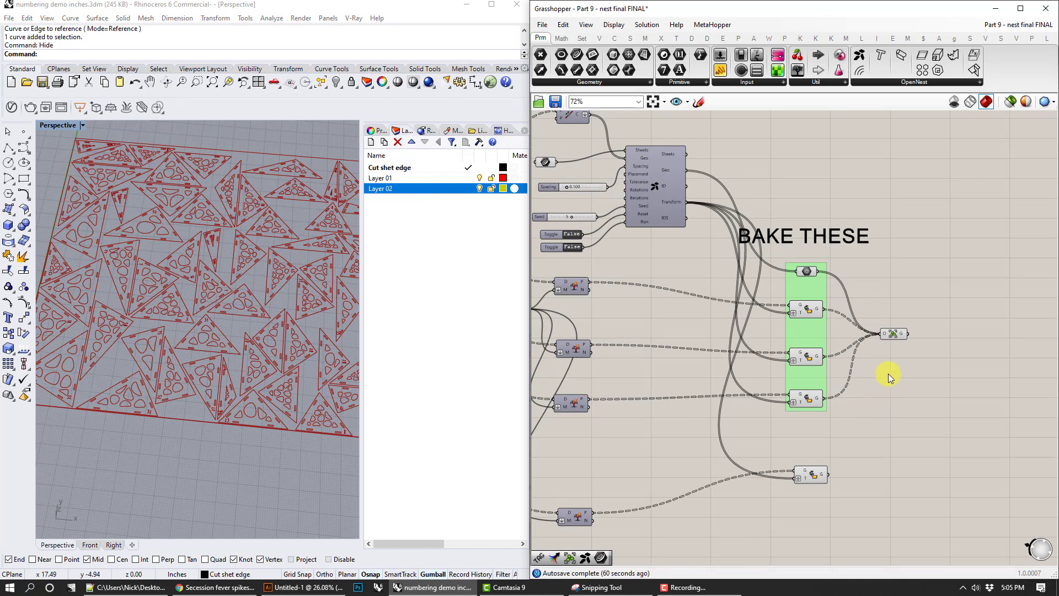
Make Layer 01 the current layer and rename it as "CUT".
left_click(895, 334)
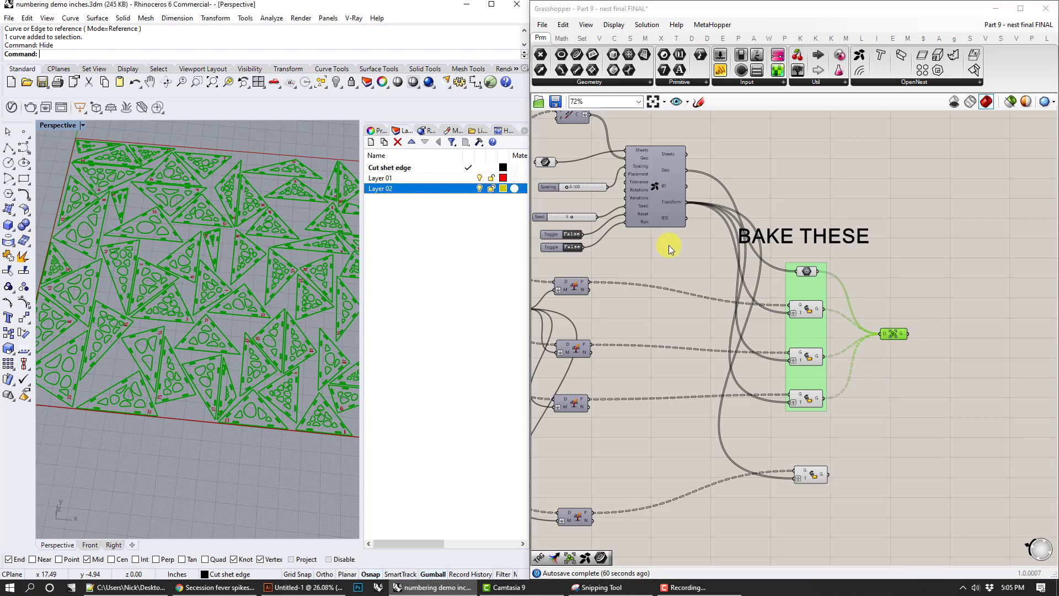
double_click(395, 177)
right_click(395, 178)
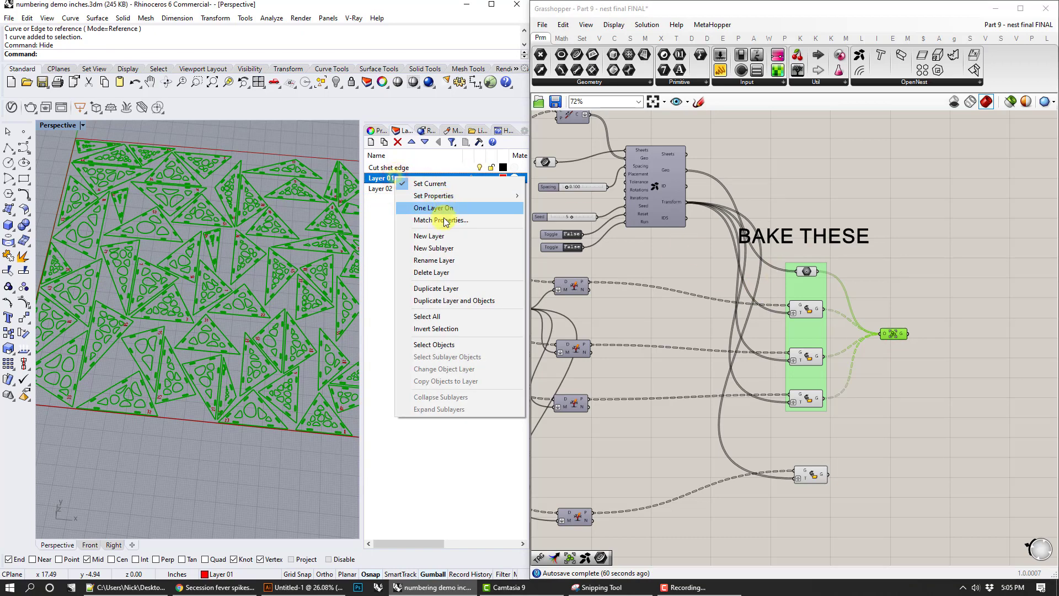
left_click(435, 261)
type("CI")
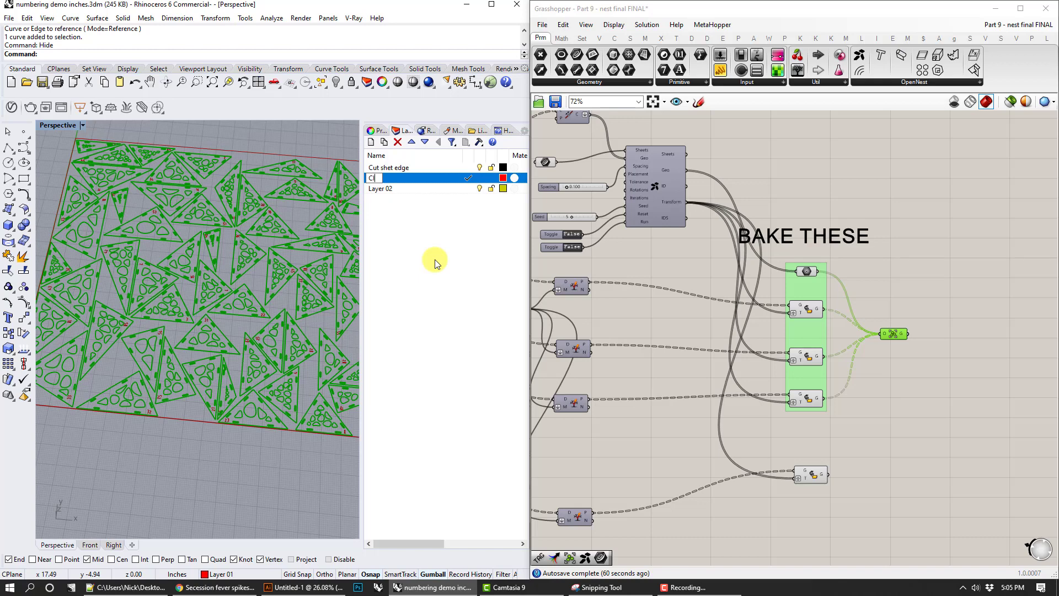
type("TUT")
left_click(435, 259)
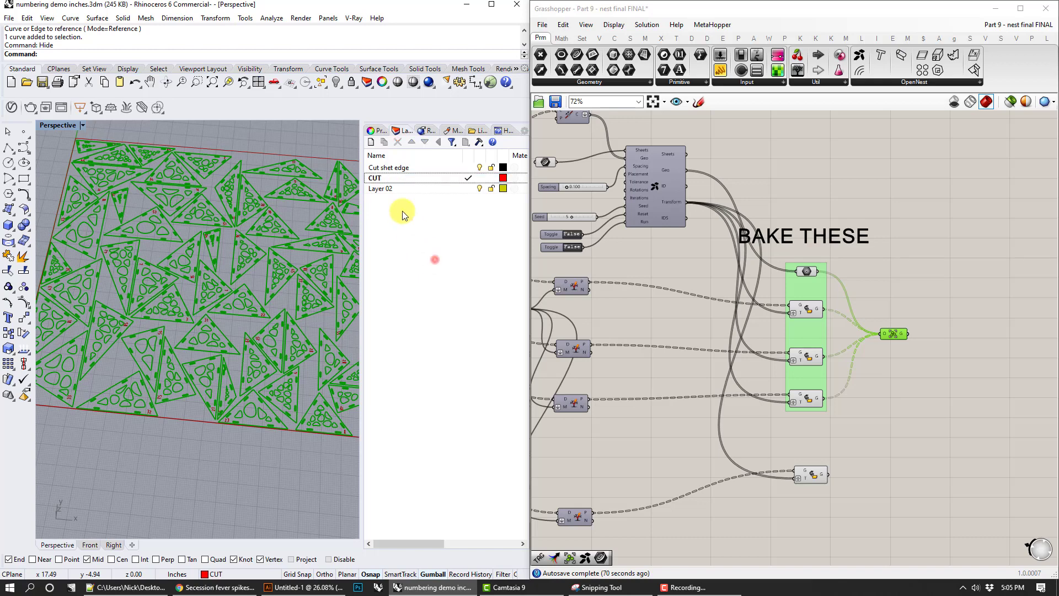
Rename Layer 02 as "SCORE" and make the "Cut shet edge" layer current.
right_click(372, 188)
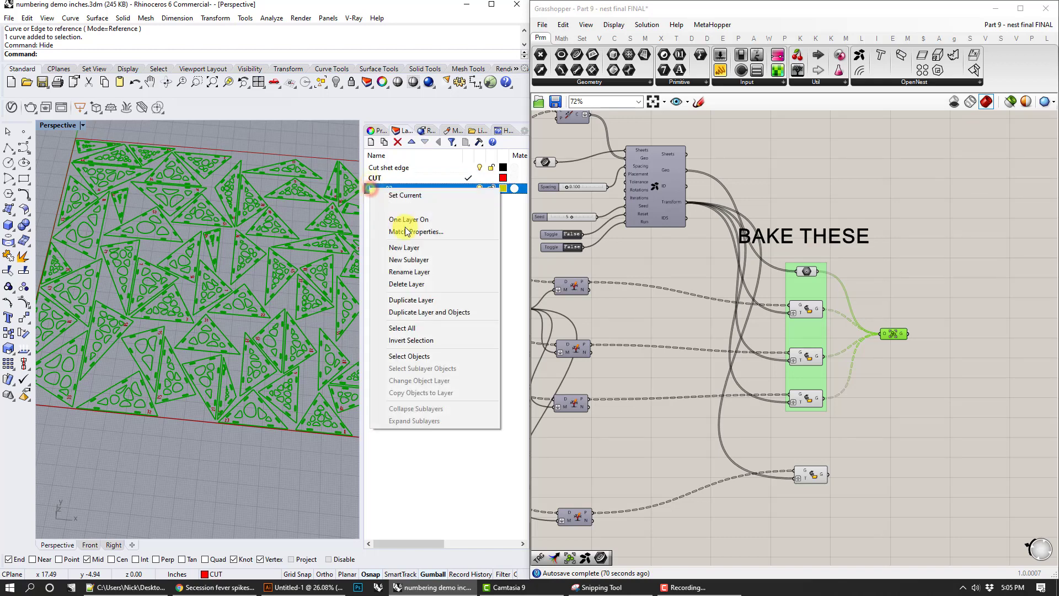
left_click(415, 273)
type("SCORE")
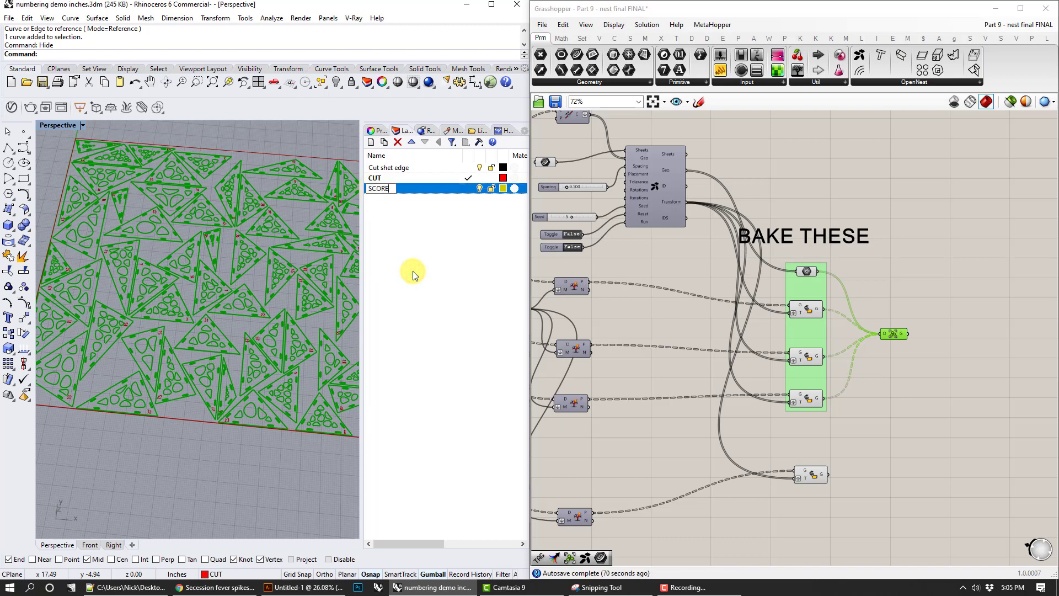
left_click(412, 270)
double_click(419, 166)
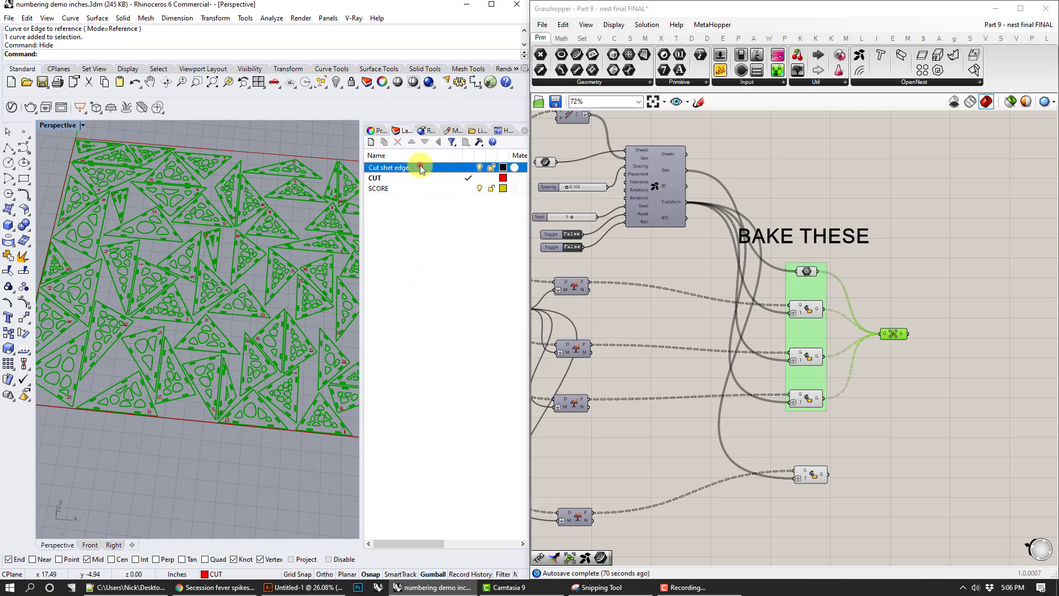
left_click(545, 163)
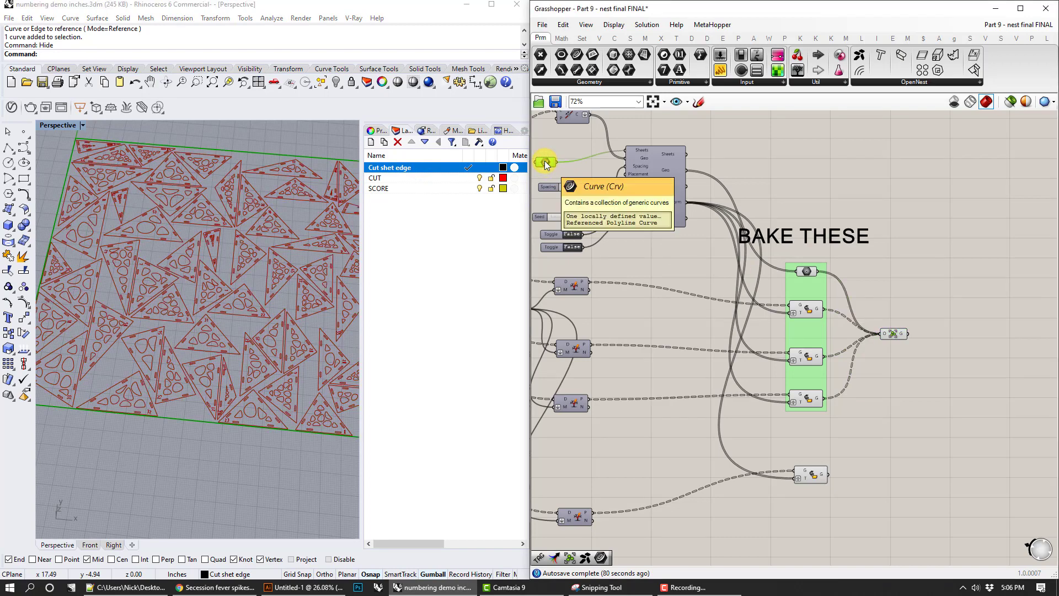
right_click(544, 162)
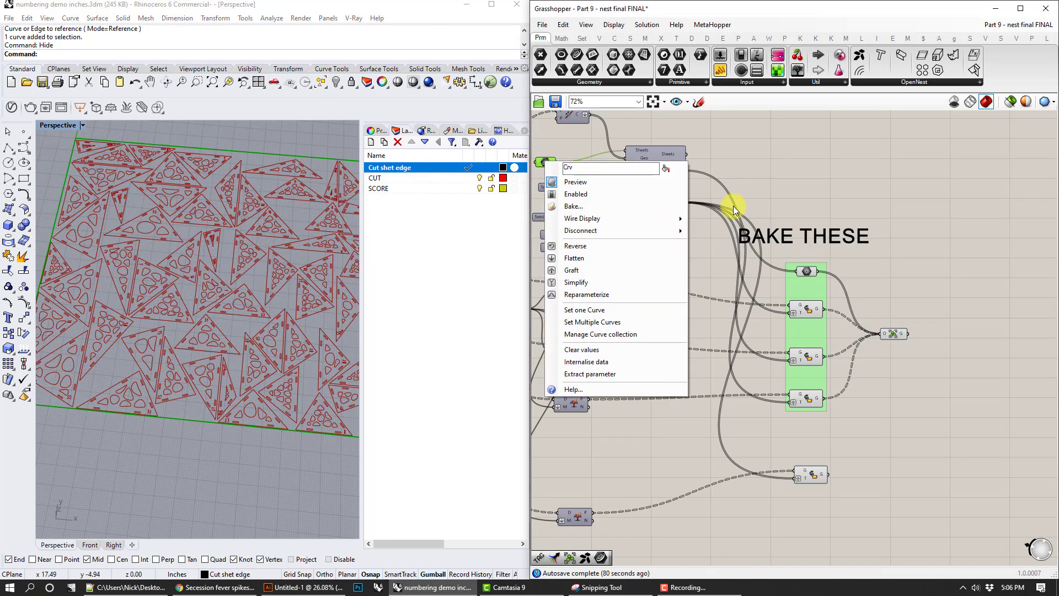
left_click(611, 204)
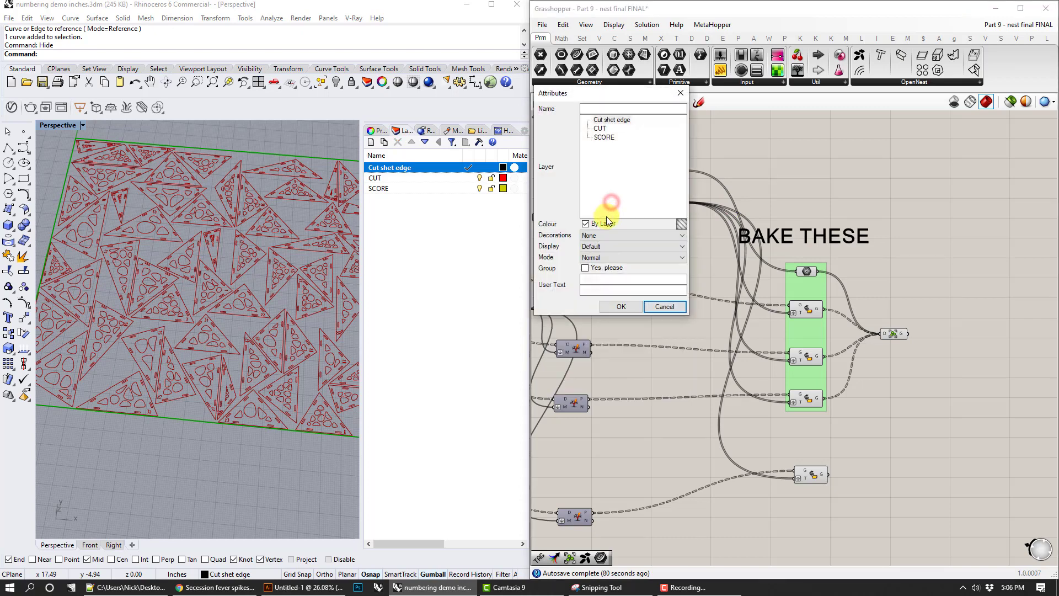
left_click(612, 119)
left_click(667, 306)
Correct the spelling of the "Cut shet edge" layer name to "Cut sheet edge".
right_click(391, 166)
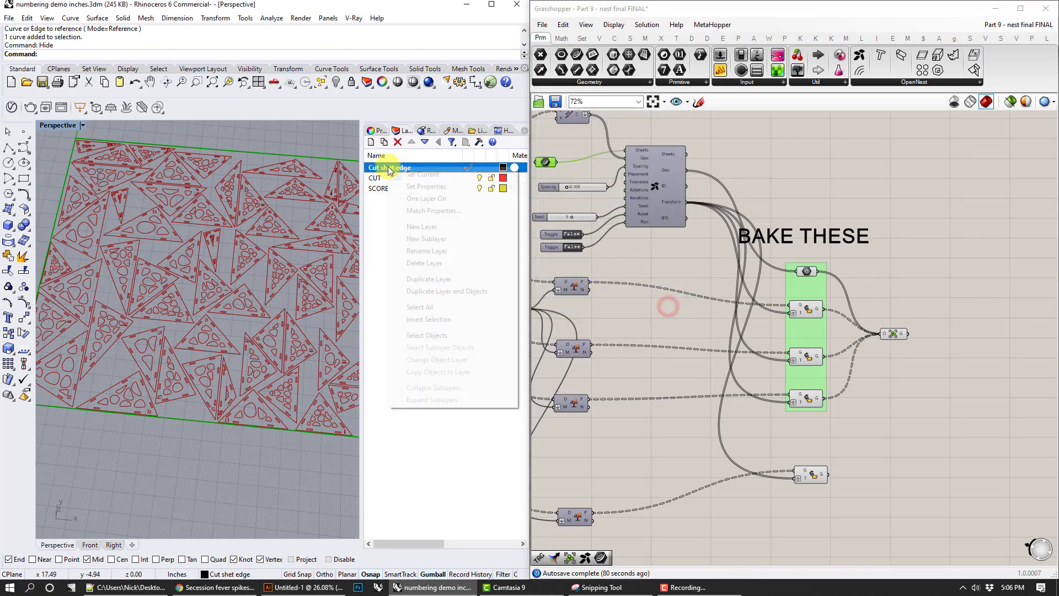
left_click(434, 246)
left_click(390, 167)
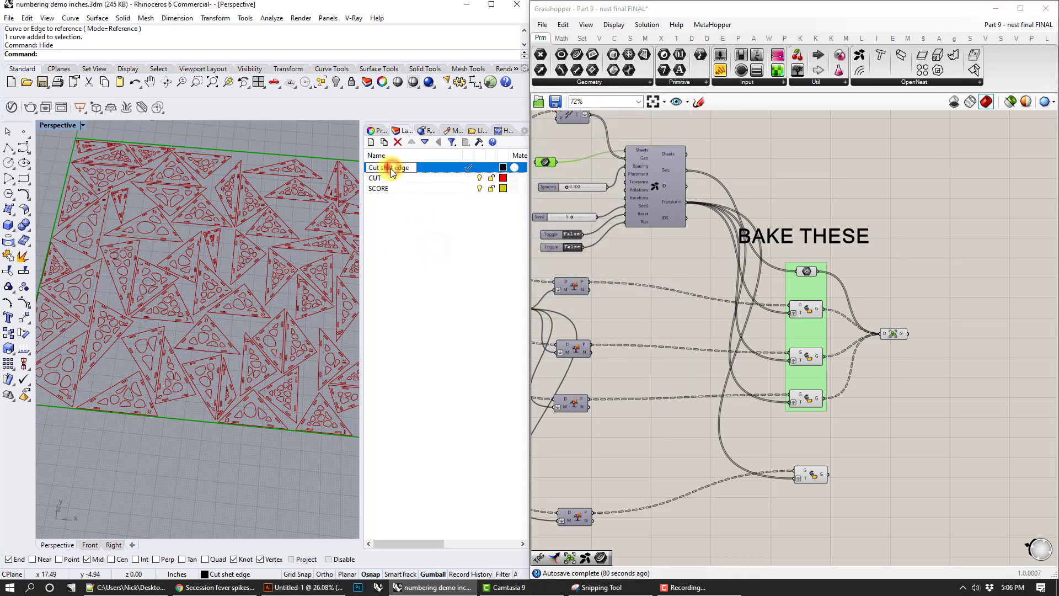
type("e")
key("Return")
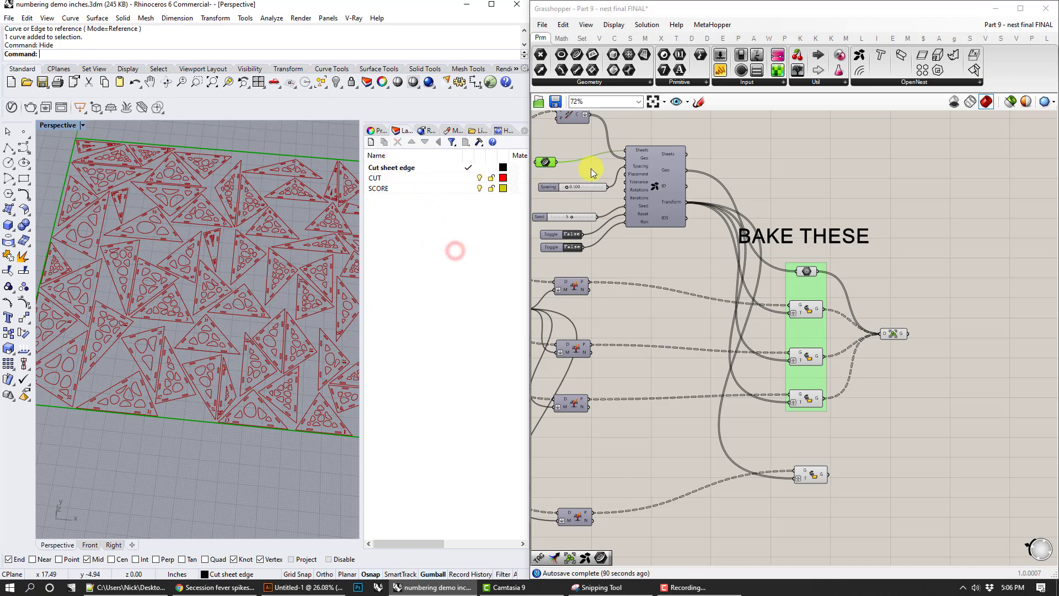
Bake the sheet outline curve feeding OpenNest onto the "Cut sheet edge" layer and check the baked curve in the Perspective view.
right_click(546, 162)
left_click(582, 207)
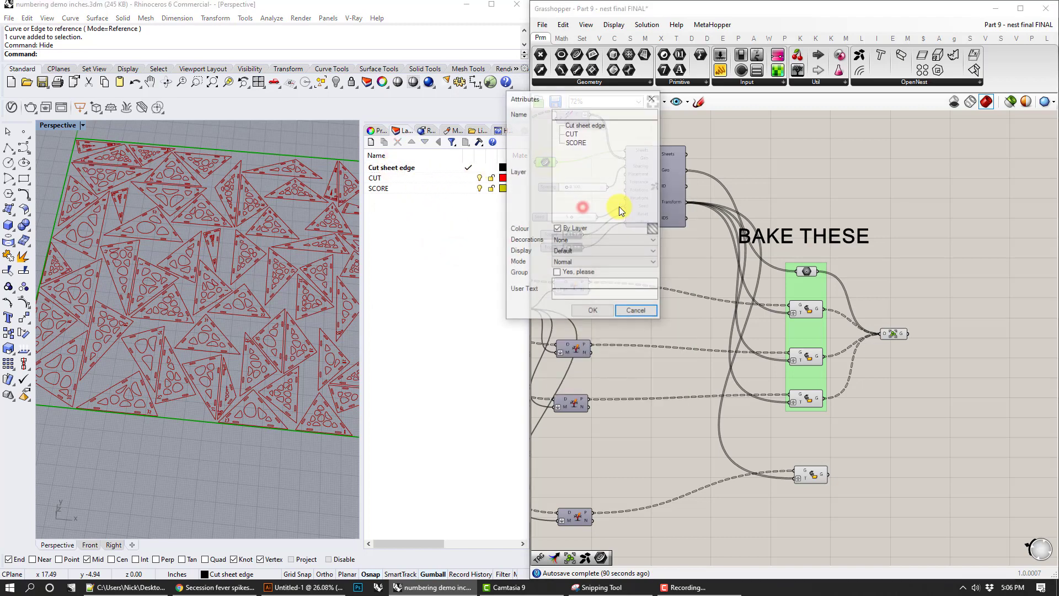
left_click(583, 125)
left_click(589, 309)
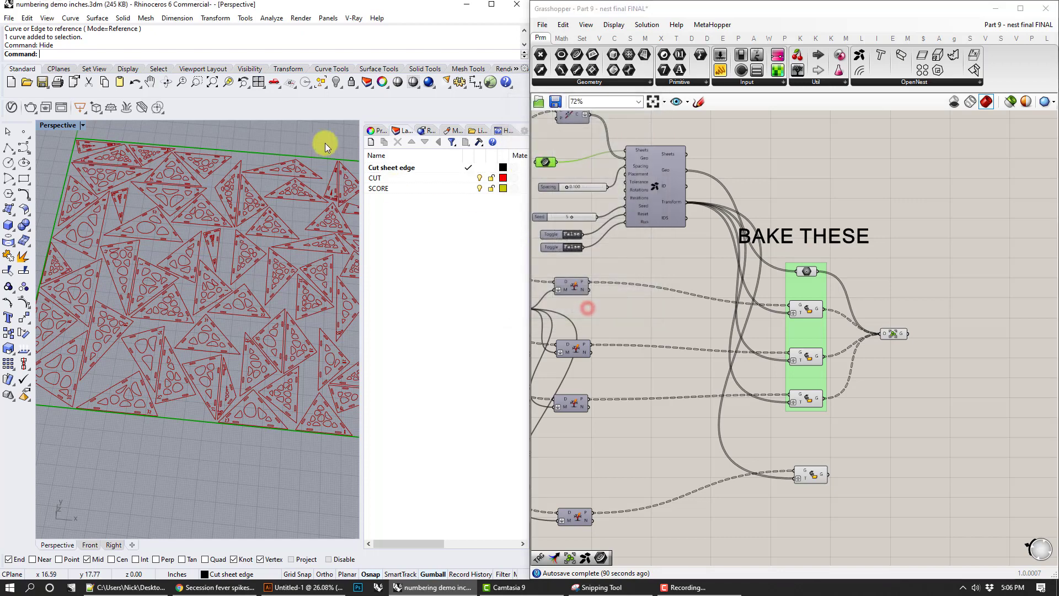
left_click(318, 127)
left_click_drag(332, 145, 303, 158)
left_click(307, 134)
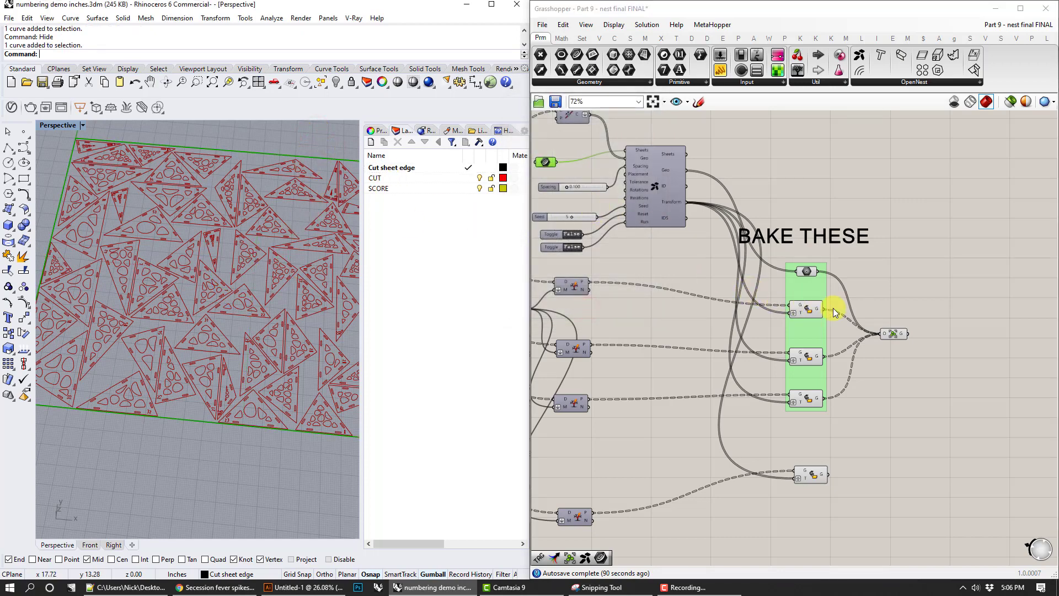
Bake the Group component that collects the four highlighted outputs onto the CUT layer, with baked objects grouped.
left_click(888, 332)
right_click(888, 333)
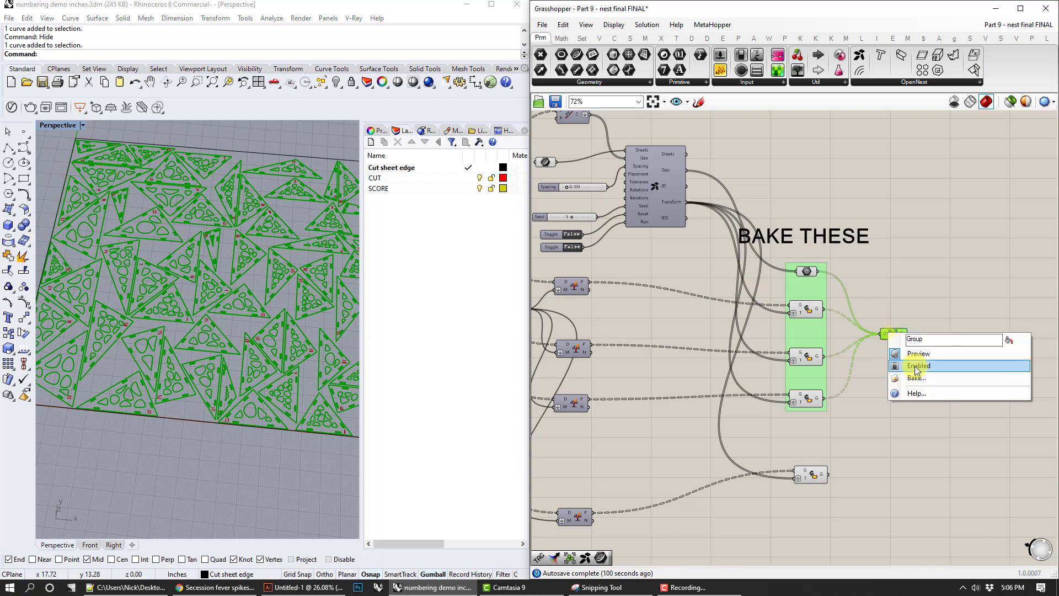
left_click(917, 378)
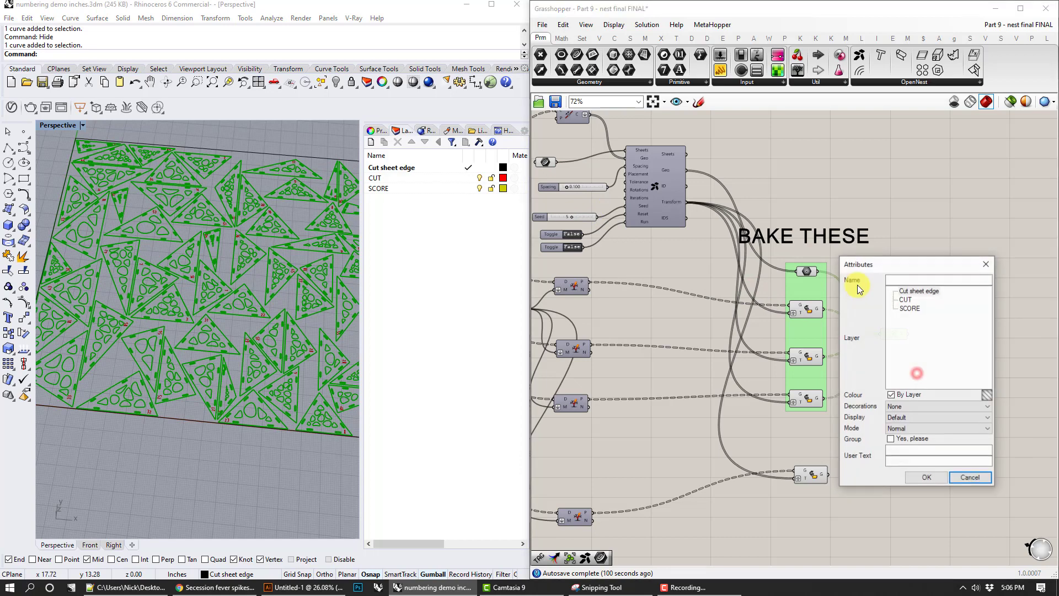
left_click(907, 302)
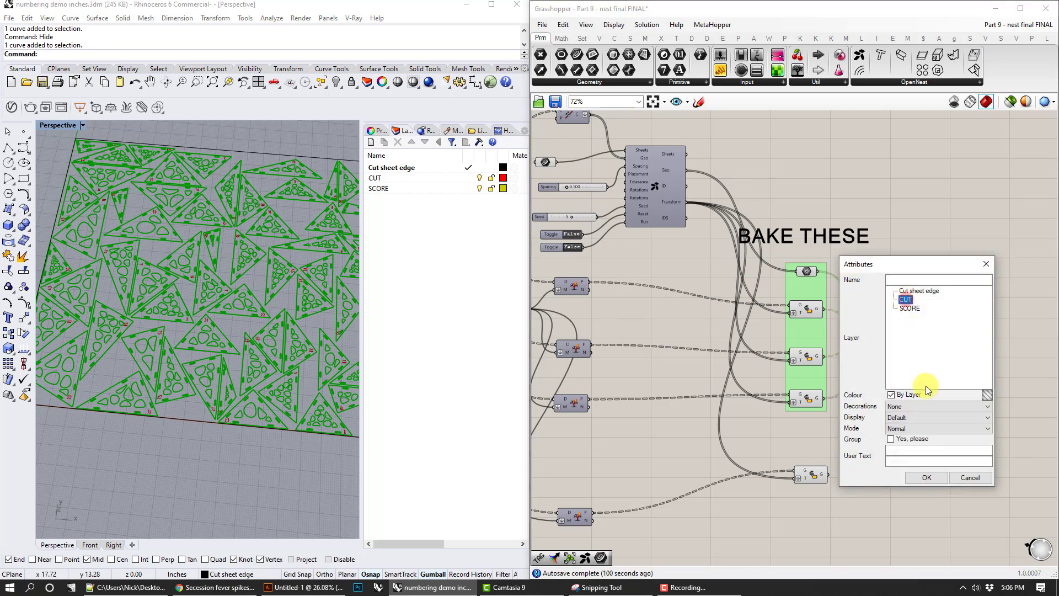
left_click(893, 439)
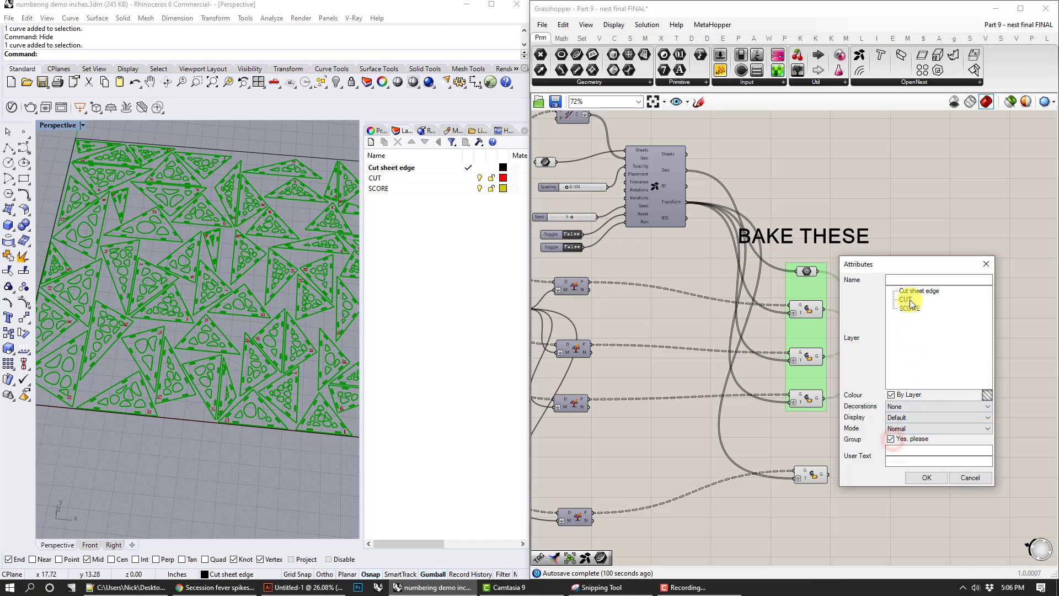
left_click(905, 300)
left_click(929, 480)
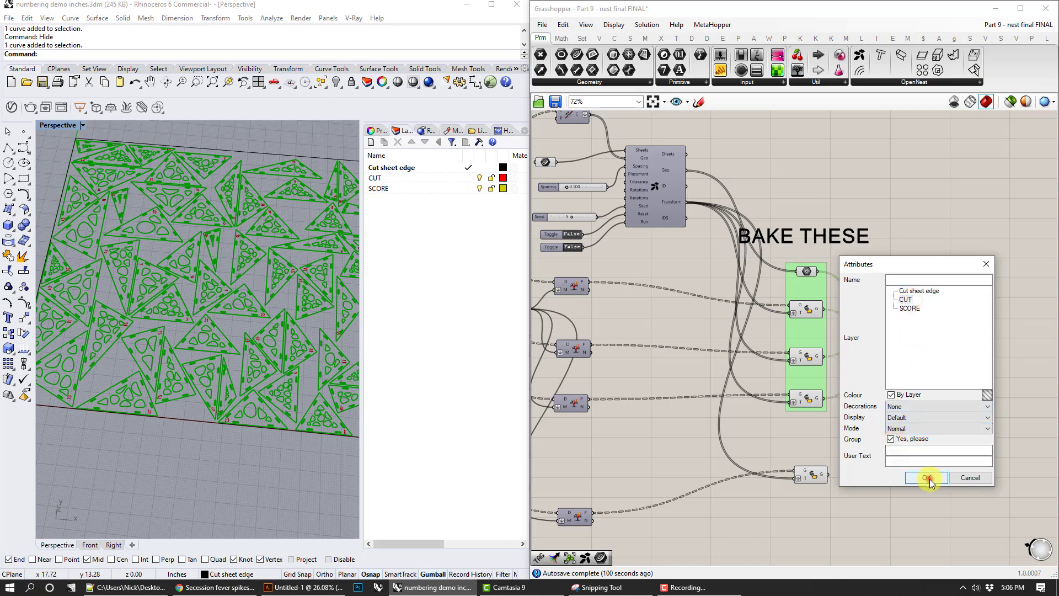
left_click(931, 387)
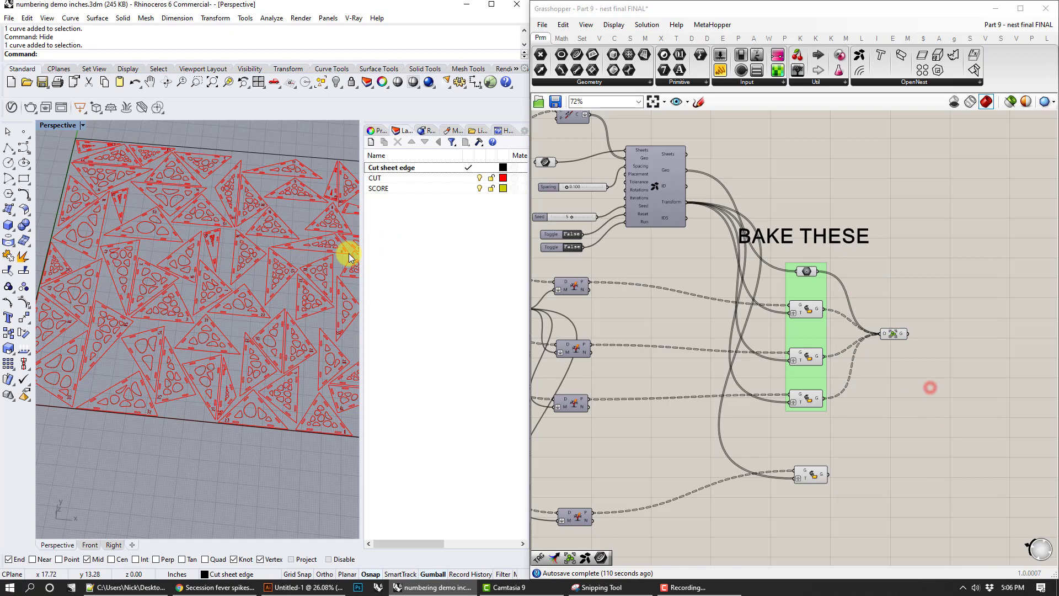
left_click(282, 264)
key("Return")
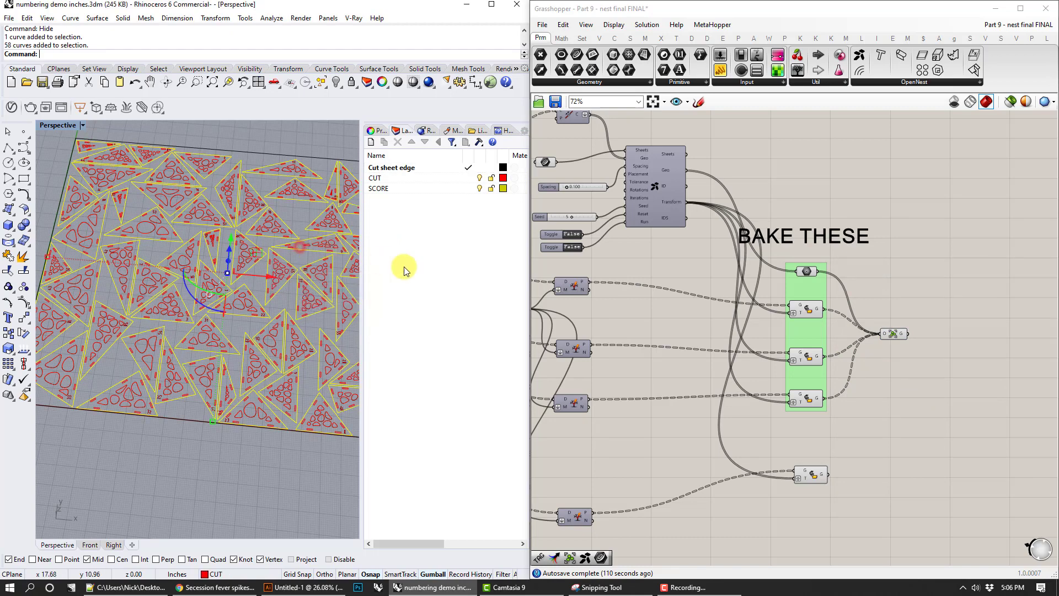
left_click(305, 133)
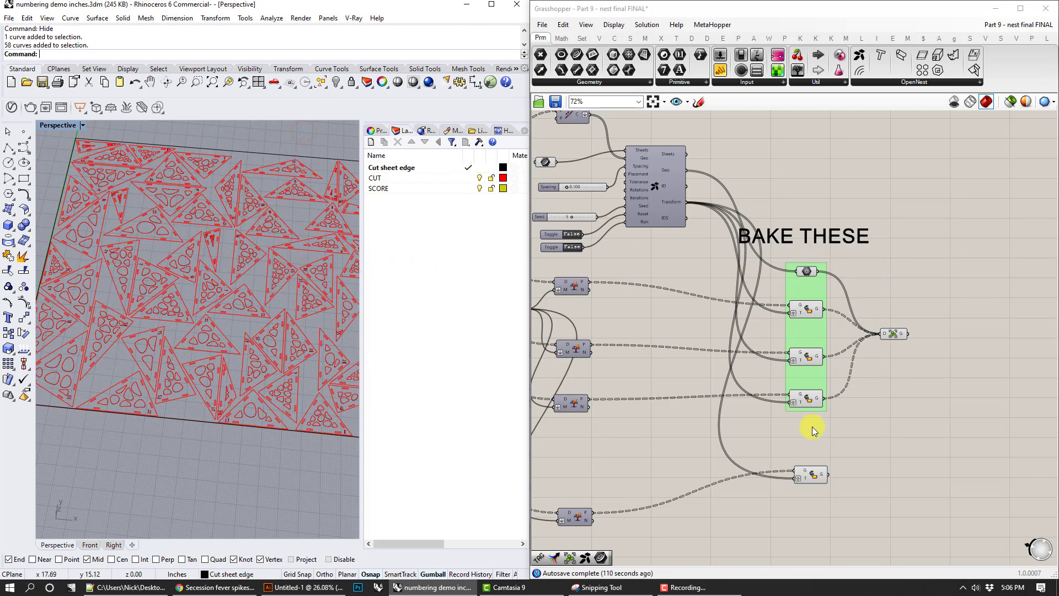
Bake the separate Transform component below the highlighted group, holding the piece numbers, onto the SCORE layer.
left_click(817, 475)
right_click(819, 474)
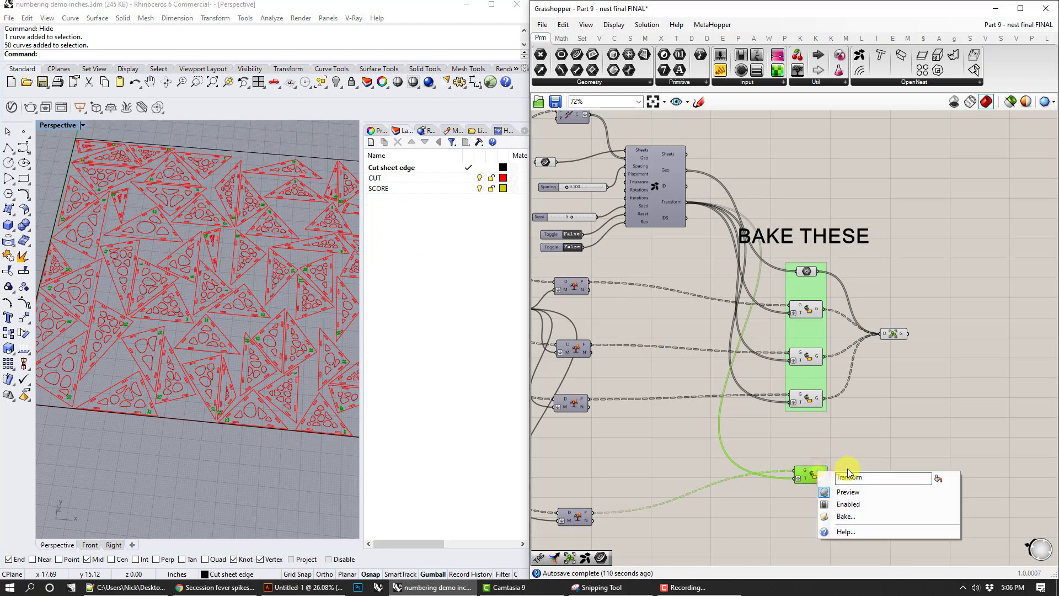
left_click(862, 507)
left_click(852, 401)
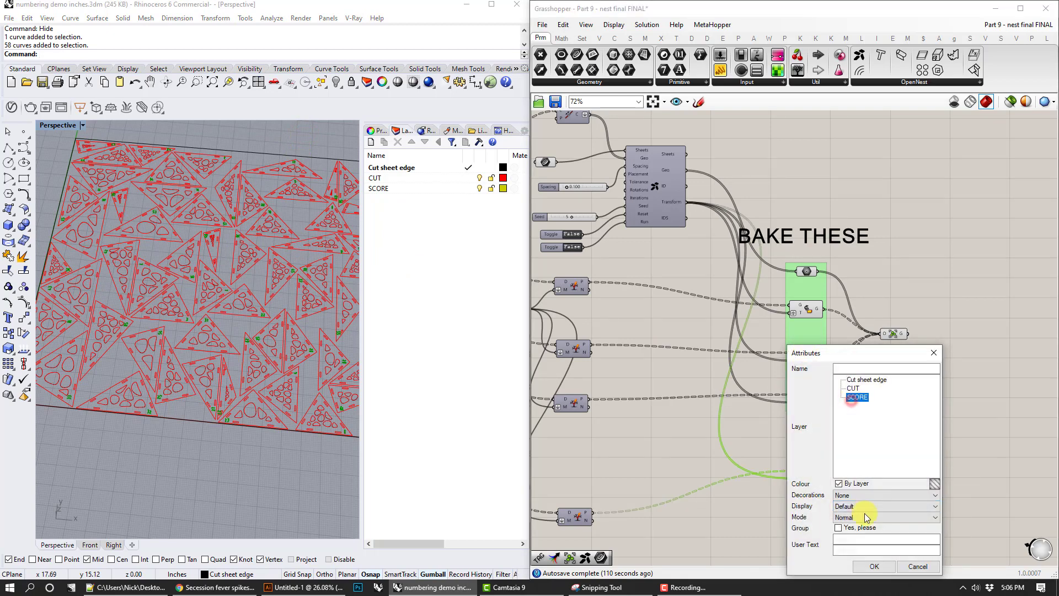
left_click(873, 568)
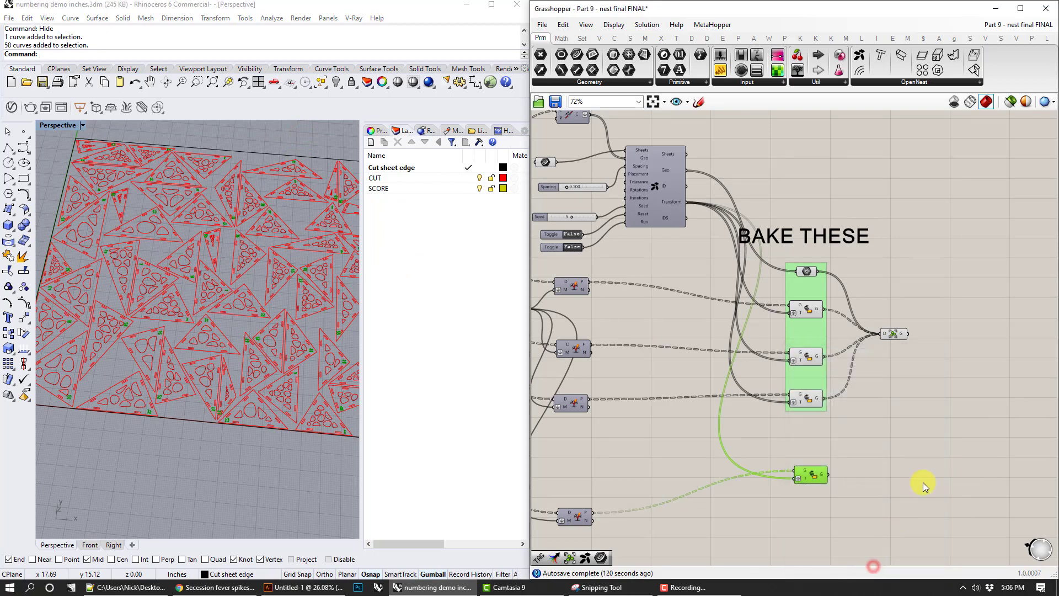
left_click(927, 474)
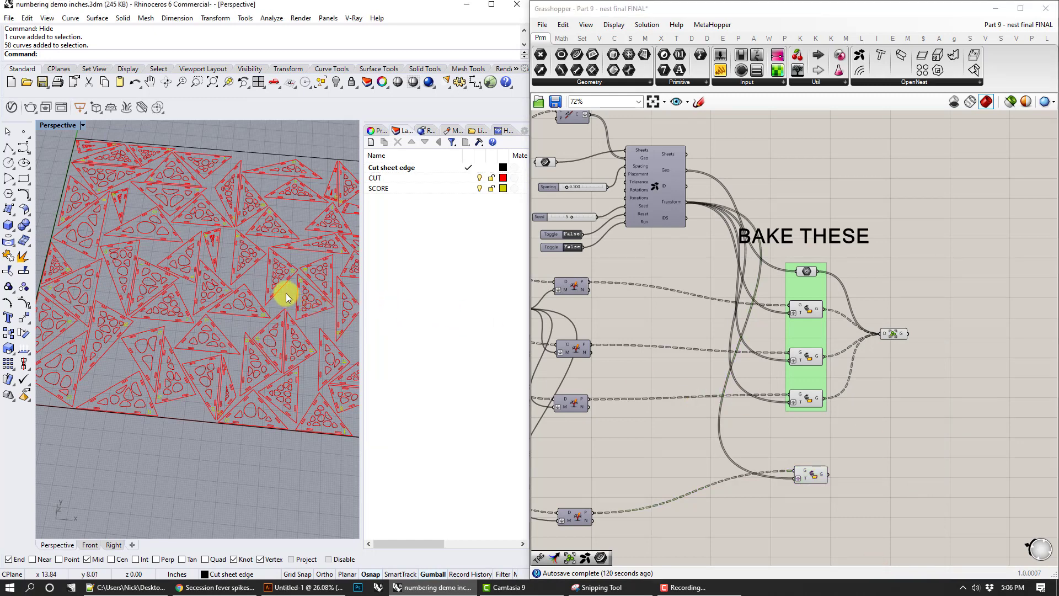
Select all cut sheet curves and set up their export to the Desktop as an Adobe Illustrator file named my cut sheet.
left_click(6, 18)
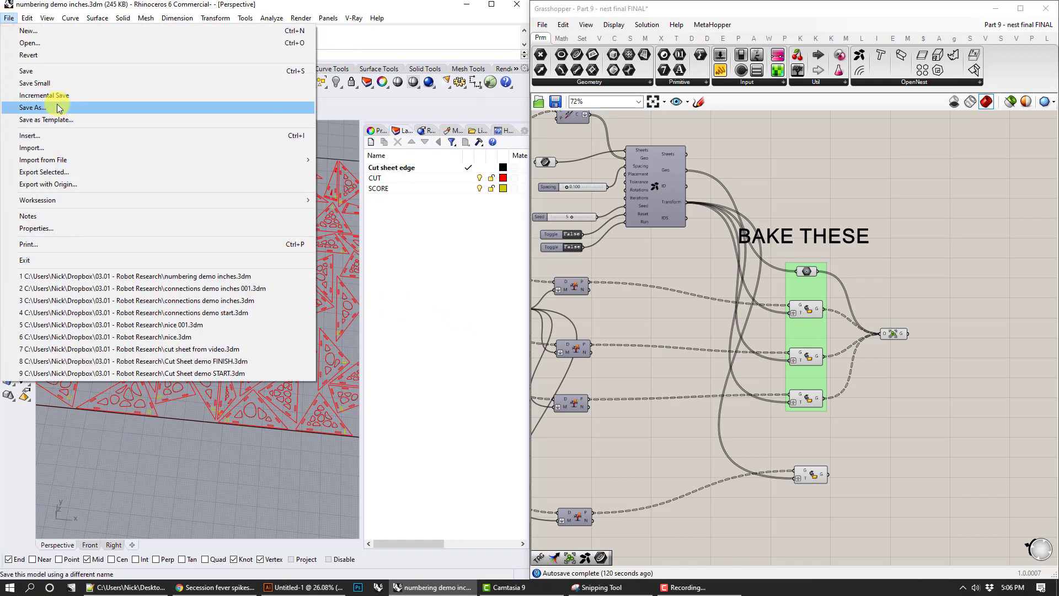
right_click_drag(151, 479, 233, 343)
scroll(128, 413, "down", 7)
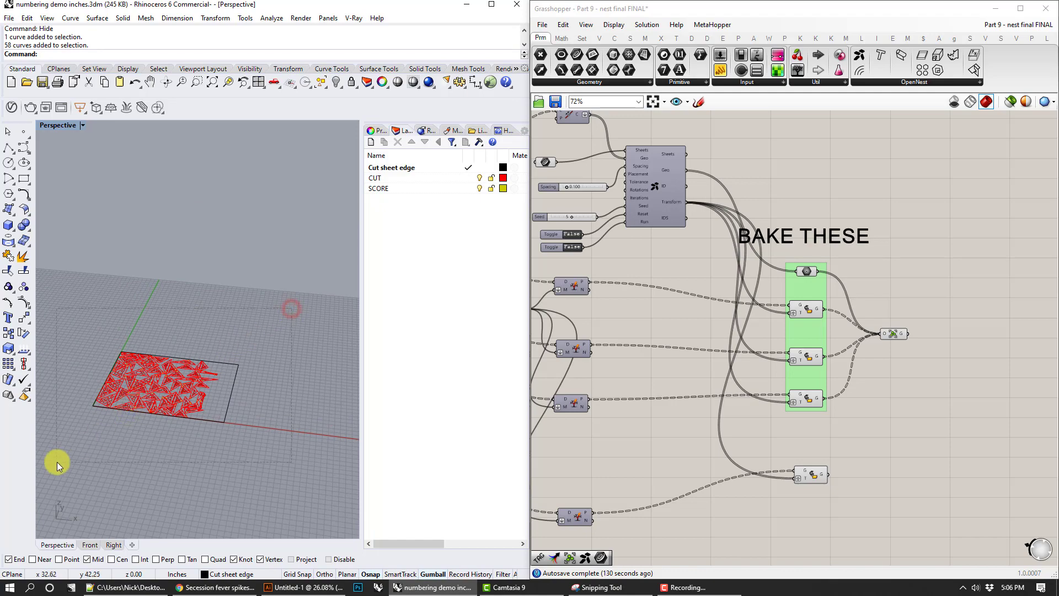
left_click_drag(57, 462, 57, 461)
scroll(110, 387, "up", 4)
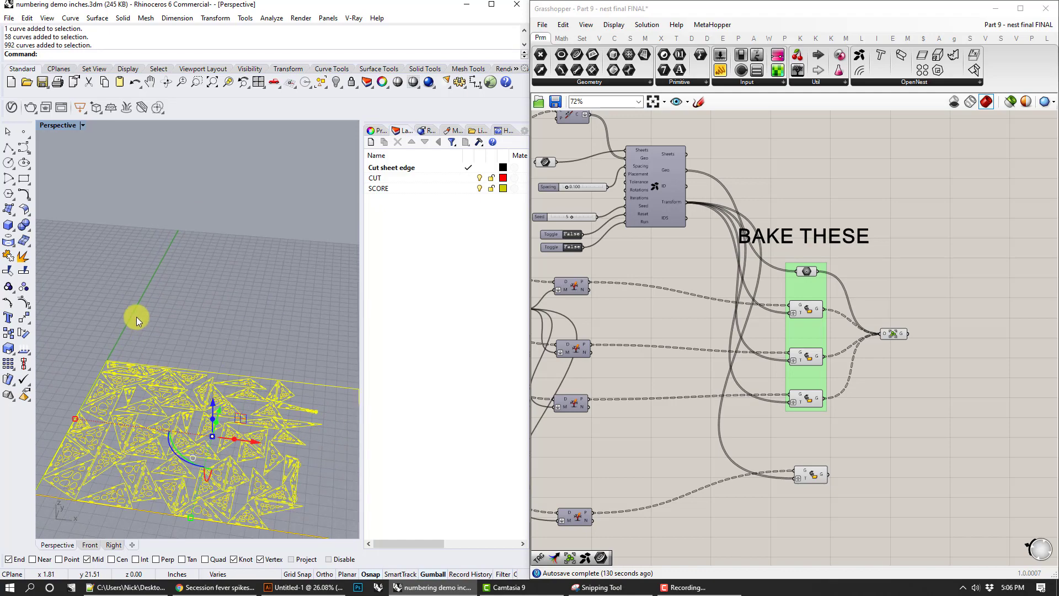
left_click(8, 19)
left_click(66, 171)
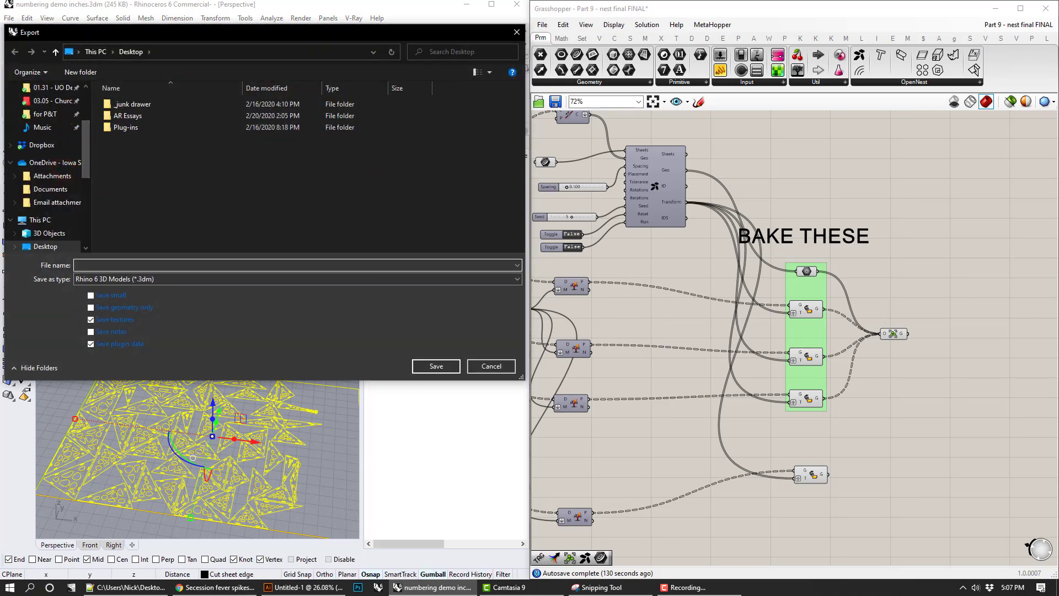
left_click(156, 279)
left_click(145, 356)
left_click(141, 264)
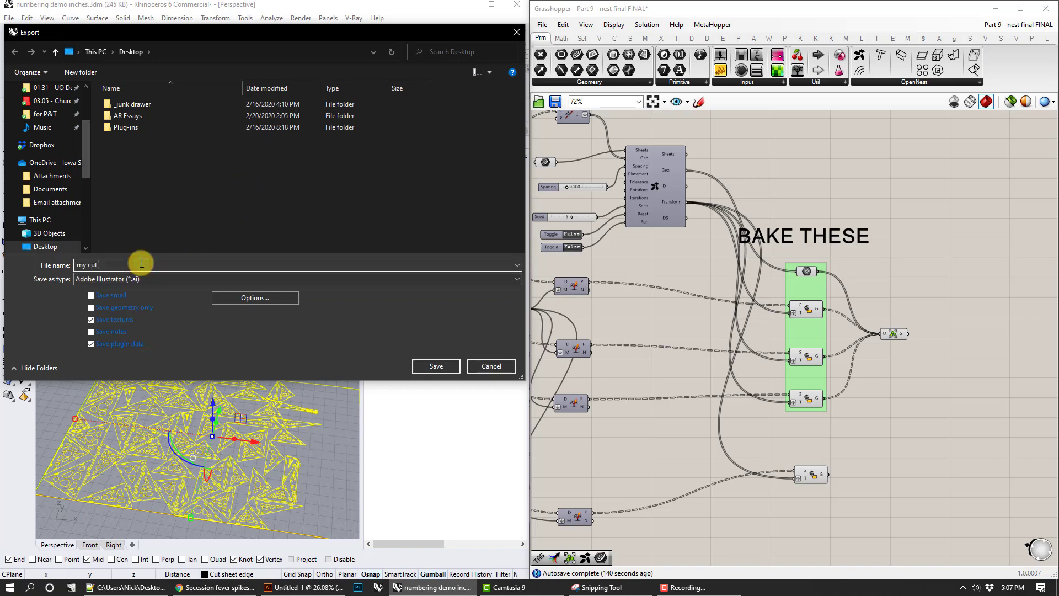
Save the Illustrator export with the model scale preserved at 1 inch = 1 inch.
left_click(430, 366)
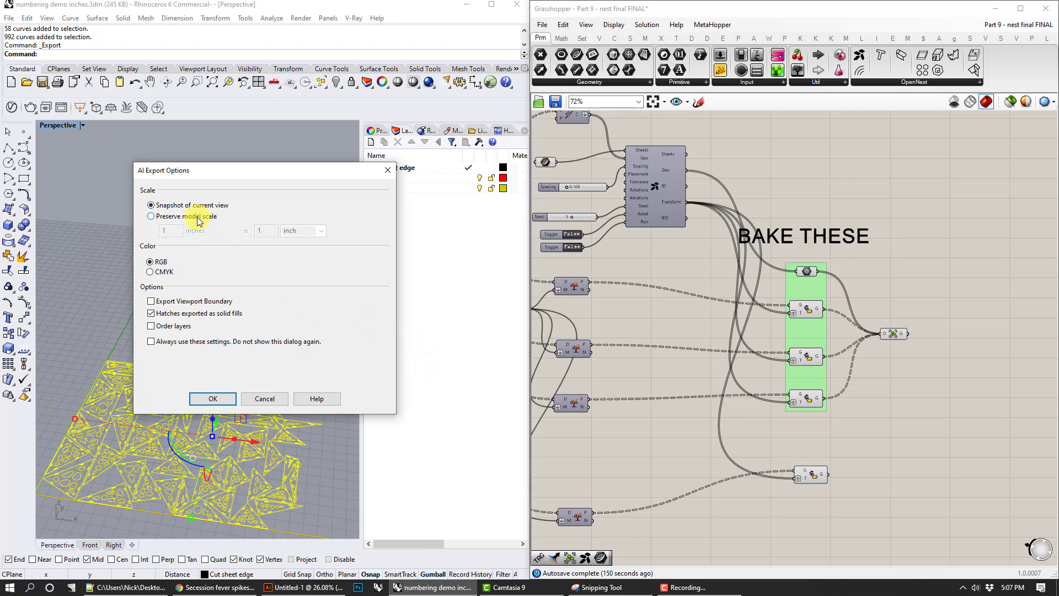
left_click(199, 217)
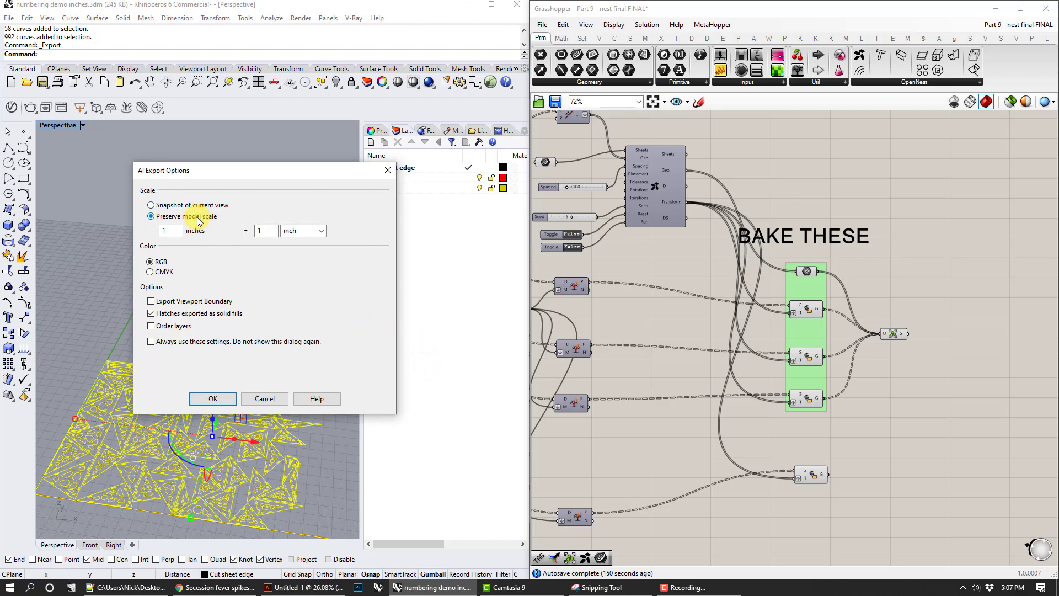
left_click(218, 399)
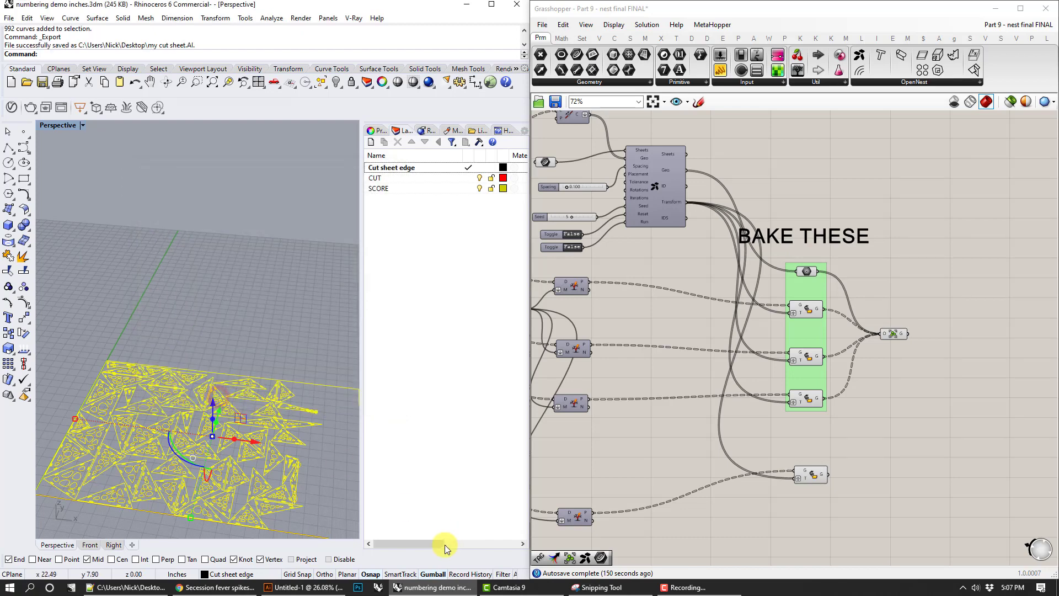
Switch to Illustrator, open my cut sheet.AI from the Desktop and examine how the cut sheet was exported.
left_click(309, 587)
left_click(55, 8)
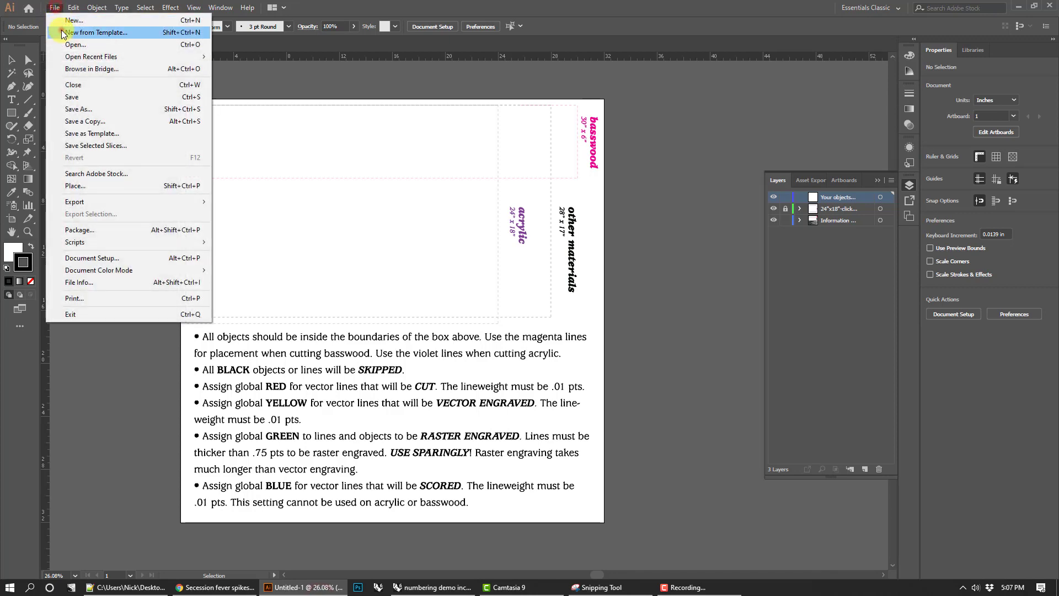
left_click(66, 40)
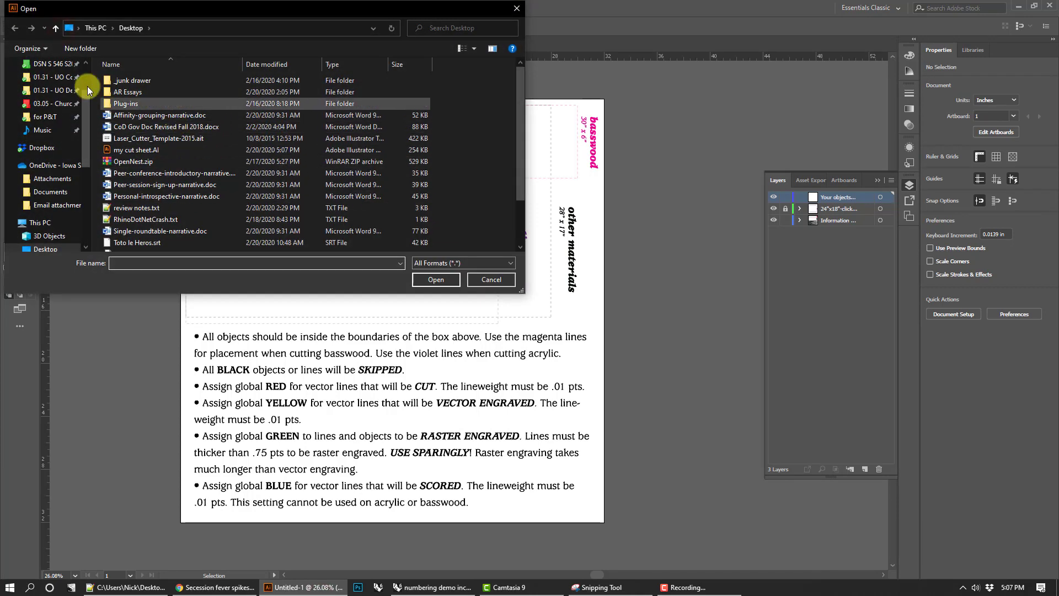
double_click(133, 149)
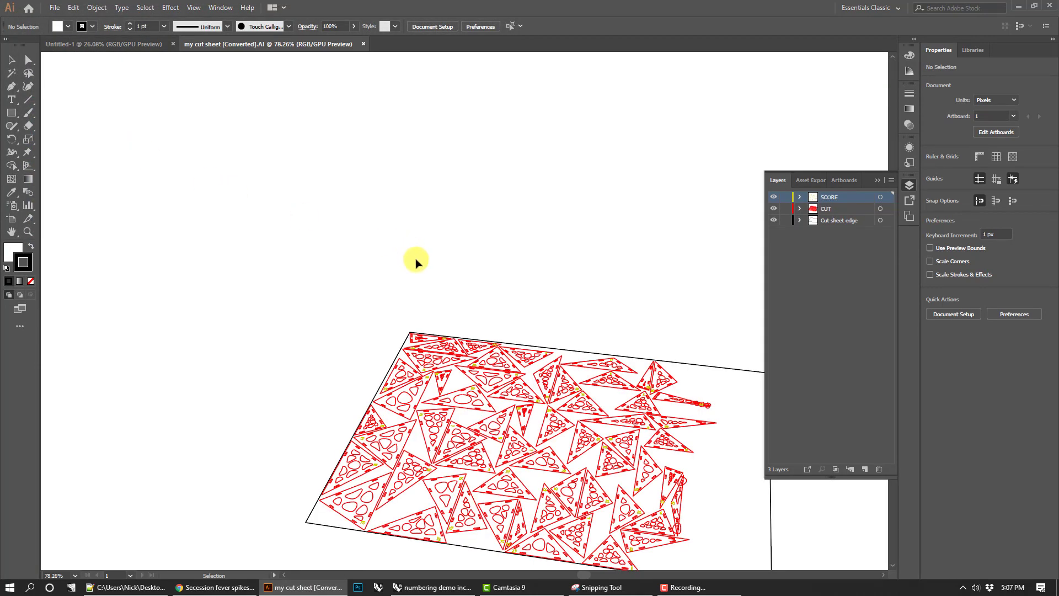
scroll(480, 262, "down", 2)
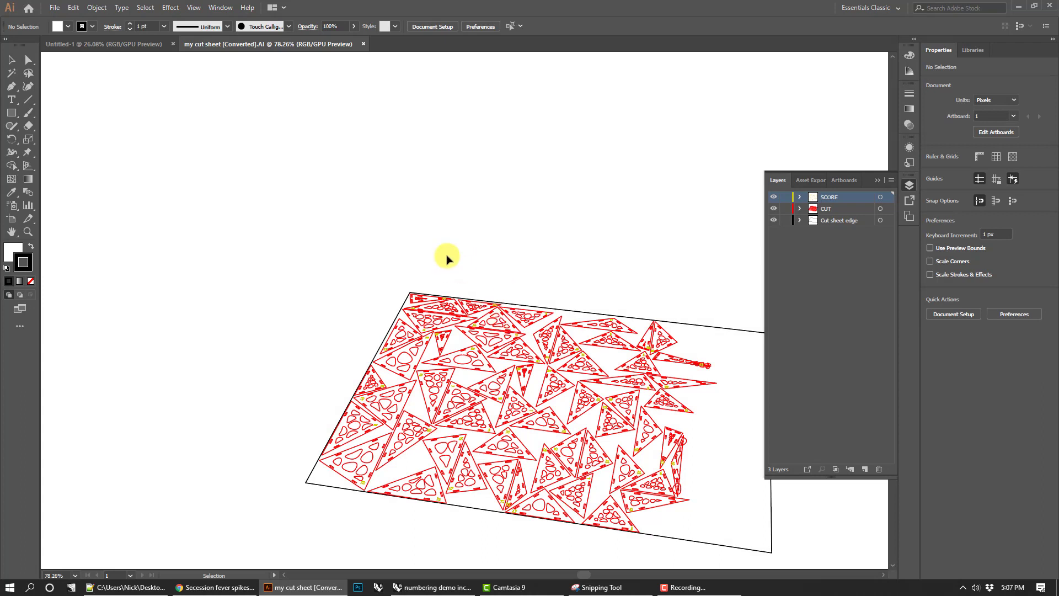
Delete all artwork from the opened cut sheet document.
left_click_drag(369, 265, 434, 330)
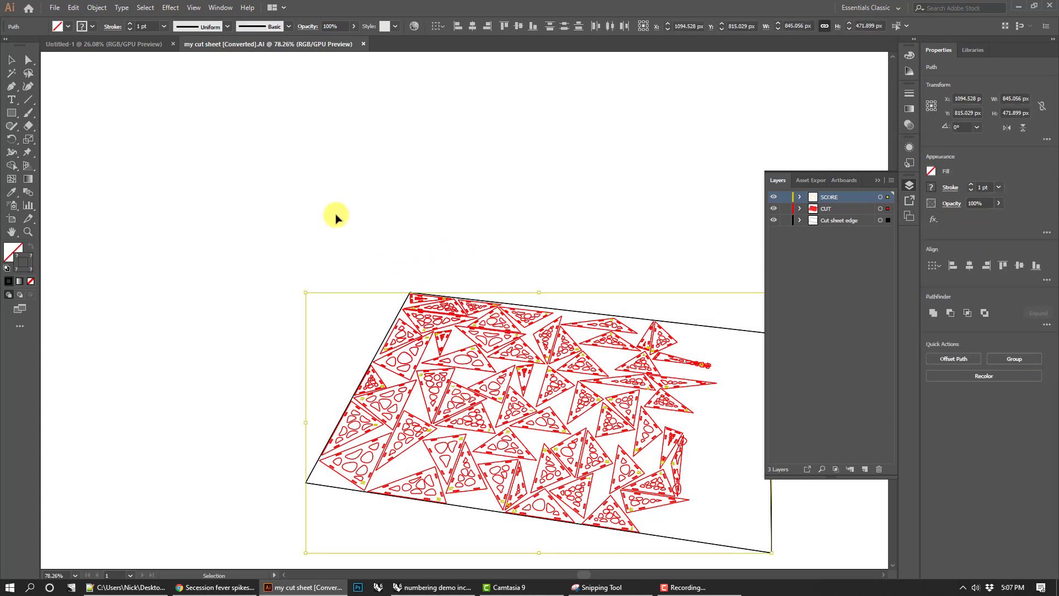
key("Delete")
key("ctrl+a")
key("Delete")
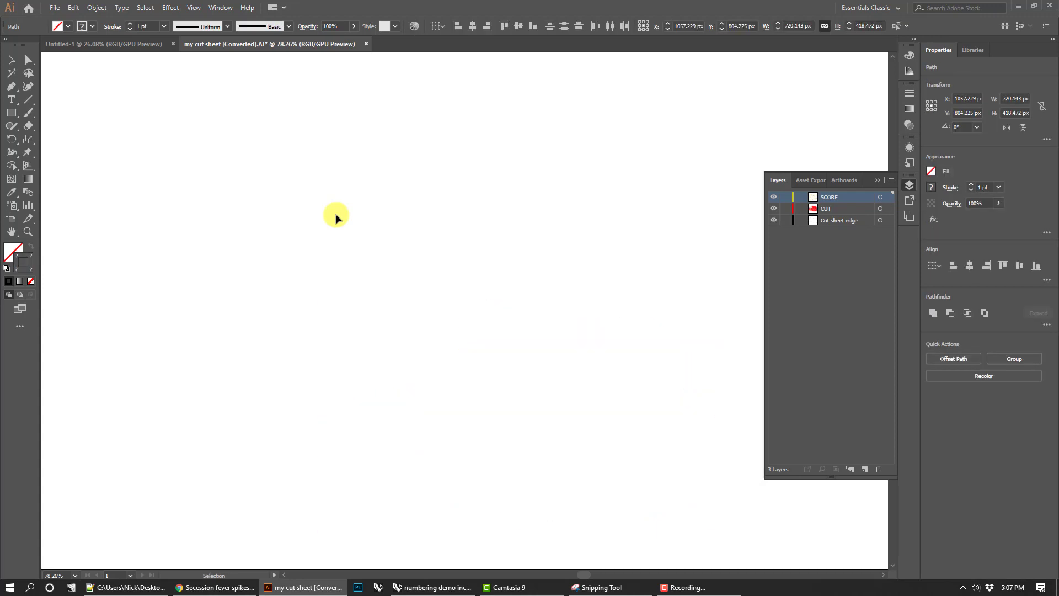
Close the my cut sheet document without saving and switch back to Rhinoceros.
left_click(366, 44)
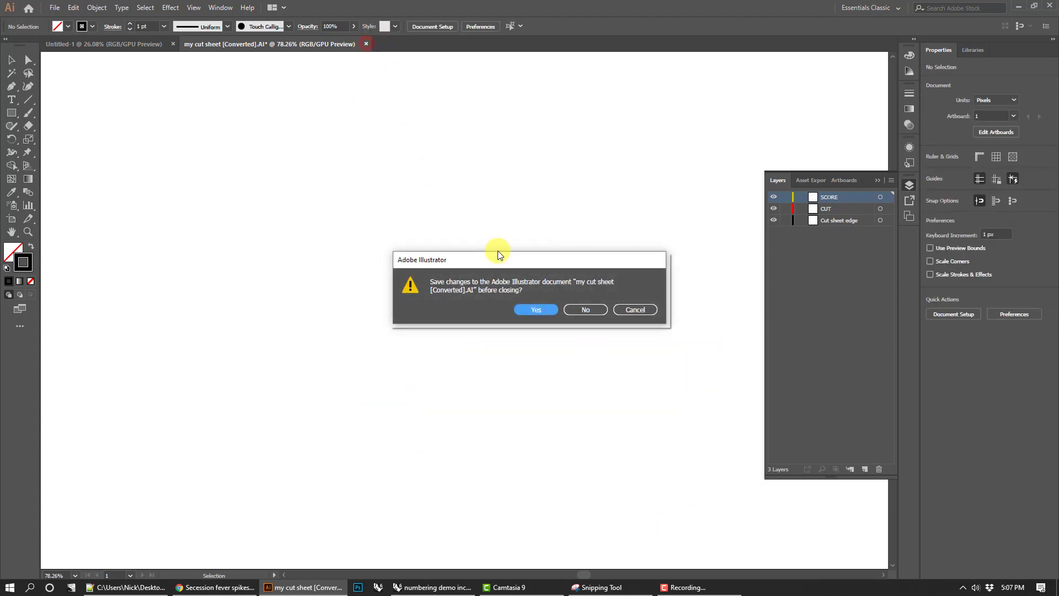
left_click(587, 308)
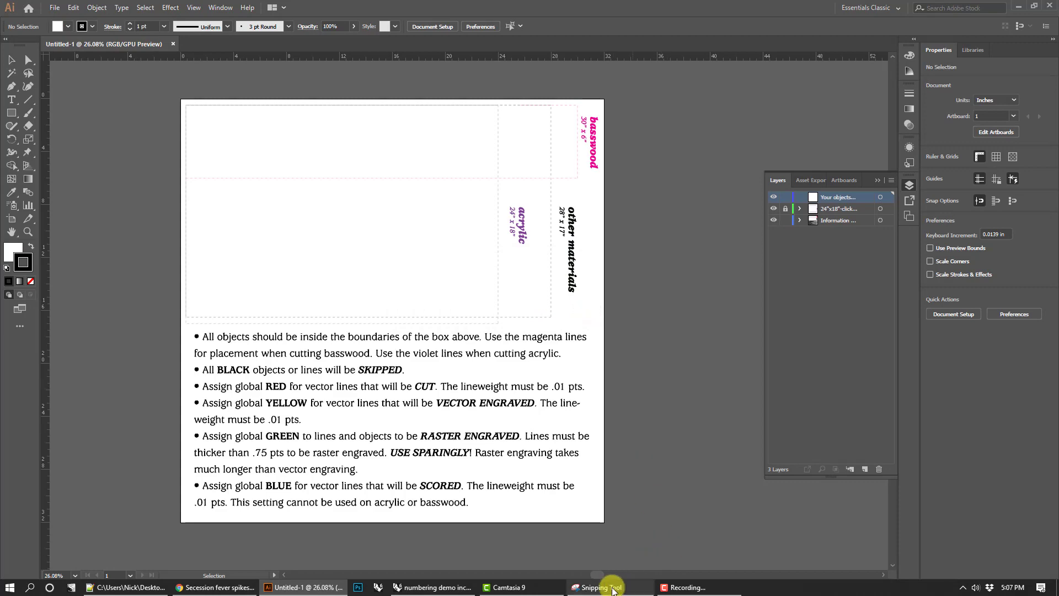
left_click(433, 587)
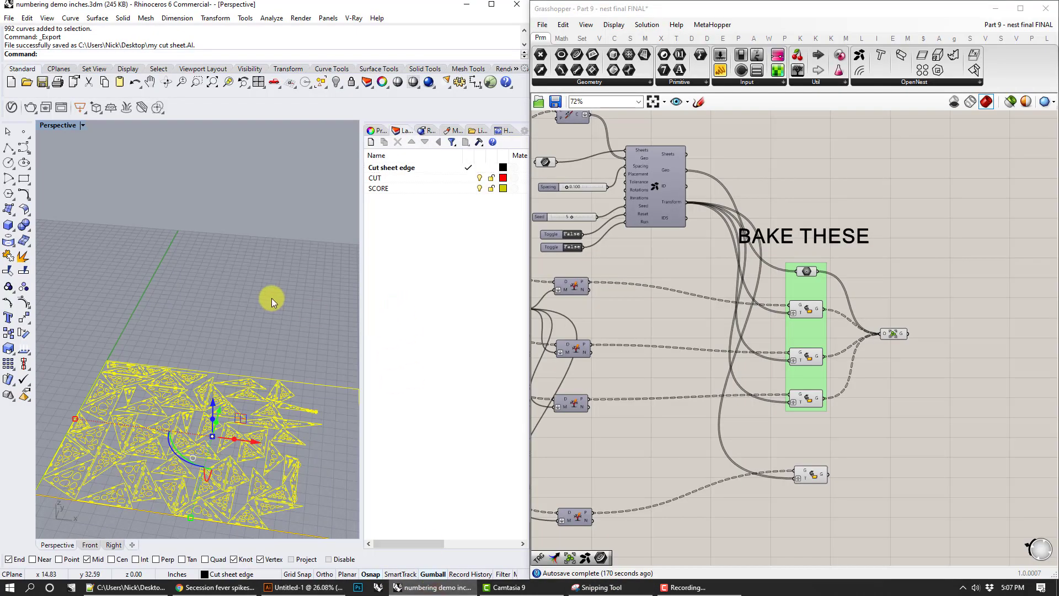
left_click(9, 18)
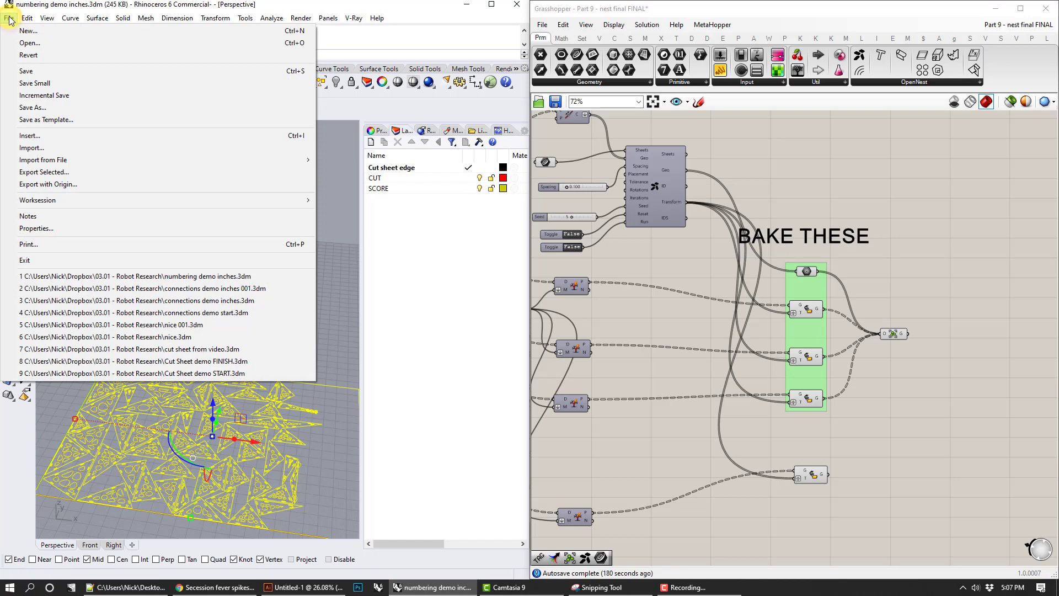
left_click(50, 172)
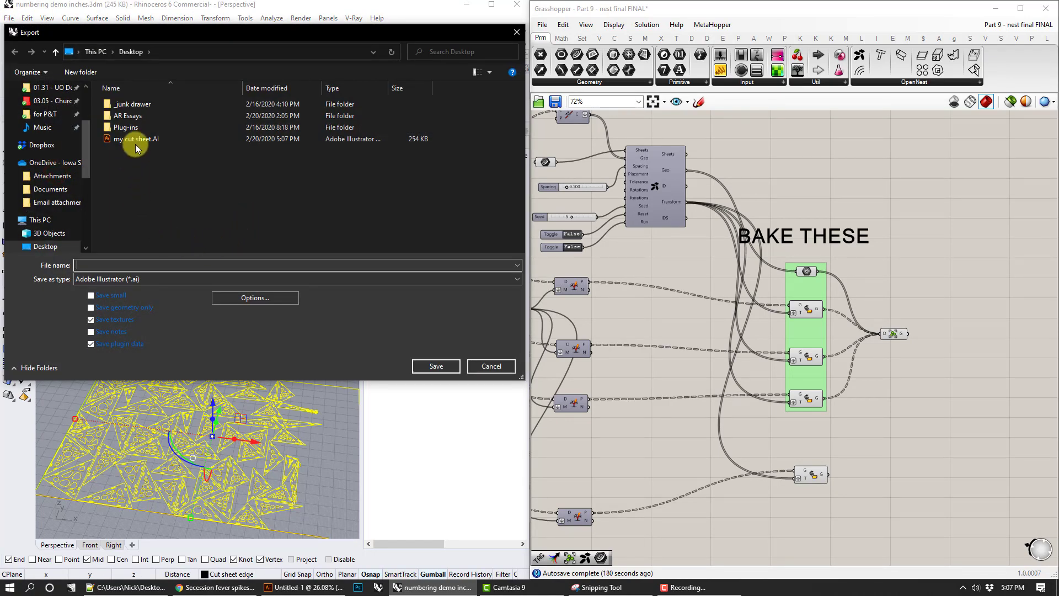
left_click(134, 142)
left_click(434, 367)
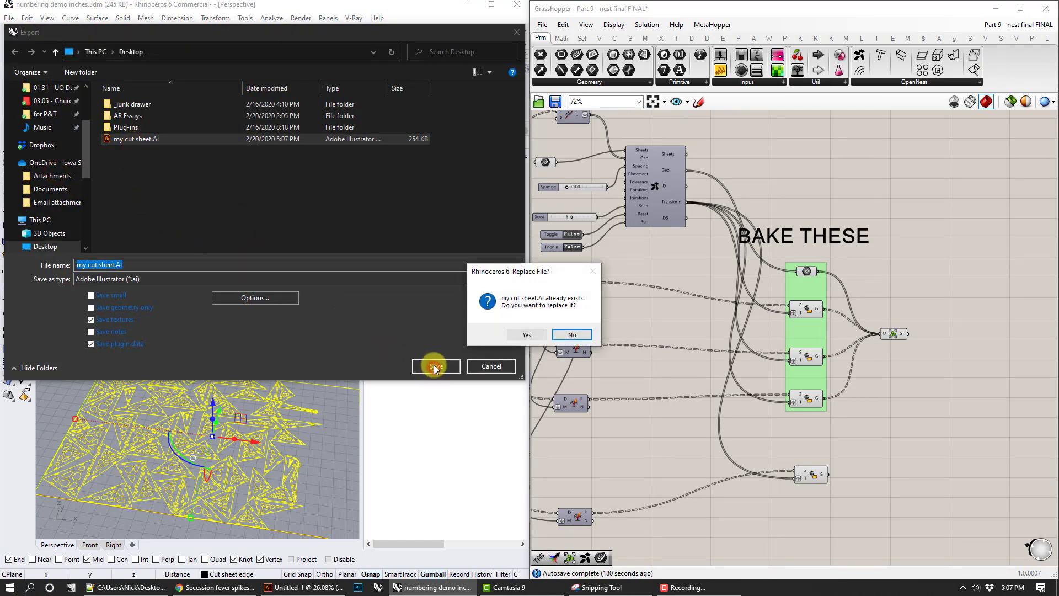
left_click(535, 331)
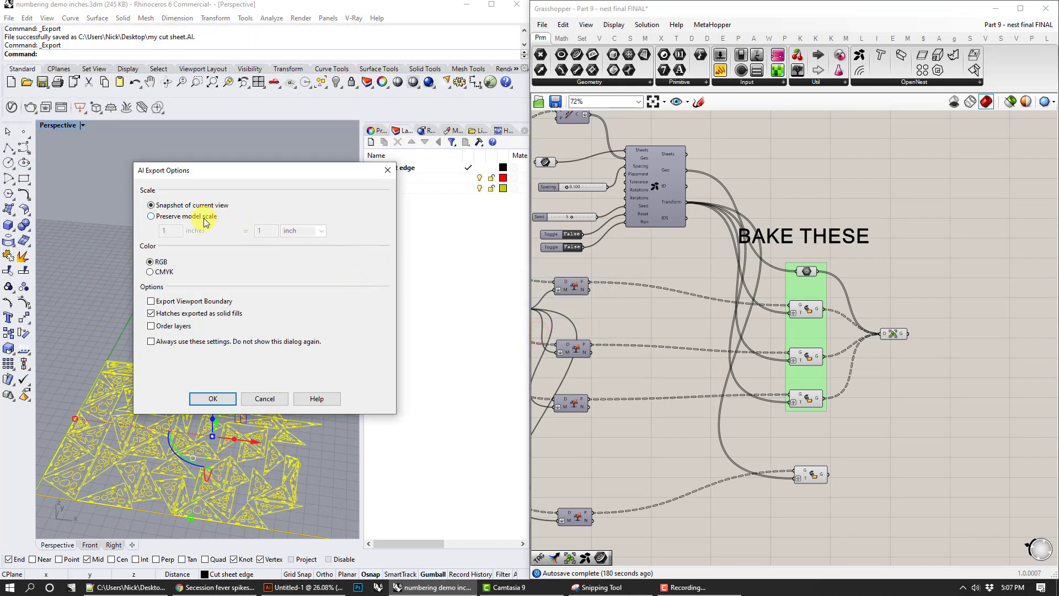
left_click(264, 398)
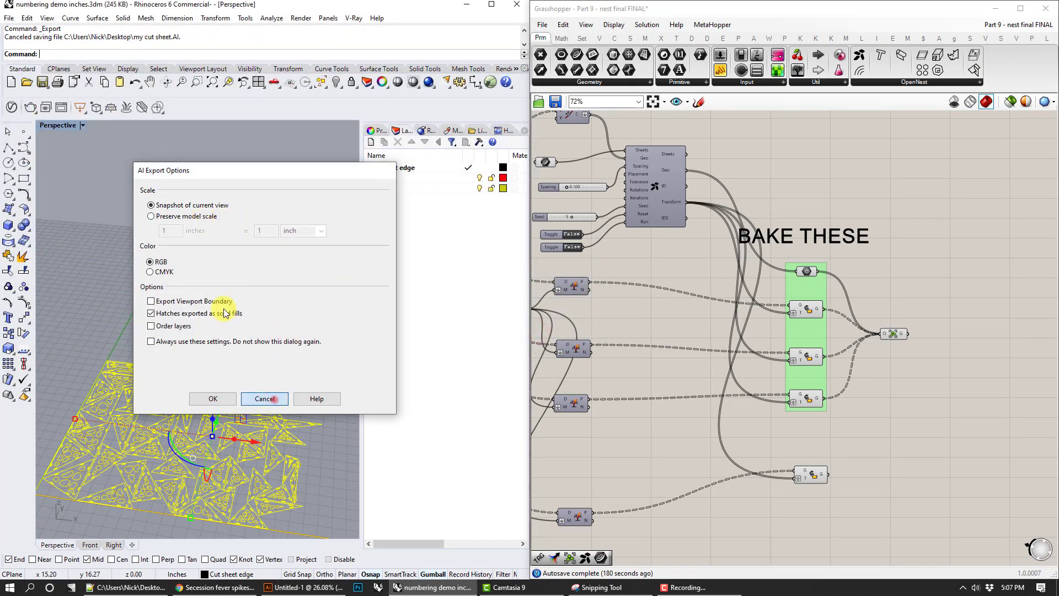
right_click_drag(233, 277, 255, 312)
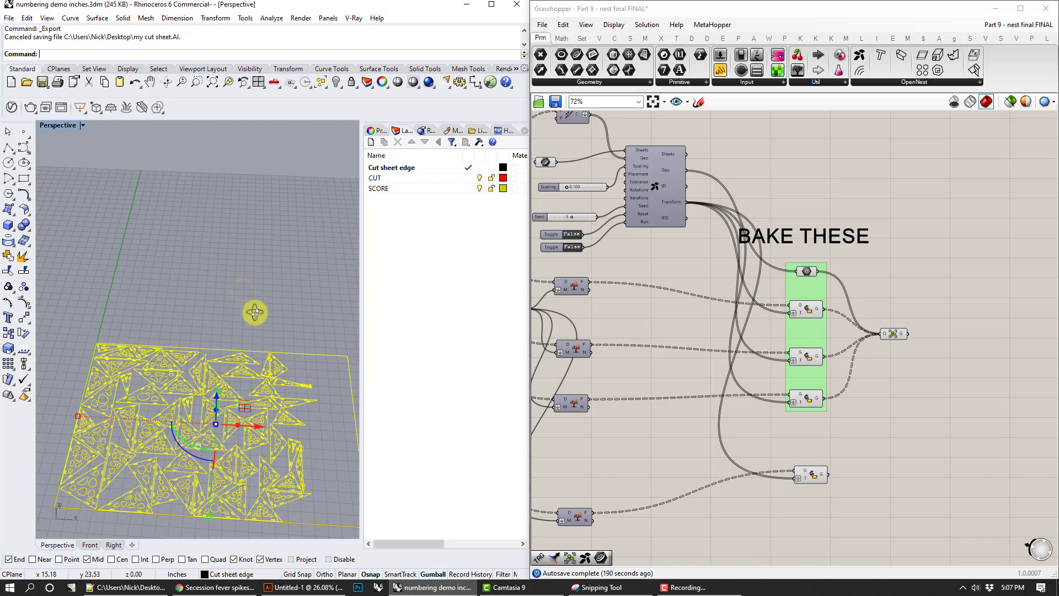
Export the selected cut sheet from the Top view over my cut sheet.AI, preserving the model scale at 1 inch = 1 inch.
key("Return")
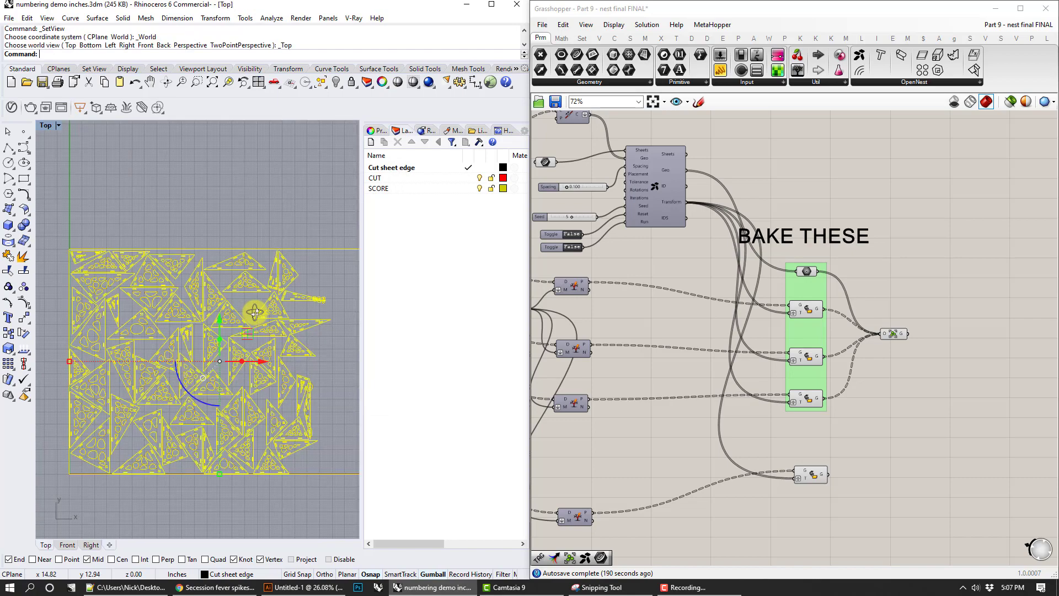
left_click(10, 18)
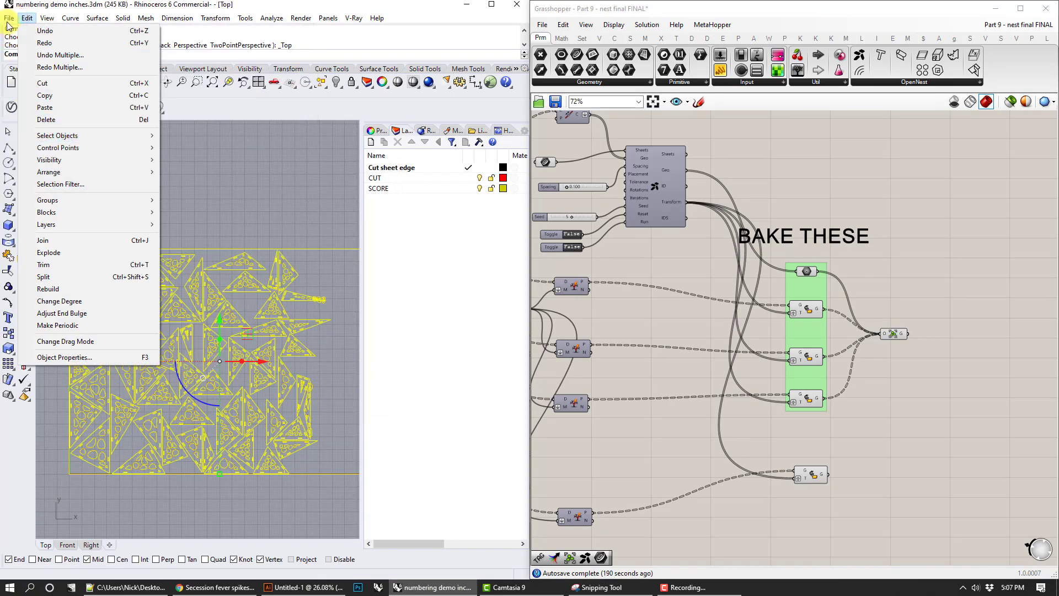
left_click(64, 172)
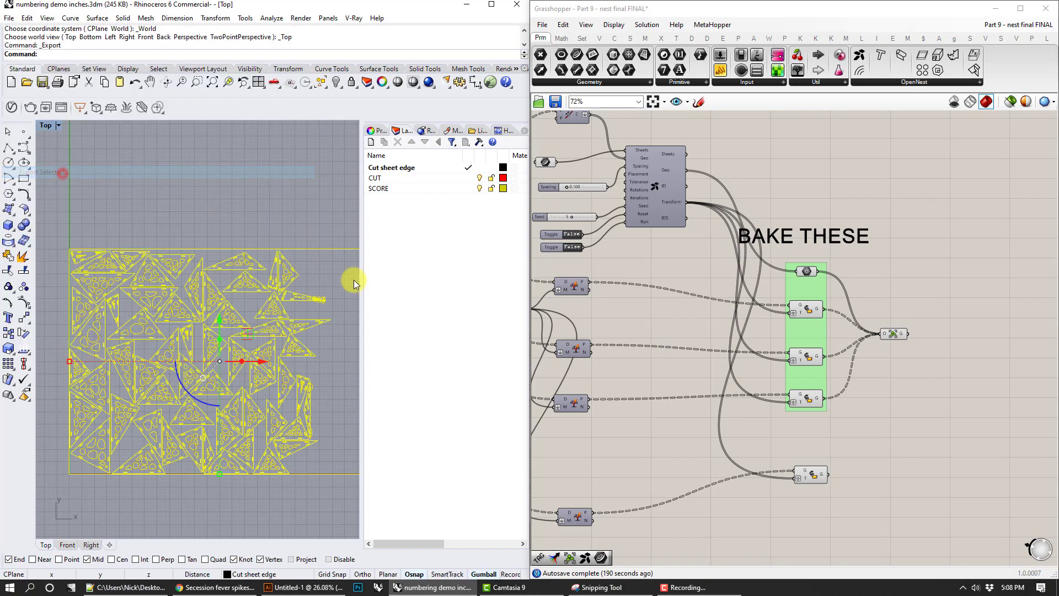
left_click(153, 141)
left_click(436, 366)
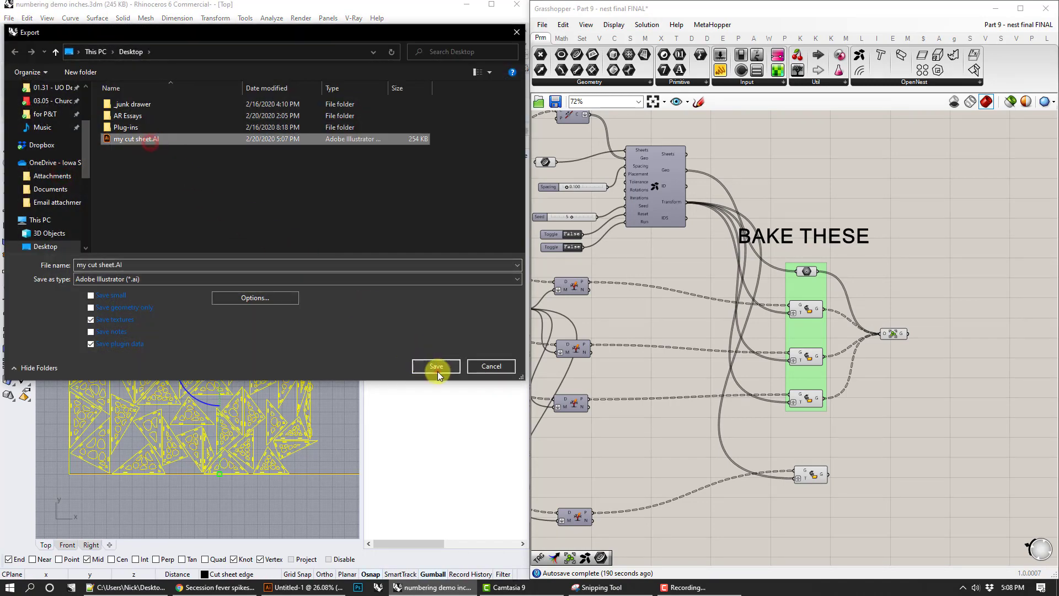
key("y")
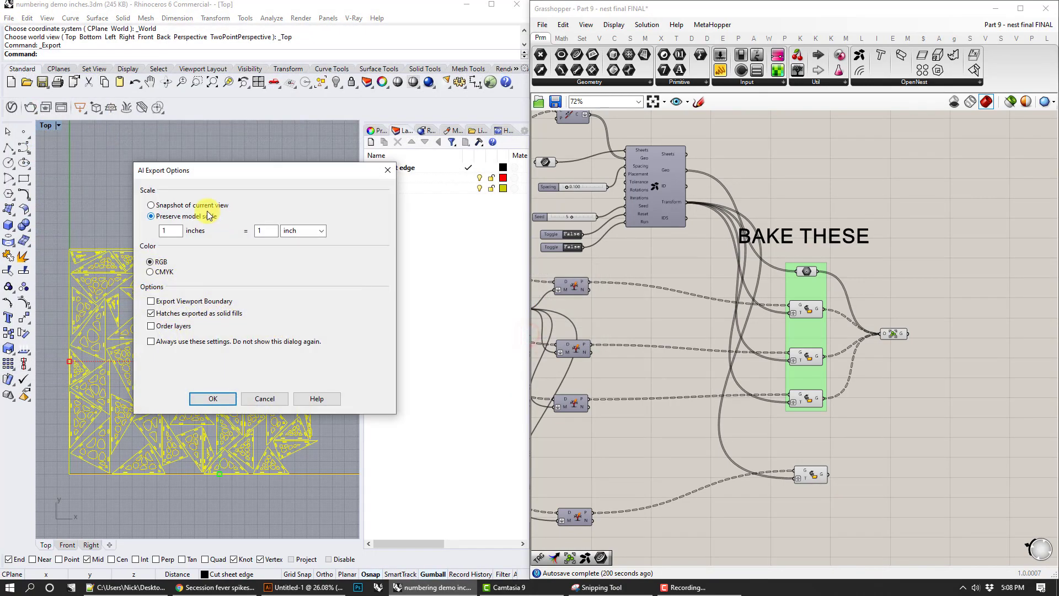
left_click(213, 398)
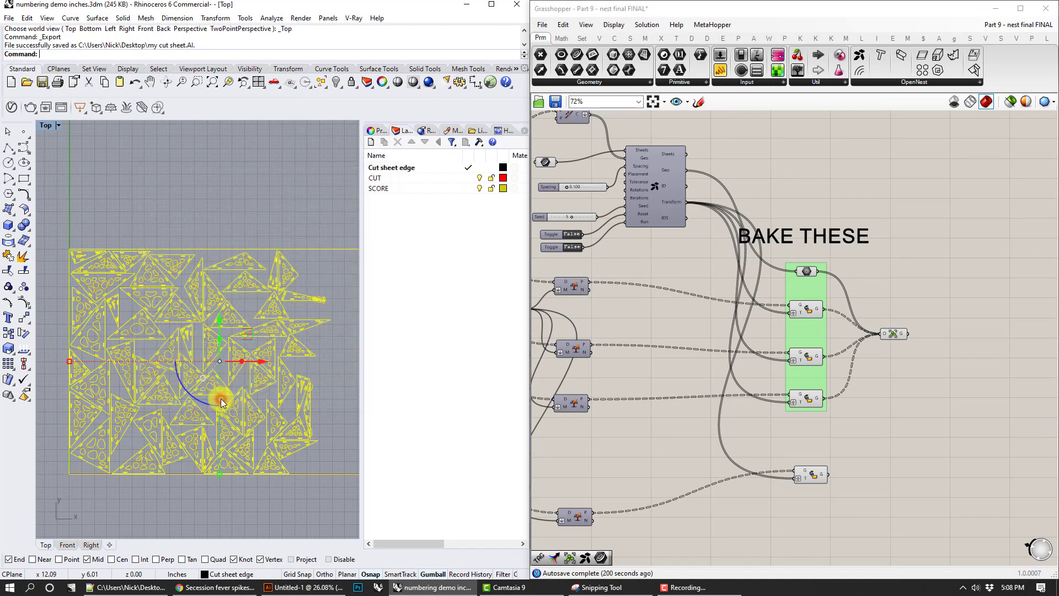
Switch to Illustrator, open the re-exported my cut sheet.AI and look over its artwork.
left_click(305, 587)
left_click(55, 7)
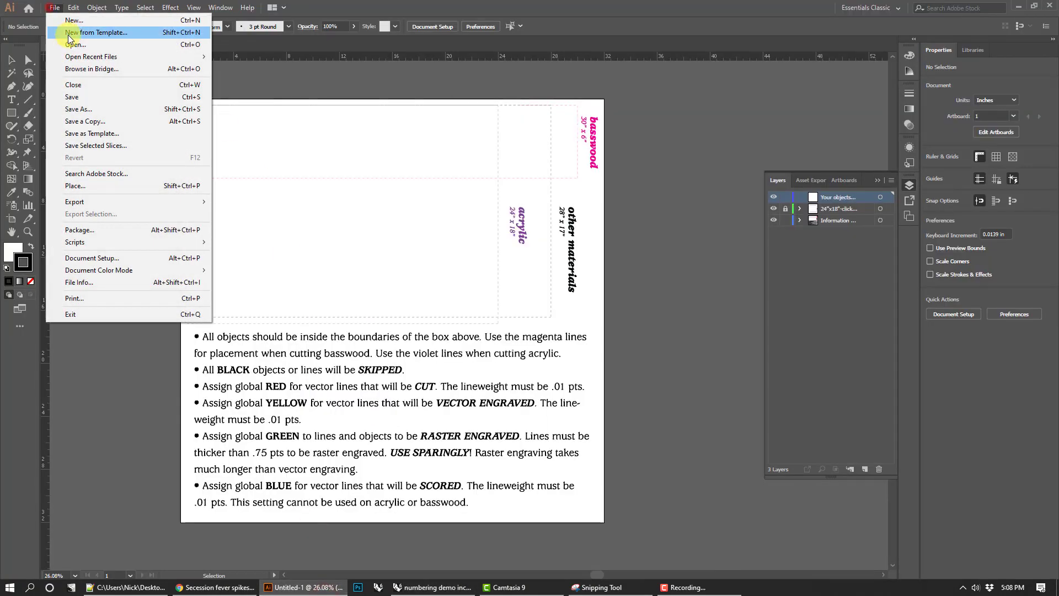
left_click(67, 43)
key("ctrl+o")
double_click(169, 154)
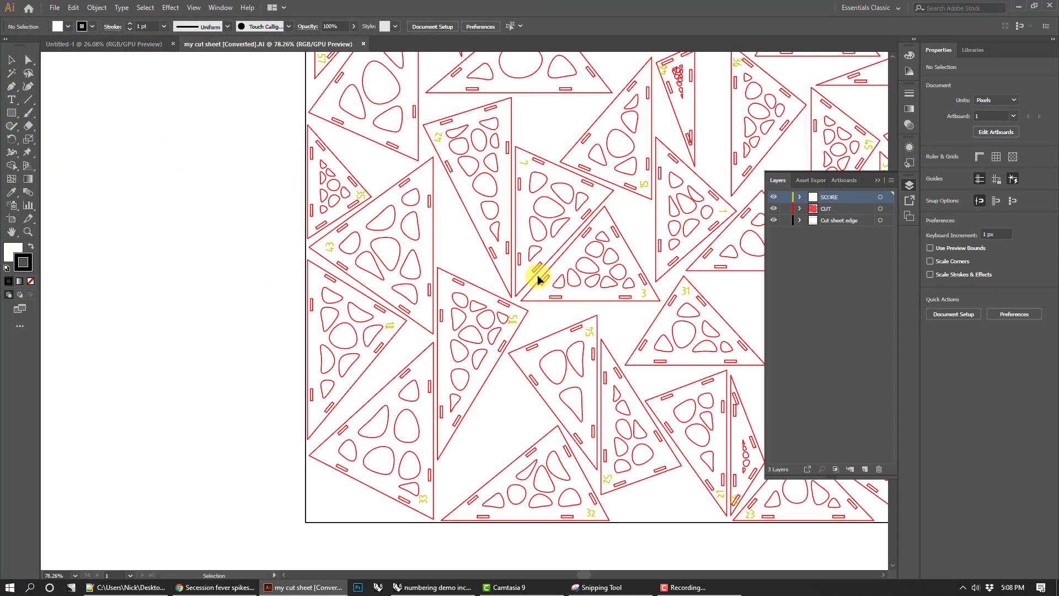
scroll(573, 286, "down", 1)
left_click_drag(628, 285, 381, 411)
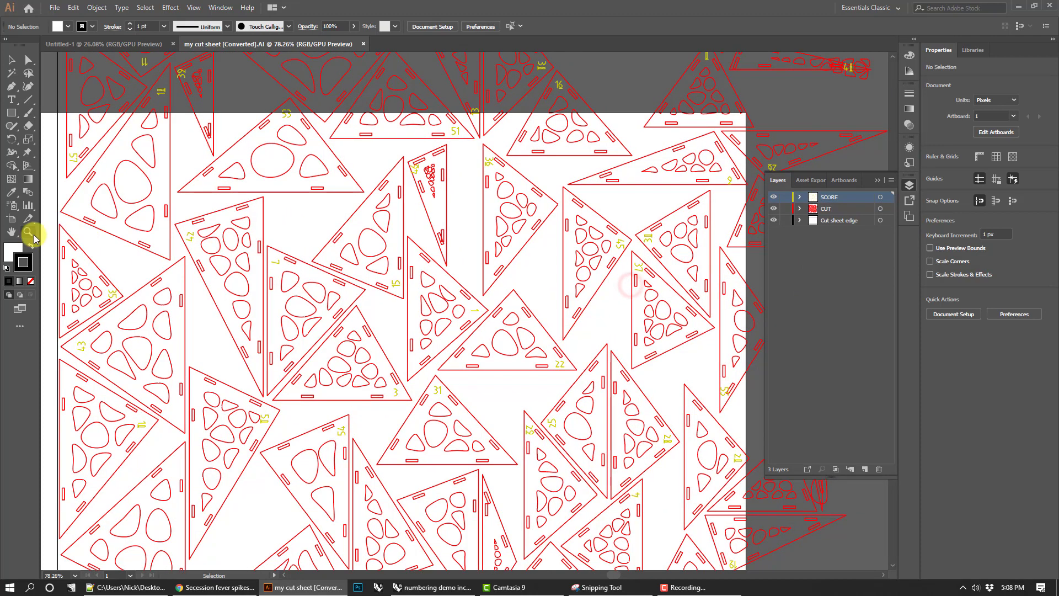
Move all the cut sheet artwork into the Untitled-1 laser template by cut and paste, with the template's Information layer locked.
key("ctrl+a")
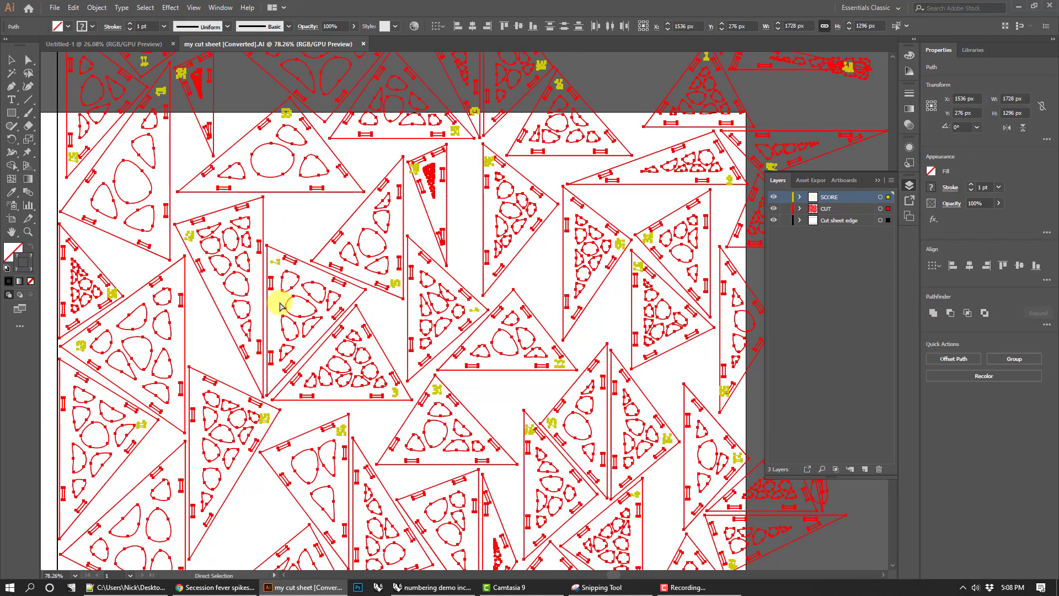
key("ctrl+x")
left_click(143, 44)
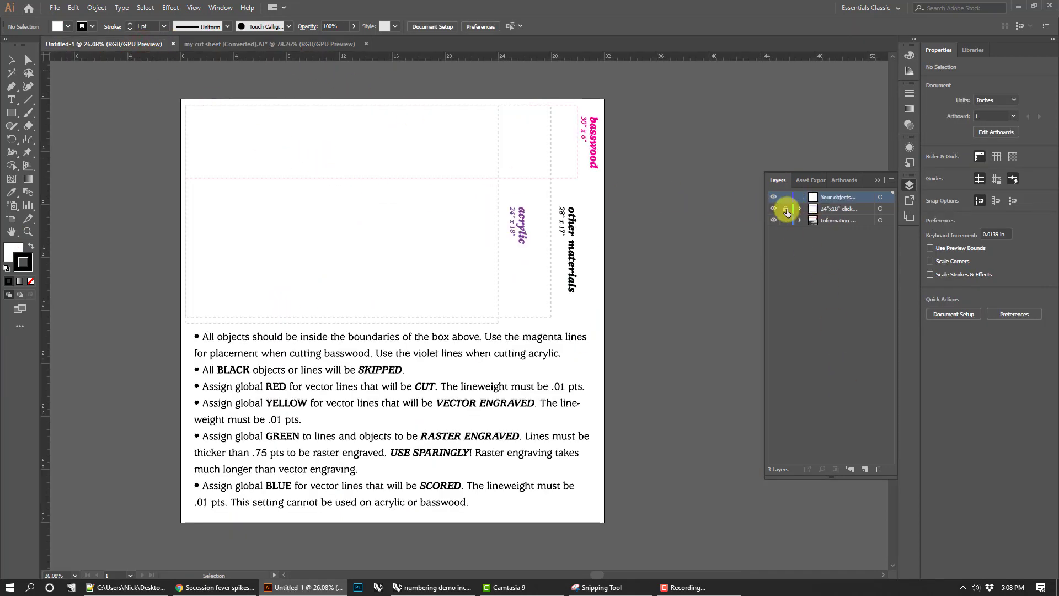
left_click(786, 220)
key("ctrl+v")
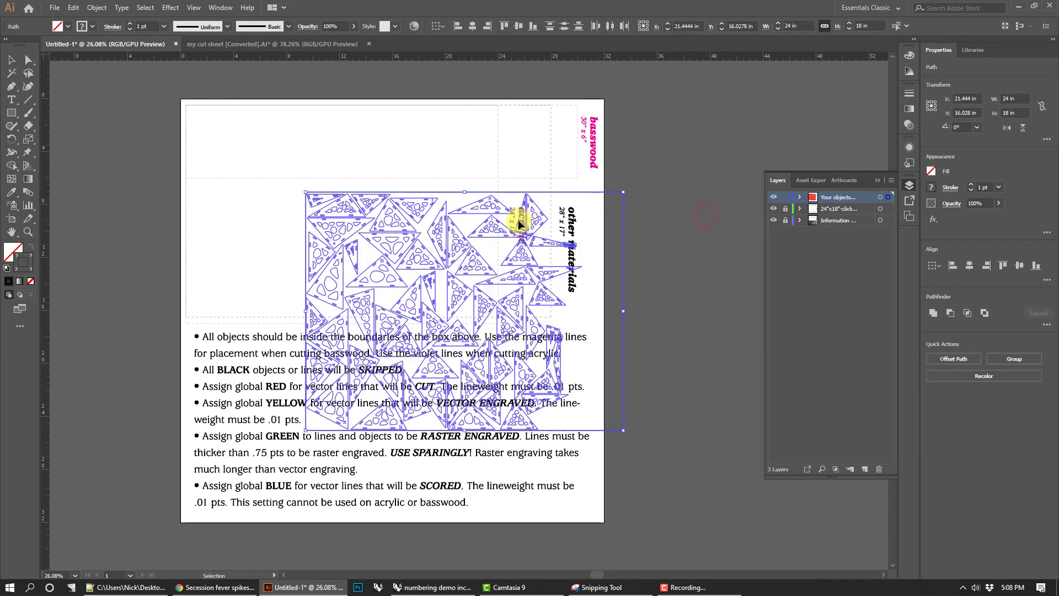
Align the pasted cut sheet with the upper-left corner of the template's material boundary boxes.
left_click_drag(468, 213, 718, 280)
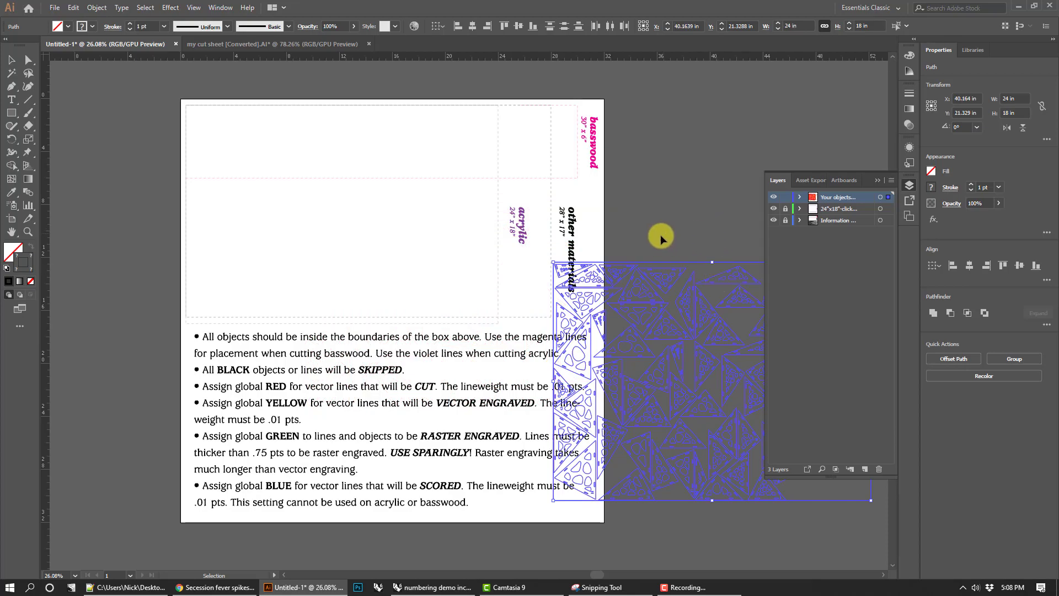
left_click_drag(627, 272, 257, 117)
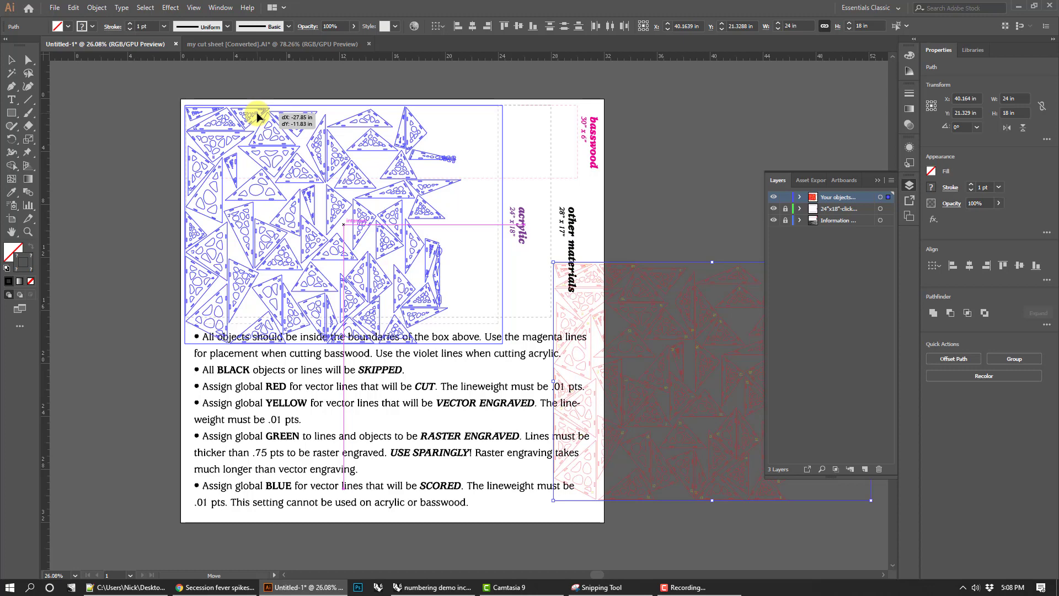
left_click_drag(257, 116, 259, 115)
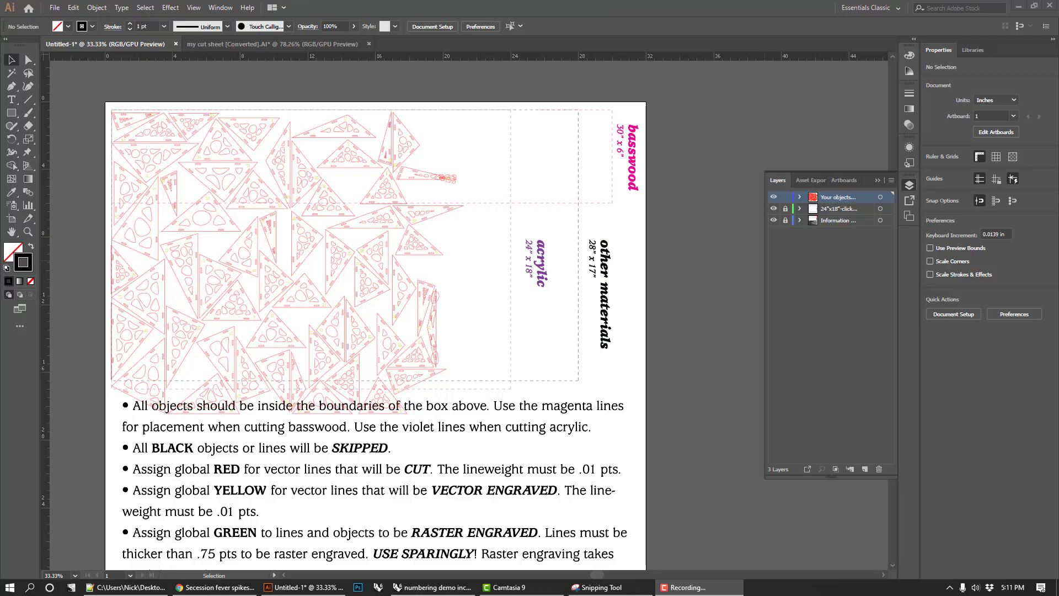
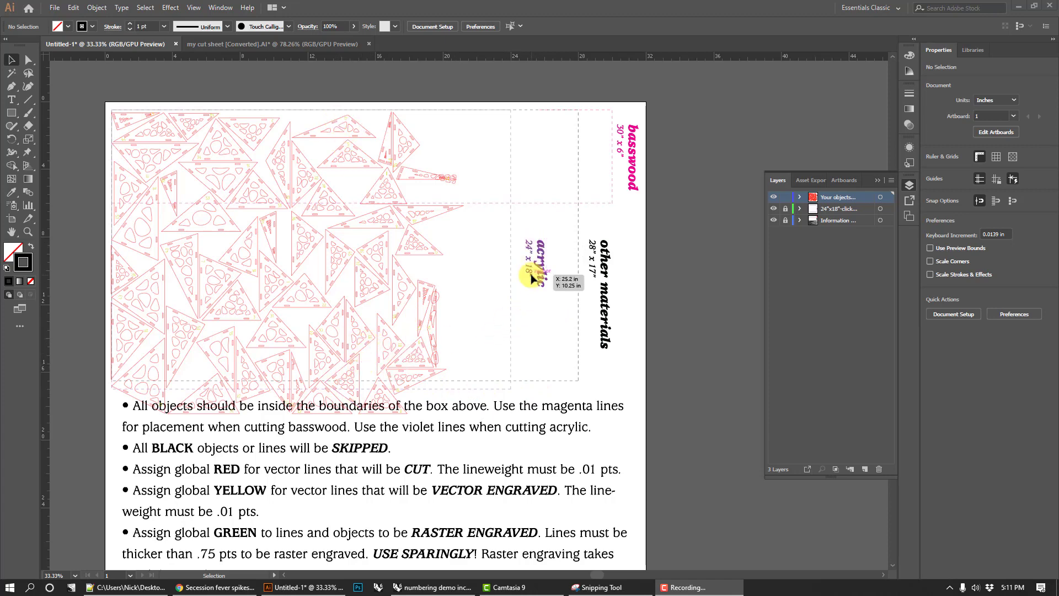
Switch to Rhinoceros and assign the 24 x 16 inch rectangle centred on the origin as the nesting component's sheet curve in Grasshopper.
left_click(426, 587)
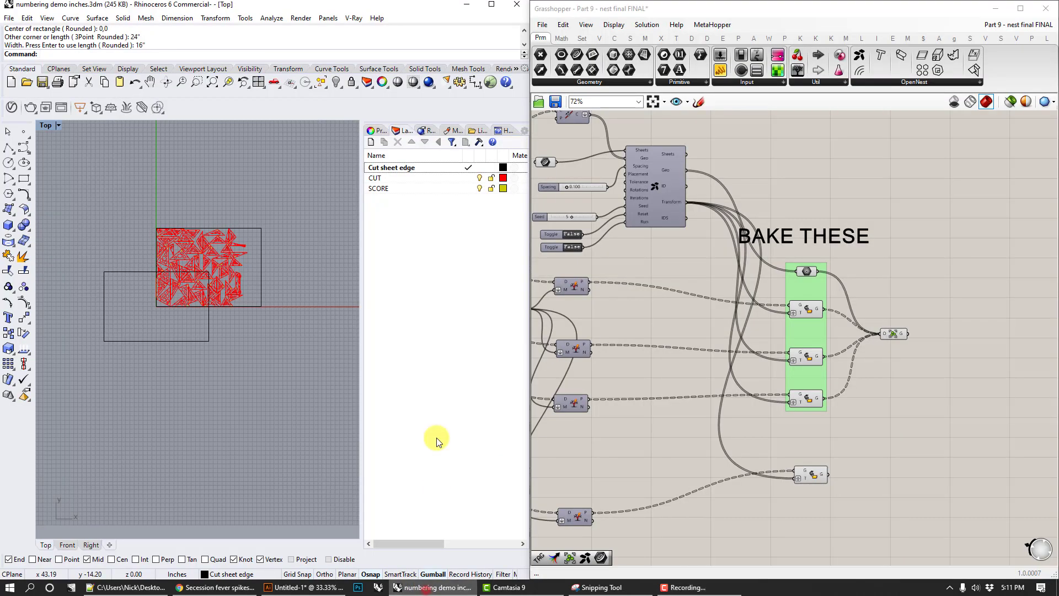
scroll(143, 309, "up", 4)
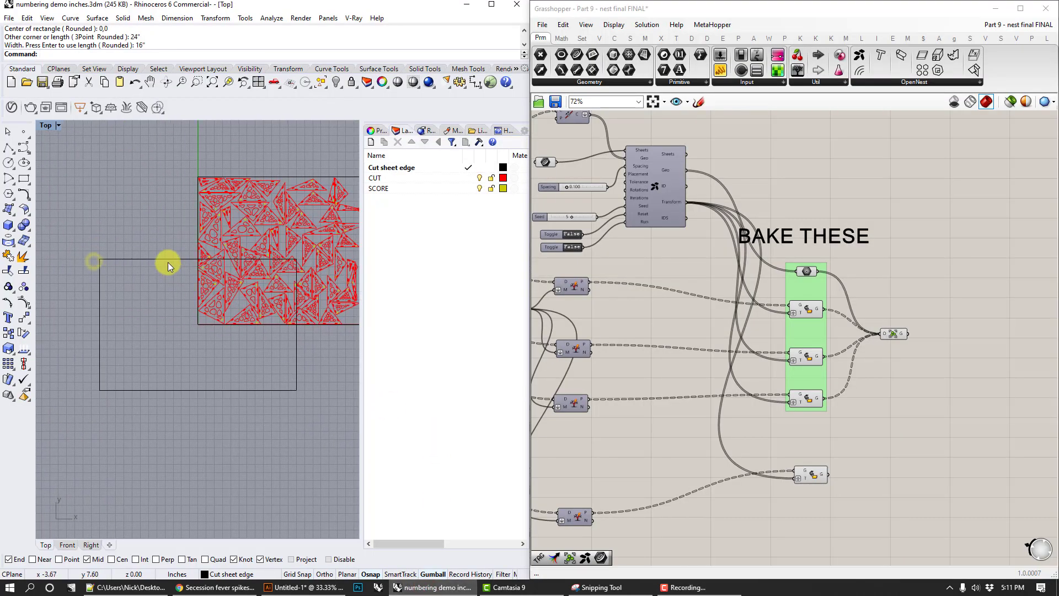
left_click(168, 261)
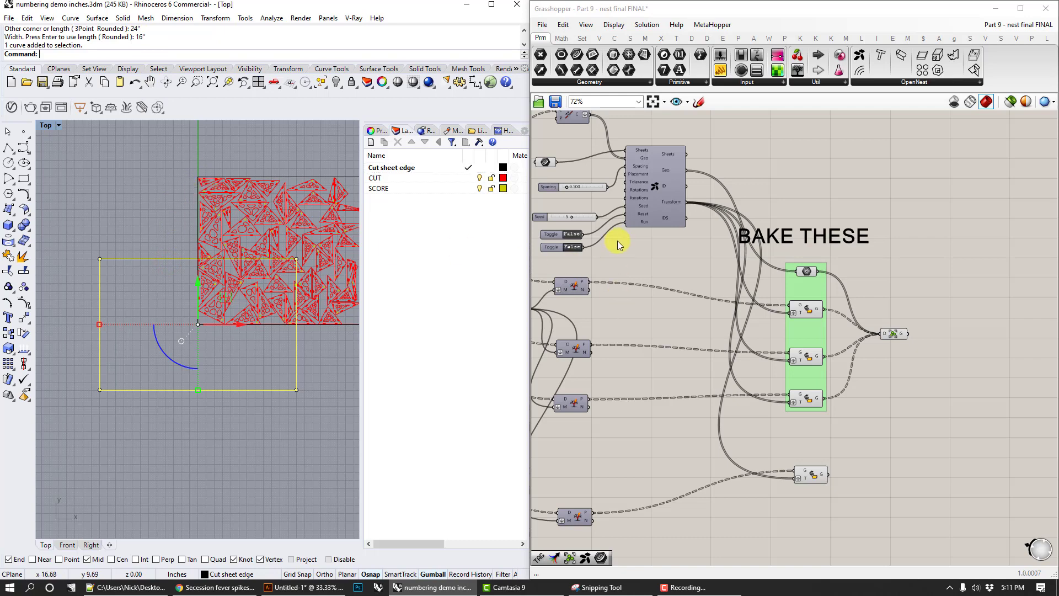
right_click_drag(617, 240, 699, 288)
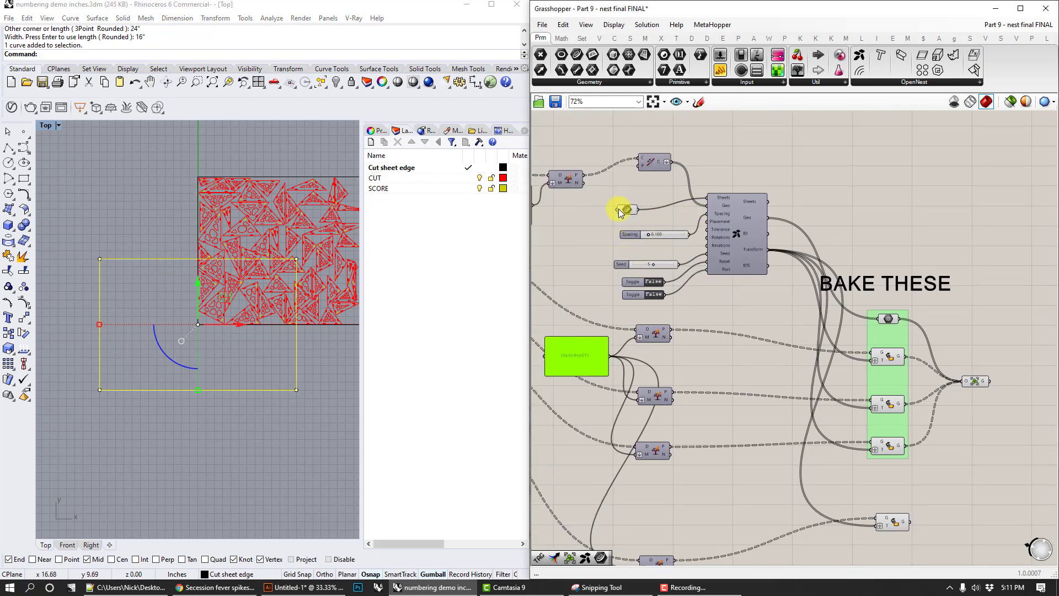
right_click(627, 210)
left_click(692, 356)
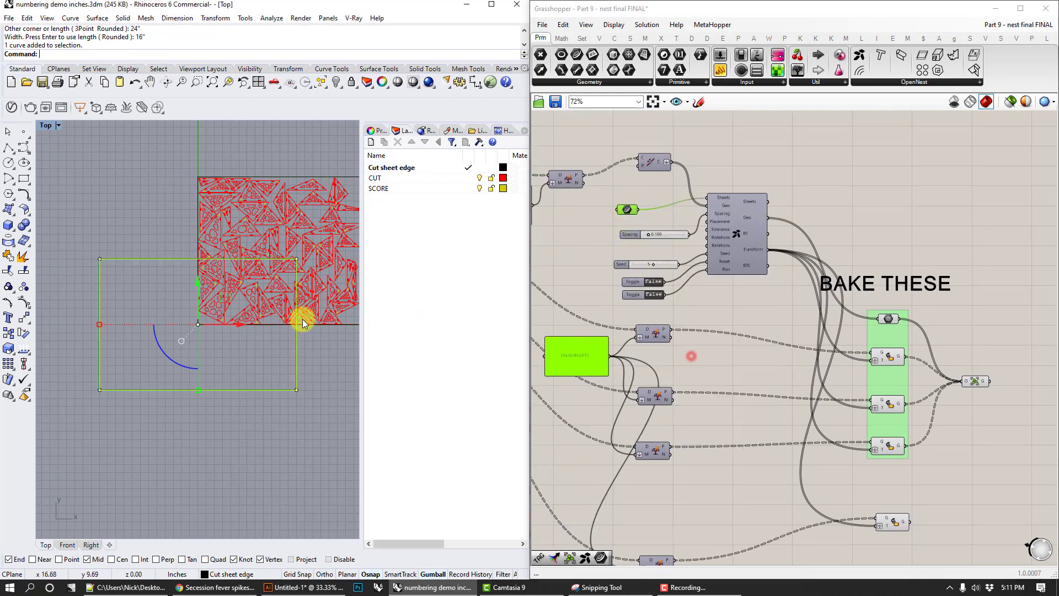
left_click(325, 368)
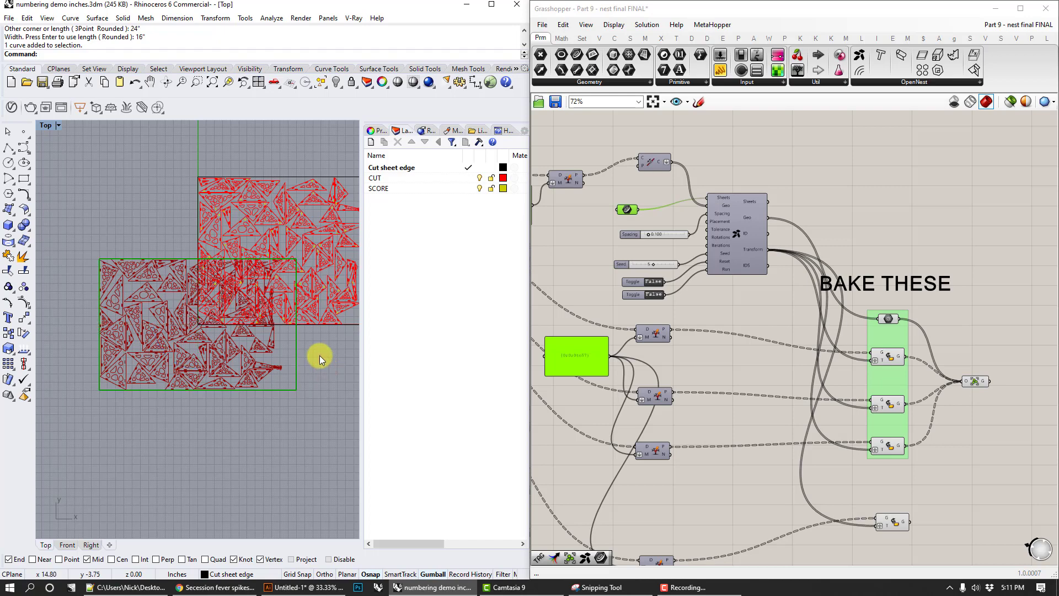
Delete the old baked cut sheet and its parts, keeping only the new sheet rectangle by inverting its selection.
right_click_drag(319, 396, 176, 391)
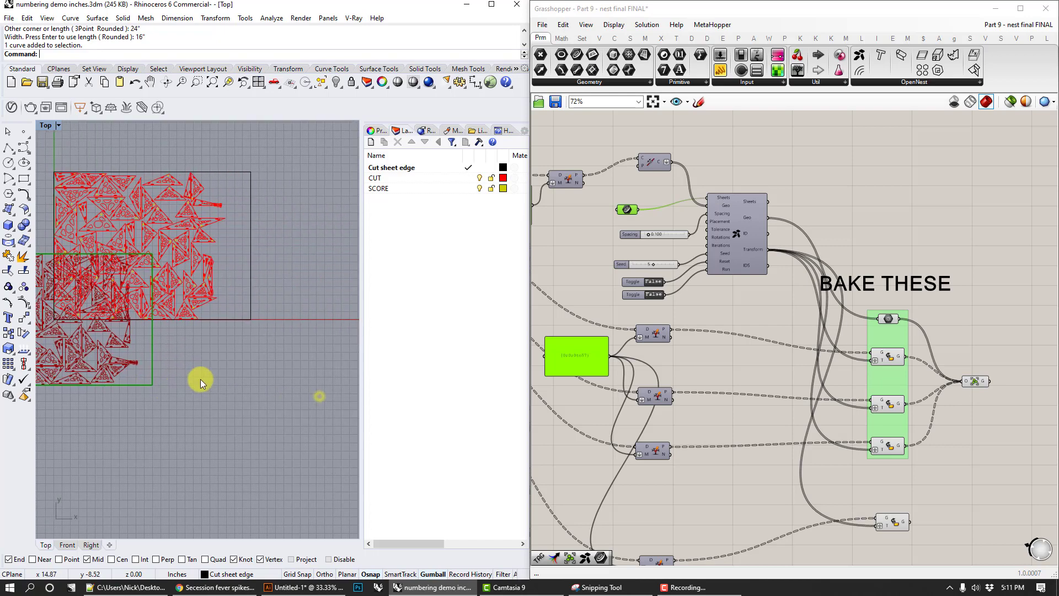
left_click_drag(267, 331, 187, 234)
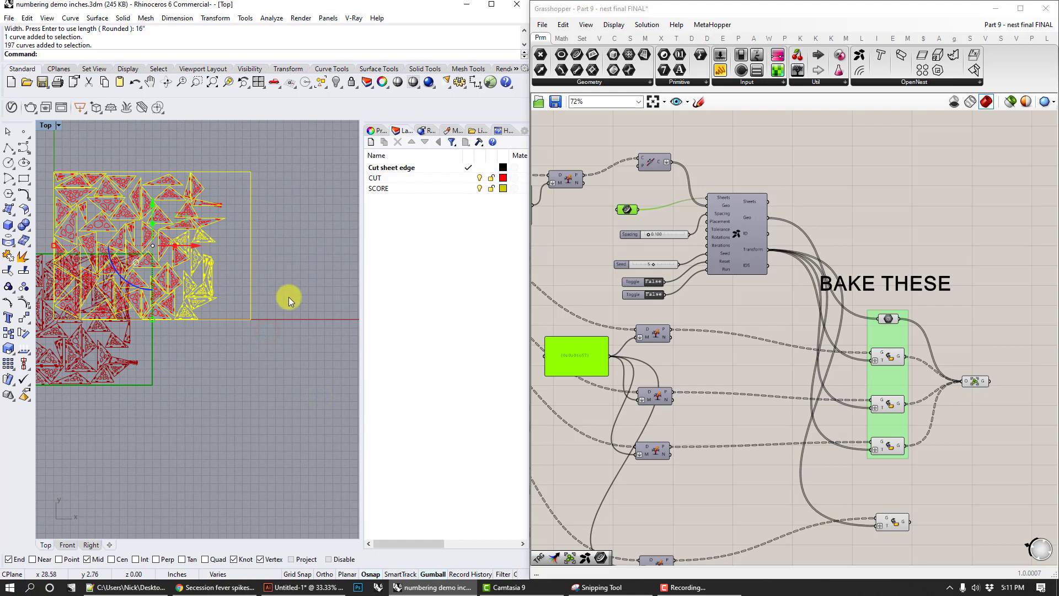
key("Delete")
left_click(194, 226)
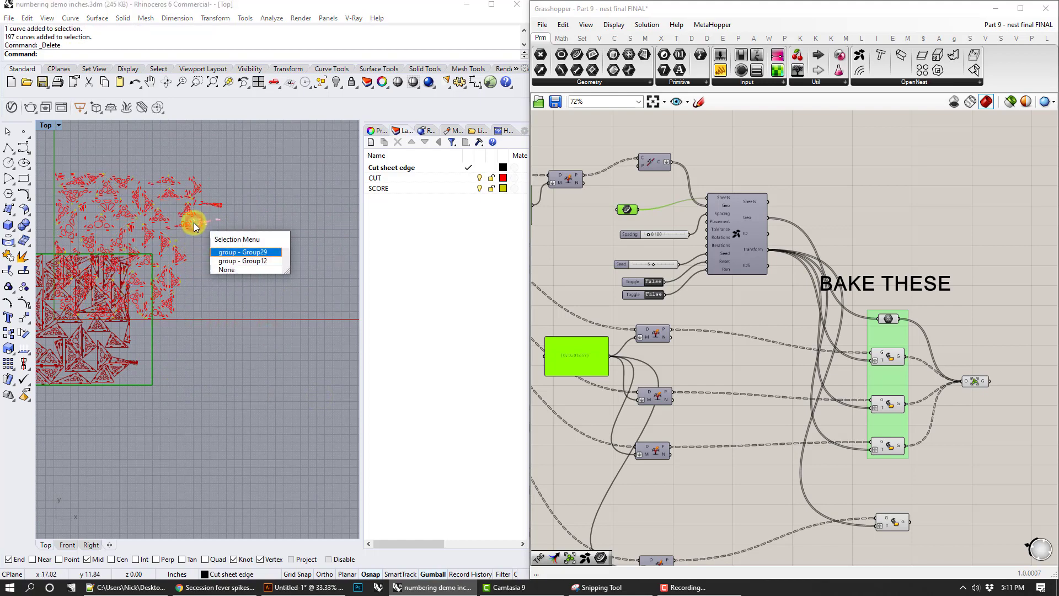
key("Return")
right_click_drag(189, 255, 309, 259)
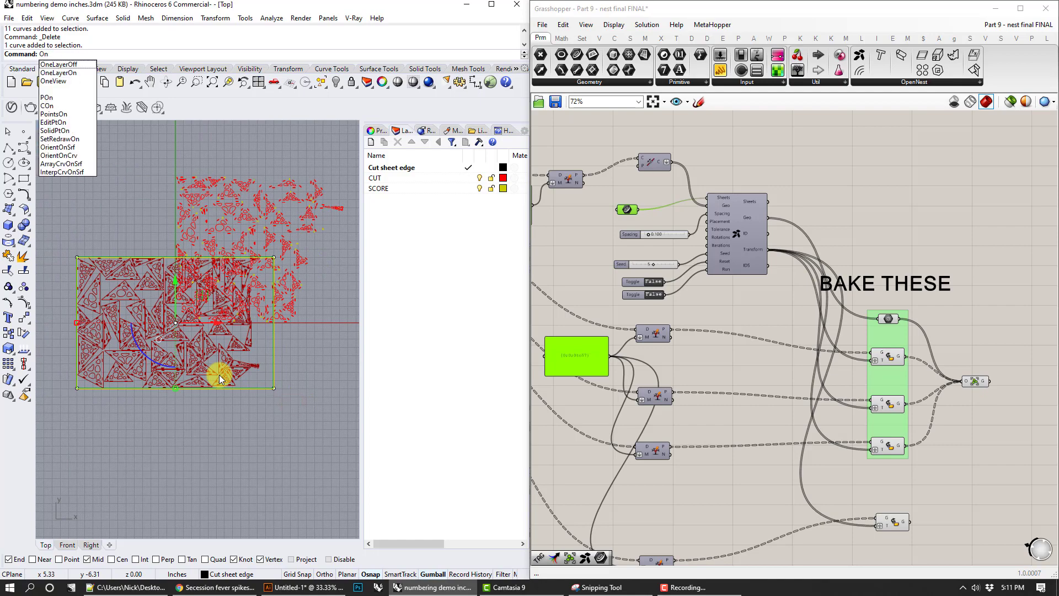
key("Escape")
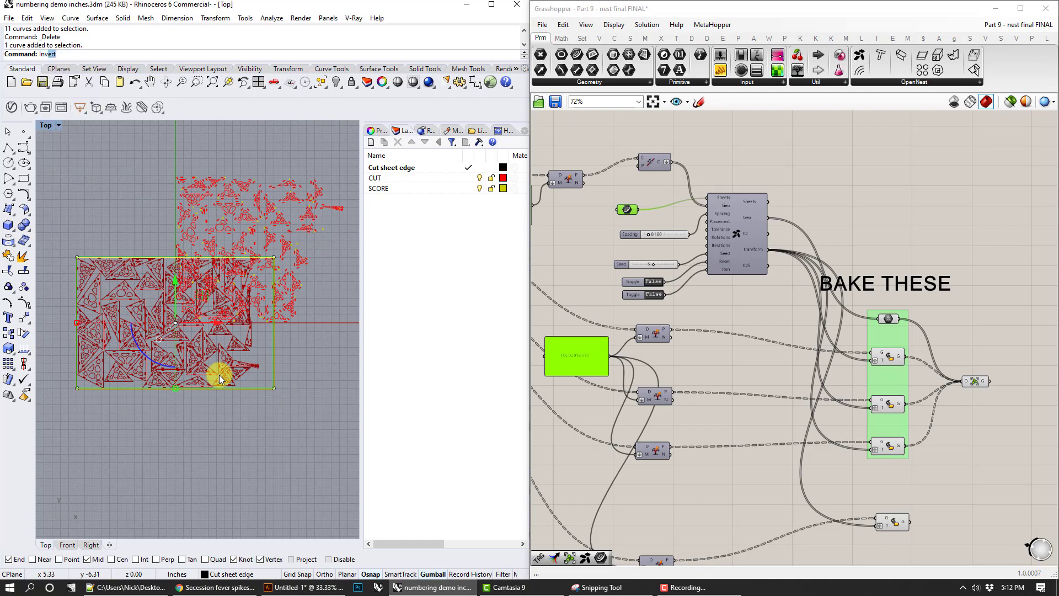
key("Return")
key("Delete")
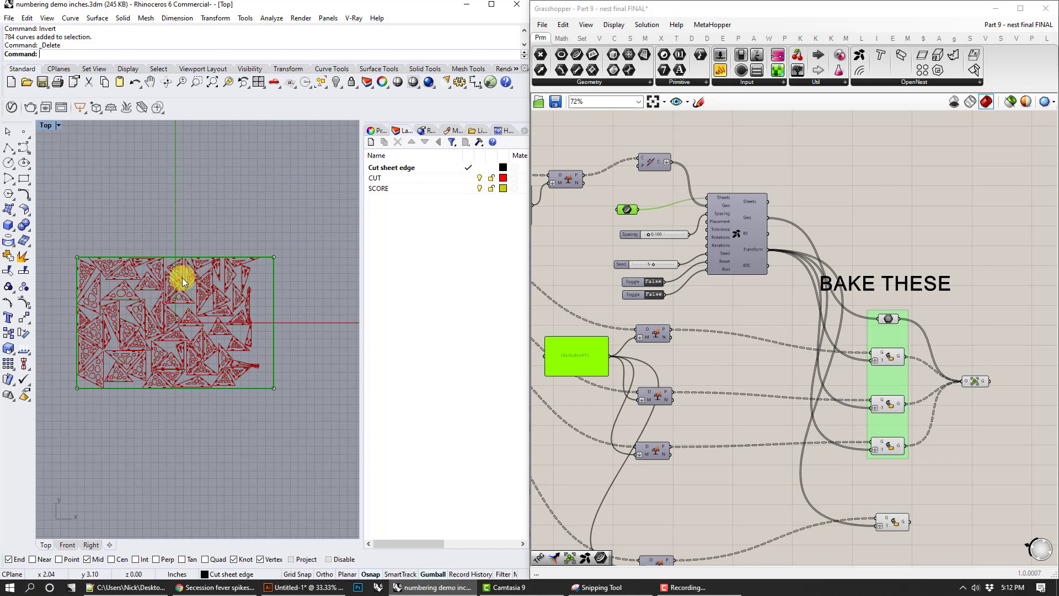
Examine the new nested layout for part spacing and overlaps, especially around the long thin triangle near the sheet's lower-right corner.
scroll(183, 282, "up", 6)
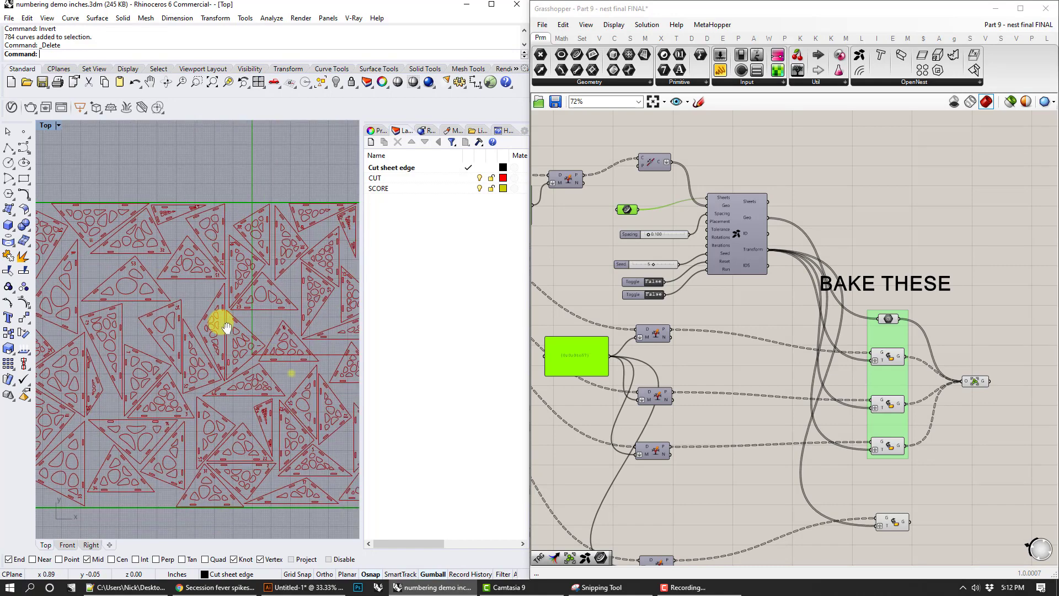
scroll(207, 312, "down", 3)
scroll(280, 370, "up", 3)
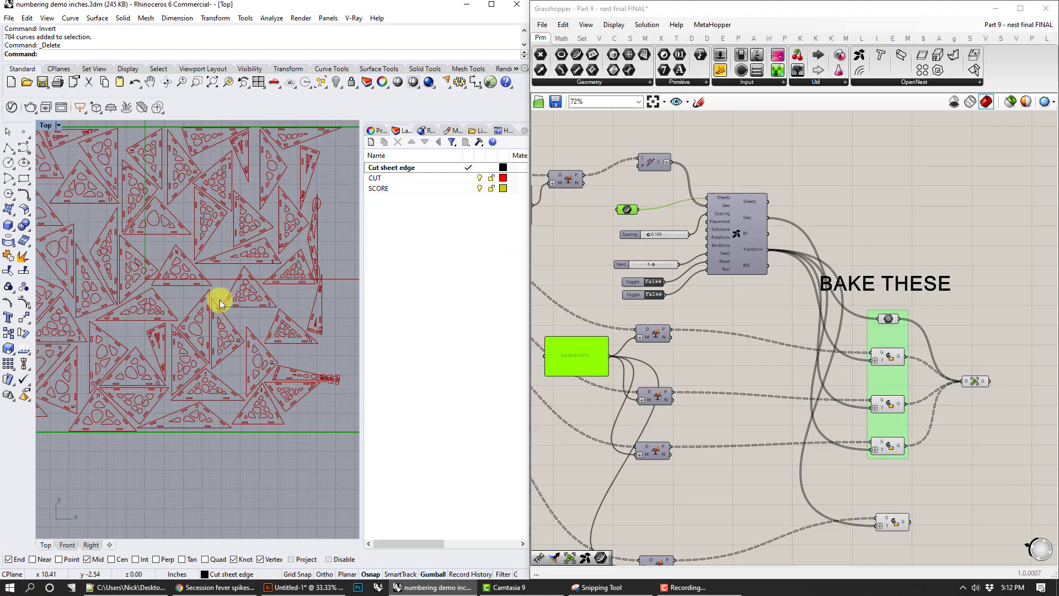
scroll(326, 382, "up", 4)
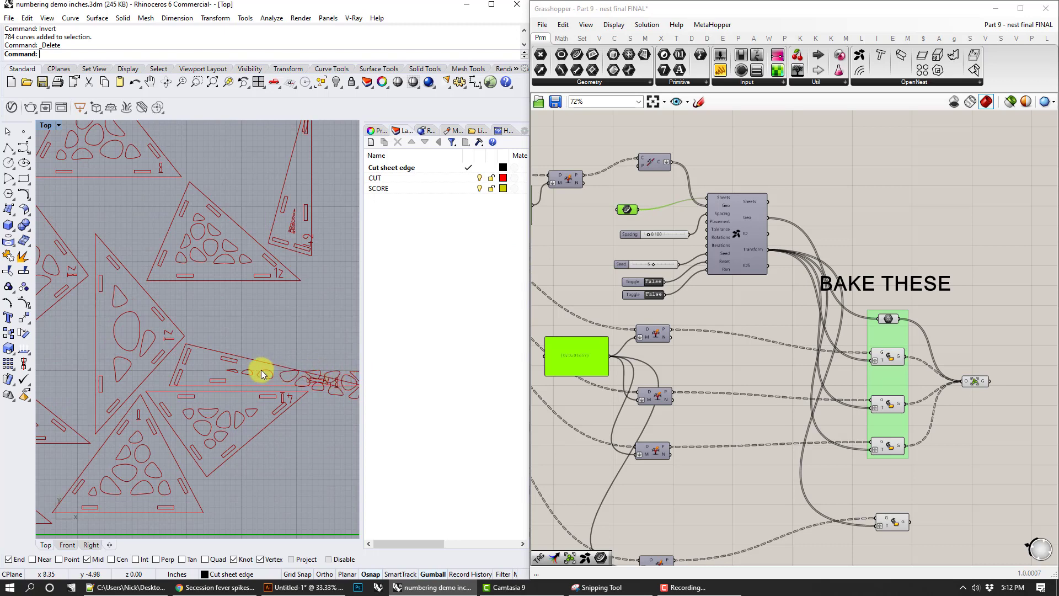
scroll(289, 355, "down", 2)
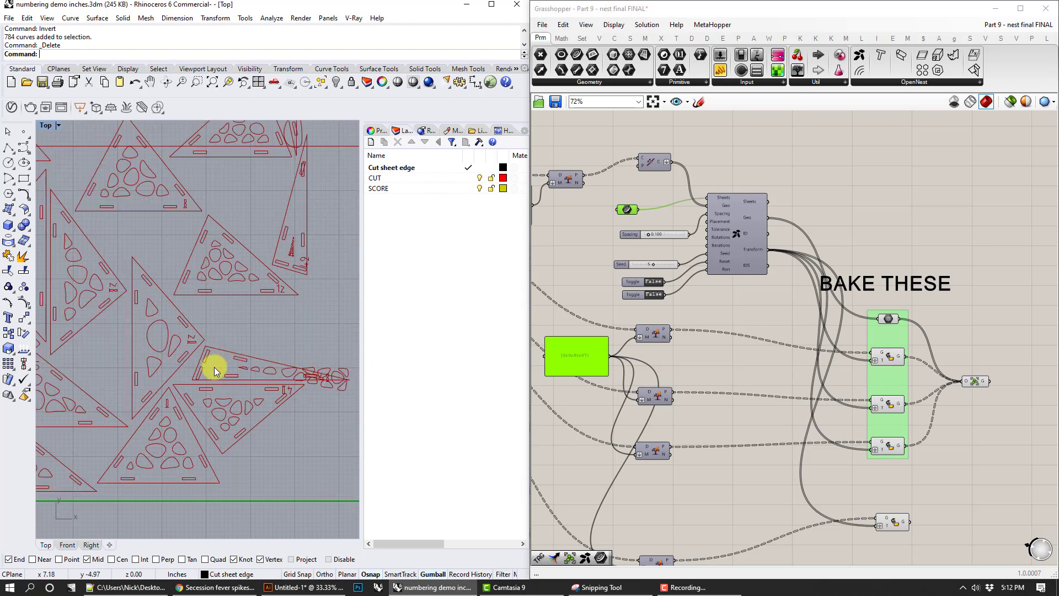
scroll(286, 390, "up", 5)
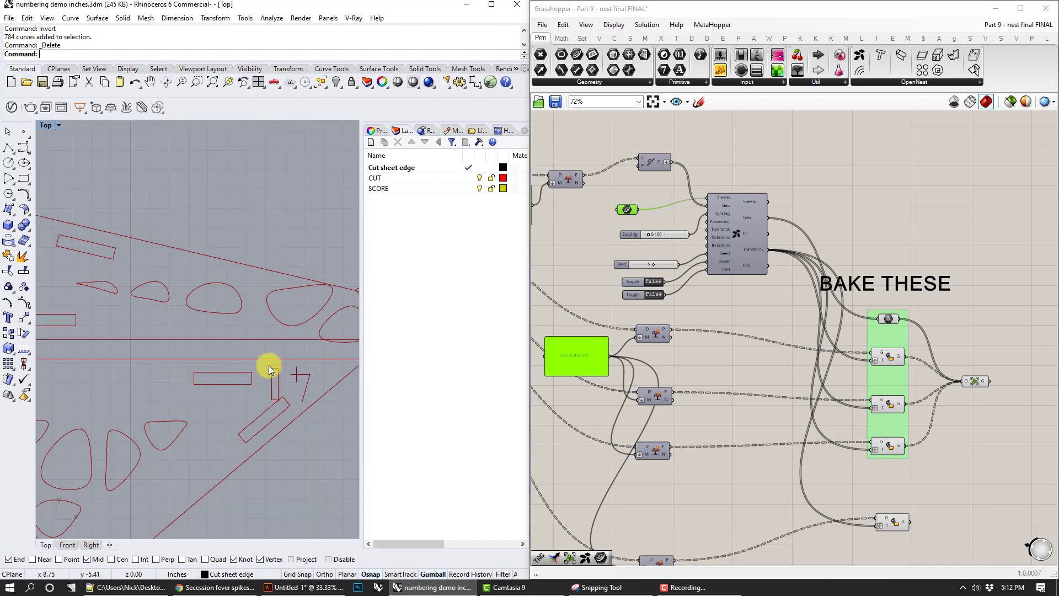
scroll(283, 362, "down", 5)
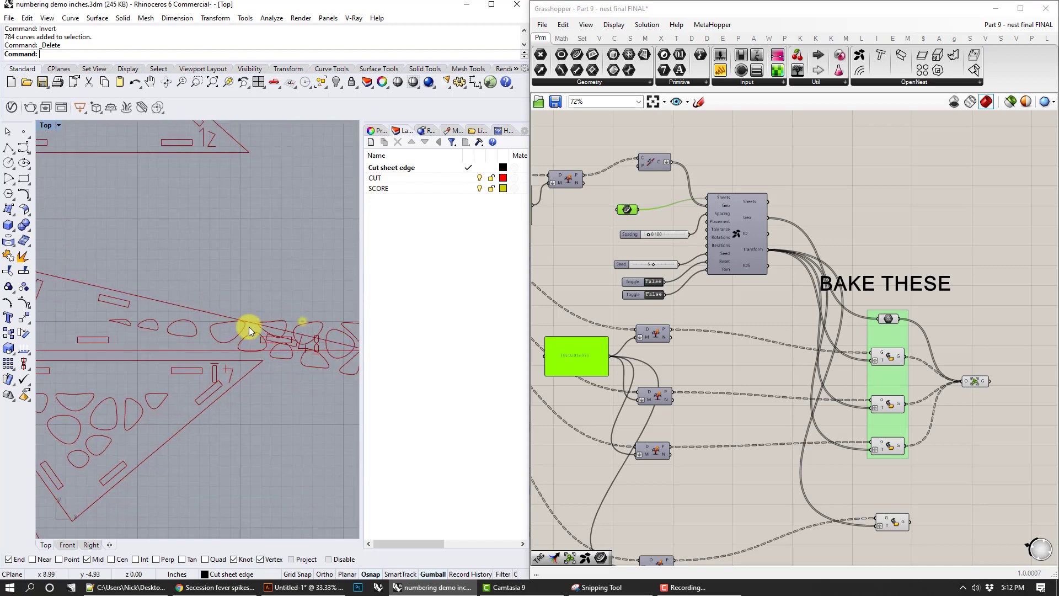
scroll(240, 335, "down", 3)
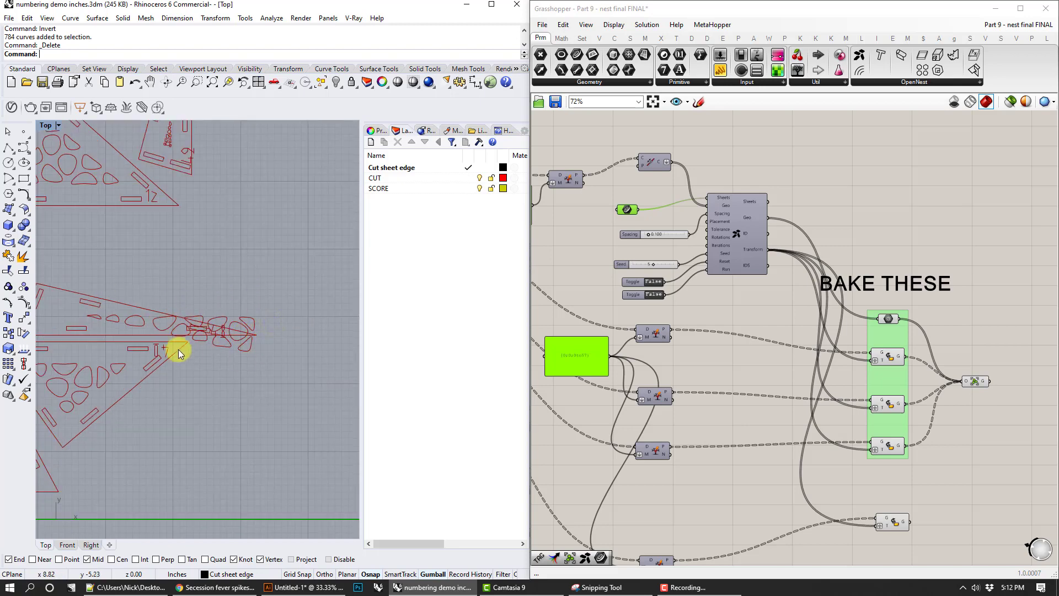
Examine the slots and openings at the wide end of the long thin triangle and its spacing from neighbouring parts.
scroll(179, 350, "down", 2)
right_click_drag(192, 348, 260, 350)
scroll(117, 333, "up", 8)
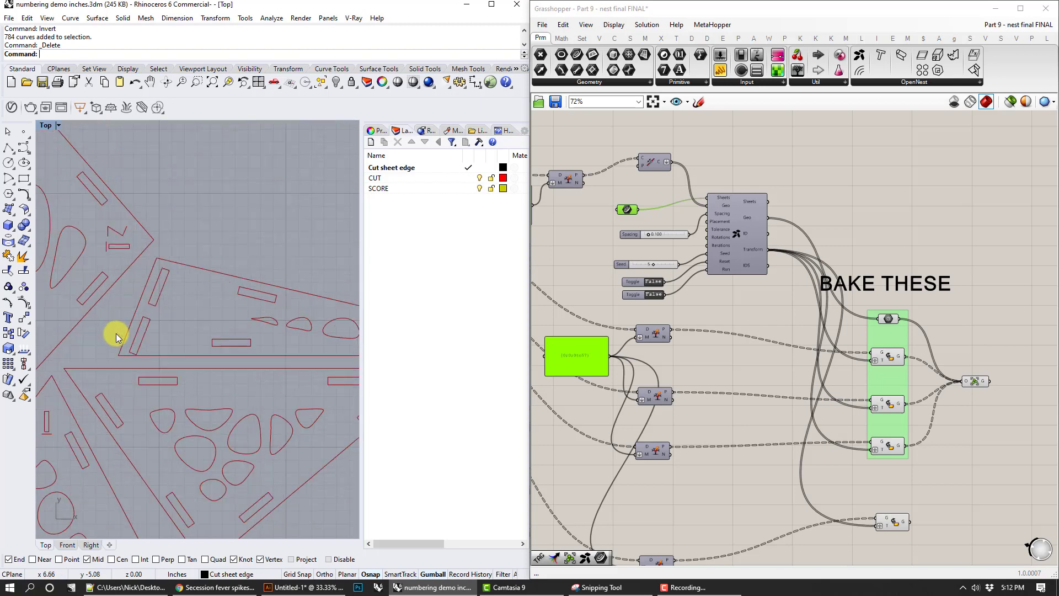
scroll(119, 337, "up", 1)
scroll(157, 309, "up", 1)
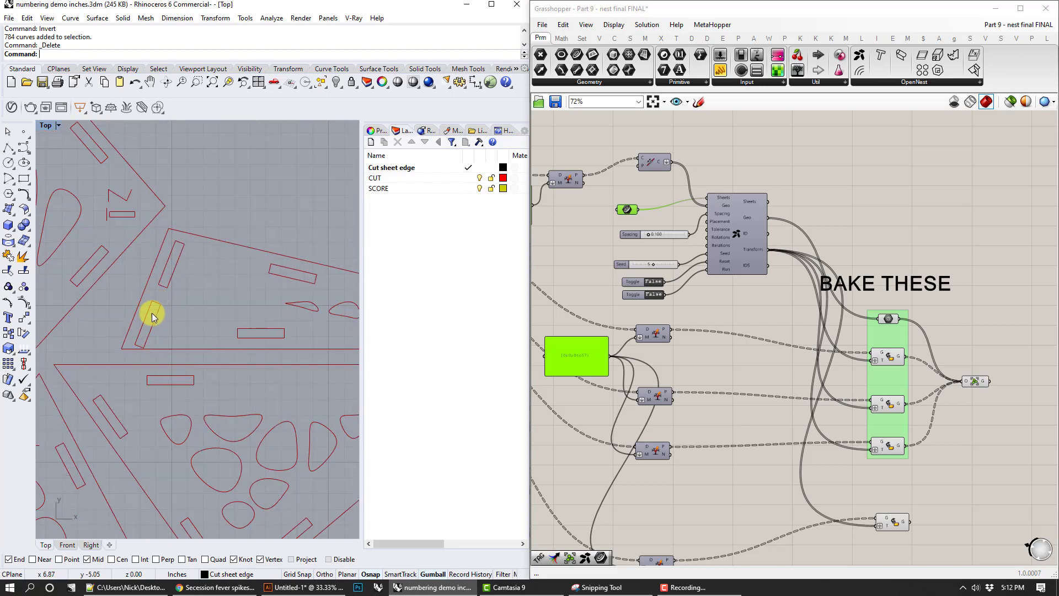
scroll(171, 327, "down", 5)
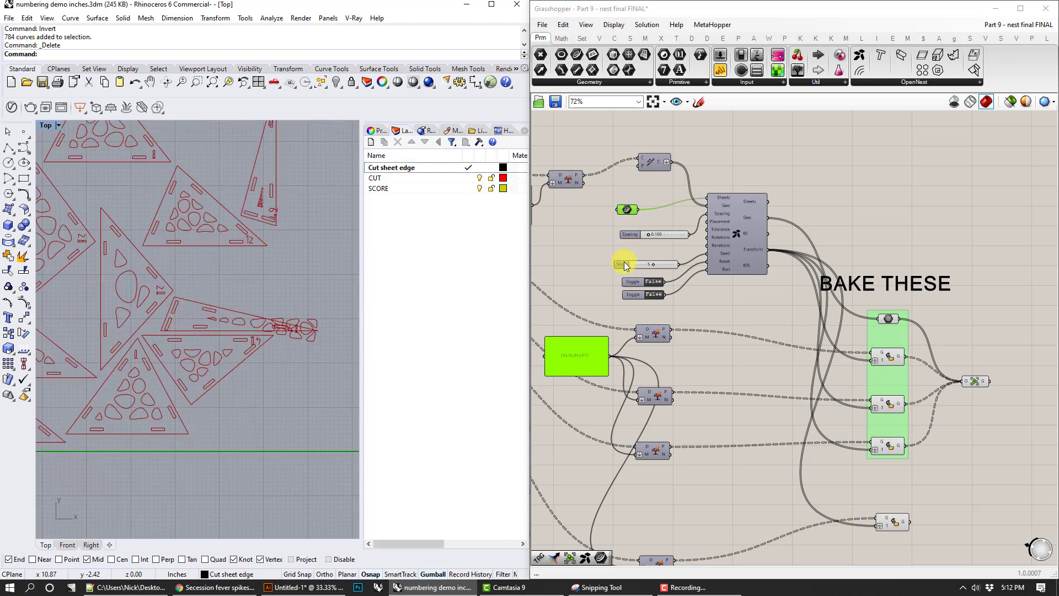
Turn on the custom preview of the connector slots in Grasshopper and set the Rhino viewport to the Perspective view.
scroll(787, 317, "down", 5)
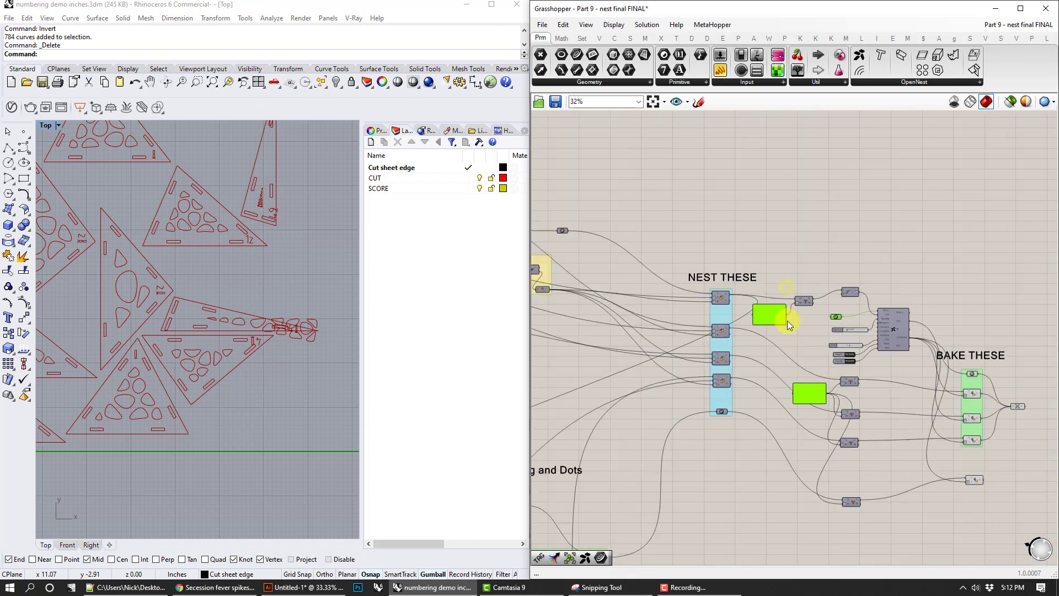
right_click_drag(593, 265, 717, 271)
scroll(669, 215, "up", 4)
scroll(669, 213, "up", 3)
right_click(719, 214)
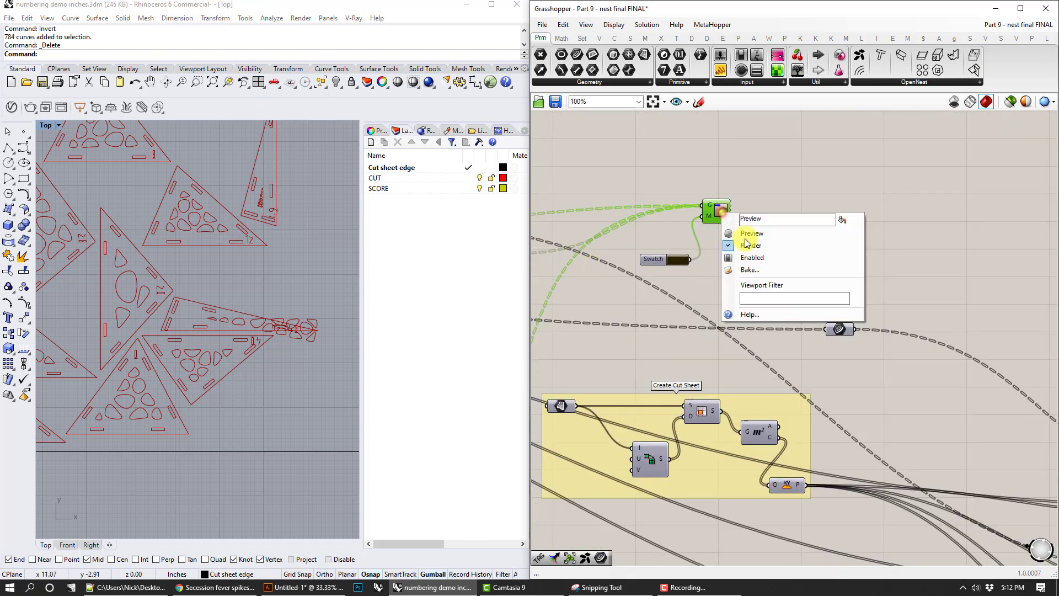
left_click(753, 233)
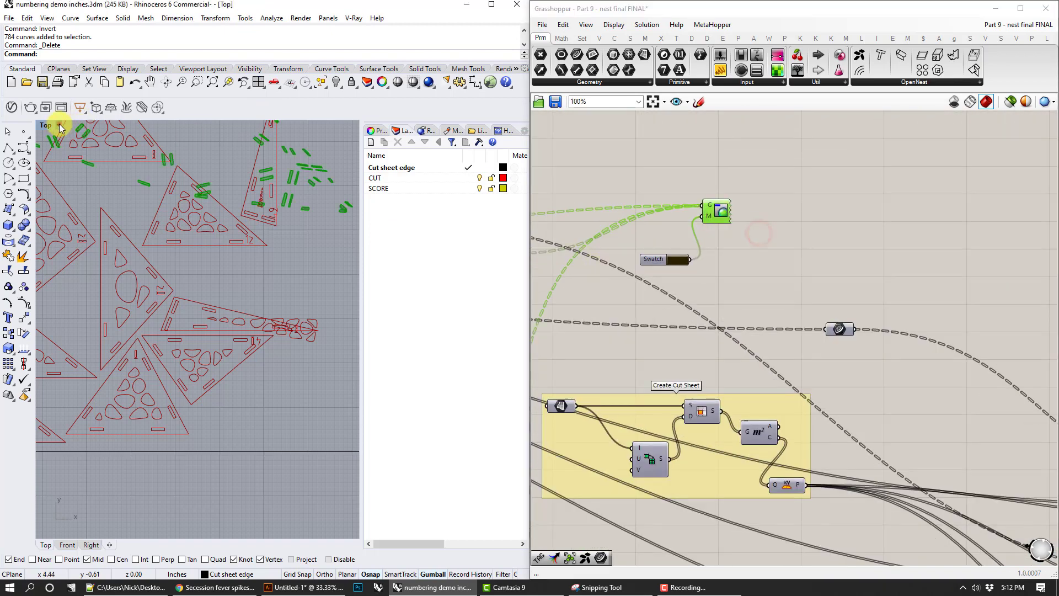
left_click(58, 126)
mouse_move(147, 347)
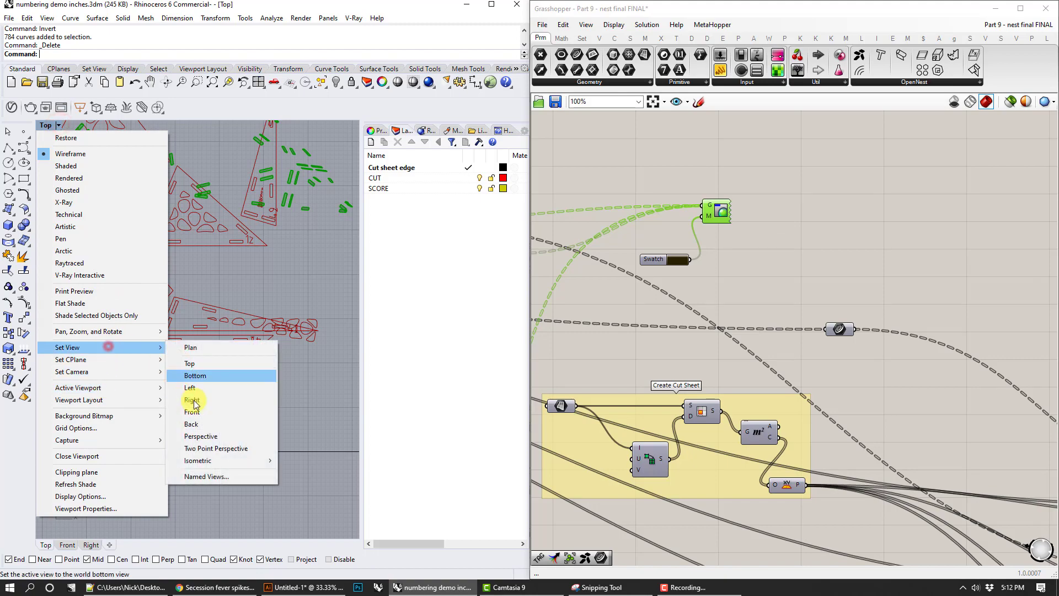
left_click(193, 435)
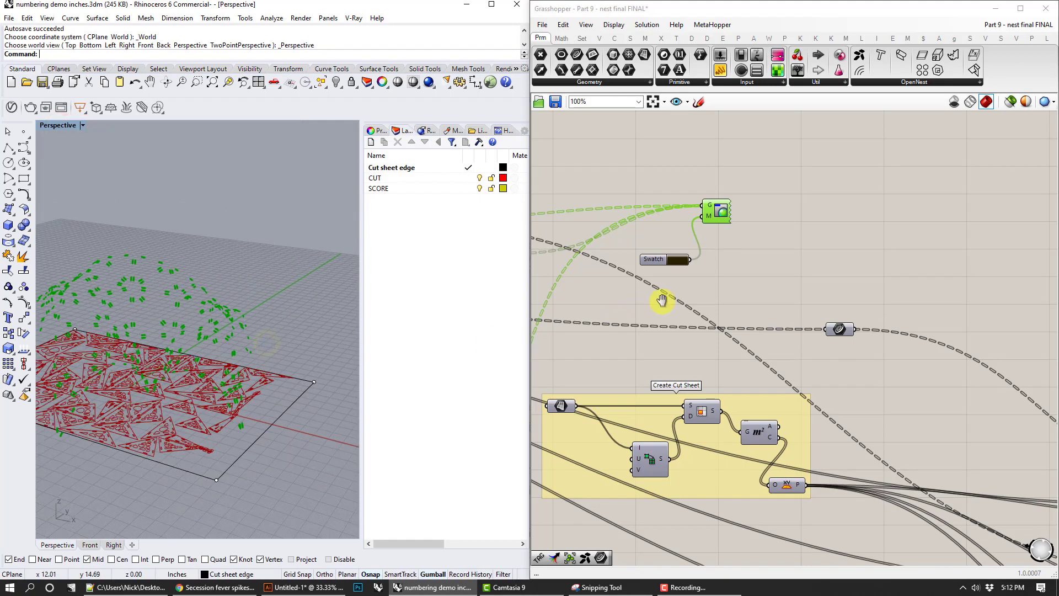
Turn on the custom preview of the patterned panels fed by the "For Visualization ONLY" group.
scroll(663, 300, "down", 5)
scroll(796, 255, "down", 4)
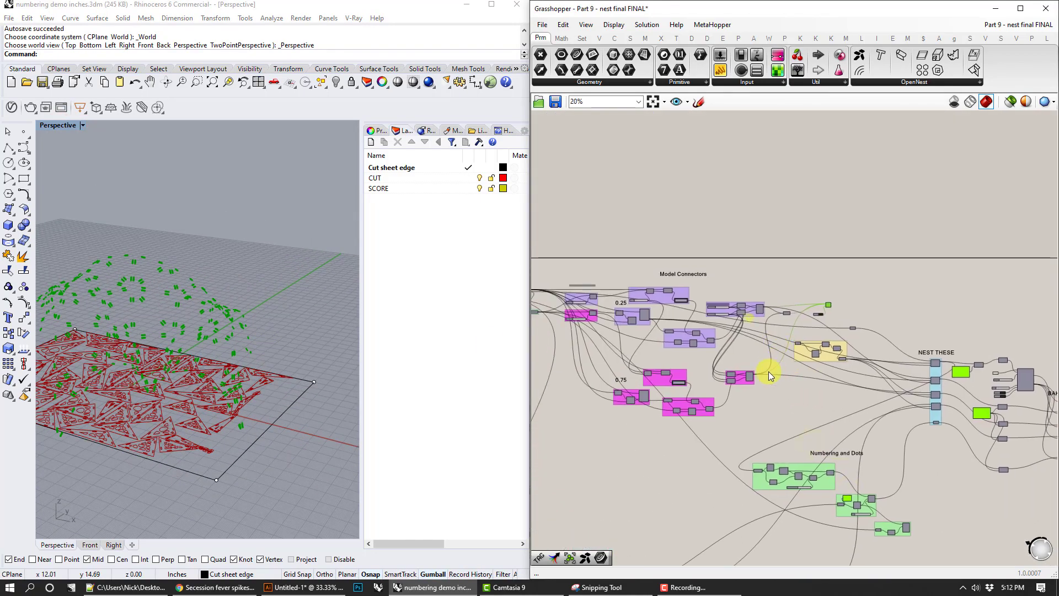
scroll(769, 372, "up", 2)
right_click_drag(799, 450, 770, 277)
scroll(773, 281, "down", 3)
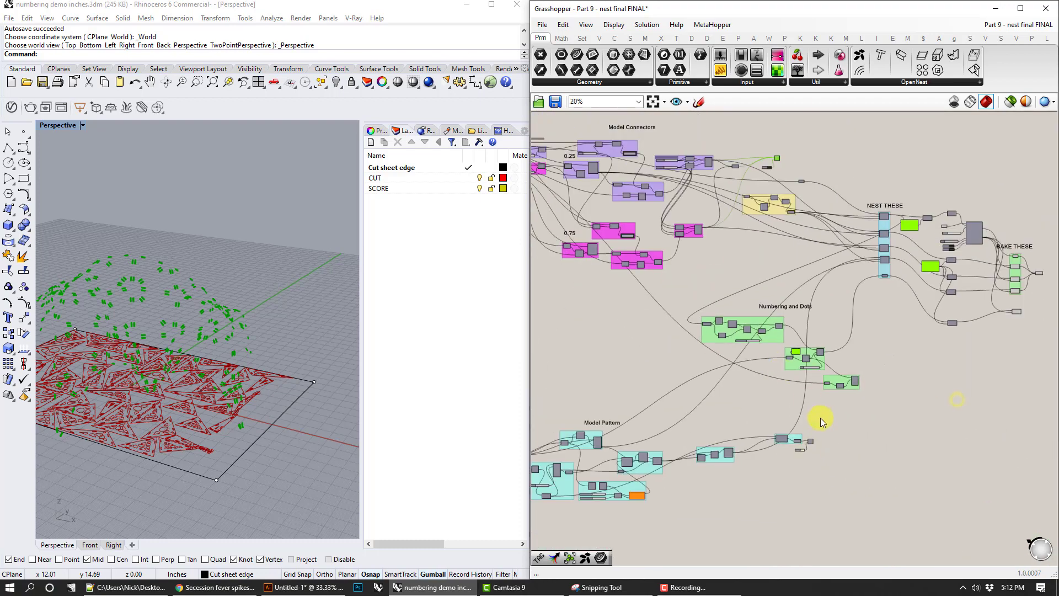
scroll(813, 444, "up", 6)
left_click(804, 447)
left_click(785, 357)
scroll(746, 312, "down", 5)
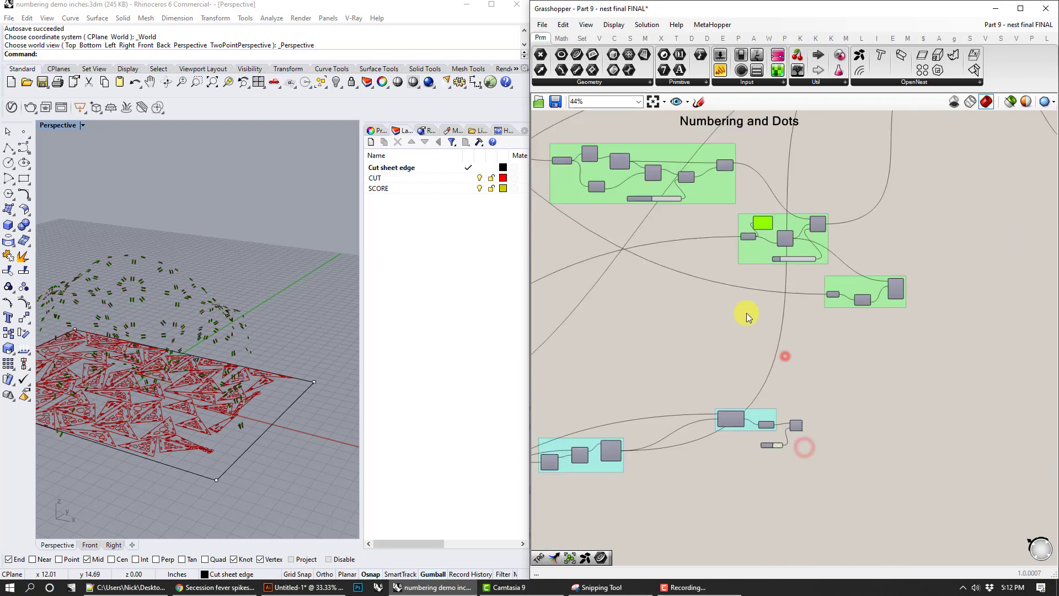
right_click_drag(726, 185, 851, 355)
scroll(797, 250, "up", 4)
right_click_drag(908, 237, 857, 303)
scroll(846, 249, "up", 2)
scroll(847, 342, "down", 5)
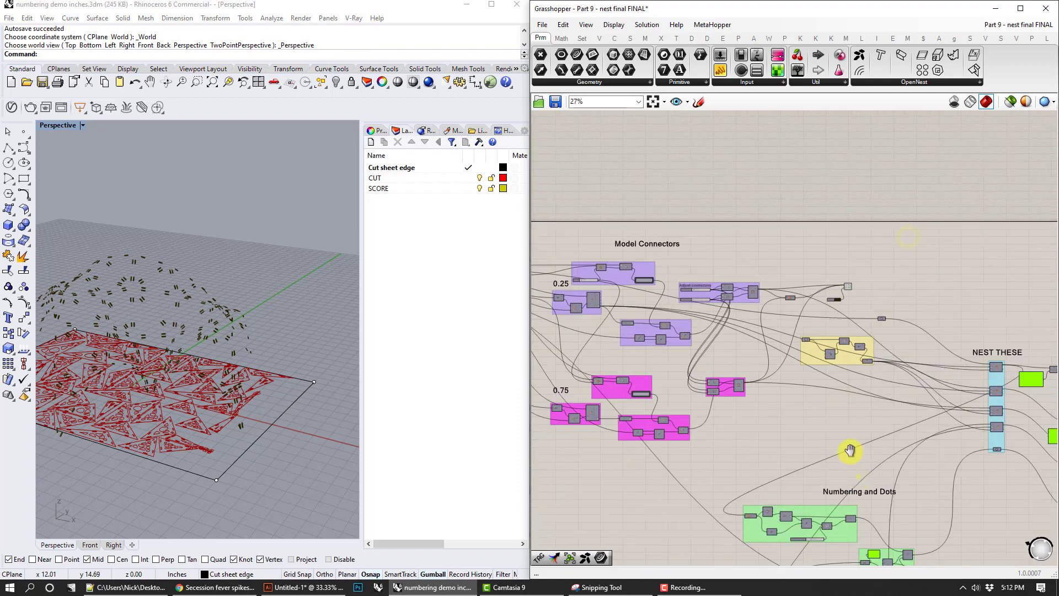
right_click_drag(858, 475, 784, 358)
scroll(834, 511, "up", 6)
right_click_drag(835, 499, 822, 353)
scroll(833, 396, "up", 3)
right_click(828, 415)
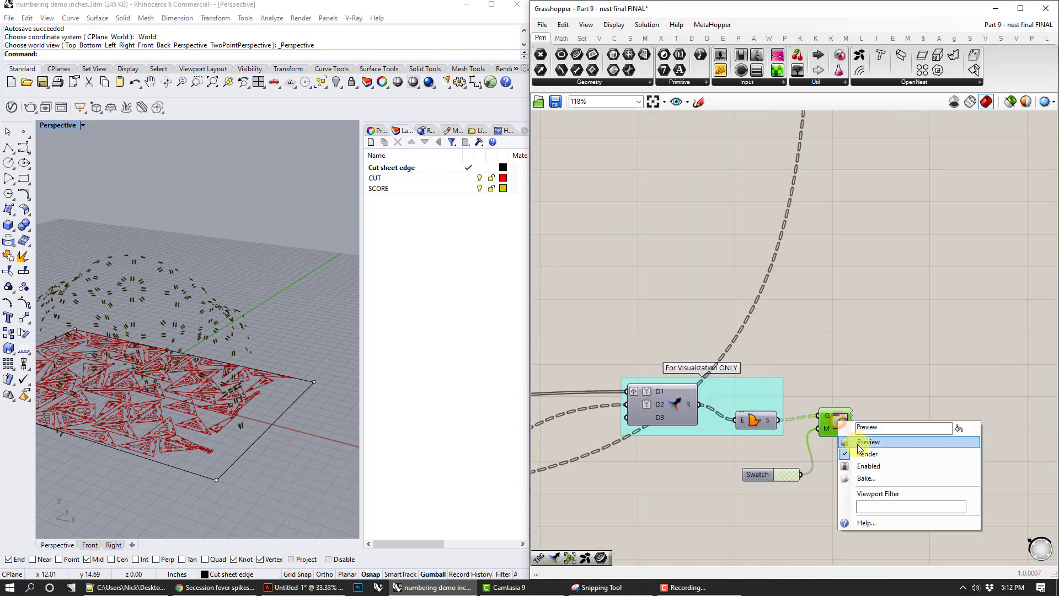
left_click(856, 442)
Examine the model's narrow leg triangles and how their openings meet the panel edges, and hide the patterned panel preview.
scroll(229, 346, "up", 10)
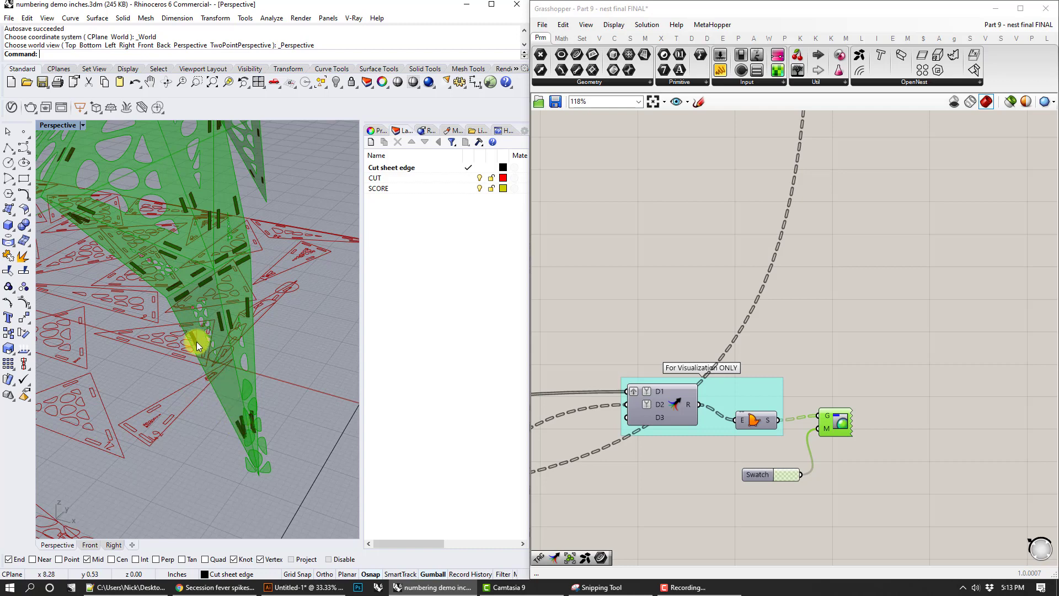
scroll(273, 321, "down", 10)
right_click_drag(178, 327, 158, 354)
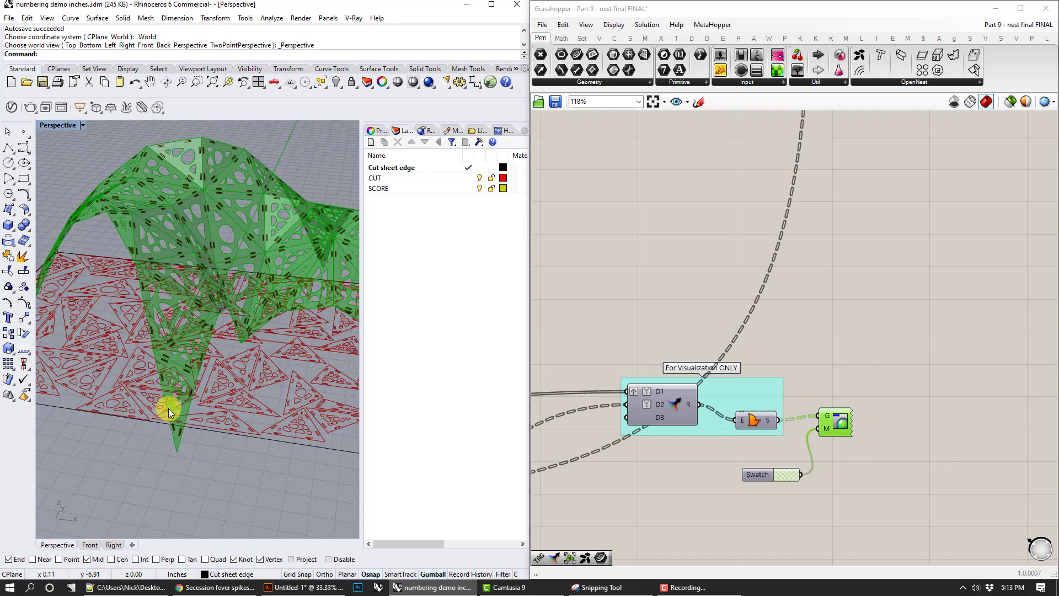
scroll(171, 419, "up", 3)
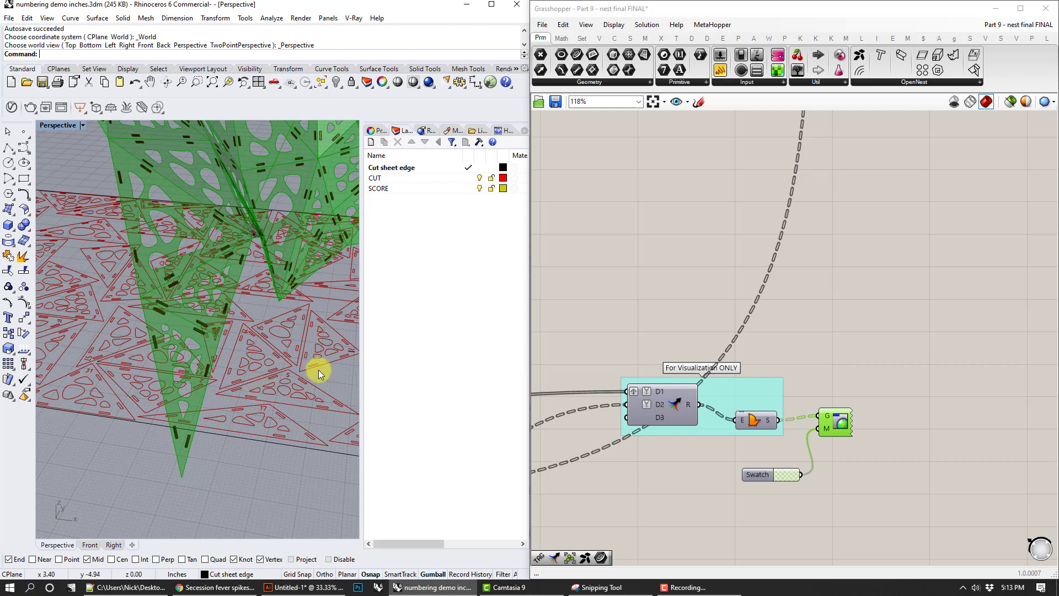
right_click_drag(203, 280, 237, 286)
right_click(846, 422)
left_click(876, 442)
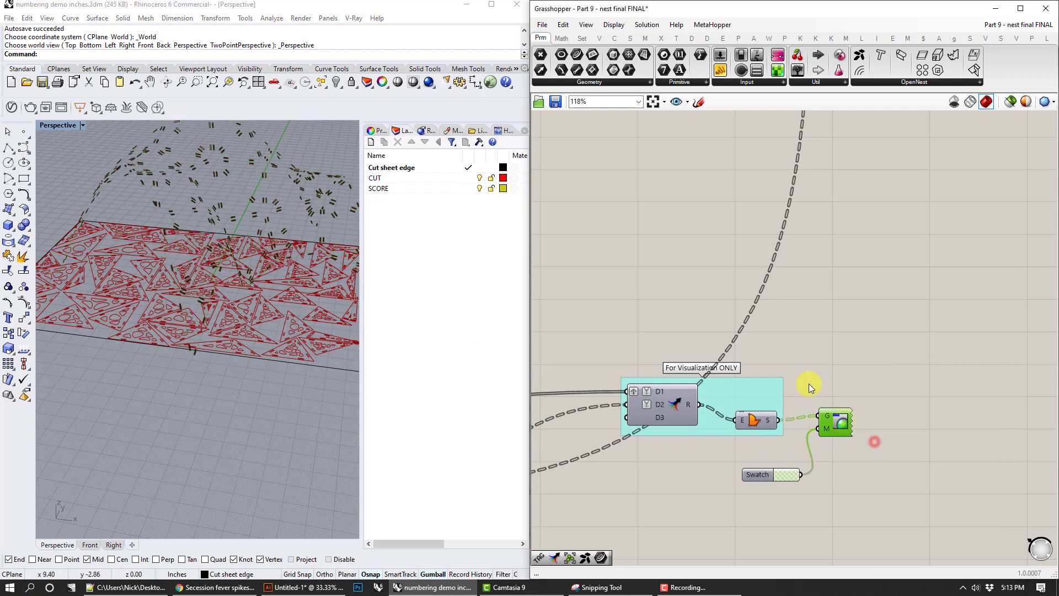
Turn off the custom preview of the connector slots so only the nested layout is displayed.
scroll(808, 382, "down", 3)
right_click_drag(859, 210, 834, 404)
scroll(755, 391, "up", 1)
right_click_drag(754, 392, 738, 413)
right_click_drag(928, 192, 745, 278)
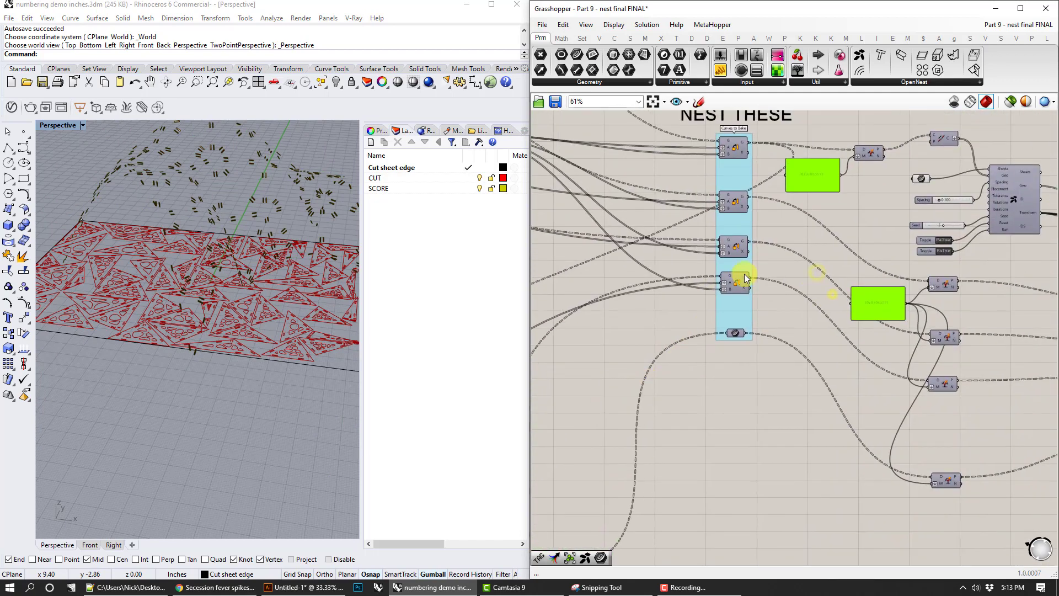
right_click_drag(833, 250, 693, 316)
right_click_drag(802, 263, 729, 238)
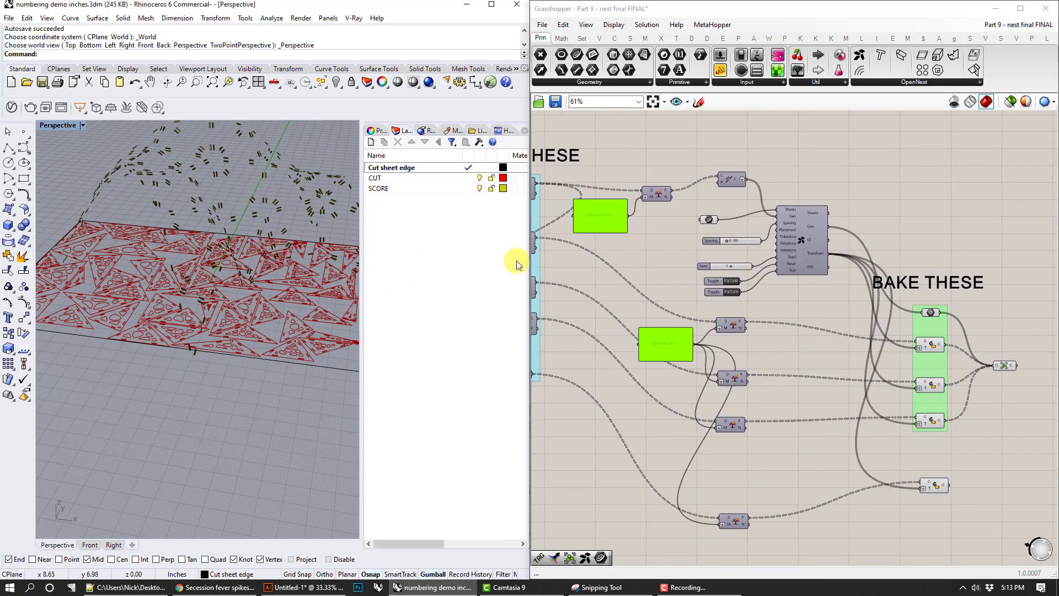
right_click_drag(598, 277, 834, 363)
right_click_drag(733, 225, 933, 297)
right_click_drag(627, 163, 697, 184)
left_click(697, 186)
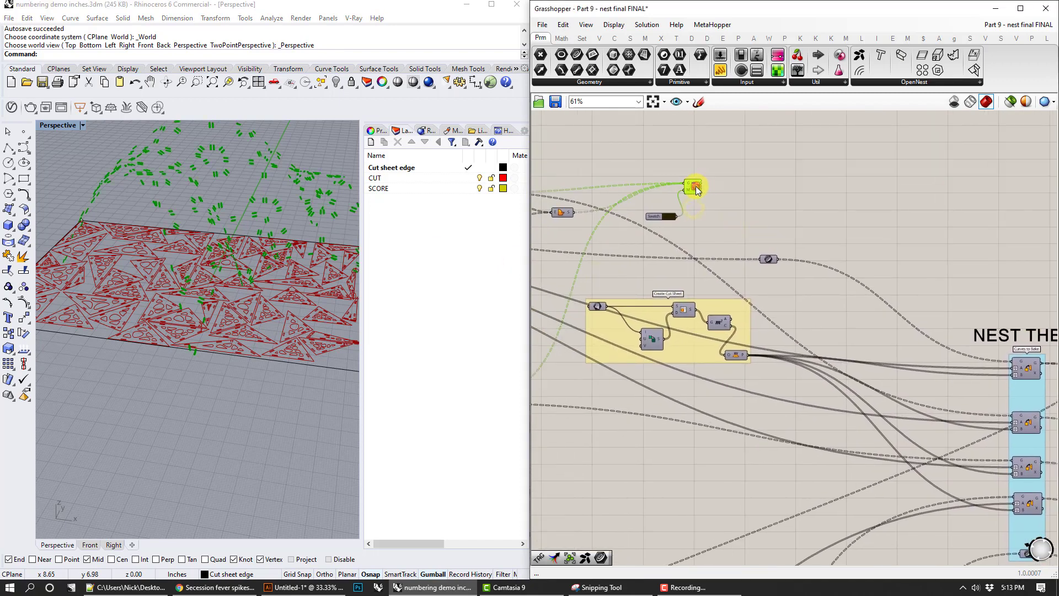
right_click(696, 186)
left_click(709, 210)
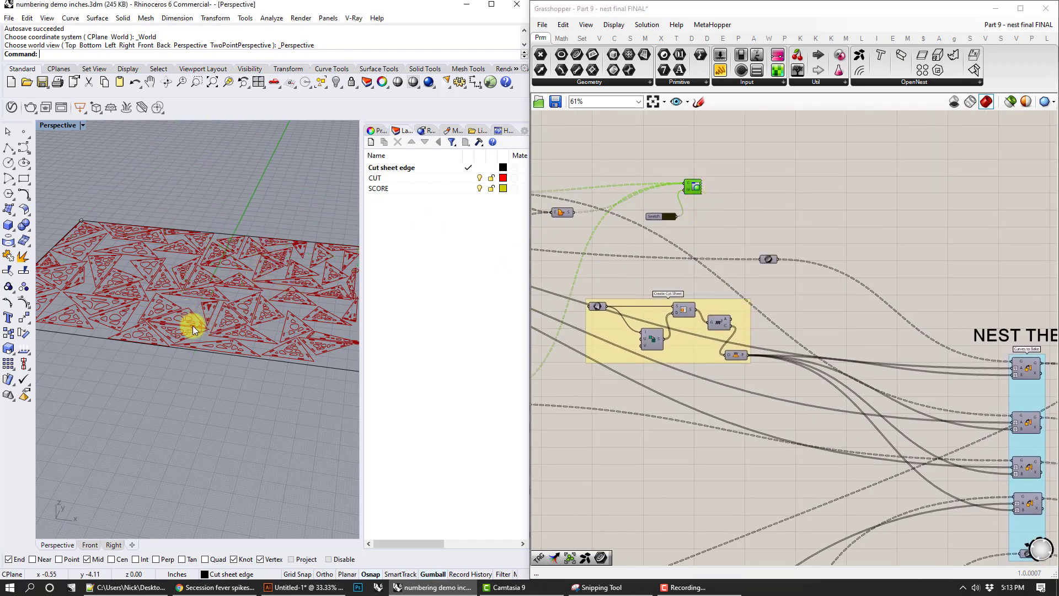
Switch to Illustrator, undo the last changes to the pasted cut sheet and delete it from the laser template.
left_click(304, 588)
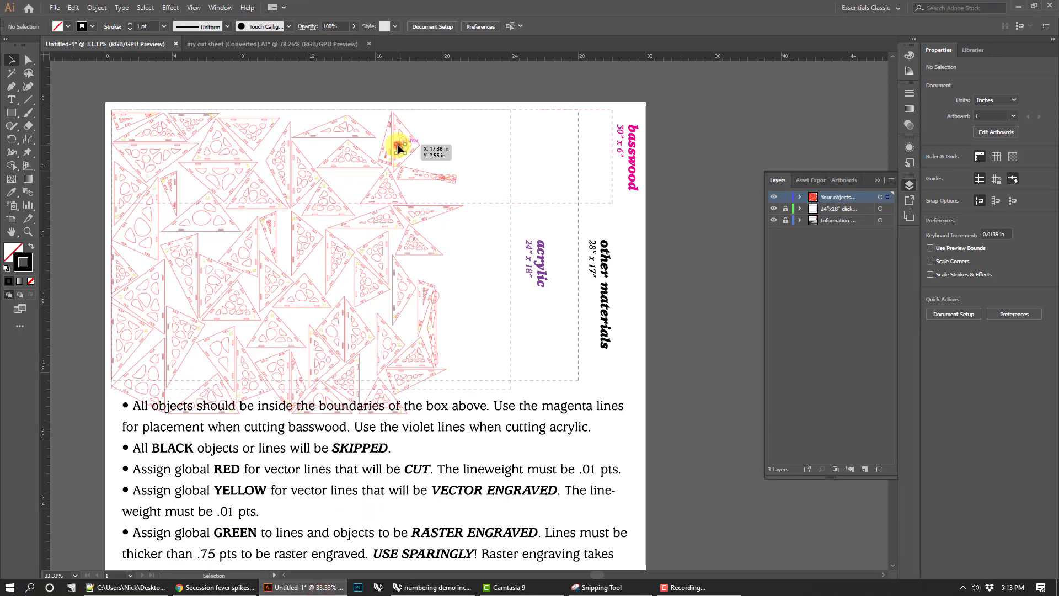
left_click(467, 146)
key("ctrl+z")
key("ctrl+z")
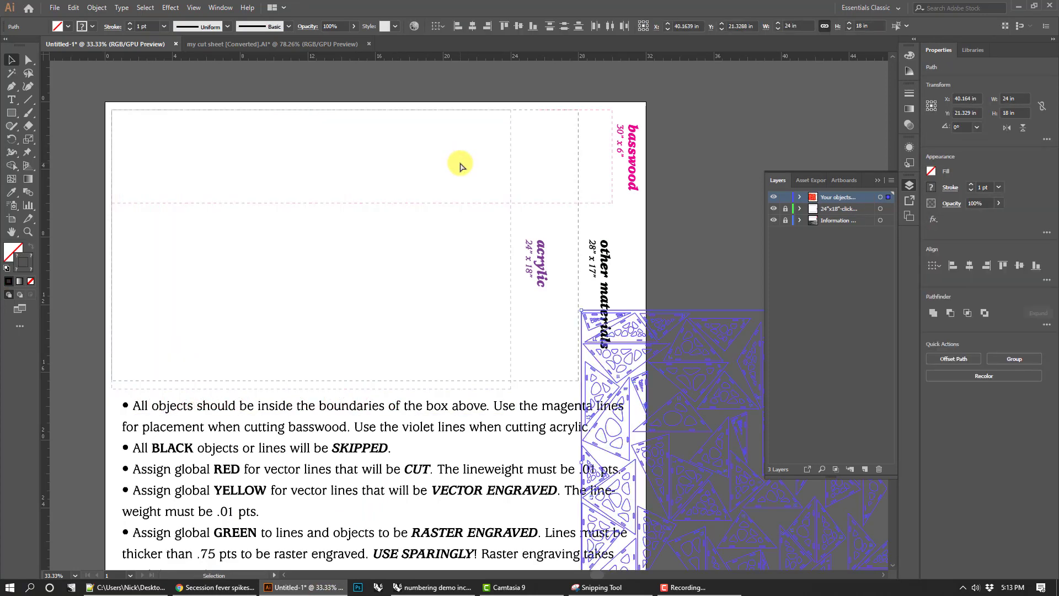
key("Delete")
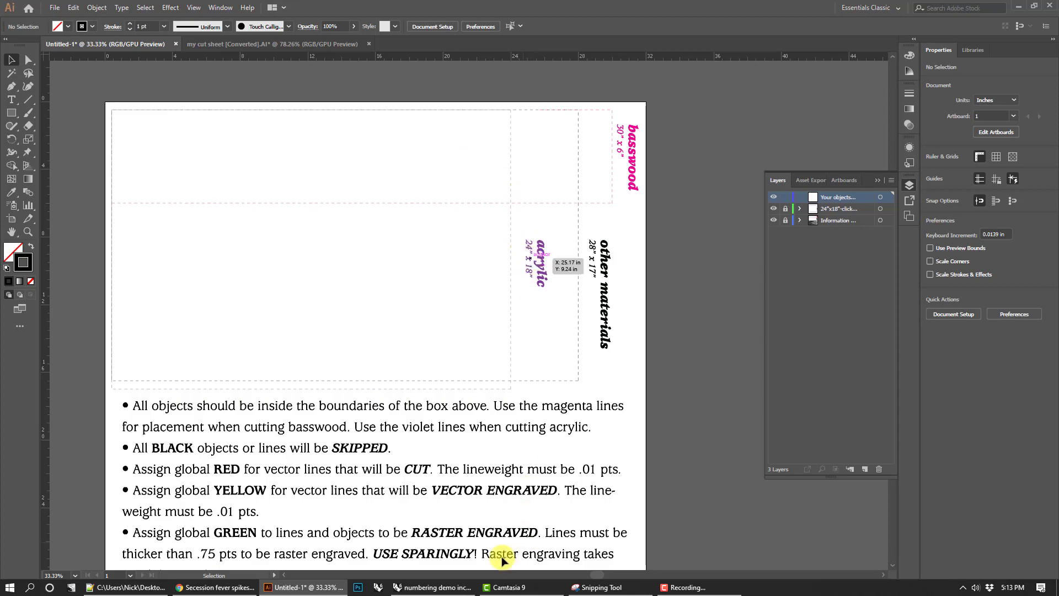
Switch back to Rhinoceros and bake the nesting component's sheet curve from Grasshopper onto the Cut sheet edge layer.
left_click(433, 587)
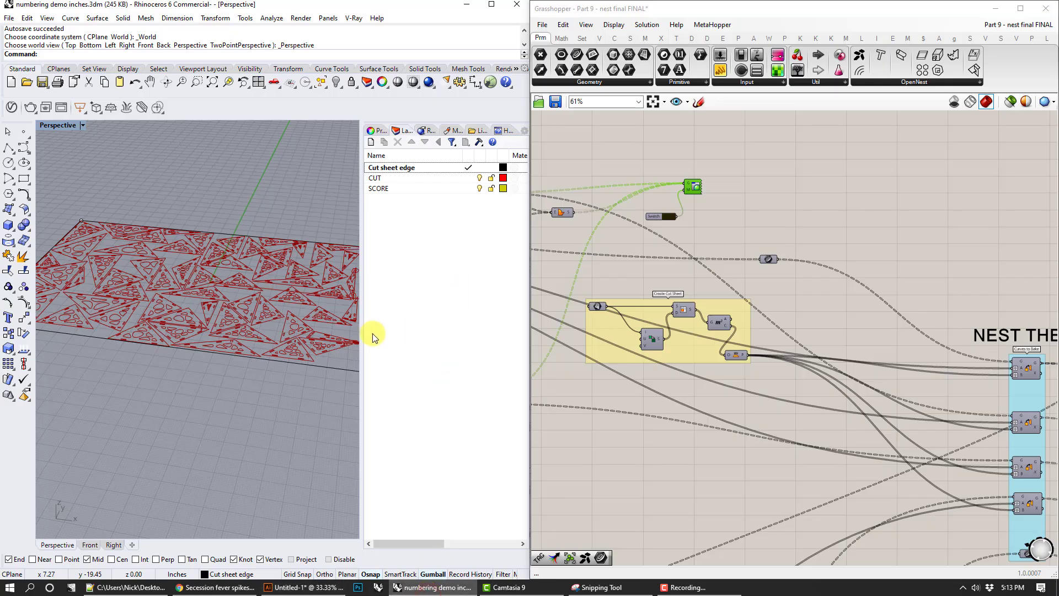
scroll(284, 364, "up", 3)
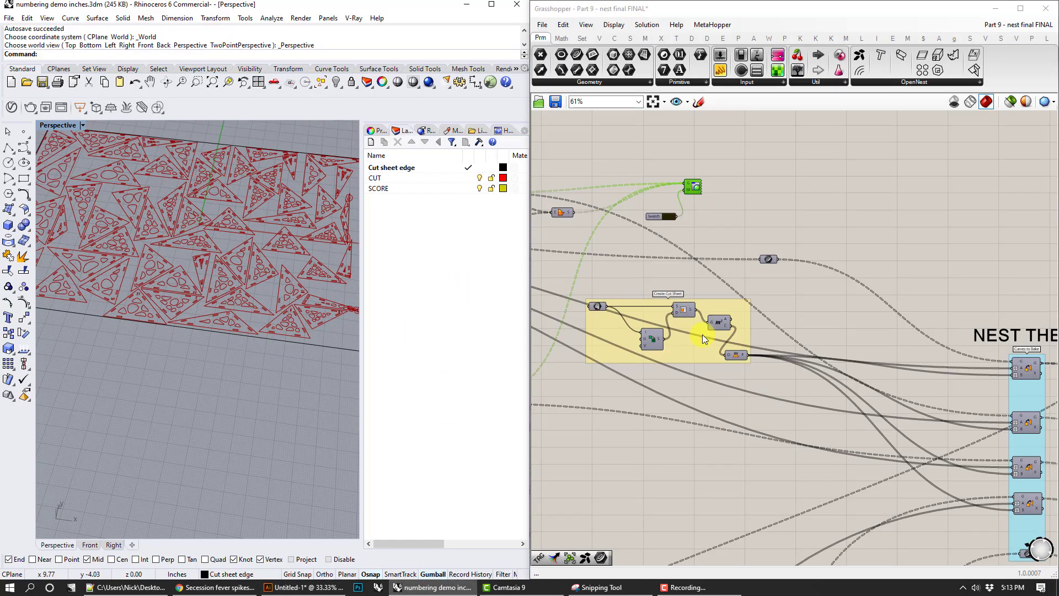
right_click_drag(894, 356, 837, 188)
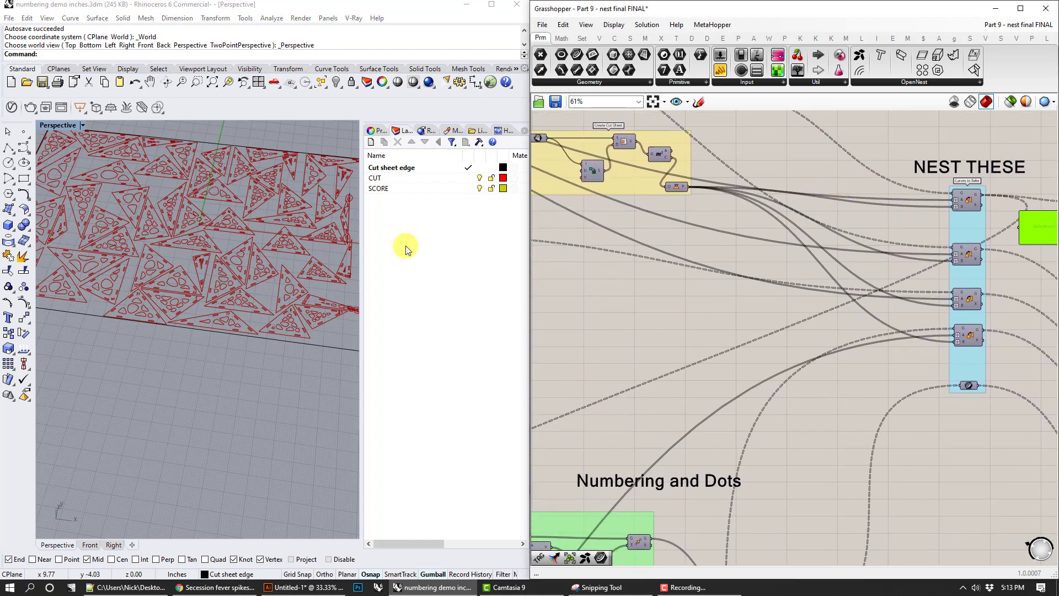
right_click_drag(1010, 287, 783, 280)
mouse_move(877, 285)
right_mouse_down()
mouse_move(676, 250)
mouse_move(746, 260)
mouse_move(988, 332)
right_mouse_up()
scroll(805, 270, "up", 3)
right_click_drag(571, 174, 717, 222)
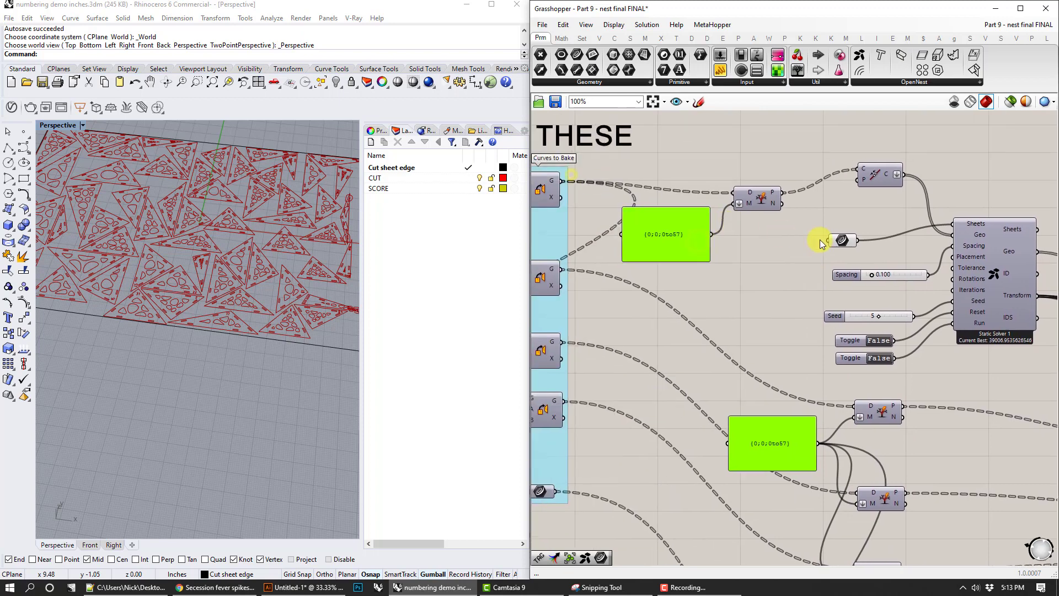
left_click(836, 242)
right_click(838, 240)
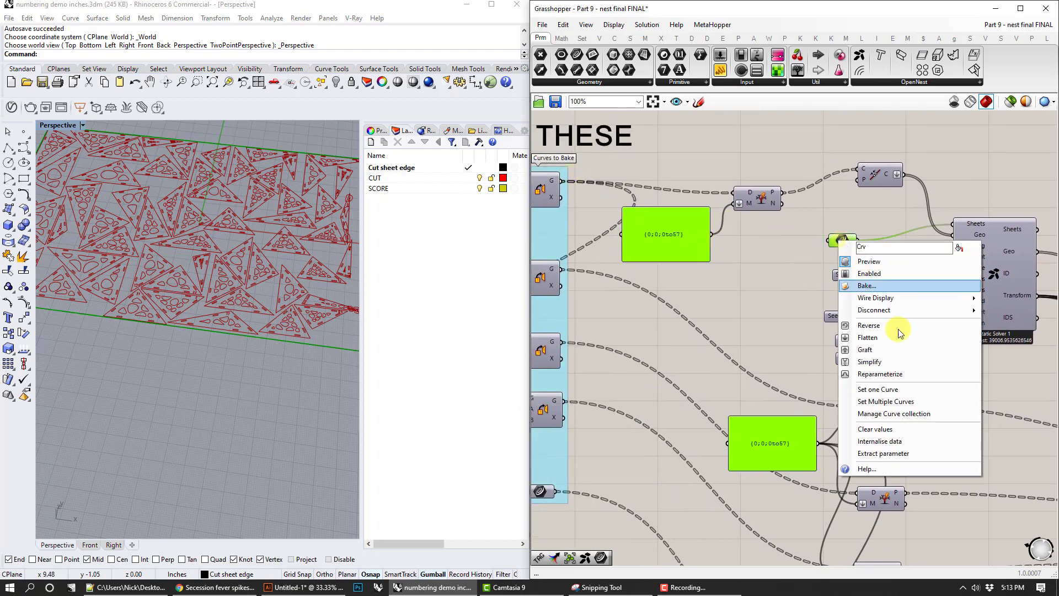
left_click(868, 285)
left_click(885, 205)
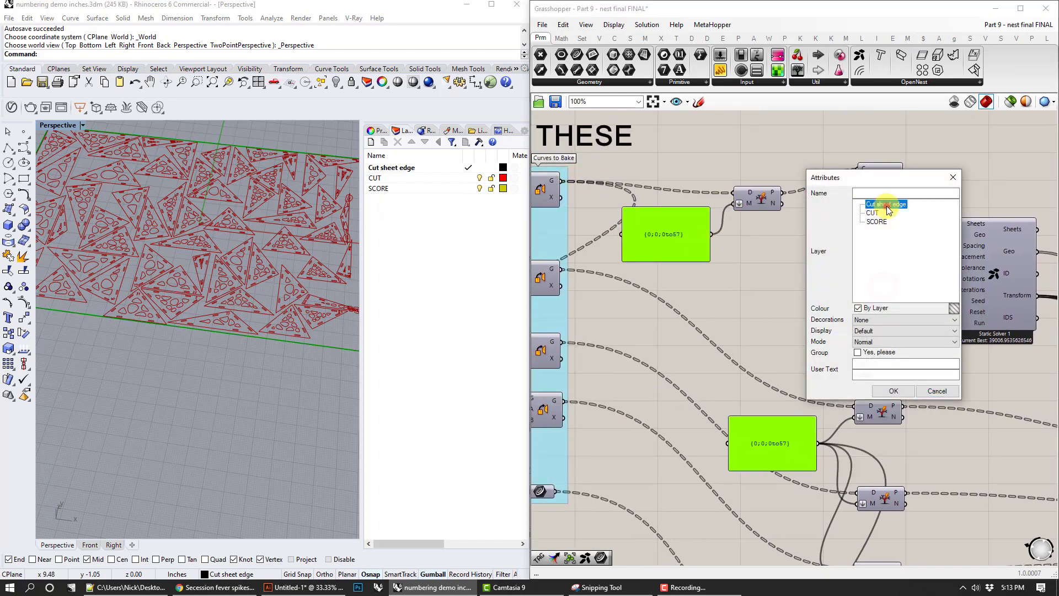
left_click(897, 389)
Bake the combined output of the BAKE THESE group onto the CUT layer.
right_click_drag(991, 396, 647, 287)
right_click_drag(942, 368, 857, 316)
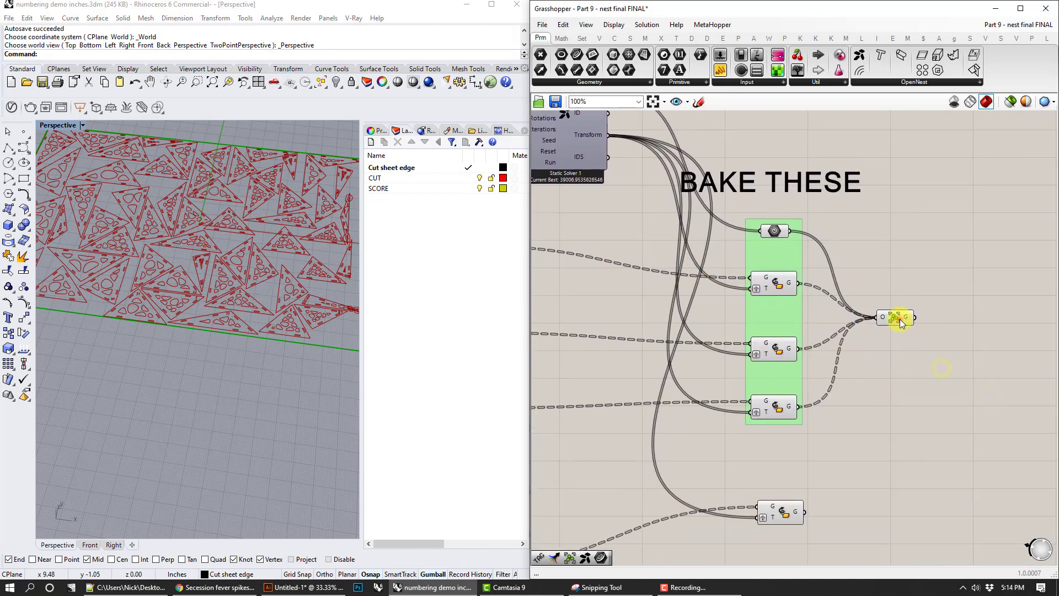
right_click(901, 322)
left_click(939, 365)
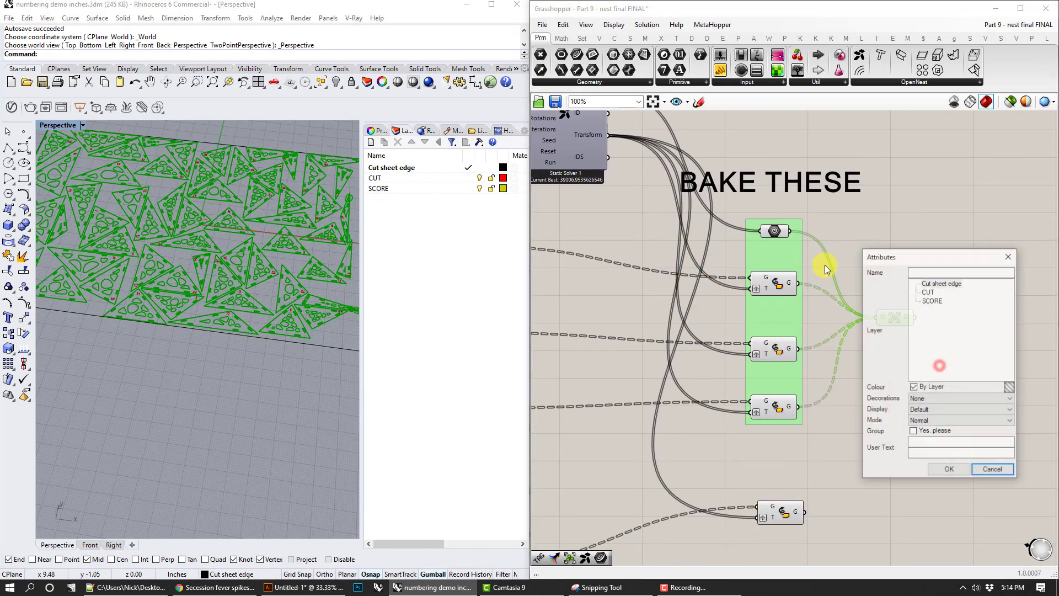
left_click(928, 292)
left_click(949, 469)
left_click(829, 452)
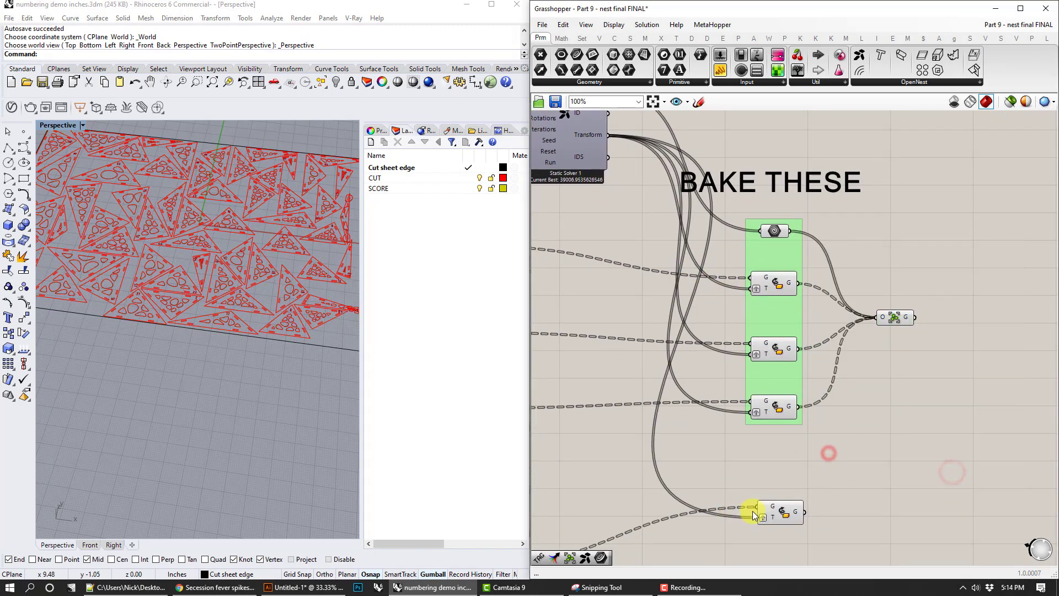
Bake the nested part numbers from the separate transform component below the BAKE THESE group onto the SCORE layer.
right_click(779, 512)
left_click(905, 556)
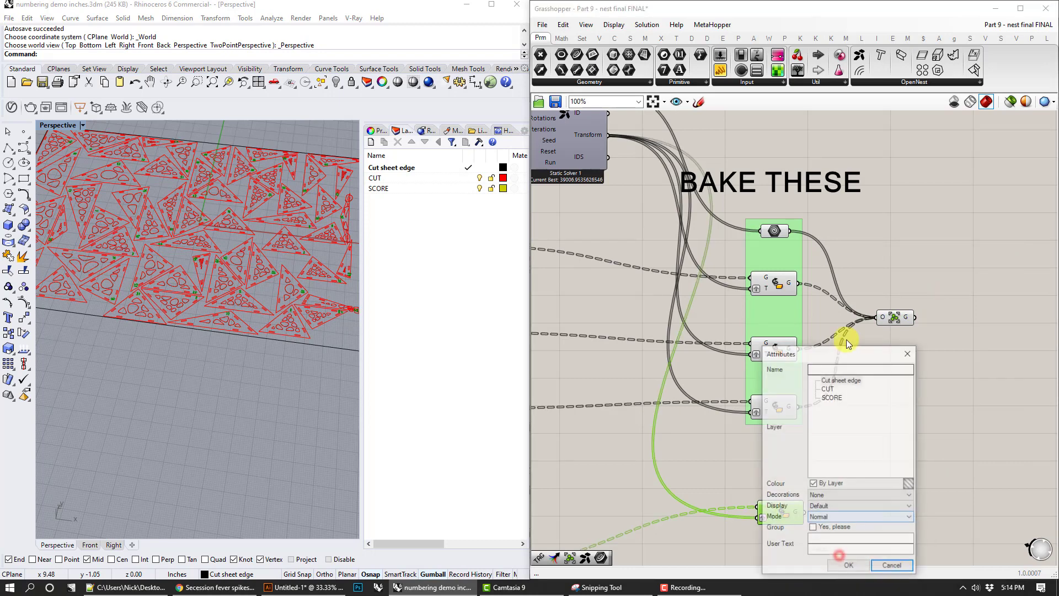
left_click(832, 398)
left_click(854, 571)
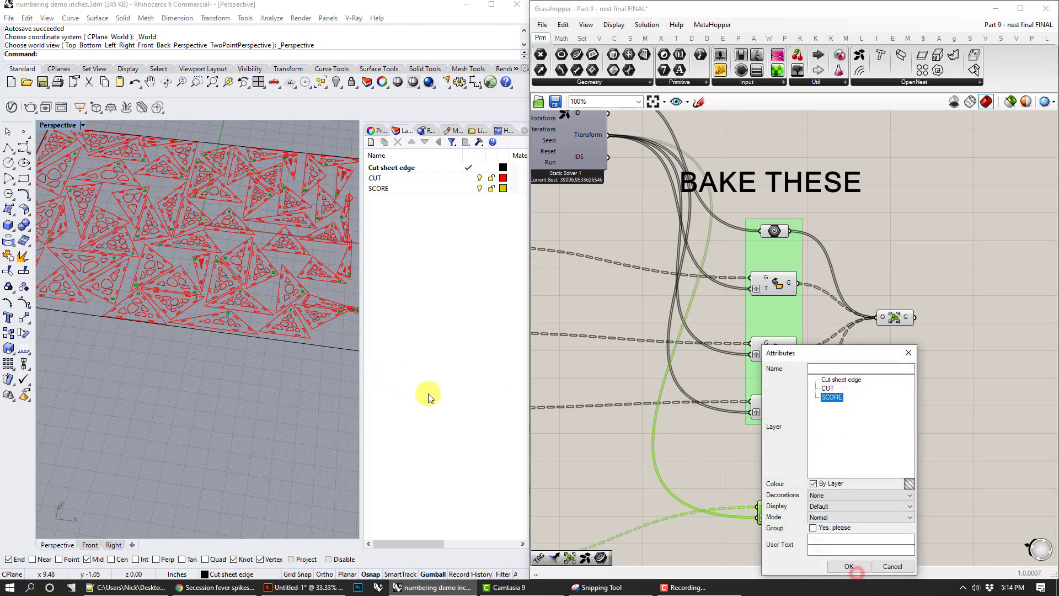
Finish baking onto the SCORE layer and select all the baked curves in the Top view.
left_click(840, 569)
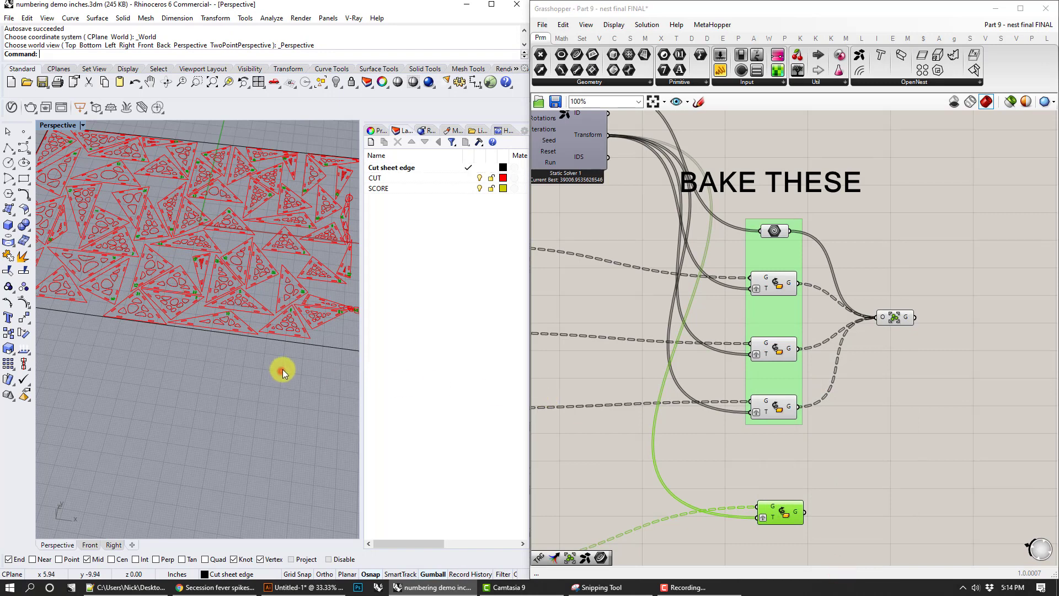
type("t")
key("Return")
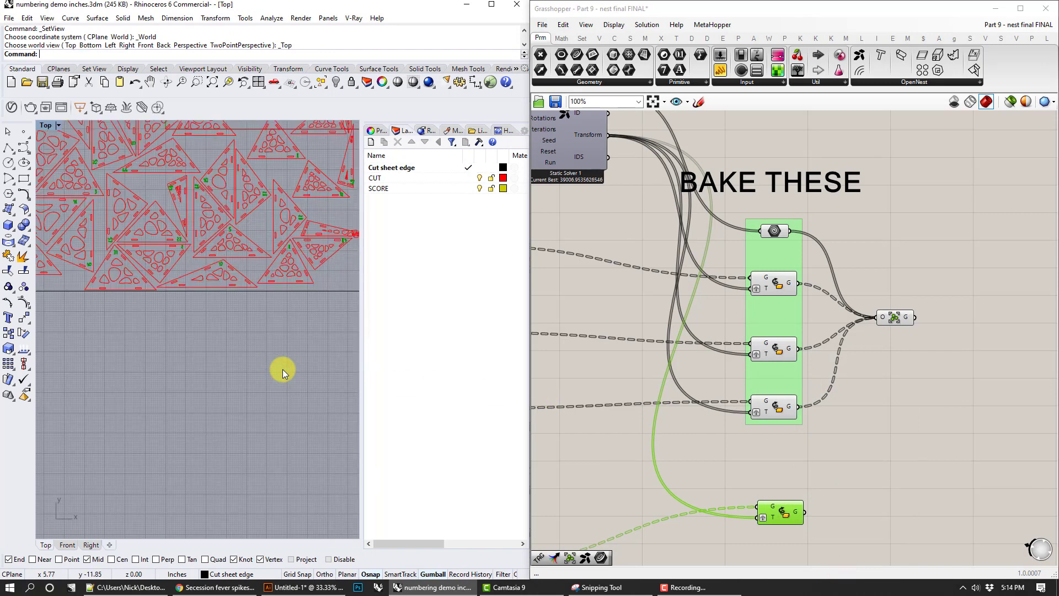
key("ctrl+a")
scroll(263, 343, "down", 9)
right_click_drag(258, 312, 266, 348)
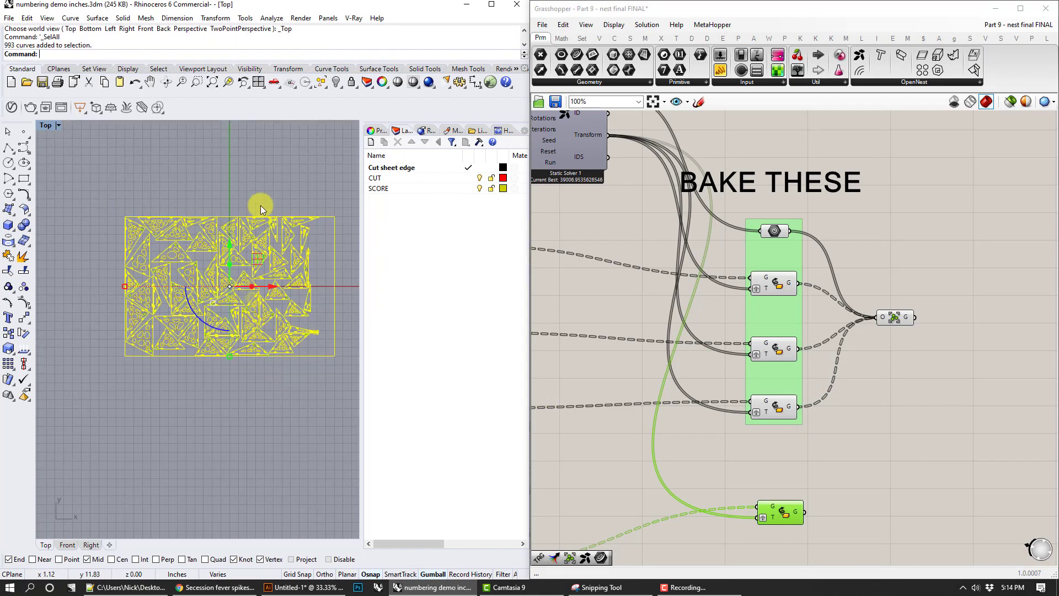
Export the selected curves over my cut sheet.AI on the Desktop, preserving model scale at 1 inch = 1 inch in RGB.
left_click(9, 18)
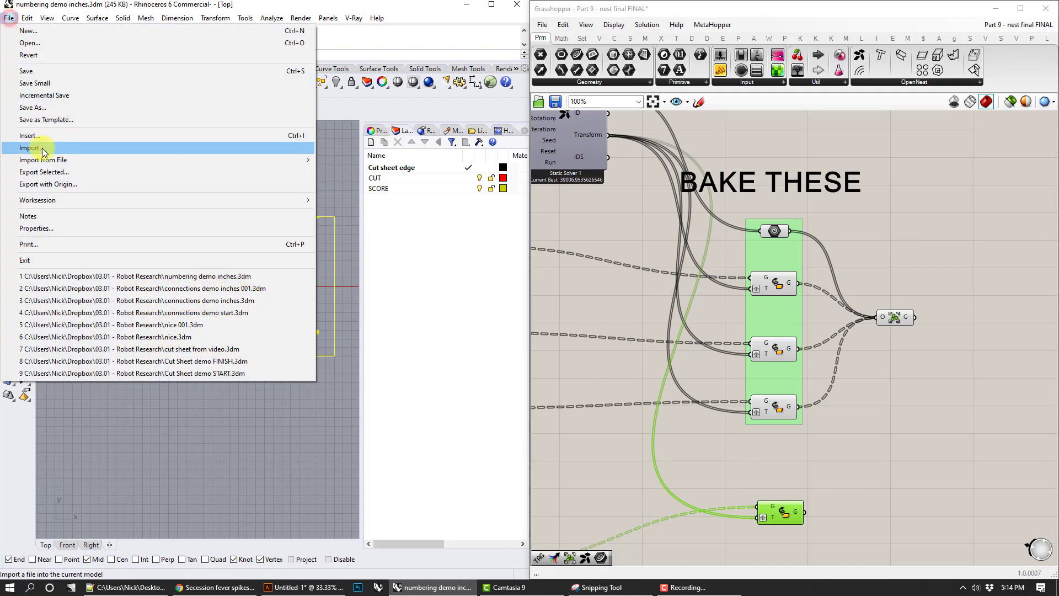
left_click(50, 172)
left_click(167, 141)
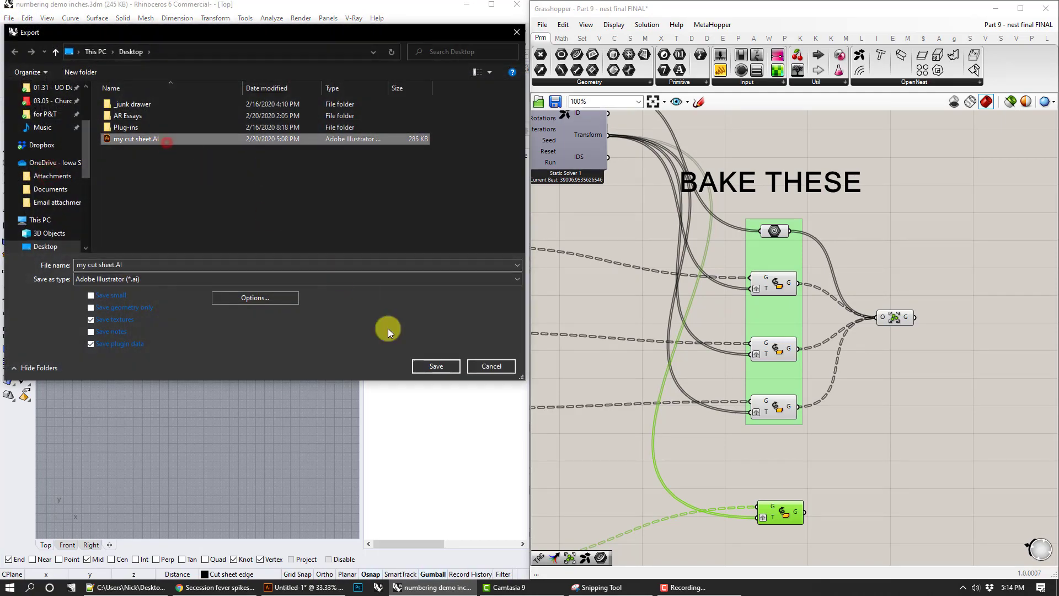
left_click(436, 367)
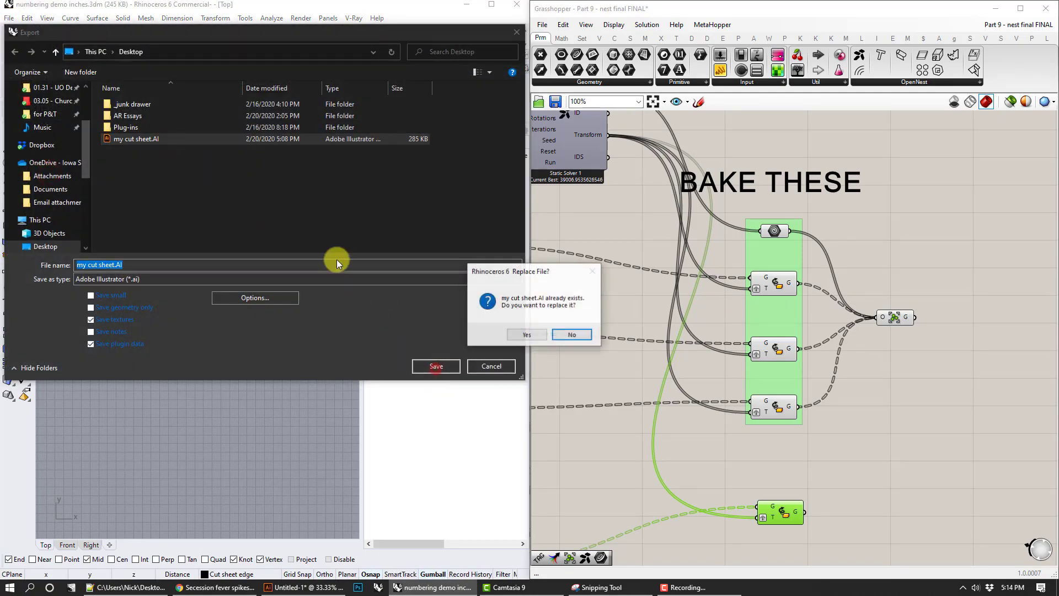
left_click(532, 336)
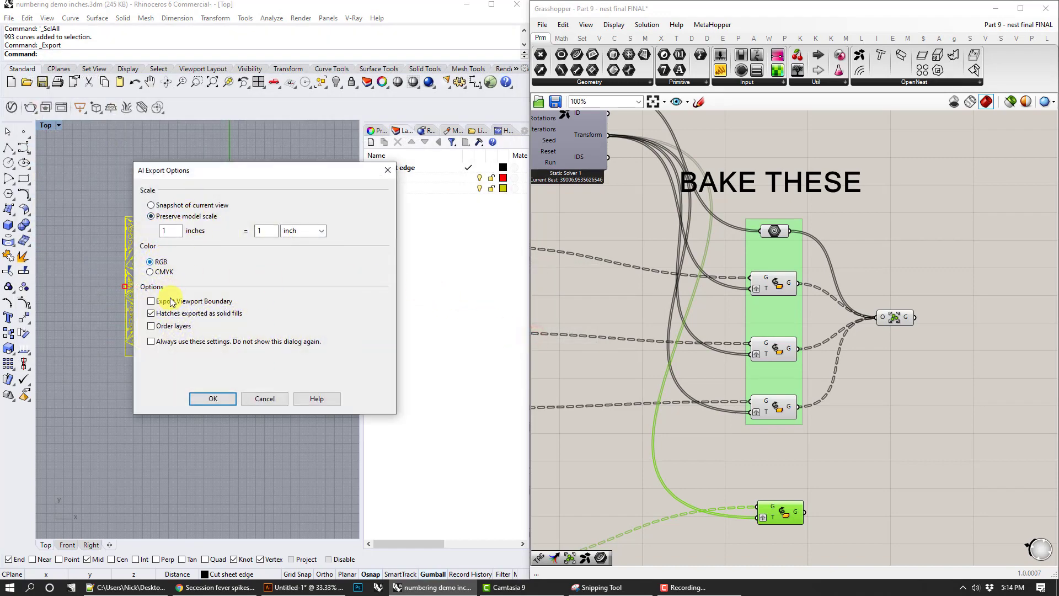
left_click(219, 398)
Switch to Illustrator, try to open my cut sheet again, and close its outdated windows without saving changes.
left_click(299, 587)
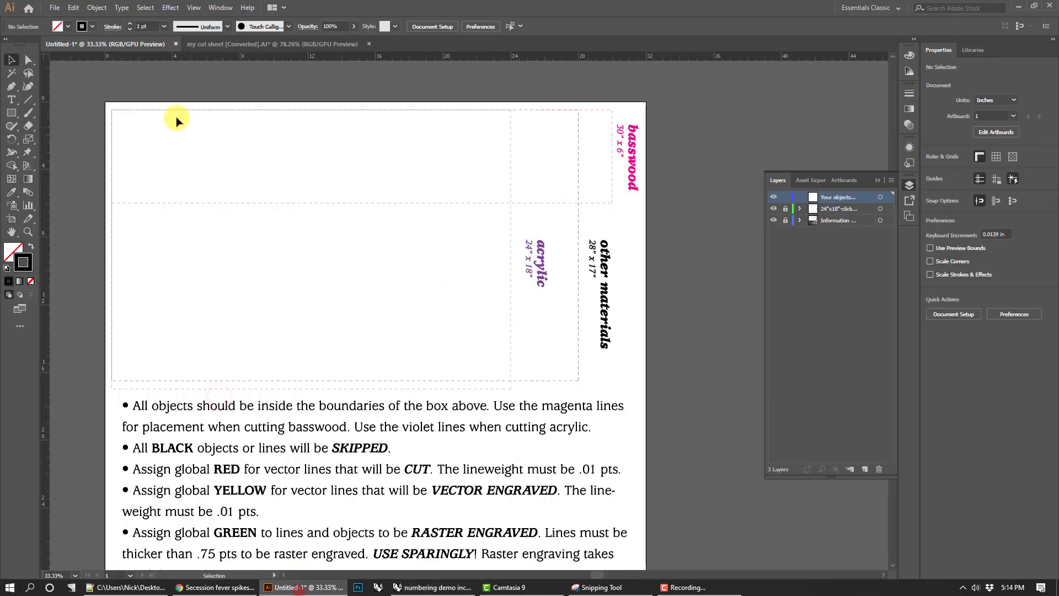
left_click(53, 8)
left_click(63, 40)
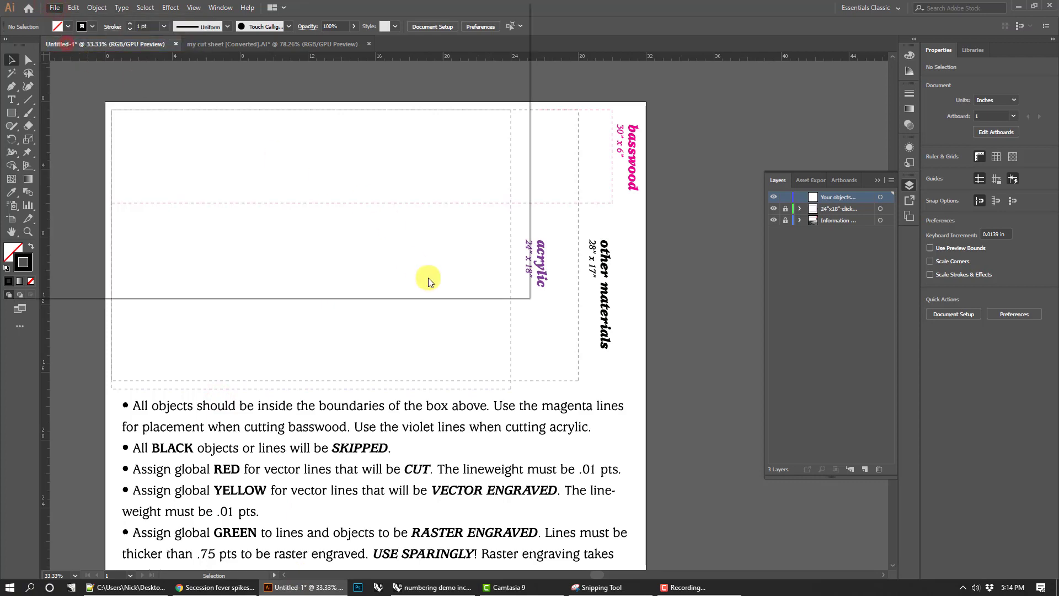
double_click(140, 151)
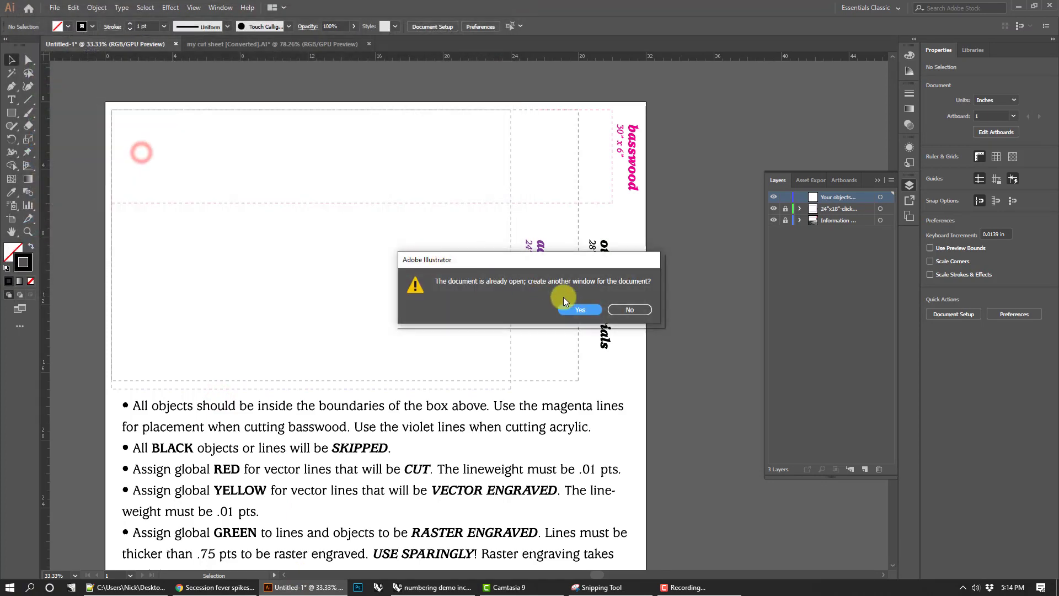
left_click(580, 310)
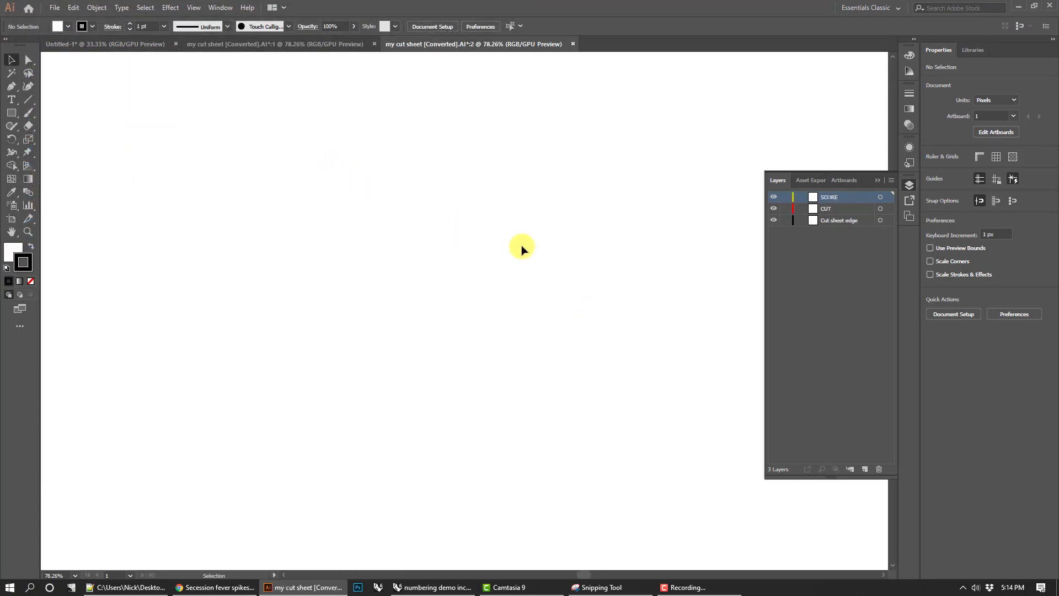
left_click(573, 43)
left_click(310, 44)
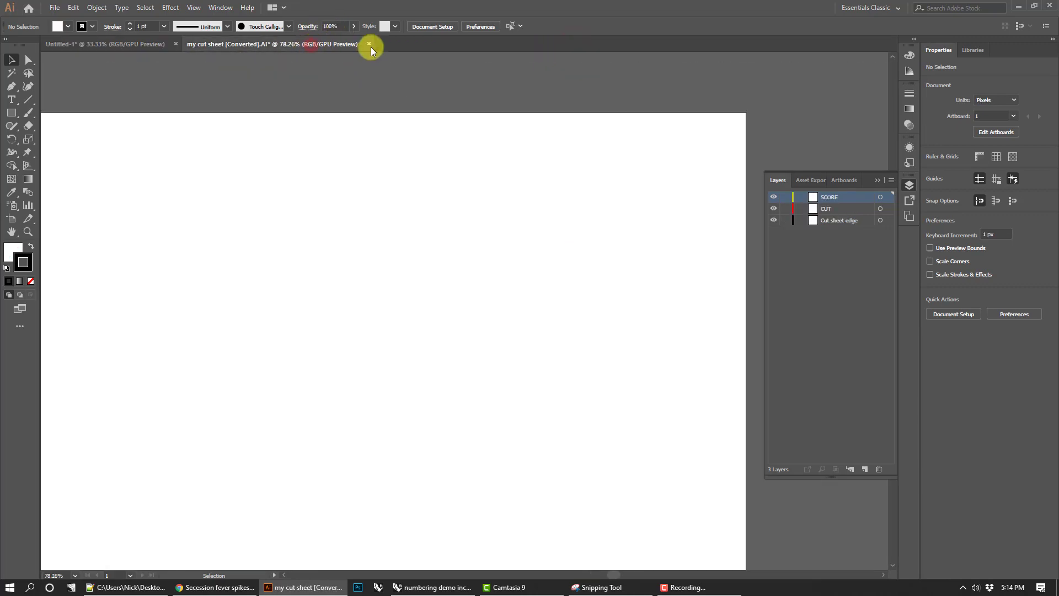
left_click(369, 44)
left_click(584, 310)
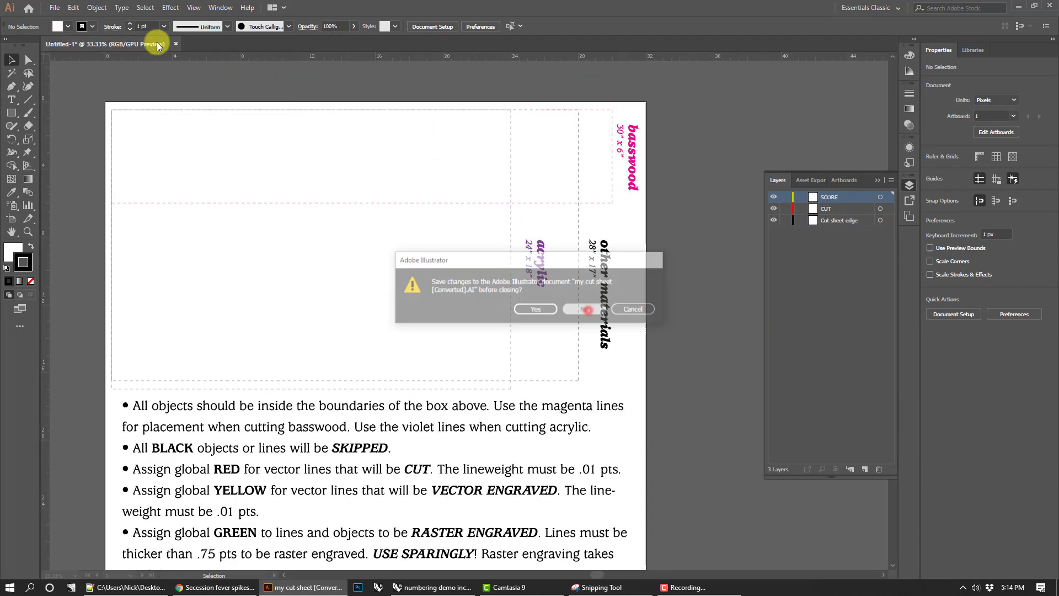
Open the re-exported my cut sheet file from the recent files and check its nested layout.
left_click(55, 8)
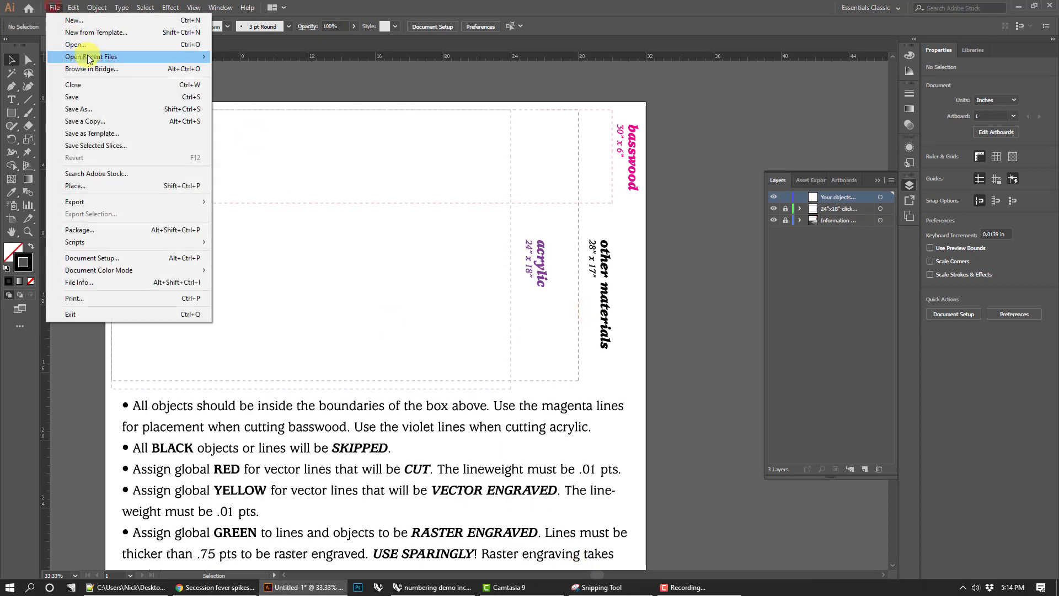
left_click(88, 56)
left_click(240, 58)
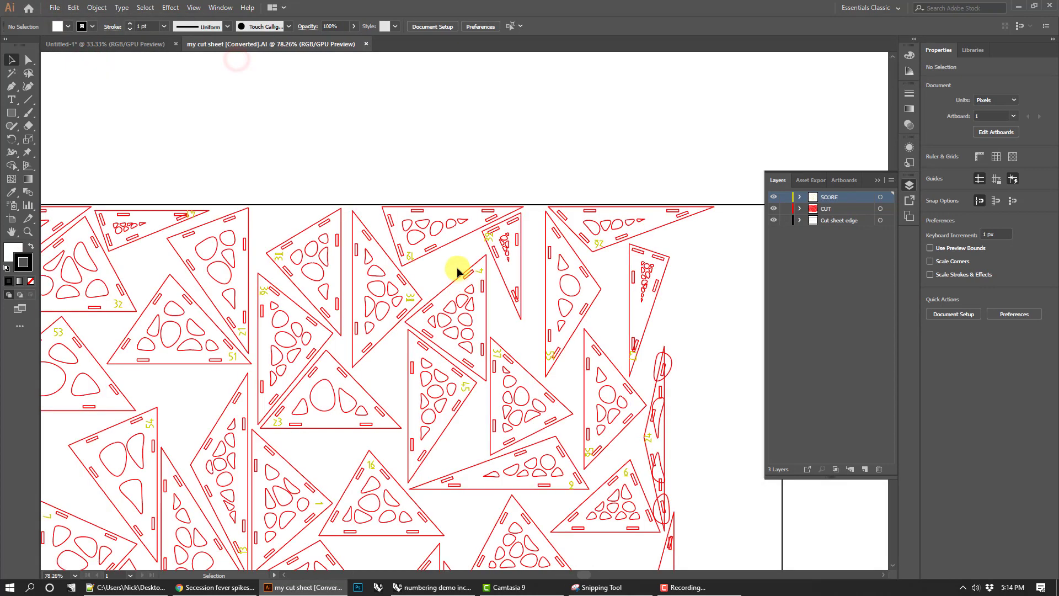
left_click(29, 232)
left_click(194, 185, "alt")
left_click(204, 185, "alt")
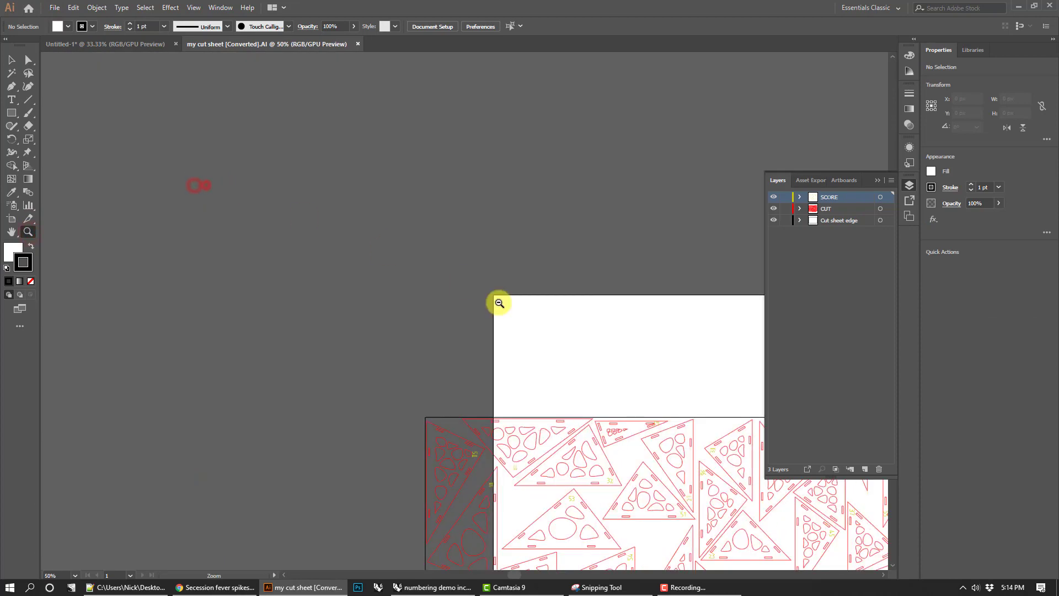
left_click_drag(607, 401, 398, 181)
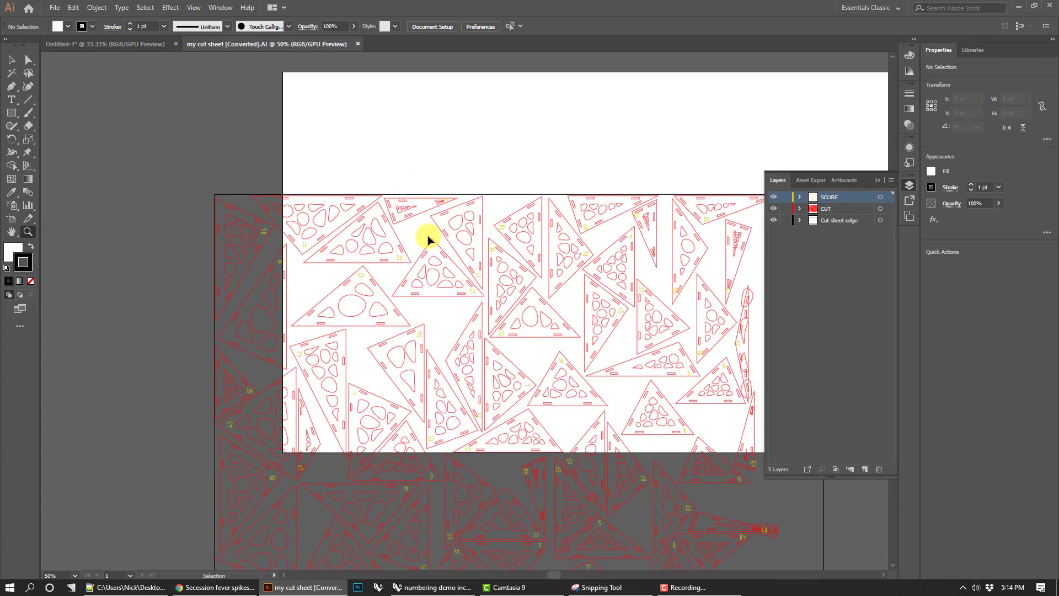
Copy the nested artwork into the Untitled-1 laser template and align it with the boundary box's upper-left corner.
left_click(126, 43)
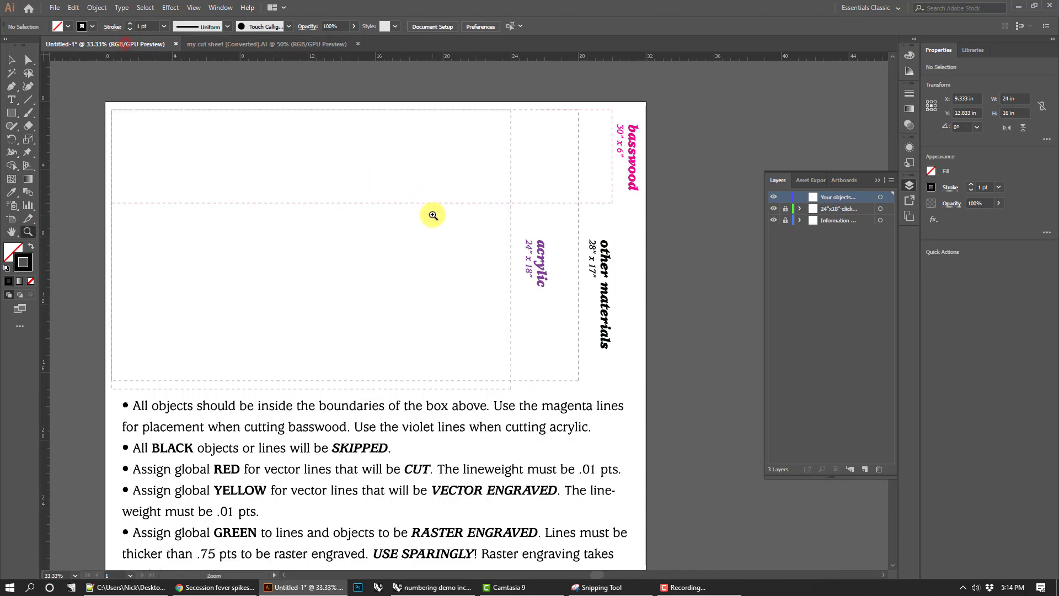
key("ctrl+v")
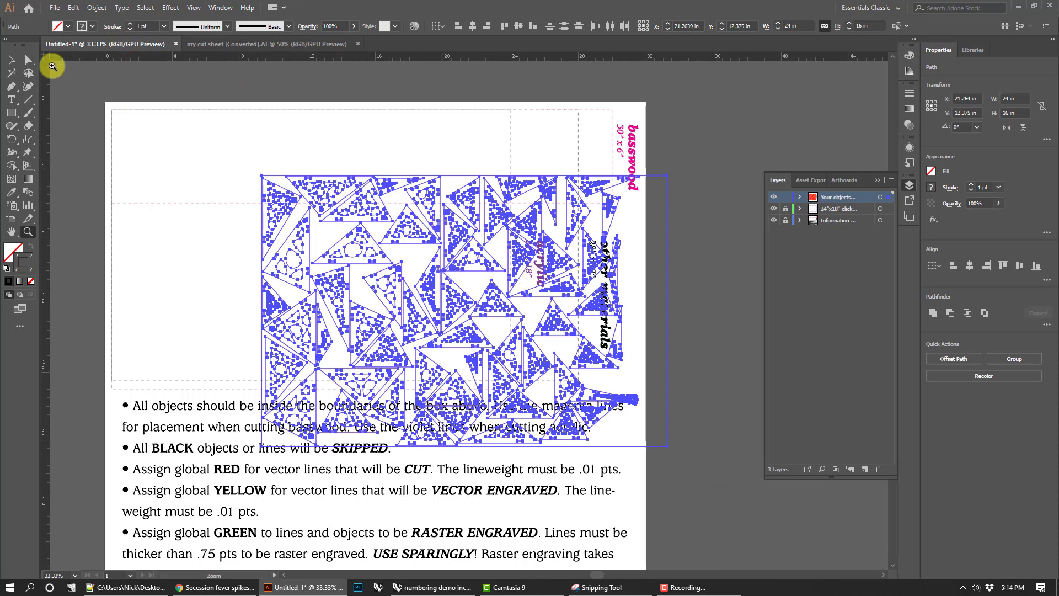
left_click(12, 59)
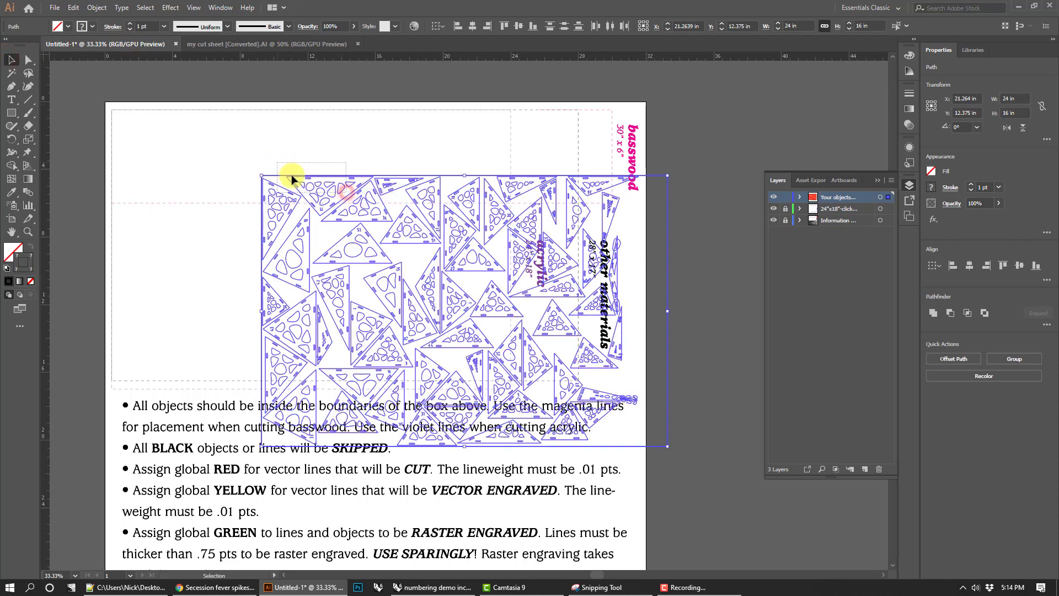
left_click(328, 183)
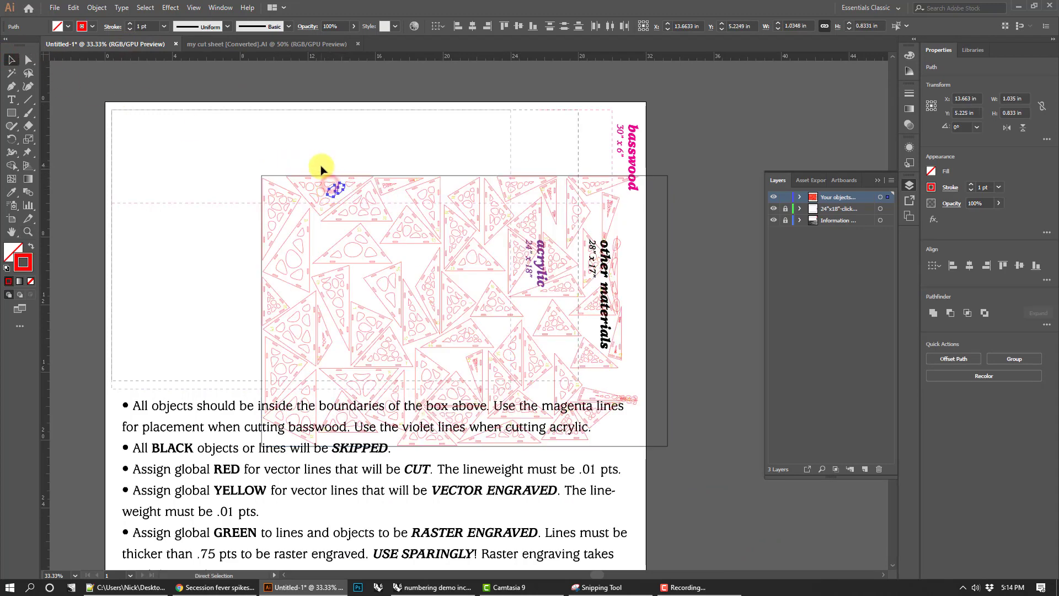
key("ctrl+a")
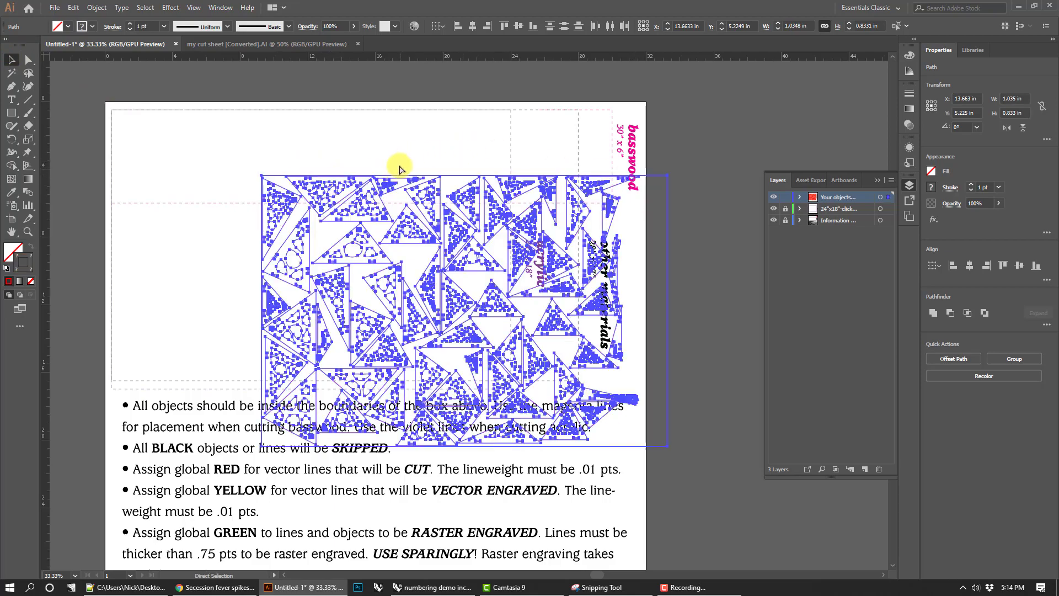
left_click_drag(413, 190, 264, 128)
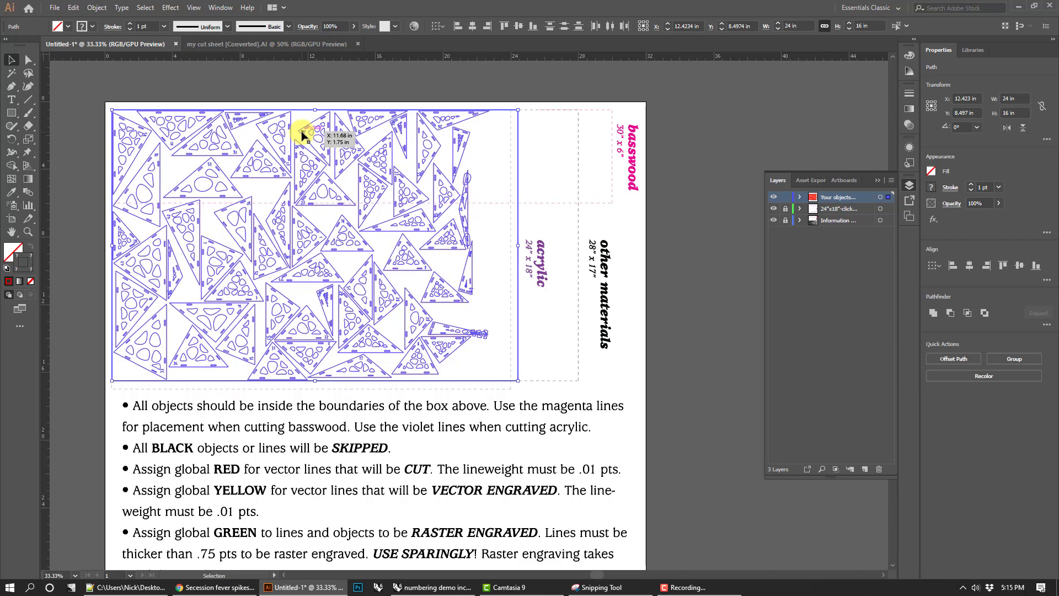
Nudge the whole cut sheet right and down from the boundary corner to about X 13.09 in, Y 8.775 in.
key("Left")
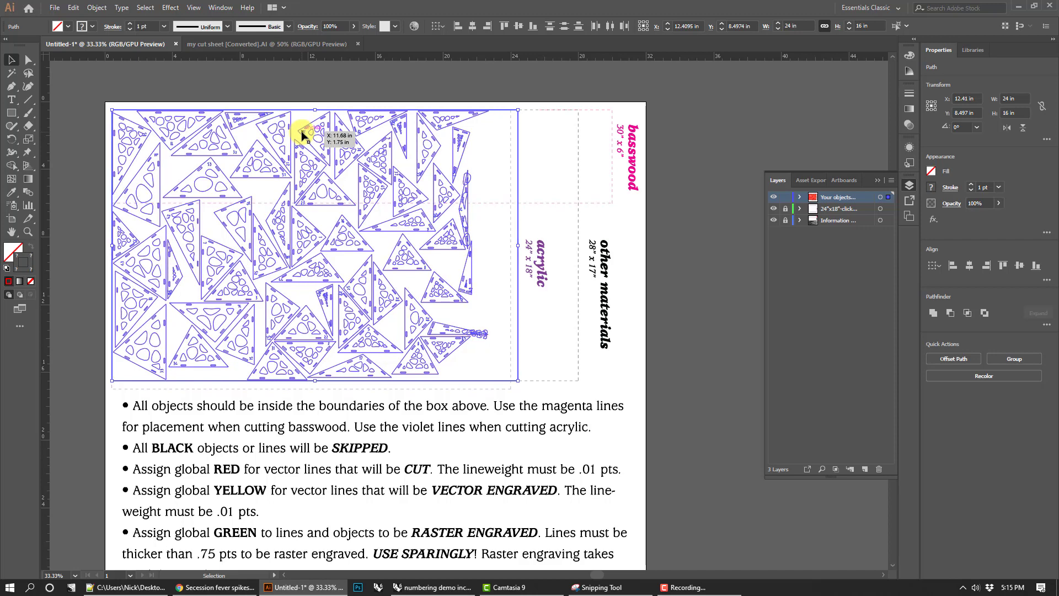
key("Right")
key("Right")
key("Right")
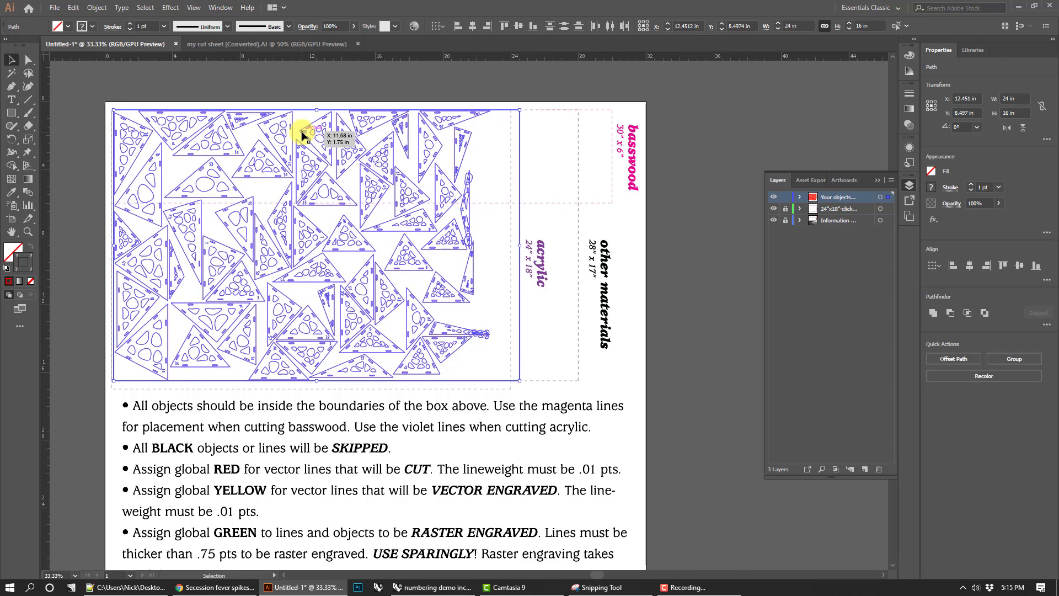
key("Right")
key("Right")
key("Right")
key("Right")
key("Right")
key("Right")
key("Right")
key("Right")
key("Right")
key("Right")
key("Right")
key("Right")
key("Right")
key("Right")
key("Right")
key("Right")
key("Right")
key("Right")
key("Right")
key("Right")
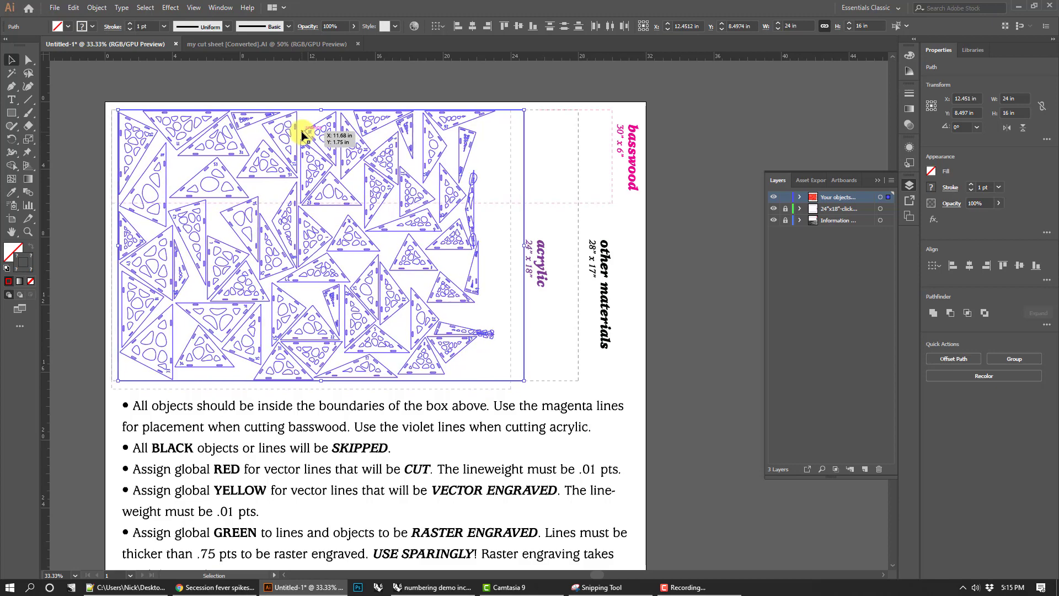
key("Right")
key("Right")
key("Right")
key("Right")
key("Right")
key("Right")
key("Right")
key("Right")
key("Right")
key("Right")
key("Right")
key("Right")
key("Right")
key("Right")
key("Right")
key("Right")
key("Right")
key("Right")
key("Right")
key("Right")
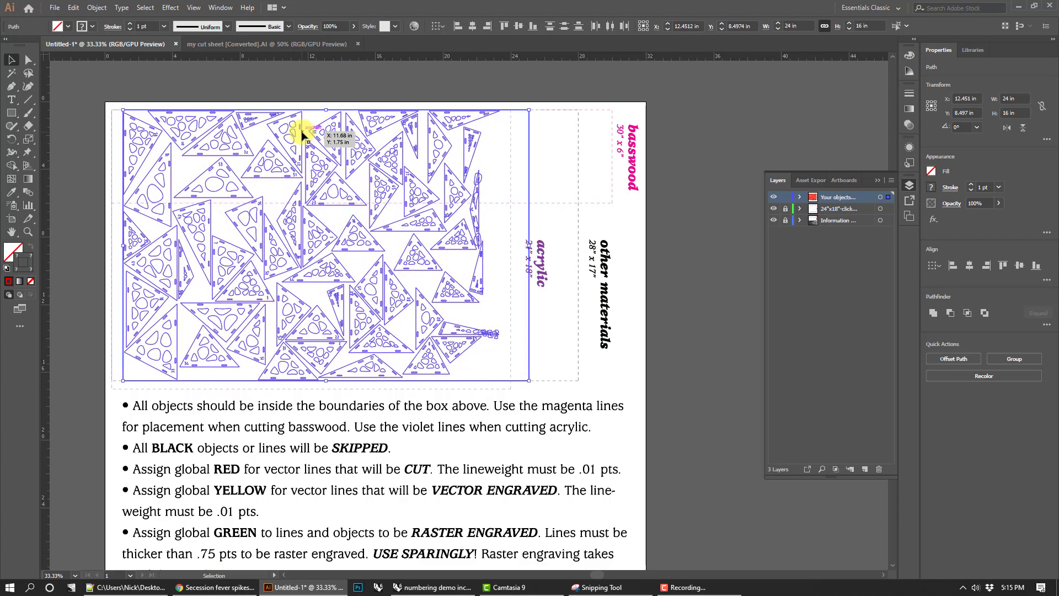
key("Right")
key("Down")
key("Down")
key("Down")
key("Down")
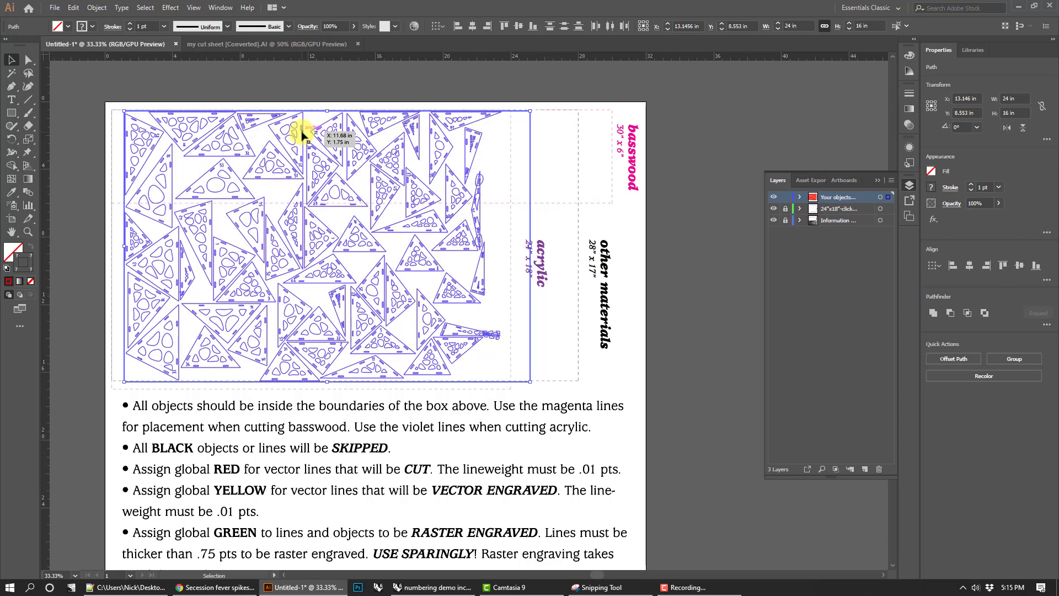
key("Down")
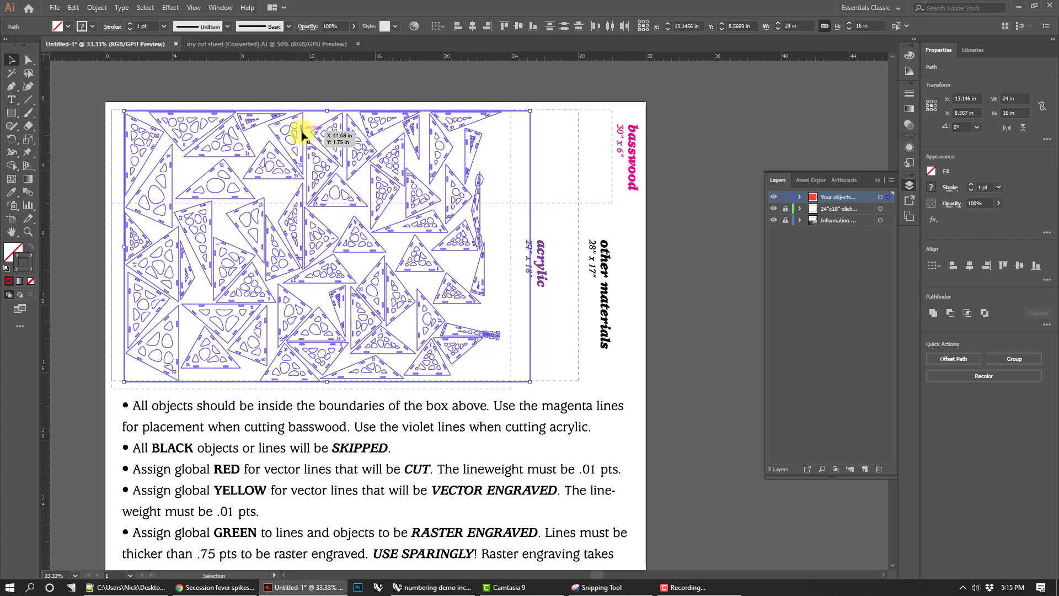
key("Right")
key("Right")
key("Right")
key("Right")
key("Right")
key("Right")
key("Right")
key("Right")
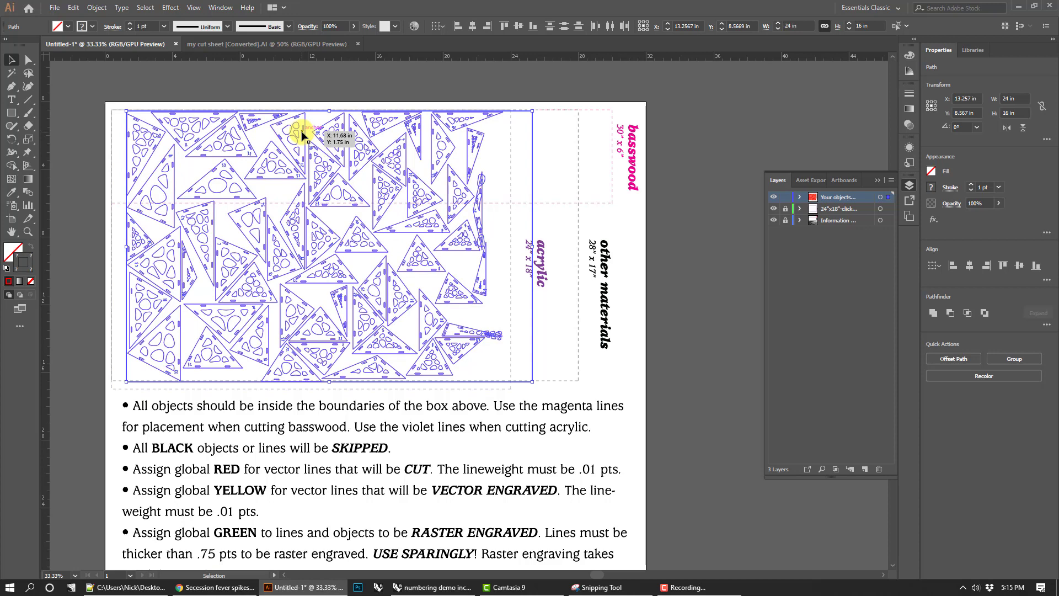
key("Down")
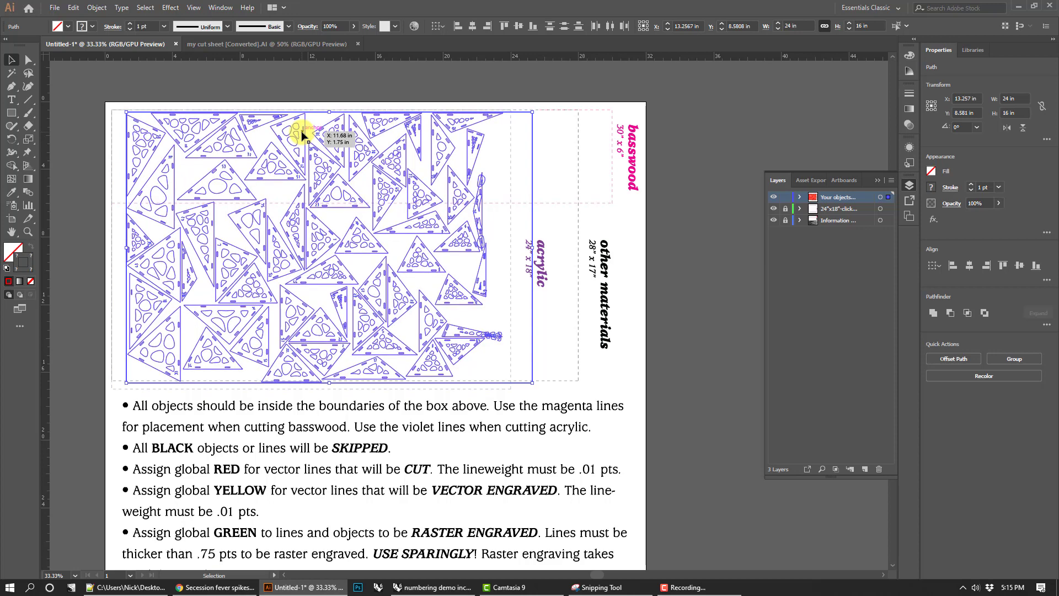
key("Down")
key("Left")
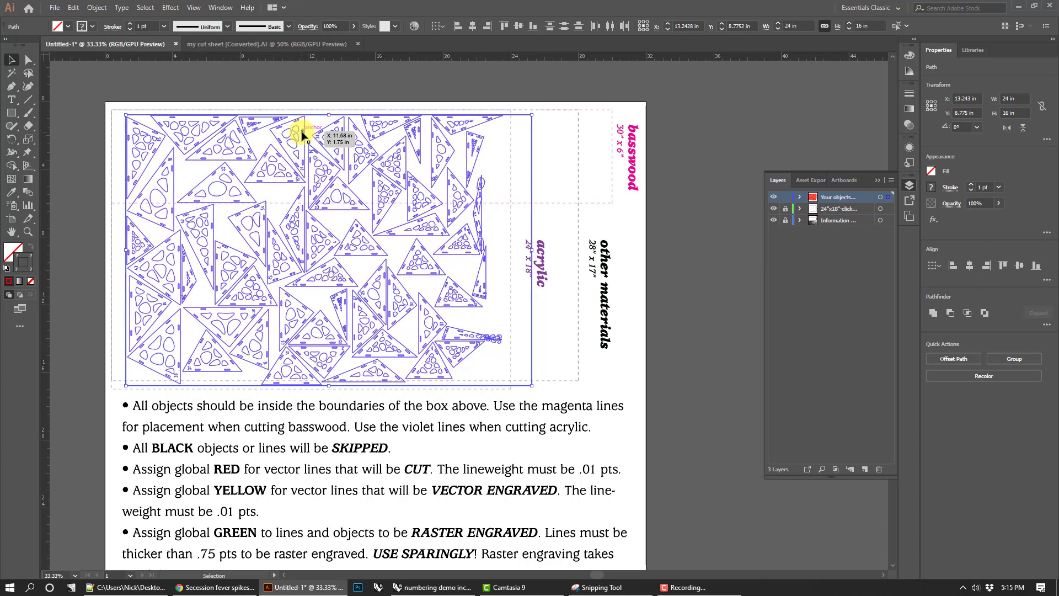
key("Down")
key("Down")
key("Down")
key("Down")
key("Down")
key("Down")
key("Down")
key("Down")
key("Down")
key("Down")
key("Down")
key("Down")
key("Down")
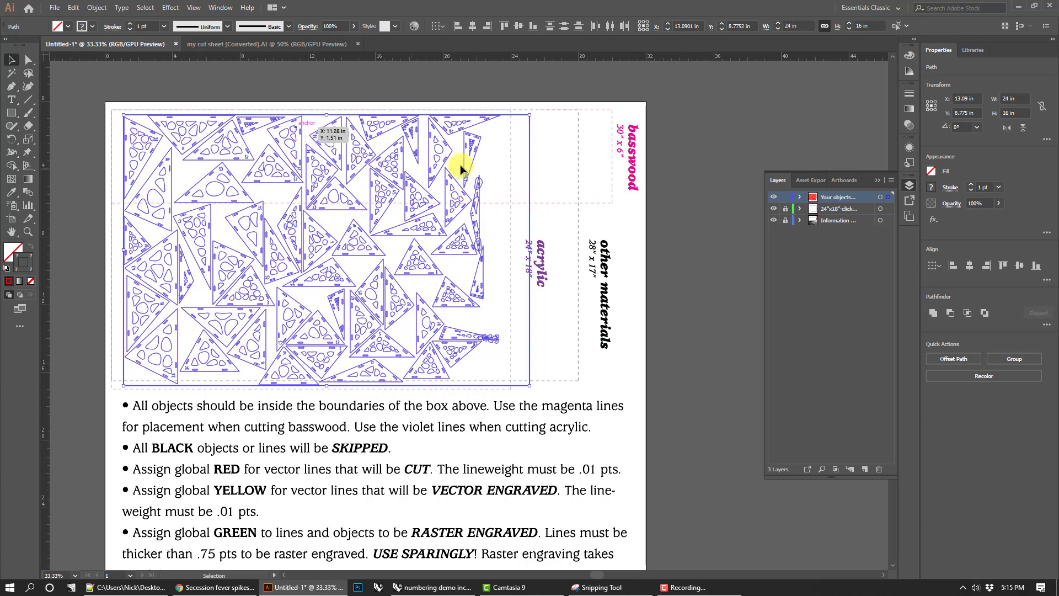
Deselect the artwork and inspect the cut sheet's outer edge rectangle.
left_click(559, 160)
left_click(530, 156)
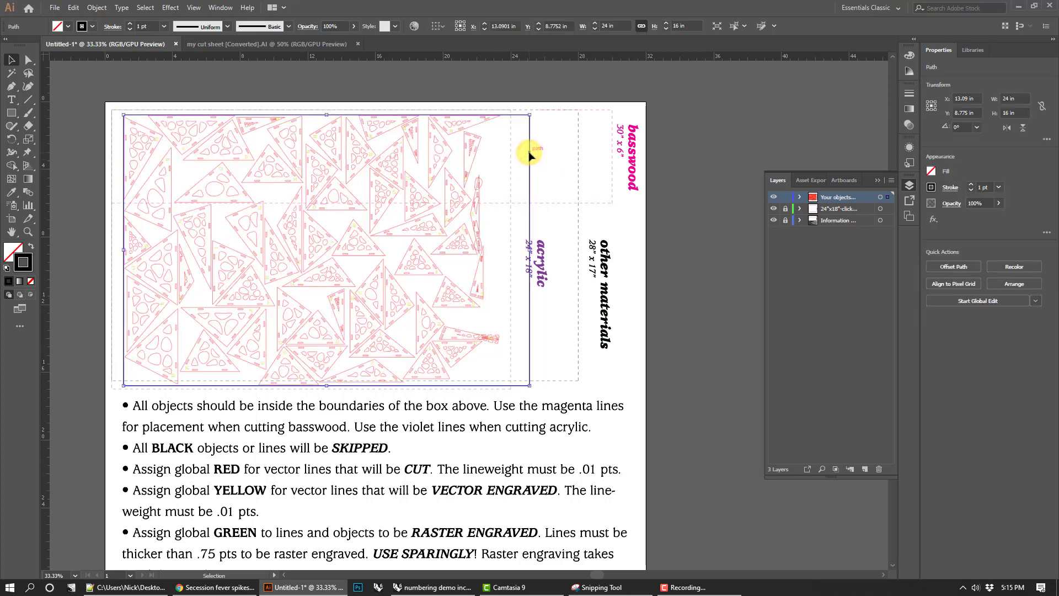
left_click(530, 155)
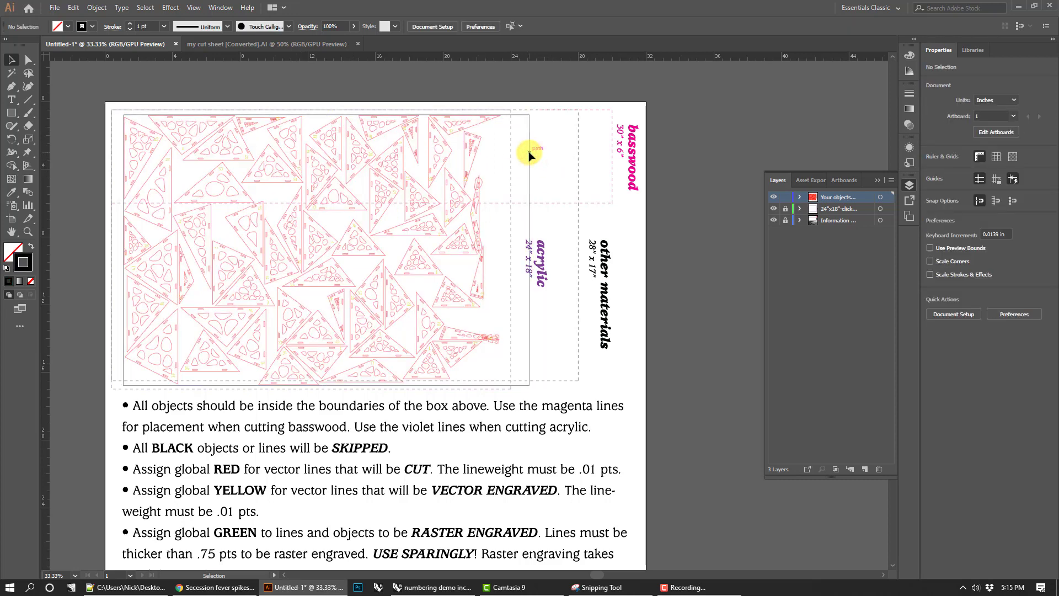
Check the individual paths contained in the Your objects layer and collapse its list again.
left_click(801, 197)
left_click(800, 198)
left_click(477, 161)
left_click(732, 176)
left_click(800, 197)
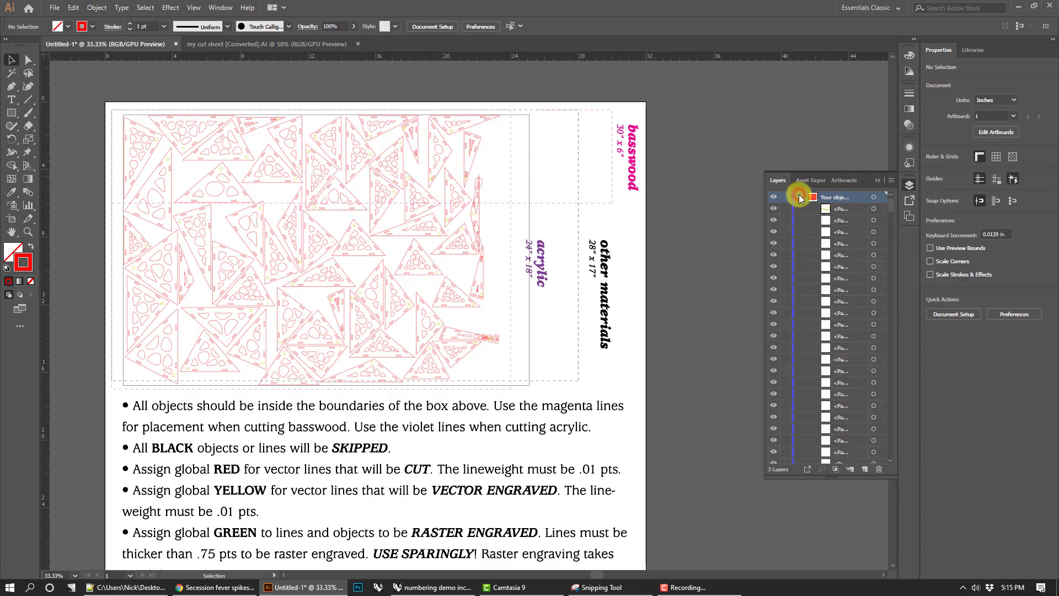
left_click(800, 197)
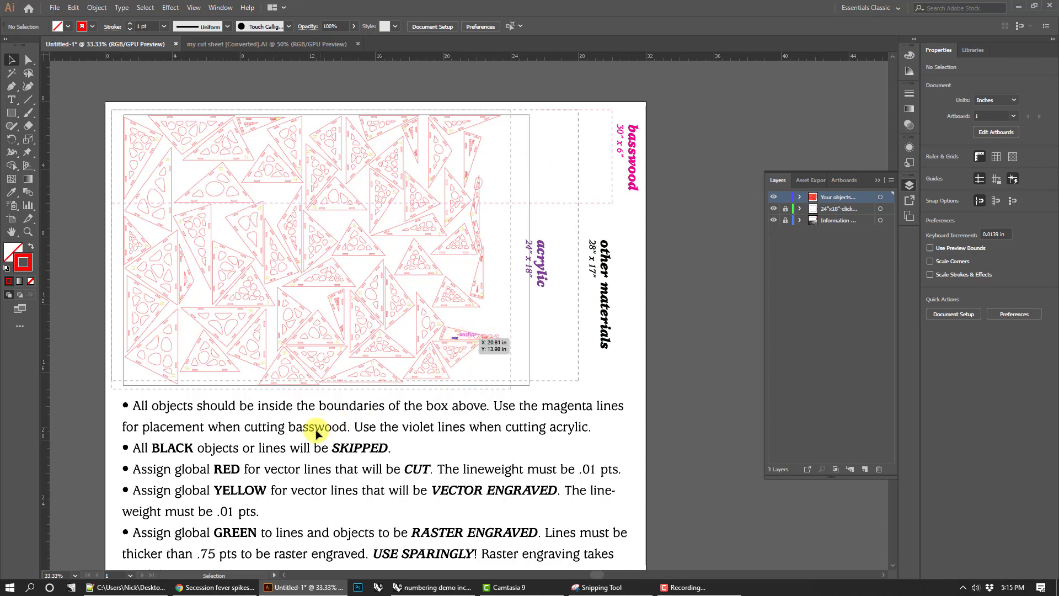
Select every path sharing the red stroke color and set the stroke weight to 0.01 pt.
left_click(395, 229)
left_click(145, 7)
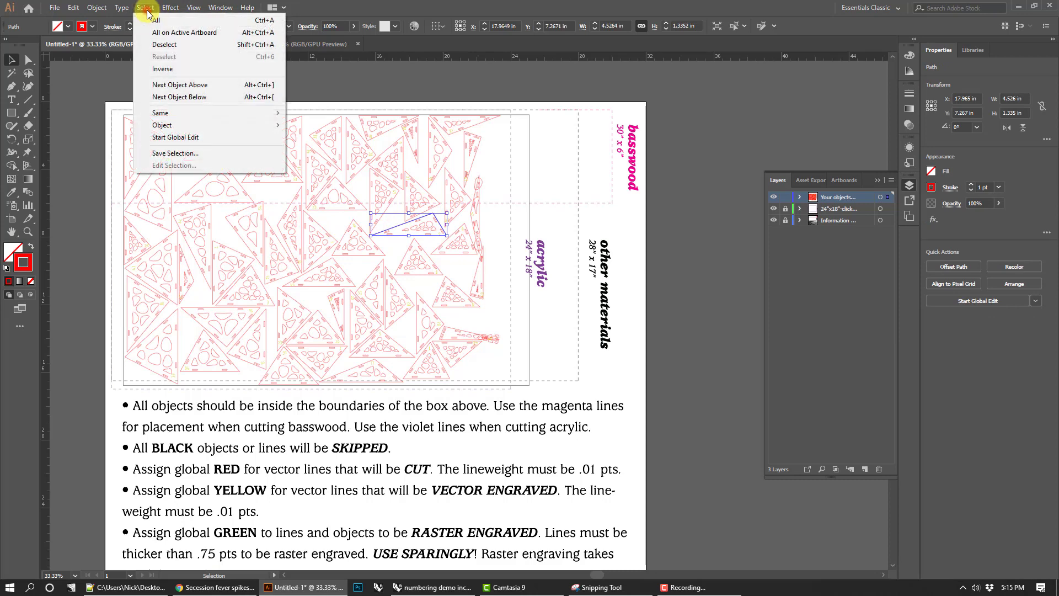
mouse_move(188, 119)
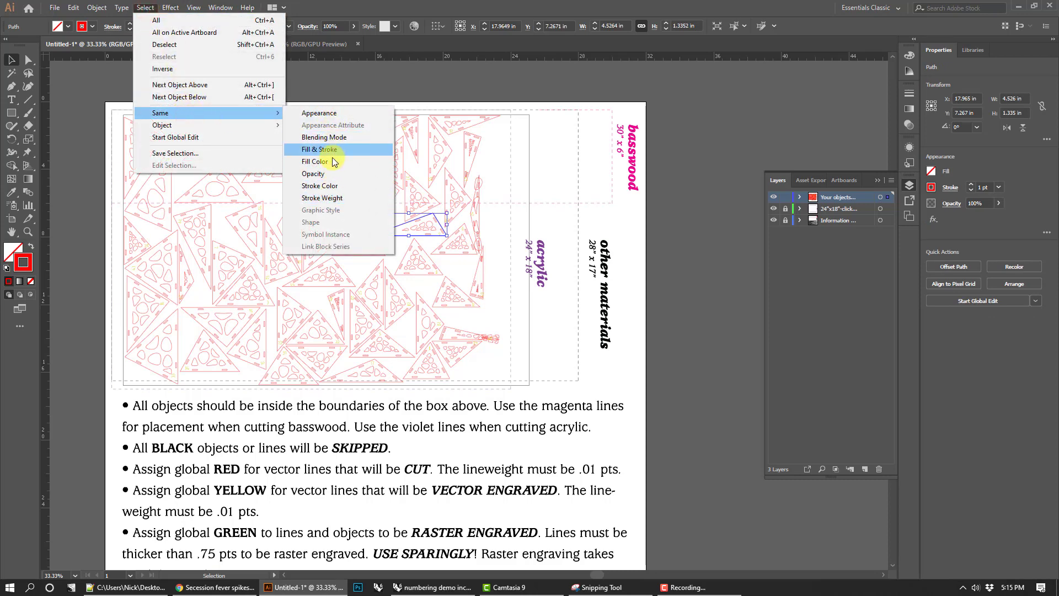
left_click(336, 187)
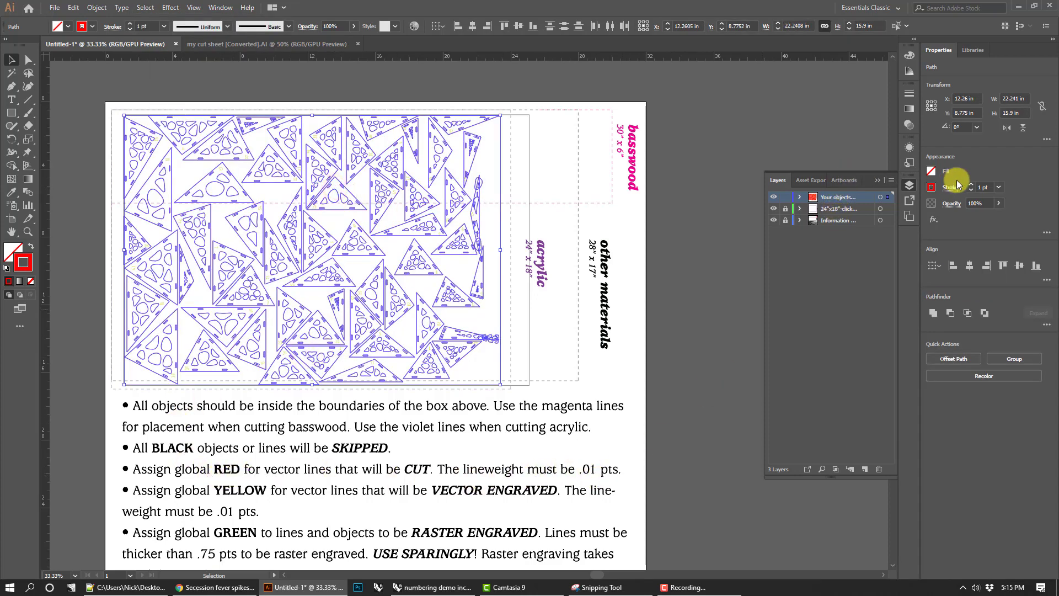
left_click_drag(988, 188, 967, 188)
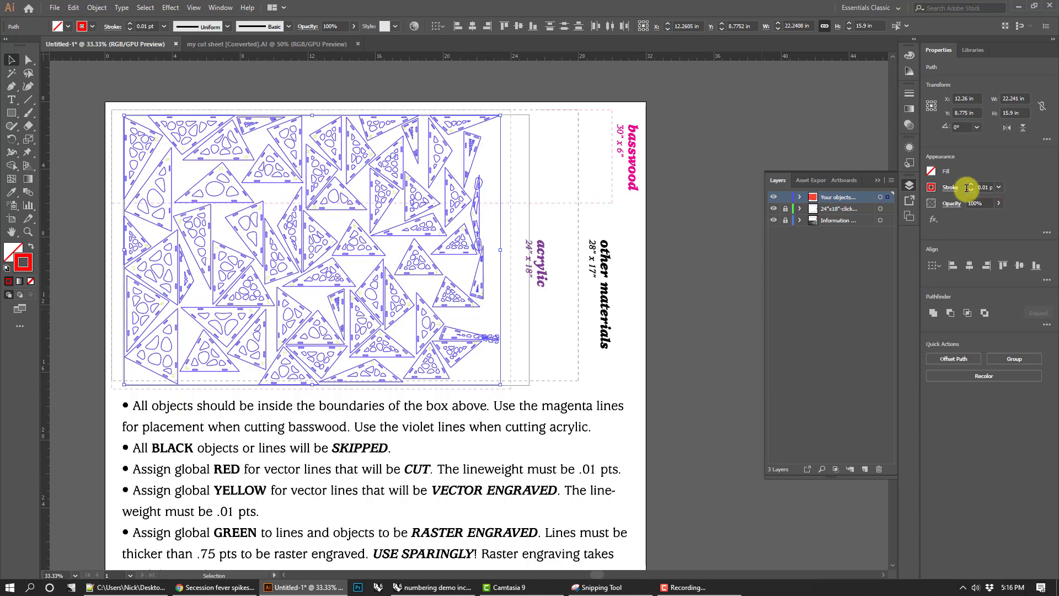
left_click(351, 69)
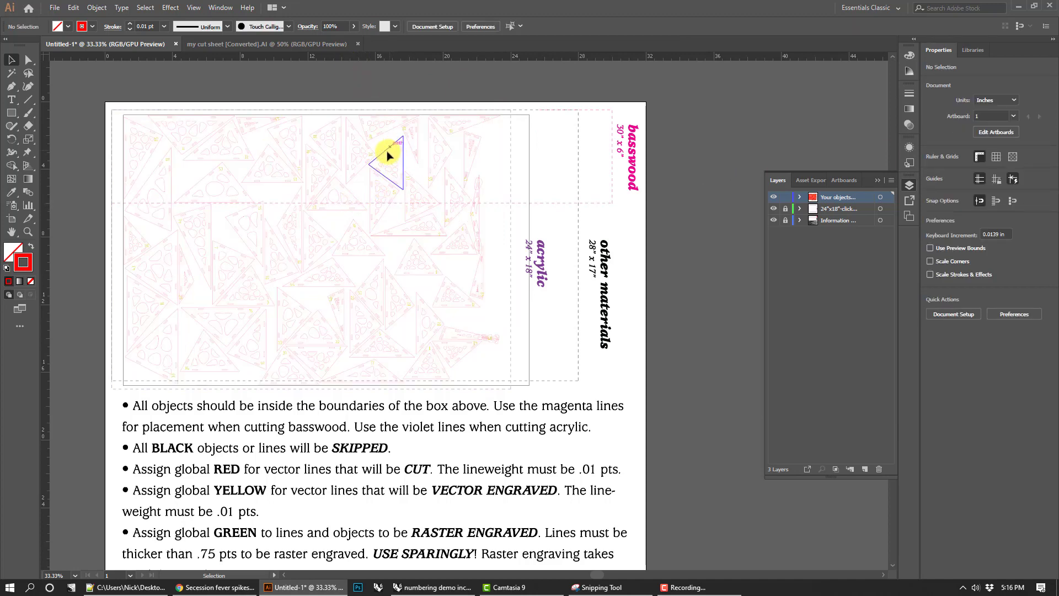
Select all the number labels sharing the yellow stroke color and set their stroke weight to 0.01 pt.
left_click(373, 157)
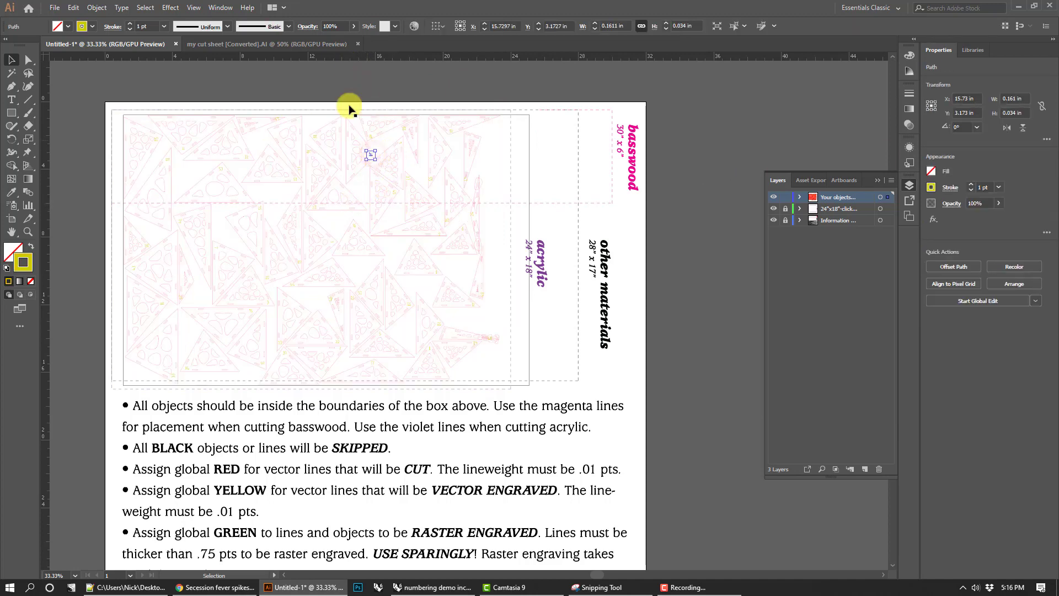
left_click(234, 8)
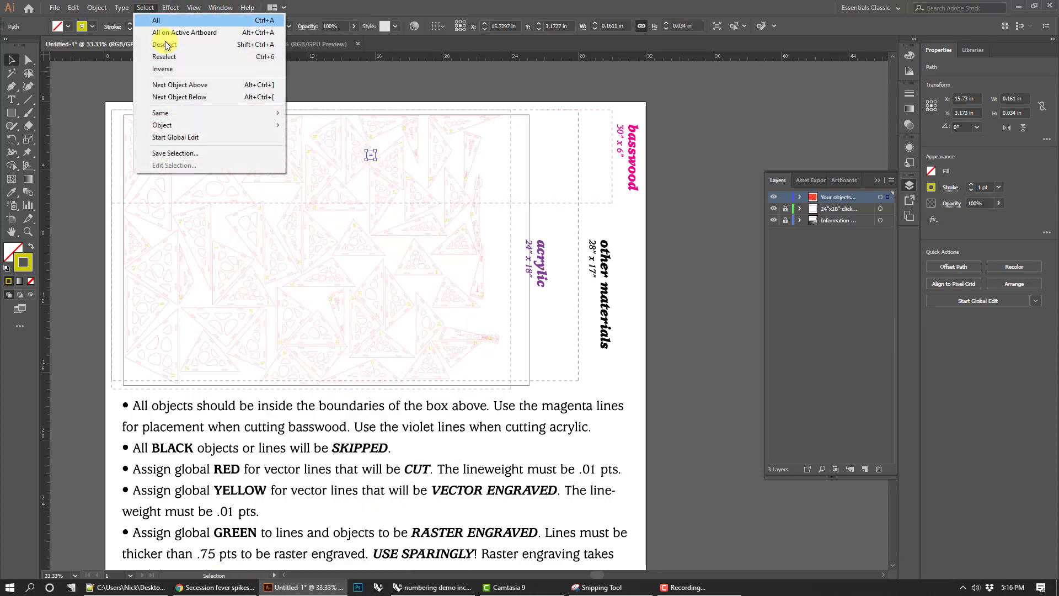
mouse_move(190, 113)
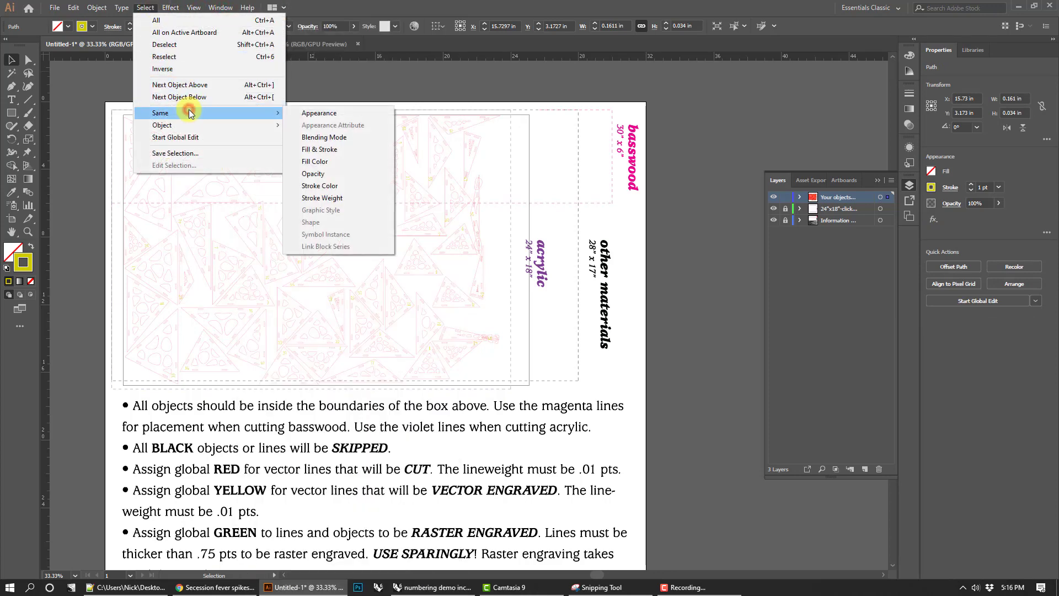
left_click(331, 185)
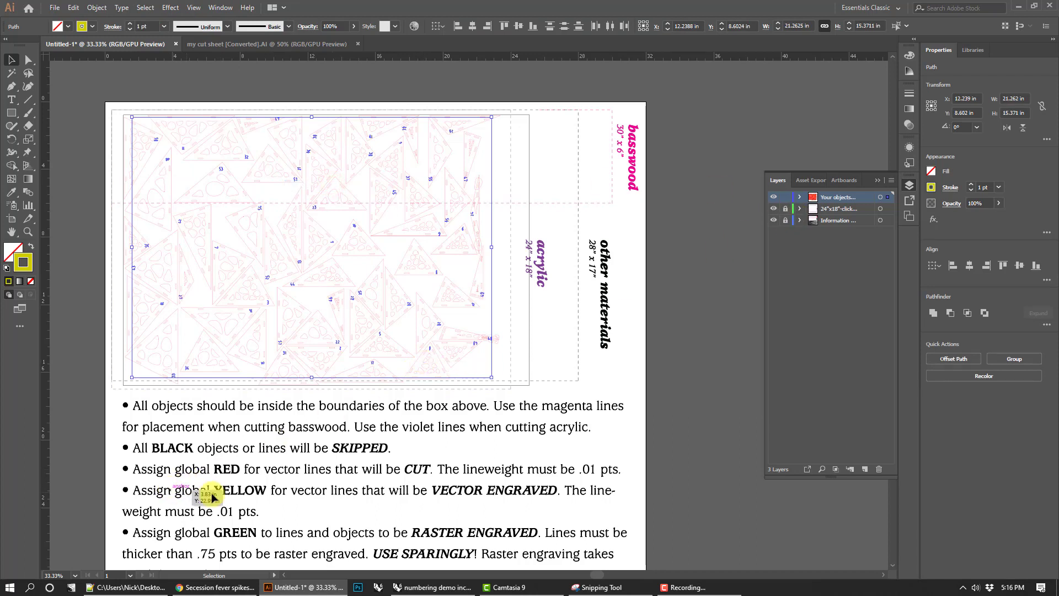
left_click(984, 187)
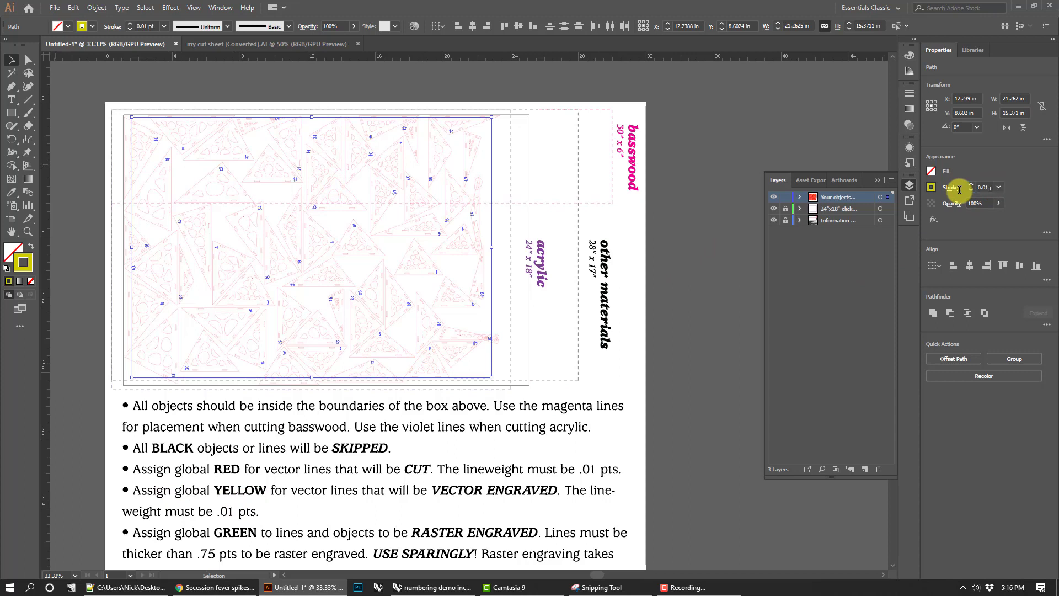
left_click(666, 218)
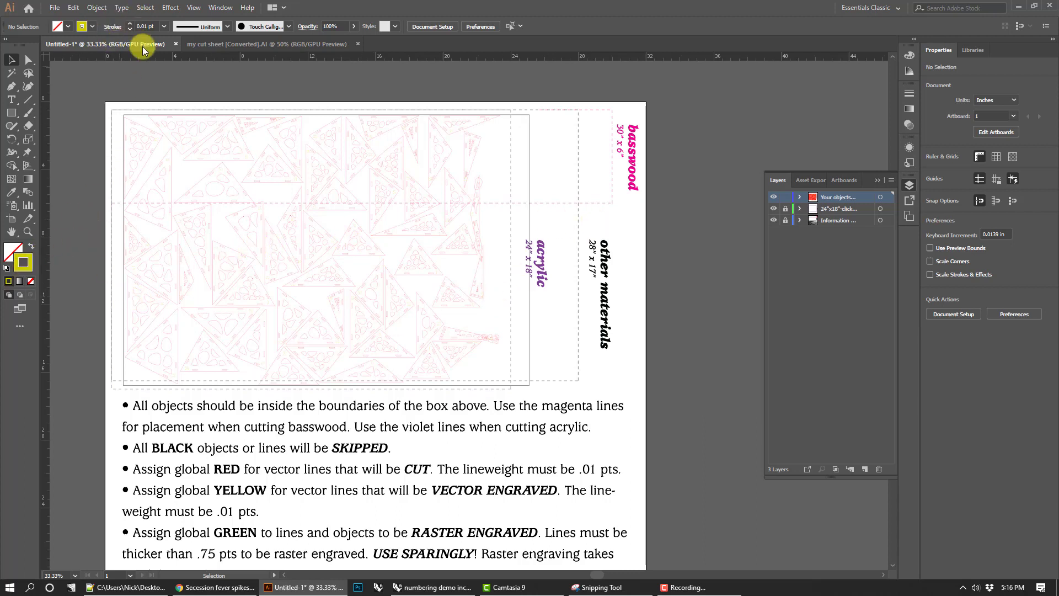
Reselect all the yellow-stroked number labels and assign the template's global yellow swatch to their stroke.
left_click(145, 7)
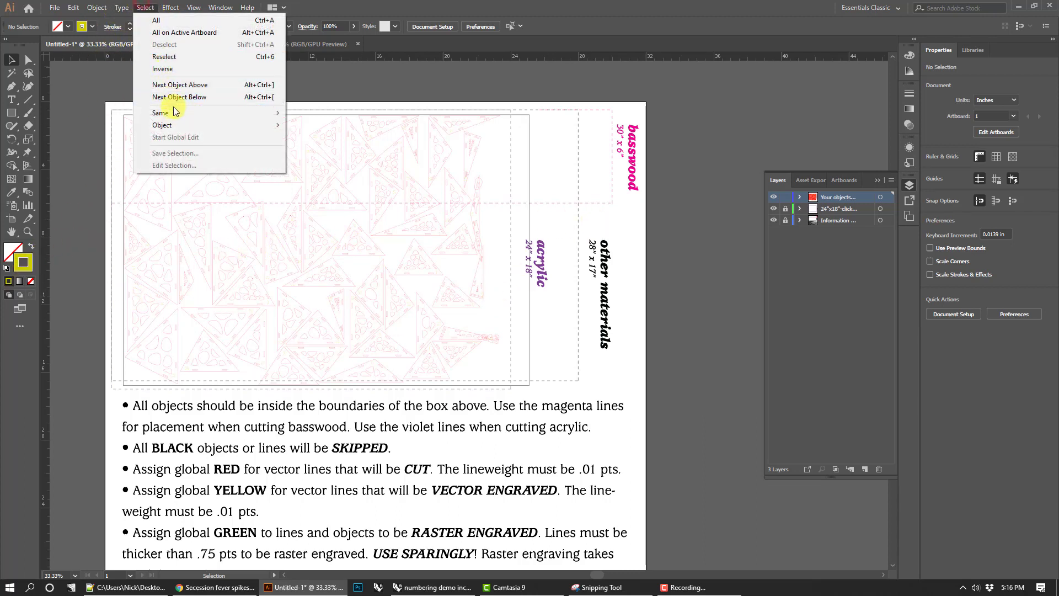
mouse_move(173, 113)
left_click(340, 185)
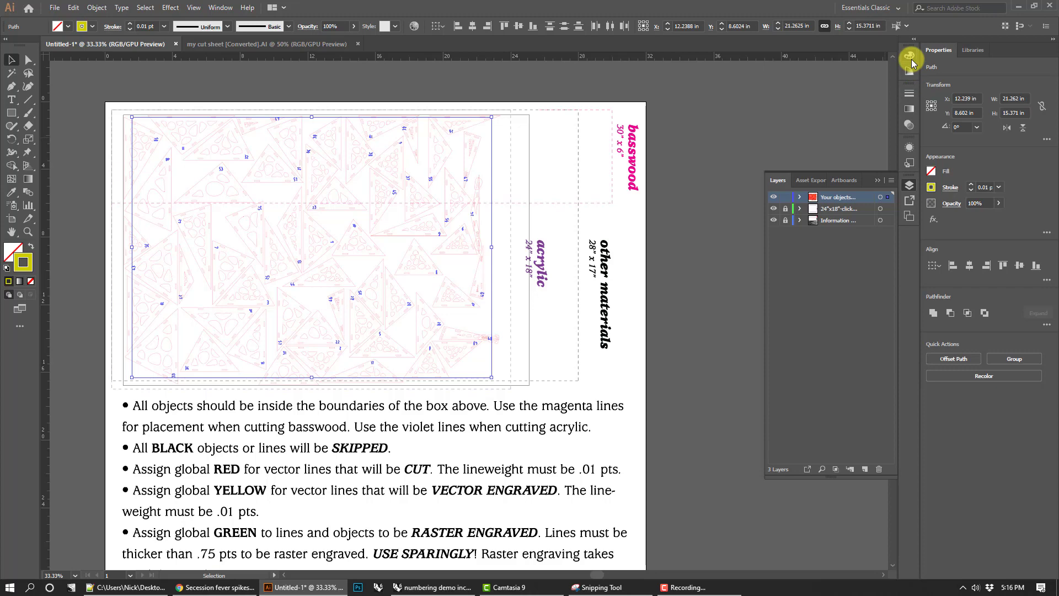
left_click(220, 8)
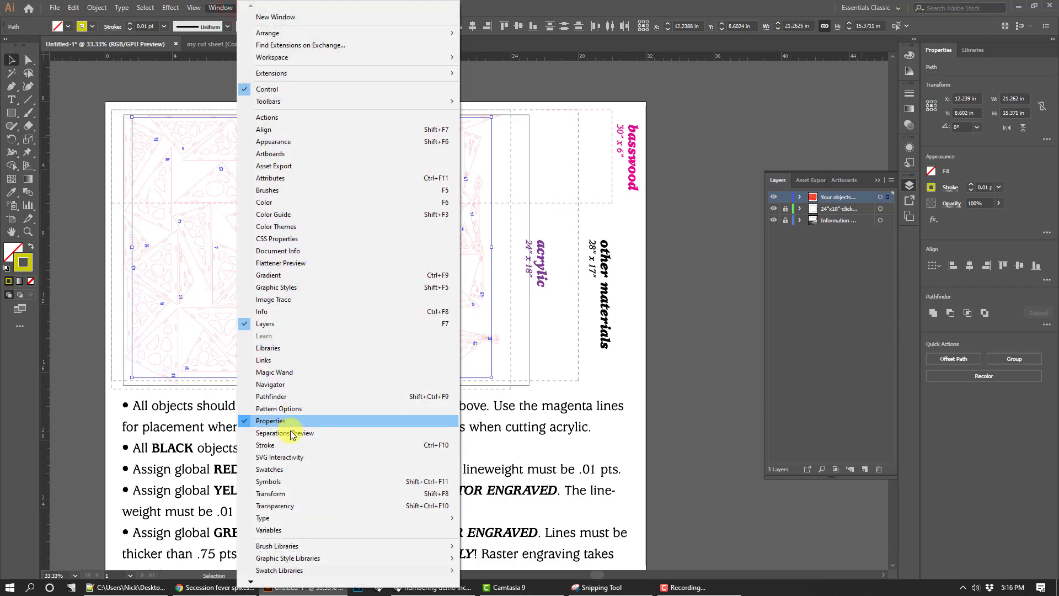
left_click(291, 469)
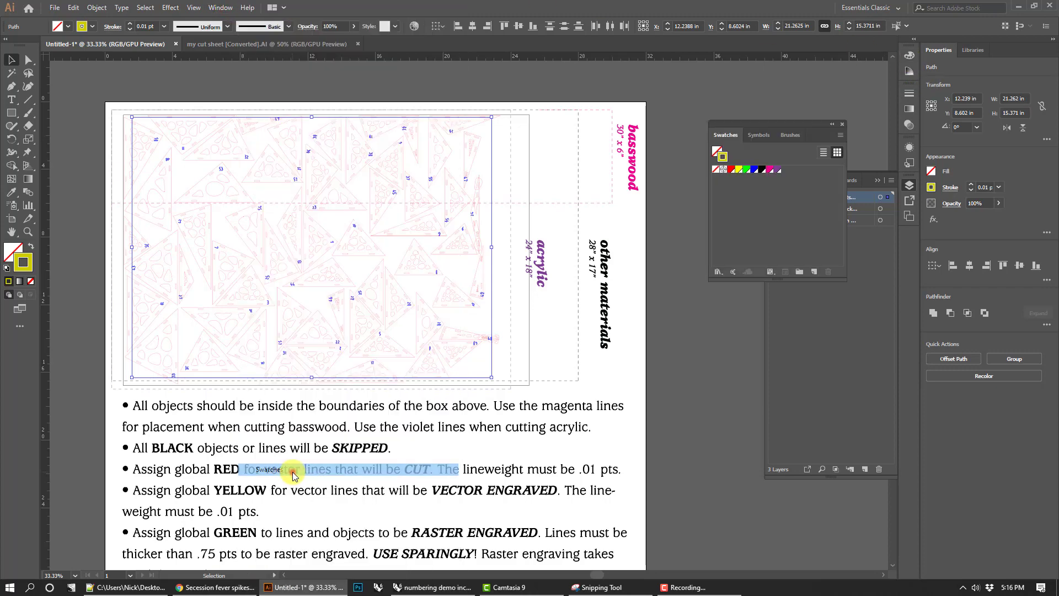
left_click(740, 171)
left_click(683, 129)
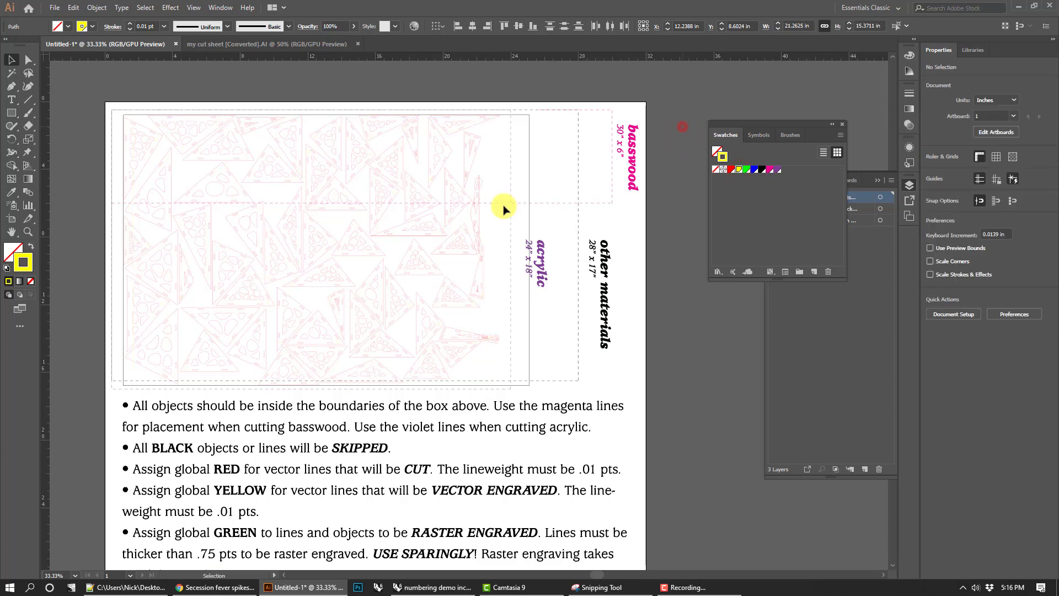
Select all paths sharing the red stroke color and assign the template's global red swatch to their stroke.
left_click(371, 237)
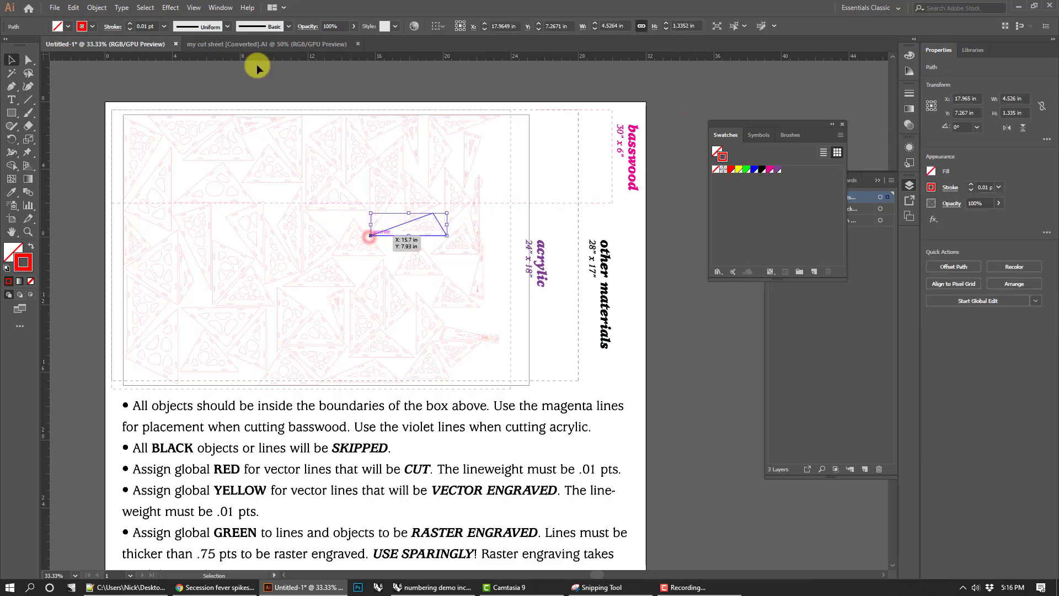
left_click(193, 7)
mouse_move(157, 8)
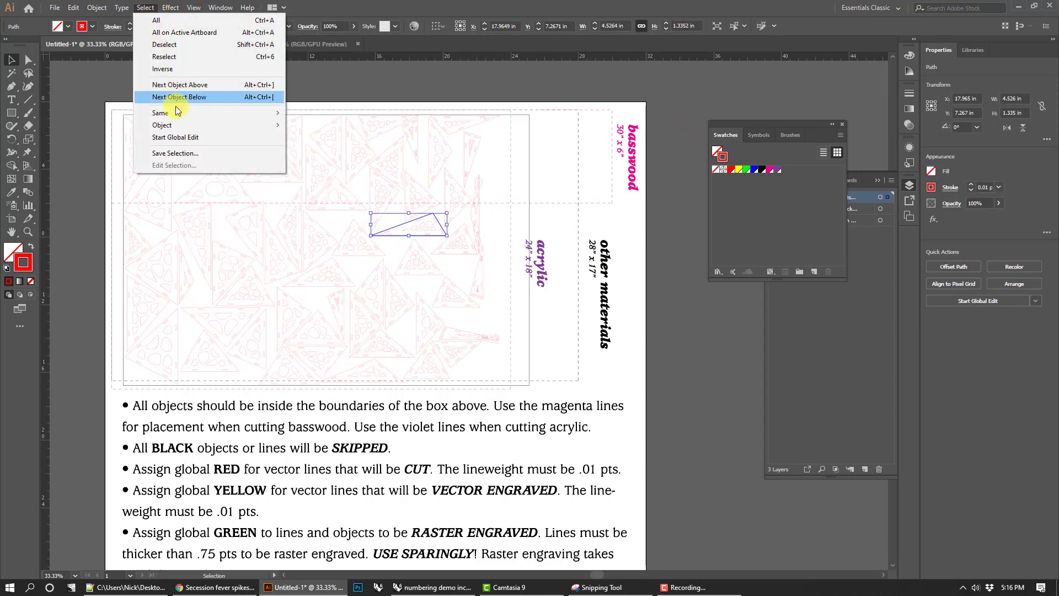
left_click(200, 113)
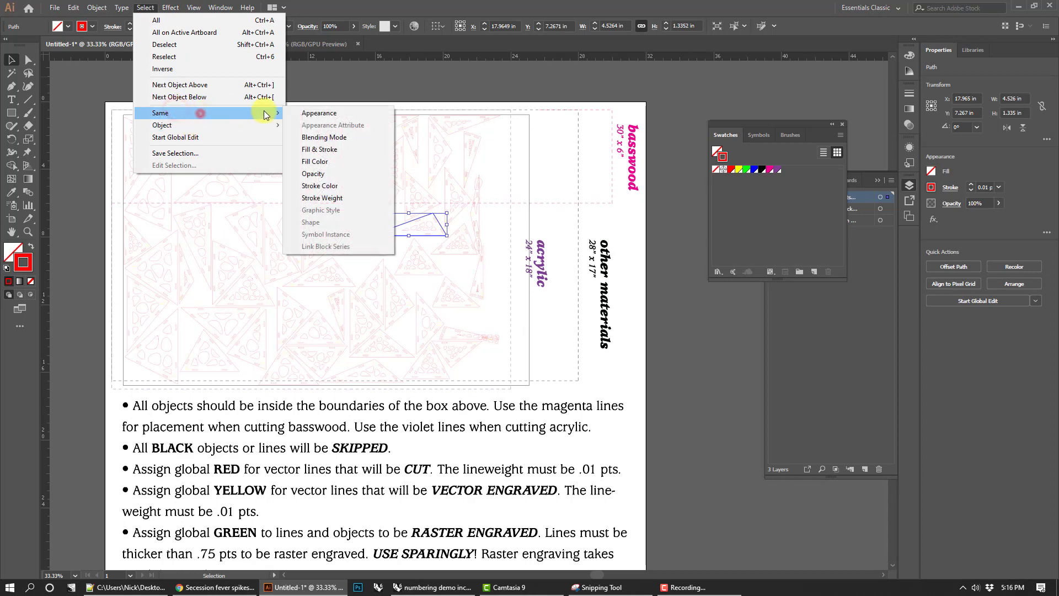
left_click(339, 186)
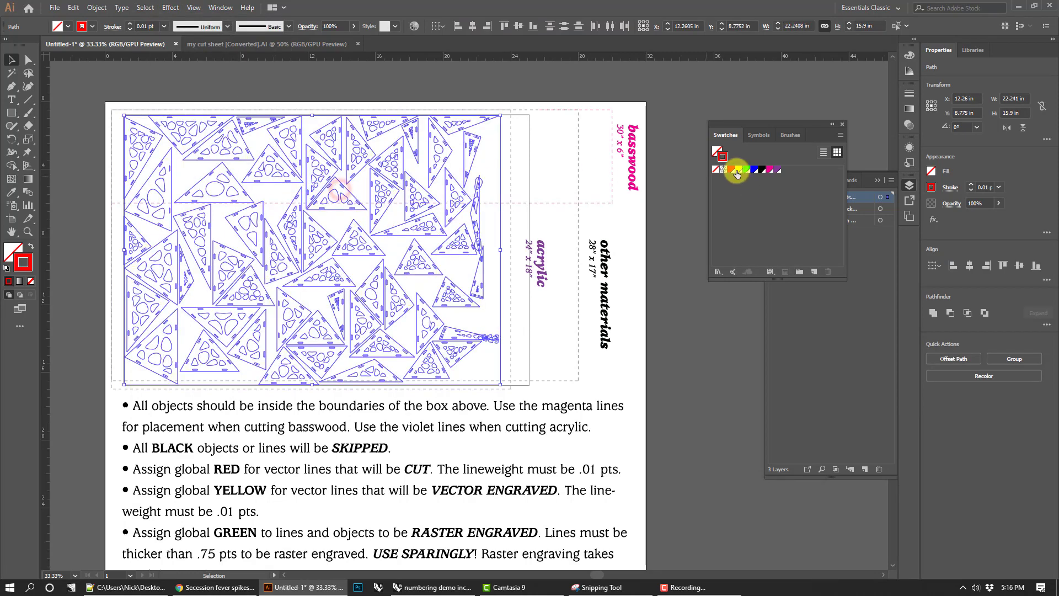
left_click(679, 106)
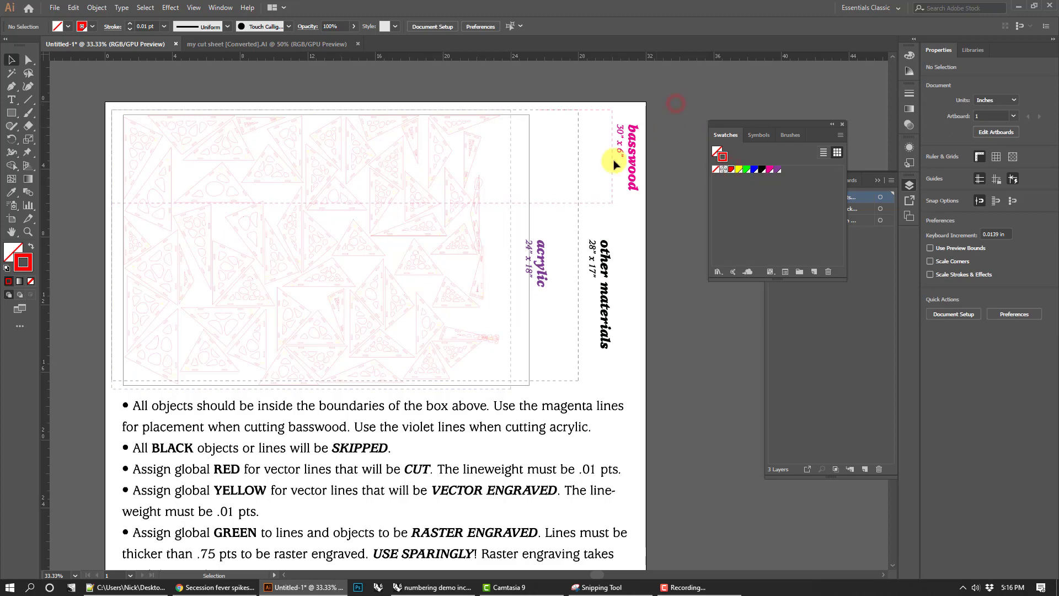
Examine the thin red and yellow lines of the nested pieces up close, returning to the full cut sheet.
left_click(28, 232)
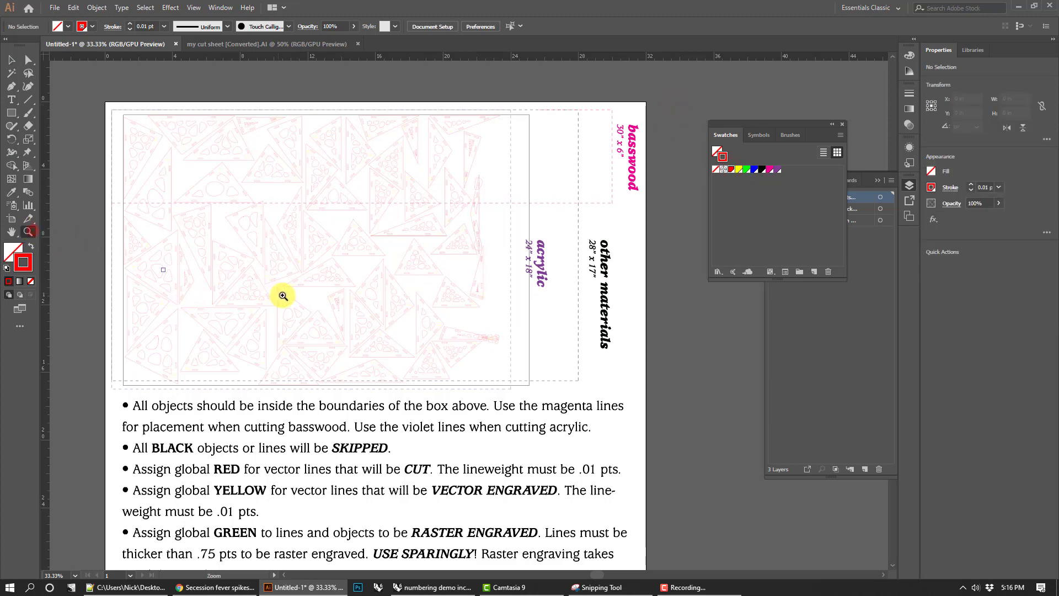
left_click(282, 296)
left_click(463, 310)
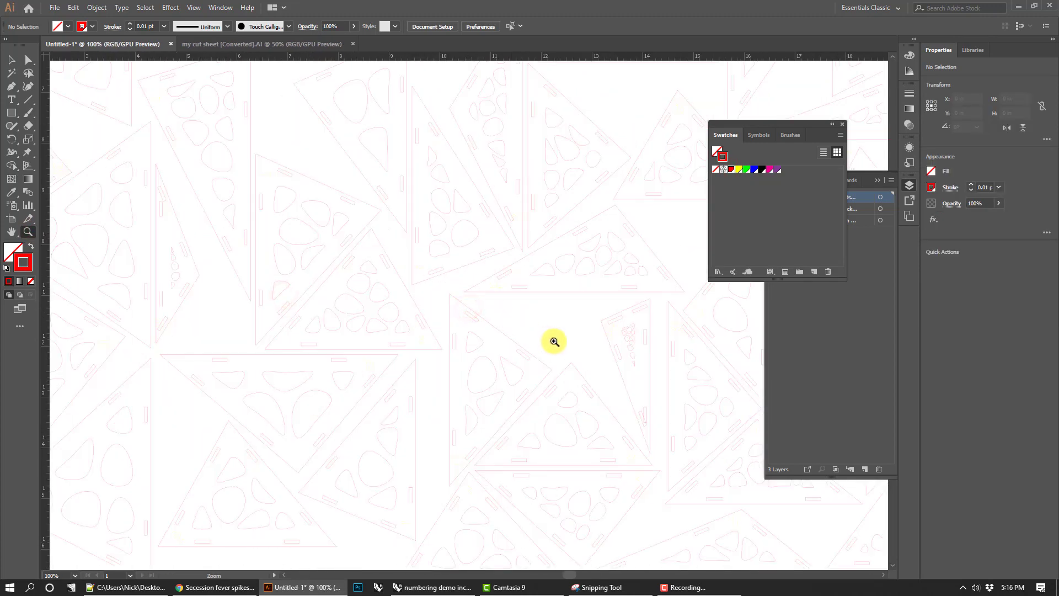
left_click(552, 340)
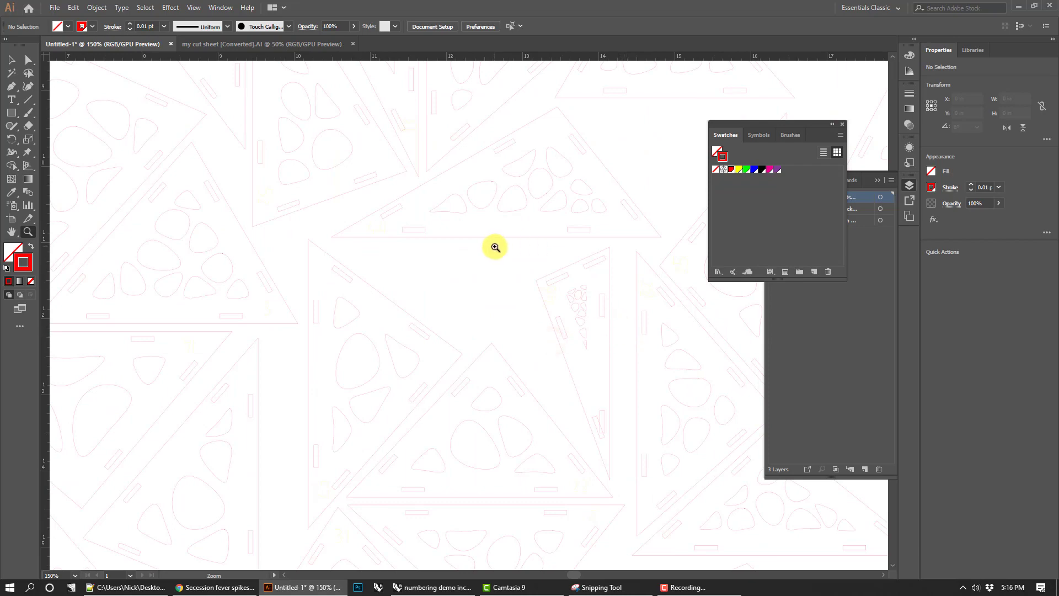
left_click(543, 250, "alt")
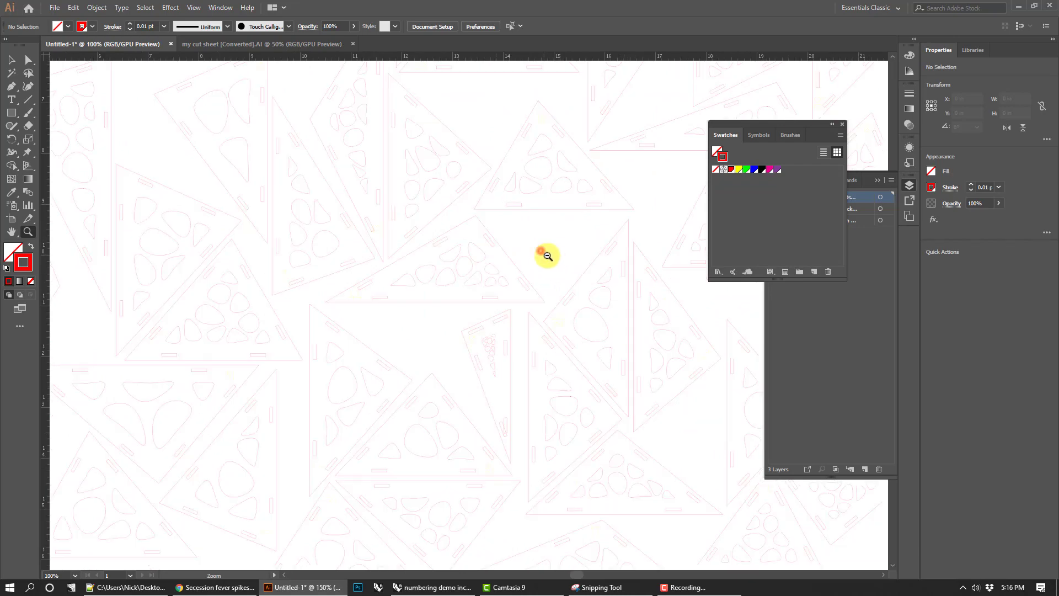
left_click(548, 251, "alt")
left_click(535, 263, "alt")
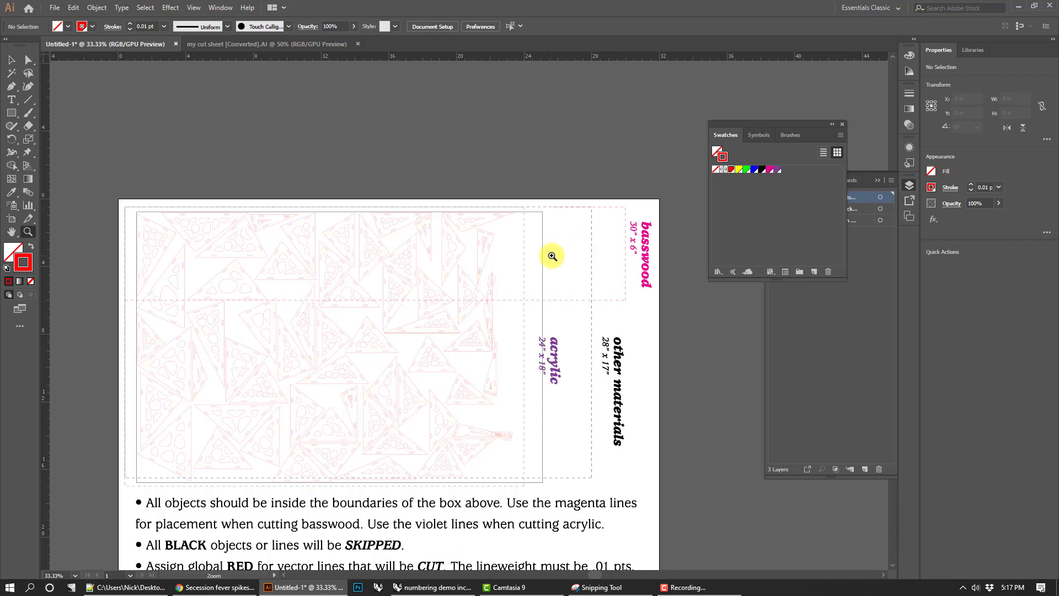
Delete the black rectangle marking the outer edge of the cut sheet.
left_click(12, 63)
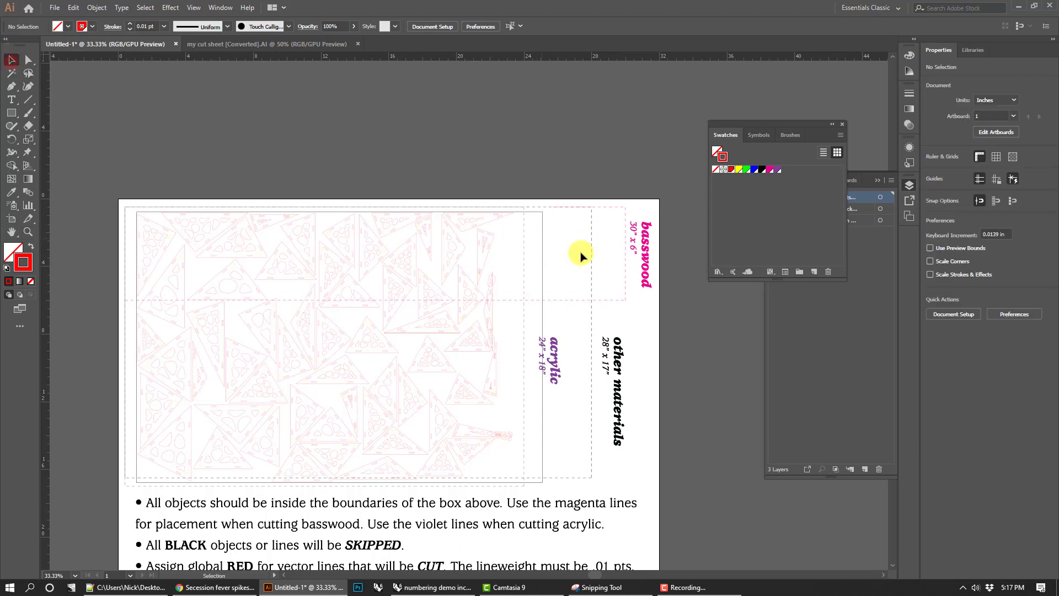
left_click(542, 249)
key("Delete")
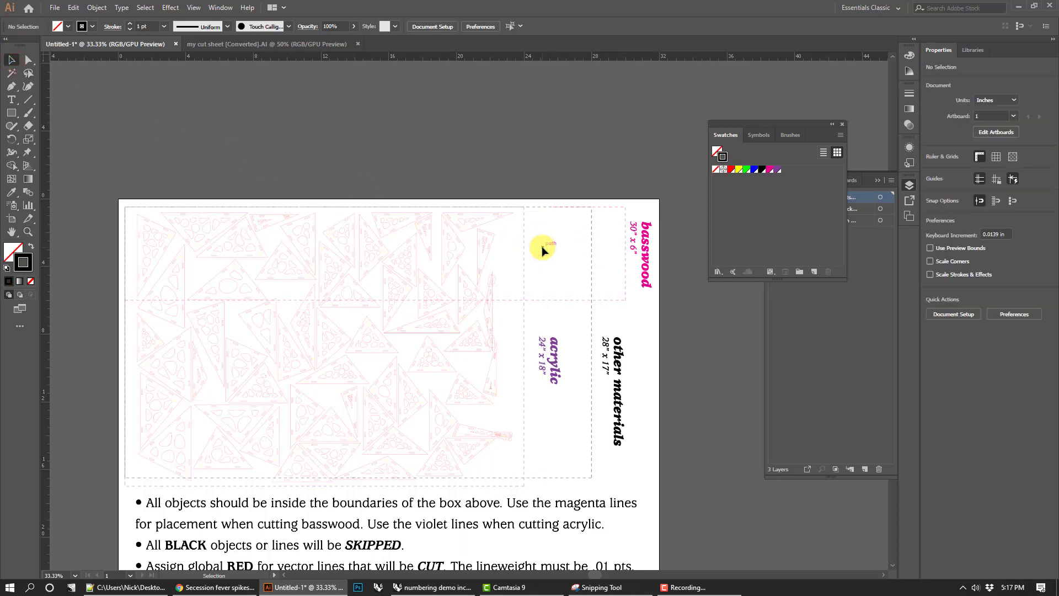
Inspect the narrow pieces along the nested sheet's right edge for overlapping holes, slots and outlines.
left_click(27, 232)
left_click(439, 352)
left_click(480, 357)
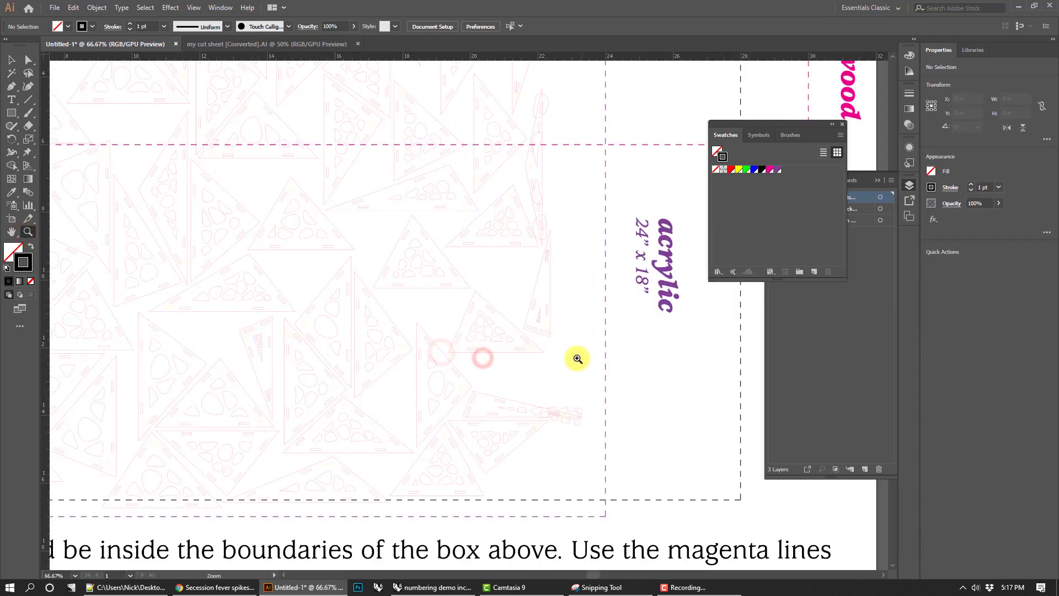
left_click(566, 408)
left_click(566, 409)
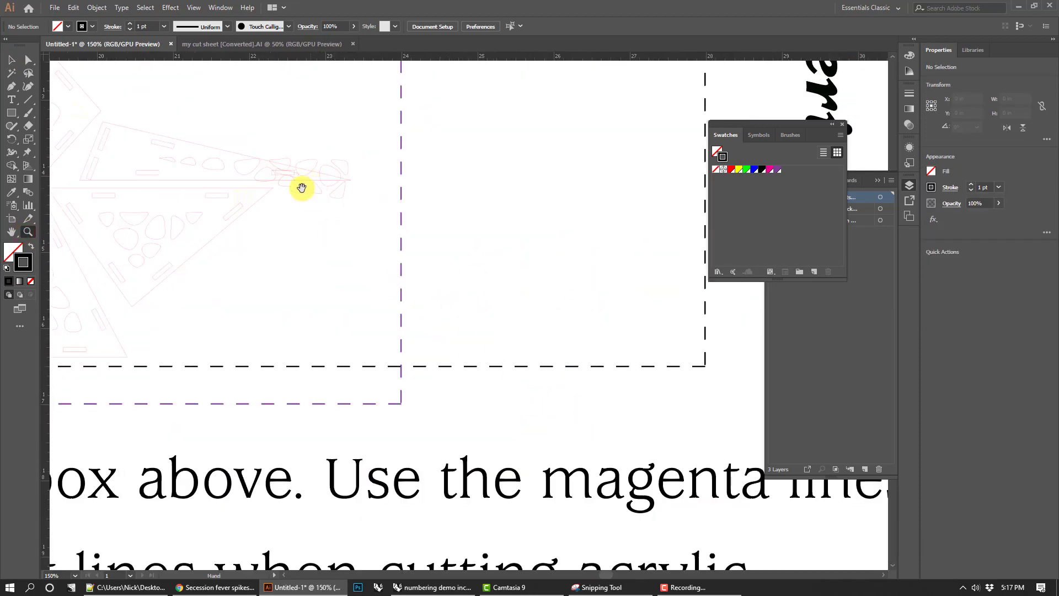
left_click_drag(302, 210, 418, 213)
left_click_drag(391, 66, 438, 227)
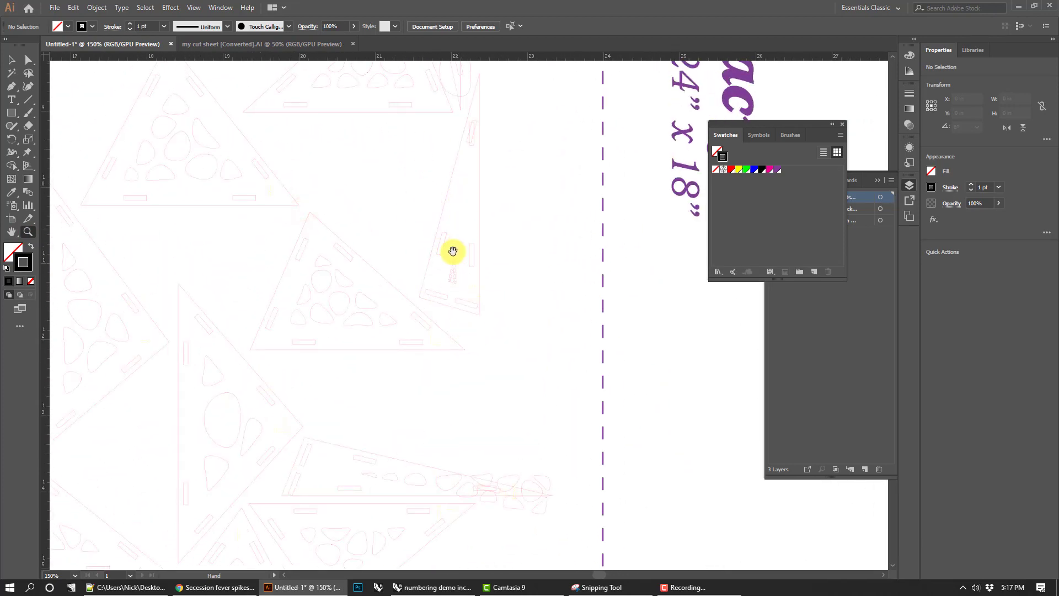
left_click_drag(469, 180, 468, 284)
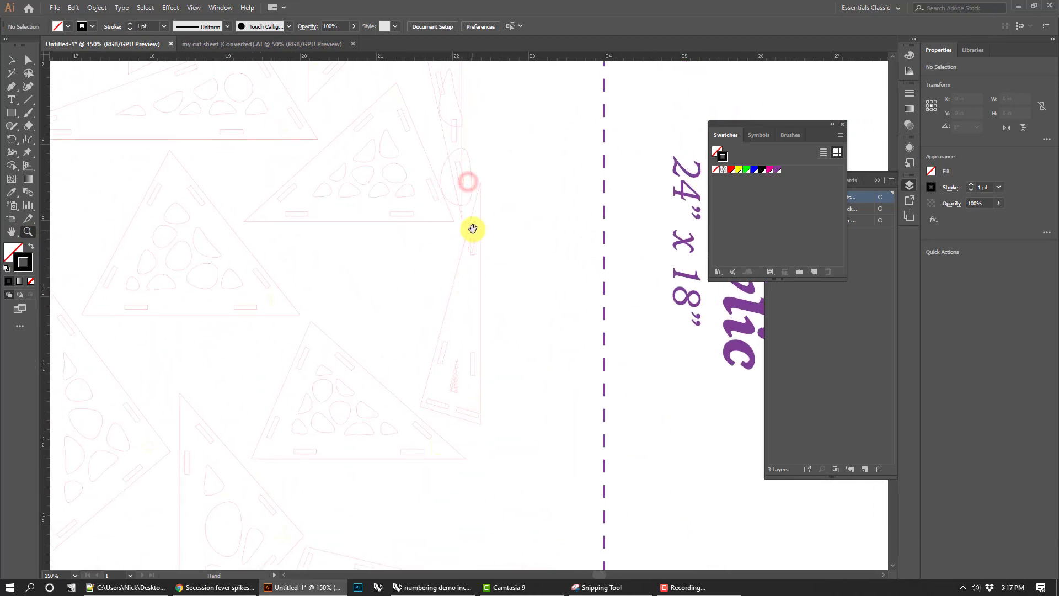
left_click_drag(508, 213, 528, 389)
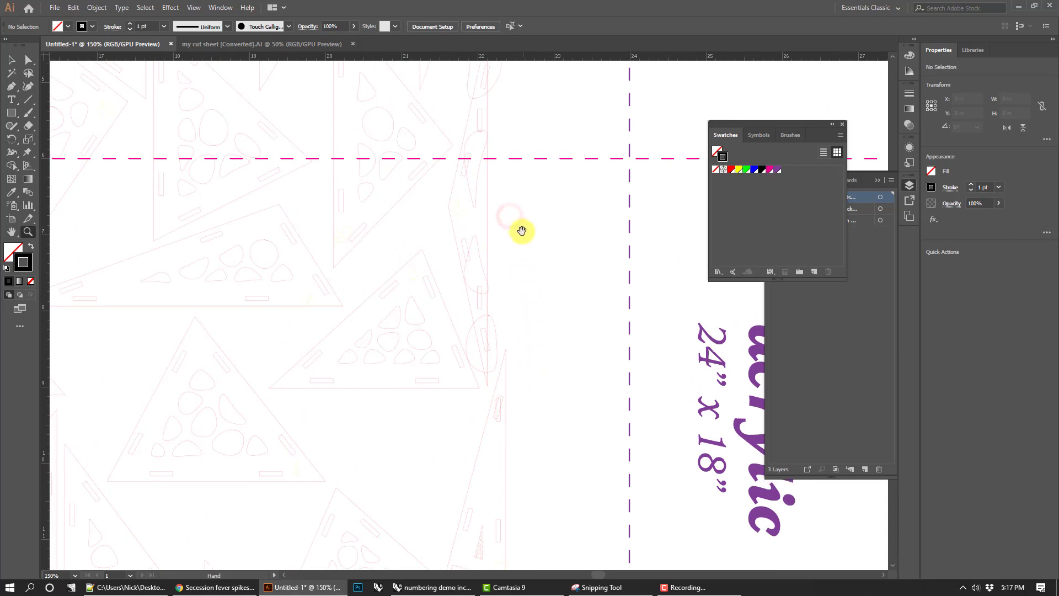
Check the nested pieces against the dashed sheet boundary along the upper, outer and lower edges of the cut sheet.
mouse_move(521, 234)
left_mouse_down()
mouse_move(528, 340)
mouse_move(543, 365)
left_mouse_up()
mouse_move(506, 203)
left_mouse_down()
mouse_move(518, 353)
mouse_move(423, 293)
mouse_move(476, 265)
left_mouse_up()
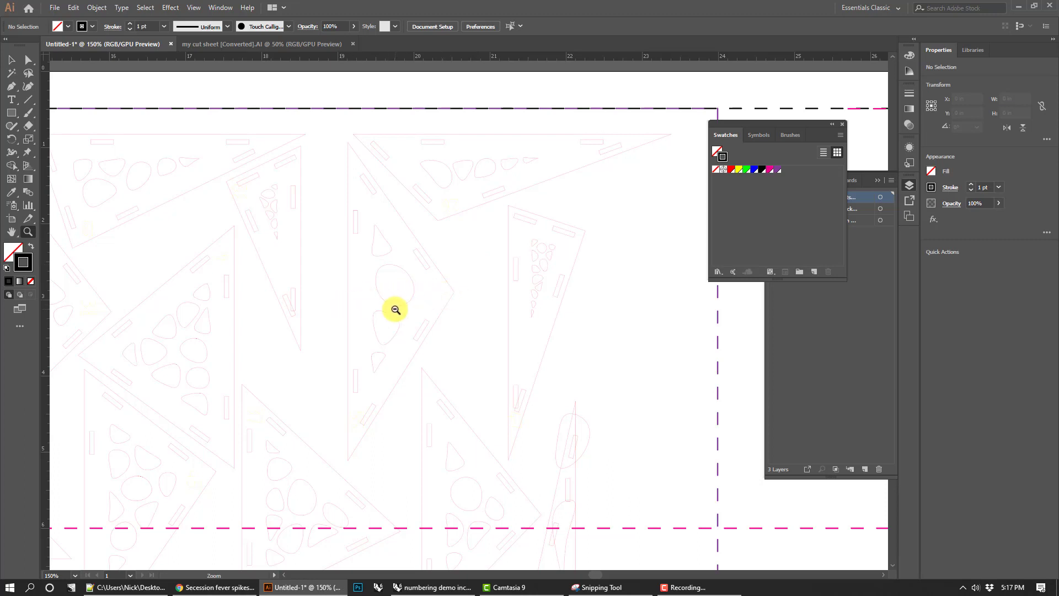
left_click(395, 309, "alt")
left_click(395, 310, "alt")
left_click_drag(337, 348, 439, 248)
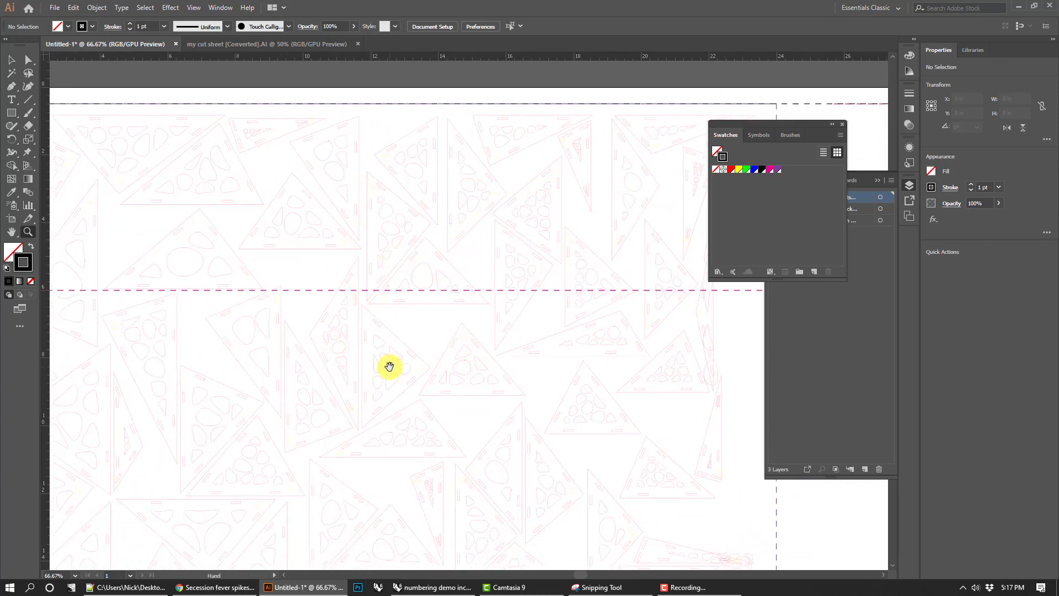
left_click_drag(388, 363, 490, 343)
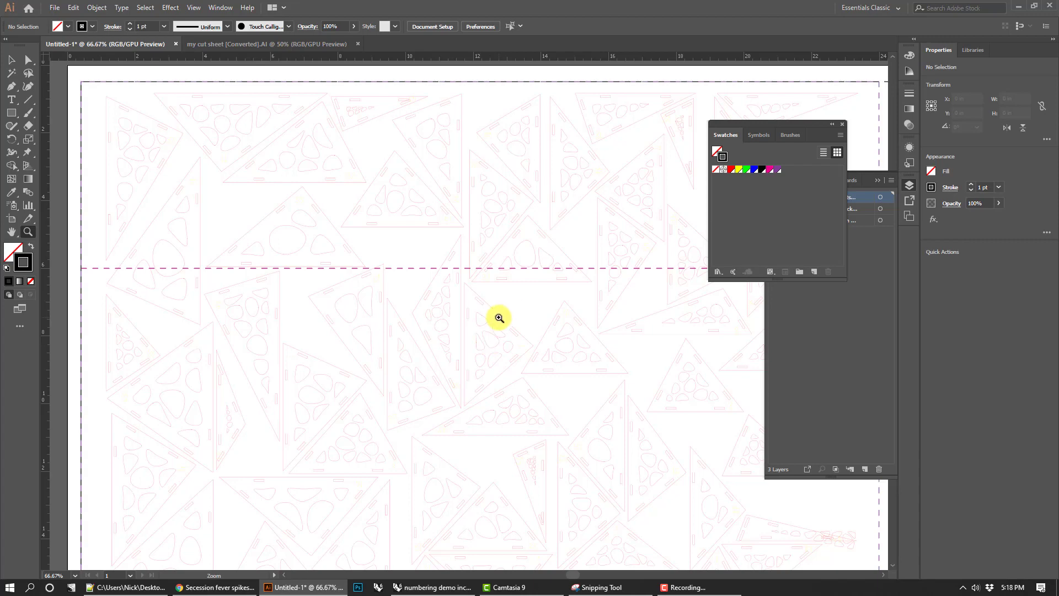
left_click_drag(459, 384, 499, 222)
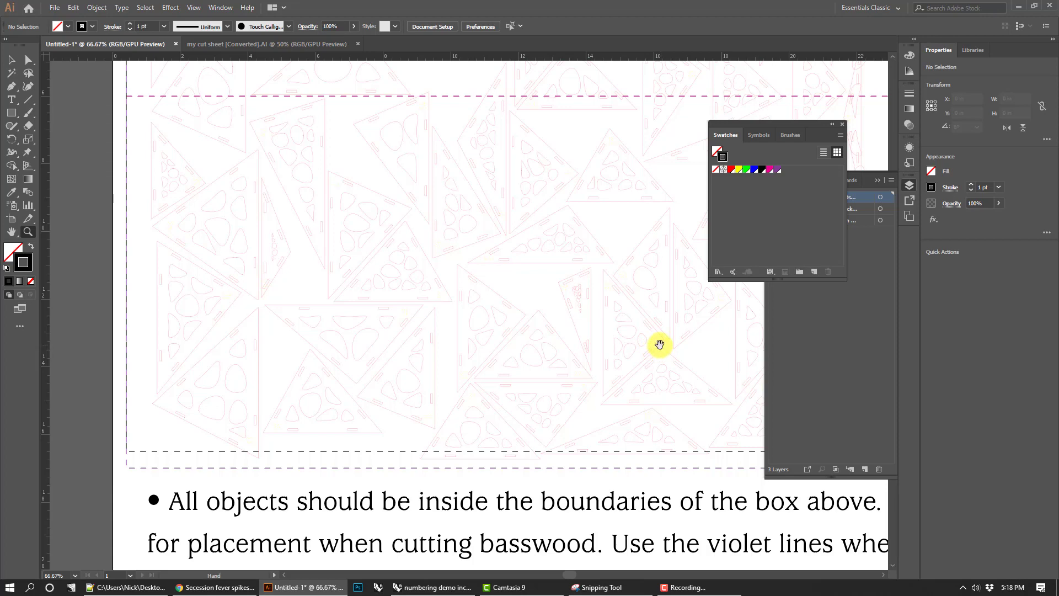
left_click_drag(660, 345, 416, 336)
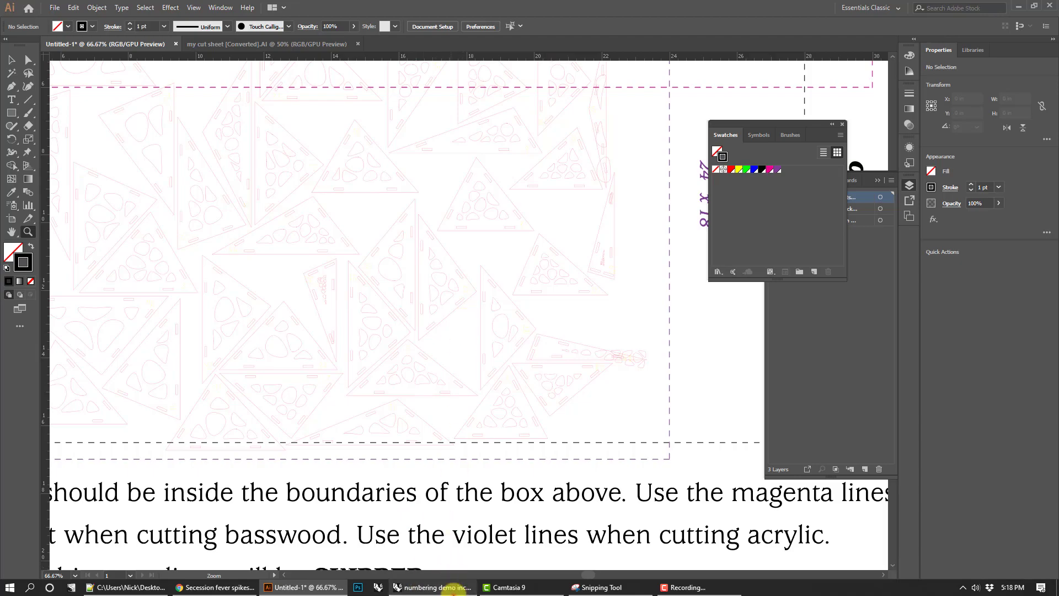
In Rhino, move all the nested cut sheet curves diagonally away from the origin and deselect them.
left_click(453, 588)
left_click(246, 428)
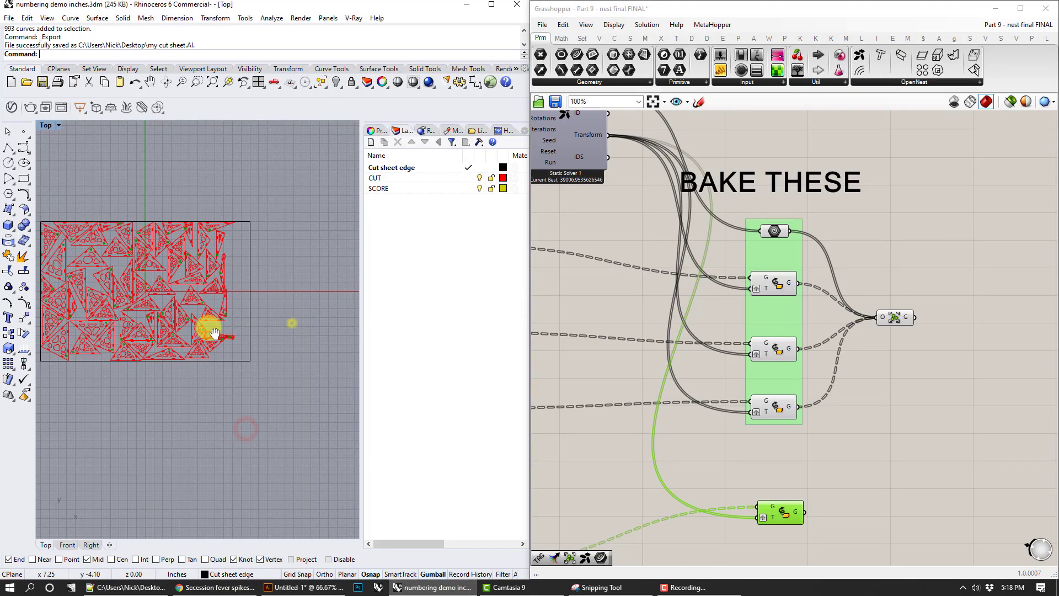
scroll(248, 269, "down", 4)
left_click_drag(81, 376, 83, 372)
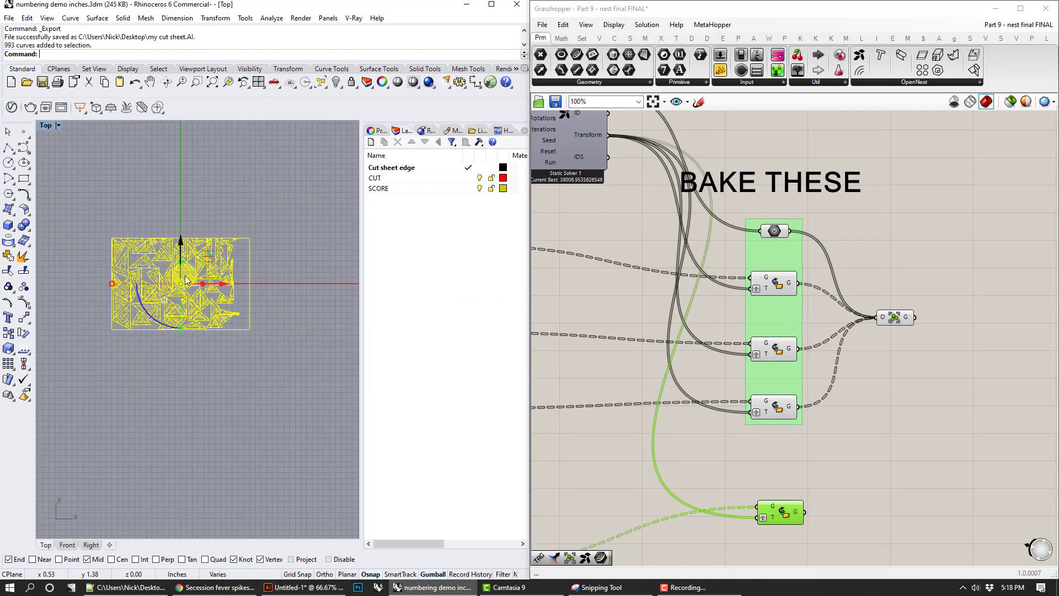
left_click_drag(208, 256, 354, 146)
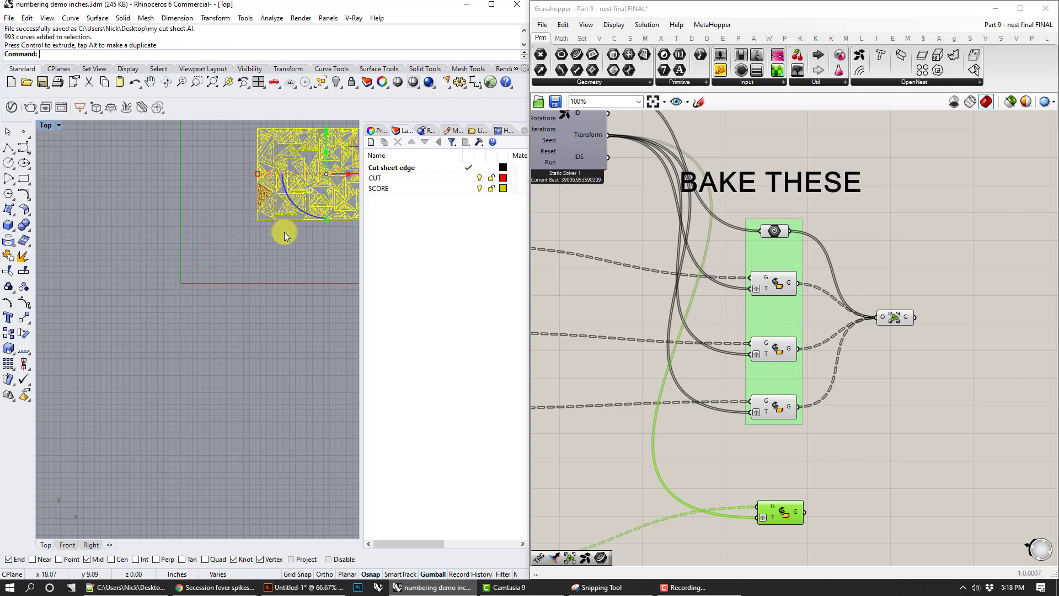
right_click_drag(284, 232, 217, 312)
left_click(196, 326)
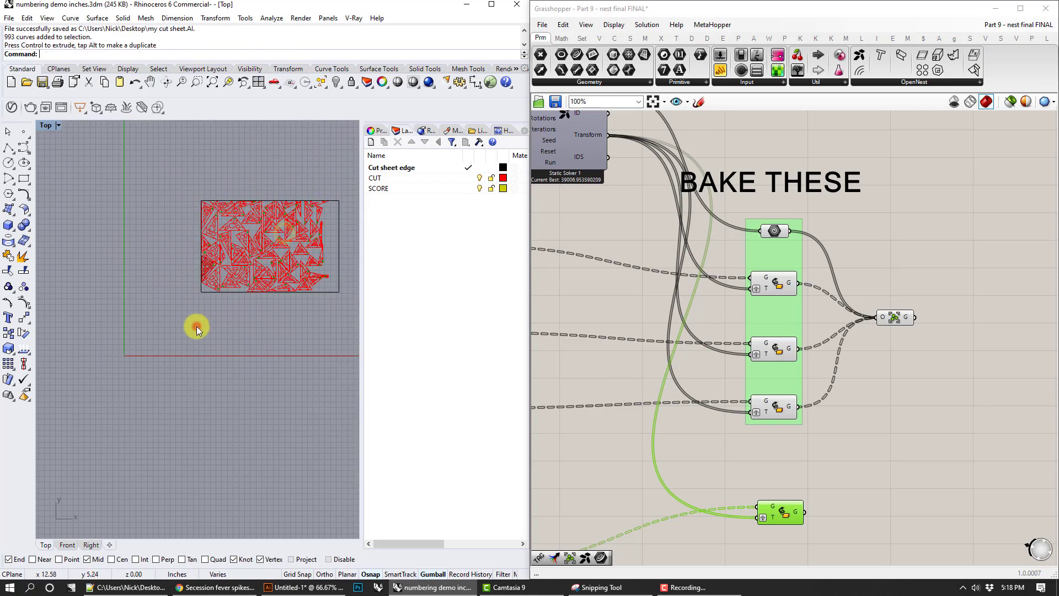
Set the Top viewport to the Perspective view and zoom in on the nested cut sheet.
left_click(58, 126)
mouse_move(115, 351)
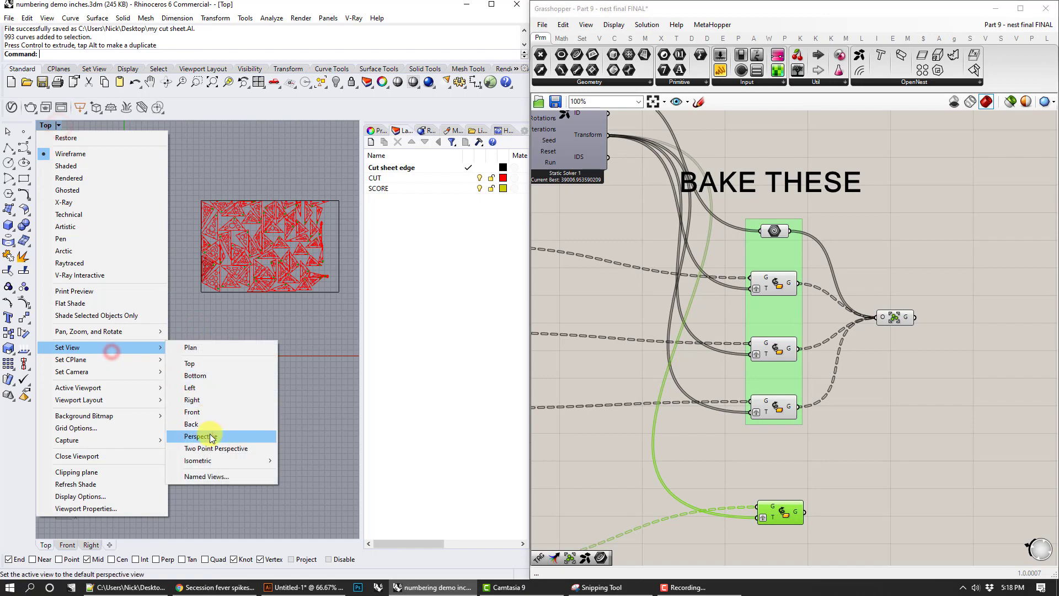
left_click(213, 436)
scroll(253, 326, "up", 5)
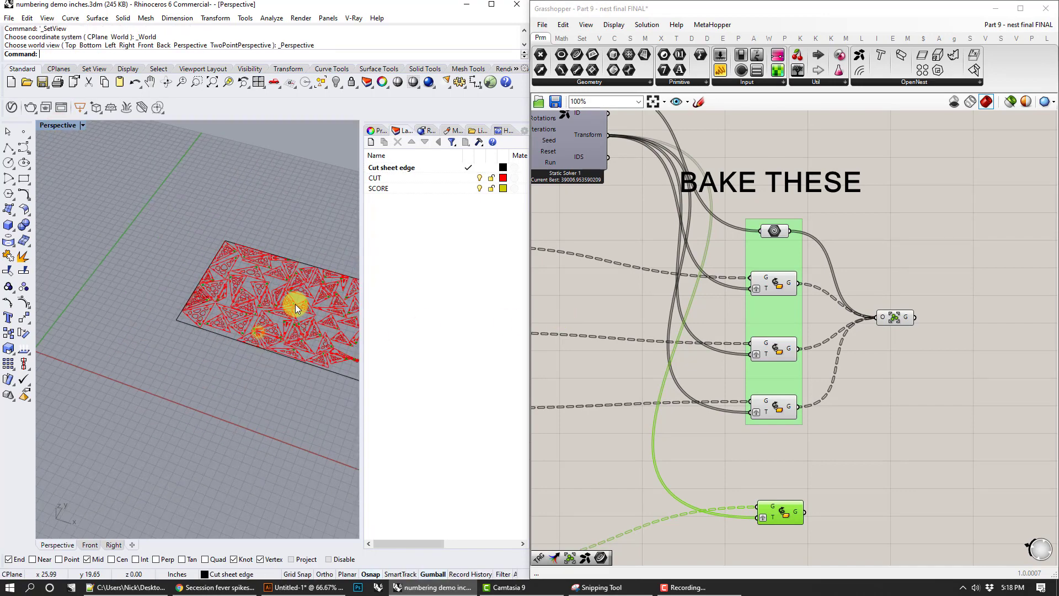
In Grasshopper, turn on the preview of the component with the toggle input, located above the yellow group.
scroll(591, 303, "down", 4)
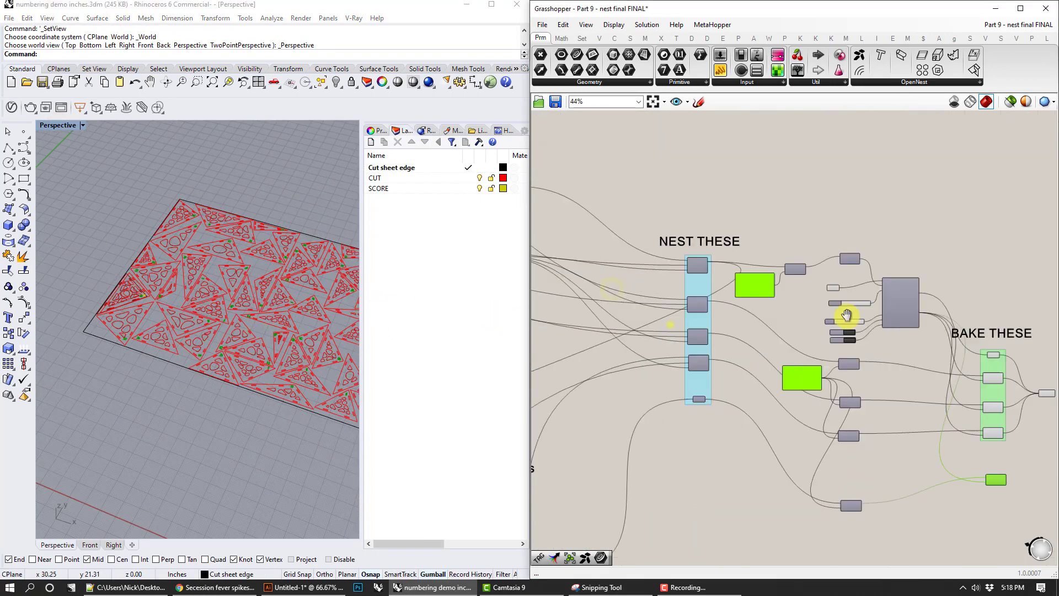
right_click_drag(661, 319, 913, 394)
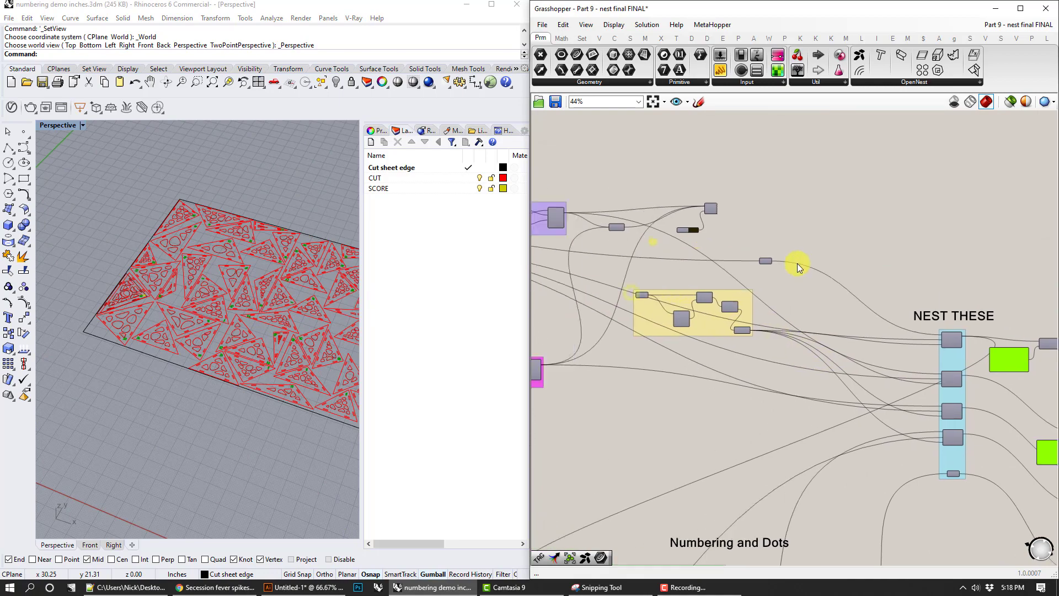
right_click(713, 210)
left_click(740, 231)
Turn on the preview of the numbering dots component in the Numbering and Dots section.
right_click_drag(744, 395, 780, 262)
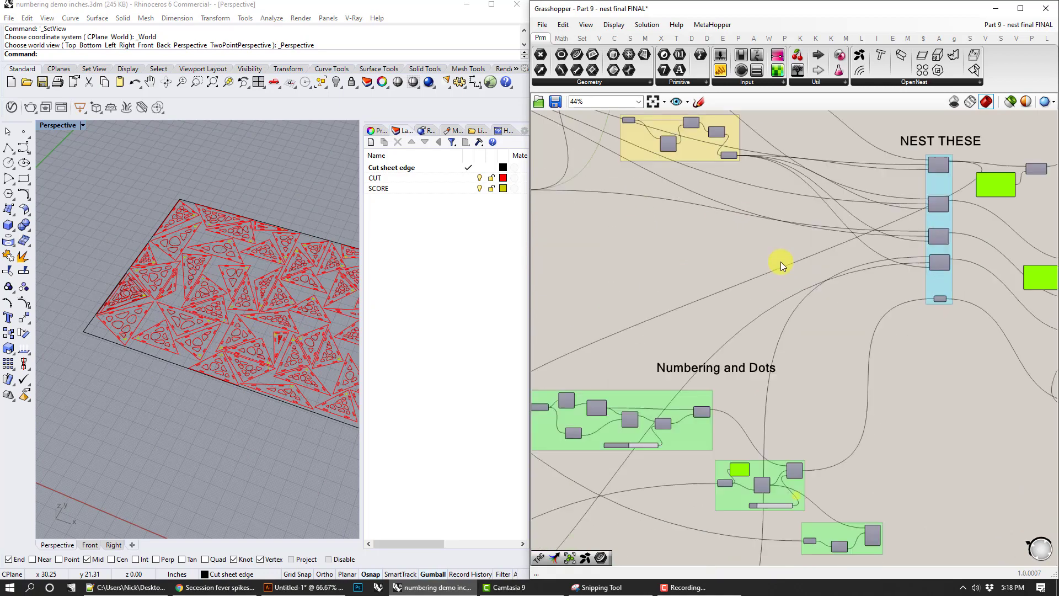
scroll(826, 454, "up", 3)
right_click(815, 379)
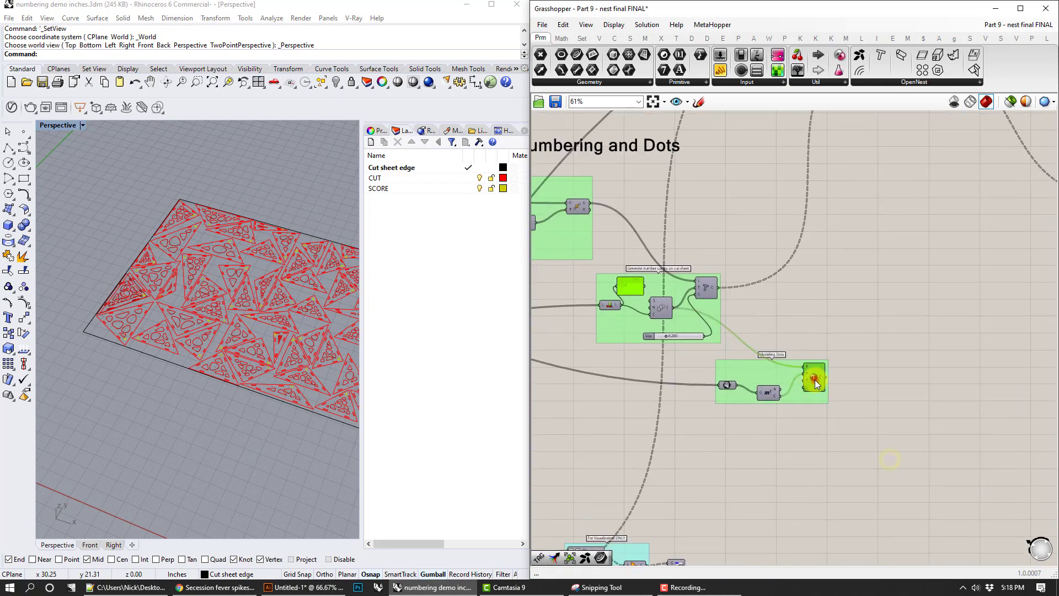
left_click(836, 405)
Turn on the custom preview component beside the visualization-only group so the assembled model displays.
right_click_drag(697, 459, 739, 289)
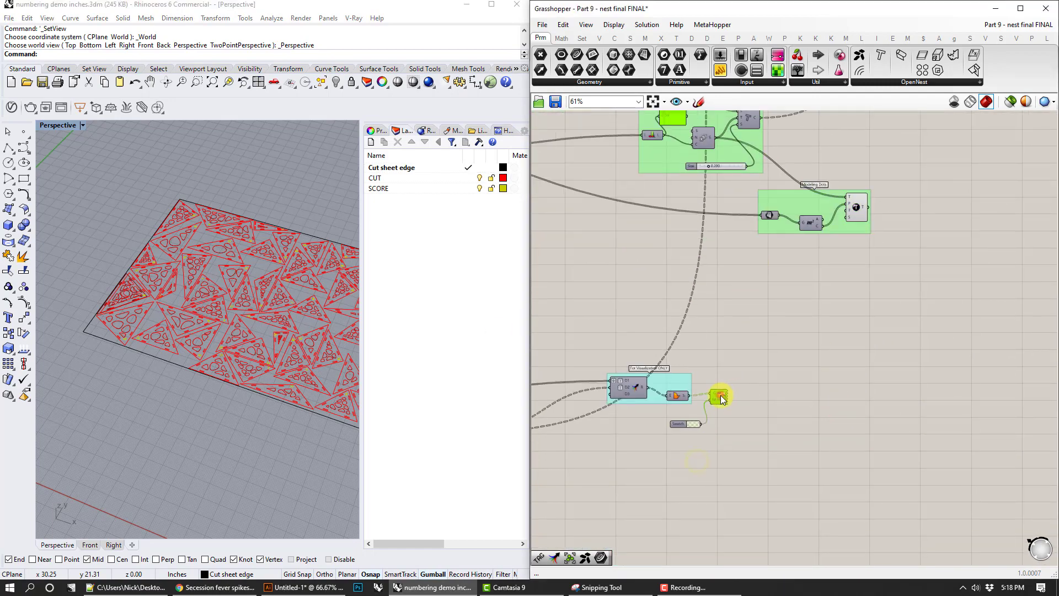
right_click(718, 396)
left_click(740, 415)
Examine the numbered panels of the assembled 3D model, both close up and from several sides.
mouse_move(201, 281)
right_mouse_down()
mouse_move(170, 234)
mouse_move(184, 289)
right_mouse_up()
scroll(184, 289, "up", 8)
scroll(264, 276, "down", 8)
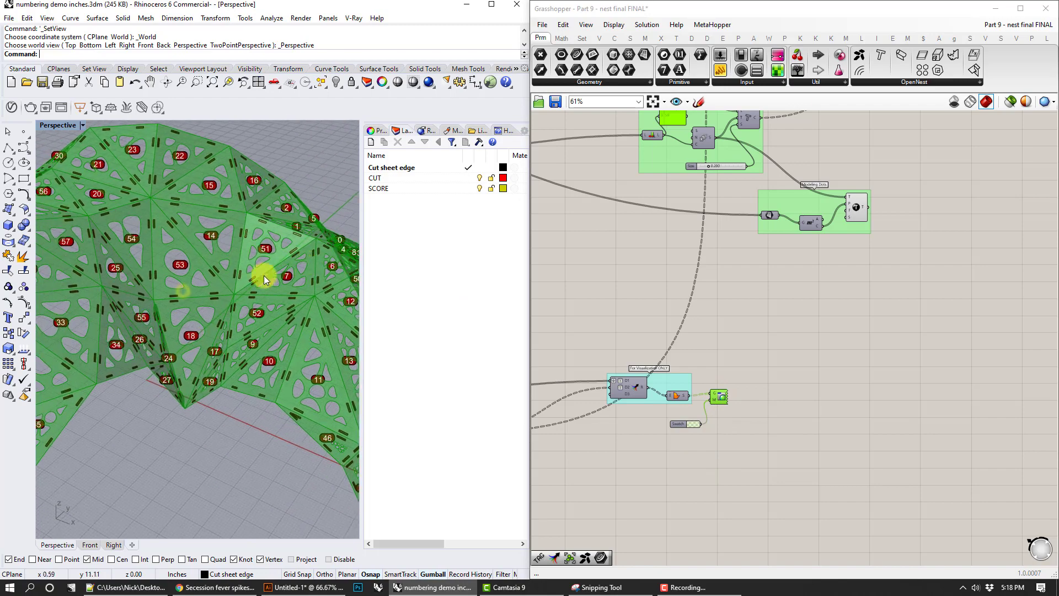
mouse_move(182, 273)
right_mouse_down()
mouse_move(211, 303)
mouse_move(183, 274)
right_mouse_up()
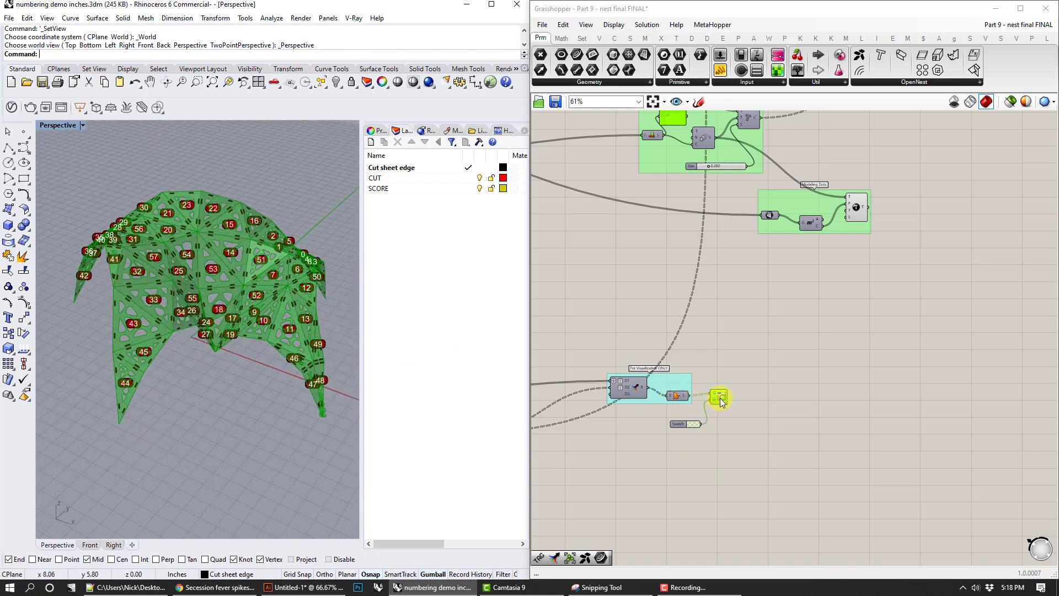
right_click_drag(260, 326, 190, 294)
scroll(267, 296, "up", 5)
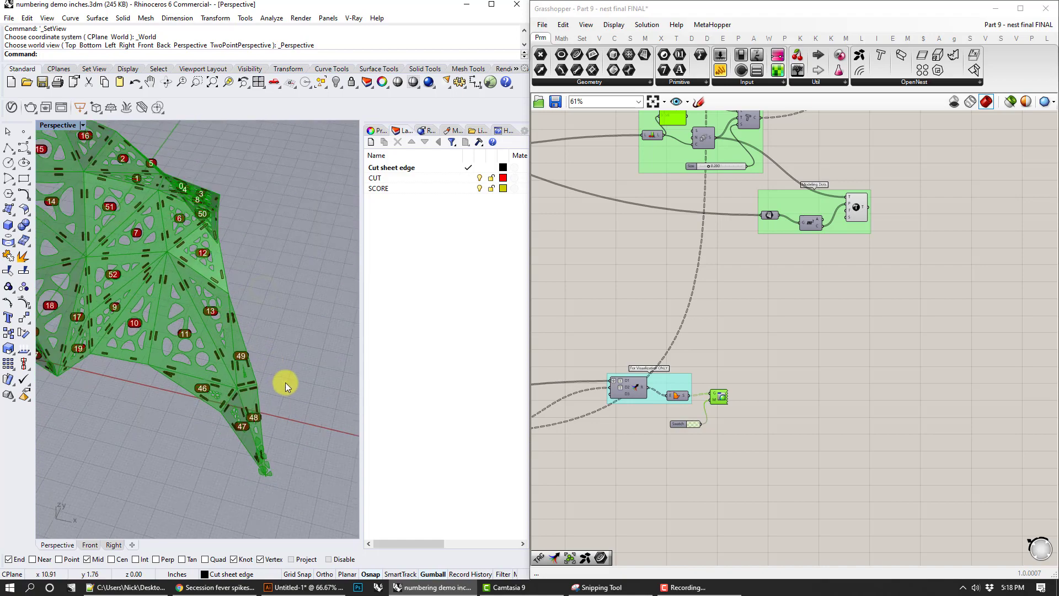
right_click_drag(286, 382, 222, 305)
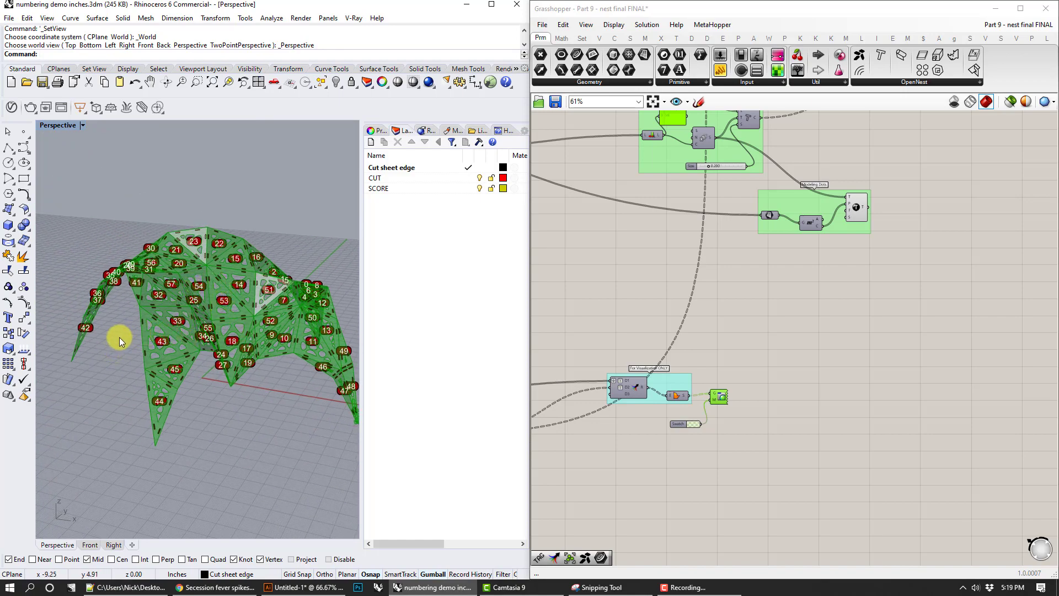
right_click_drag(121, 339, 130, 386)
scroll(146, 352, "up", 5)
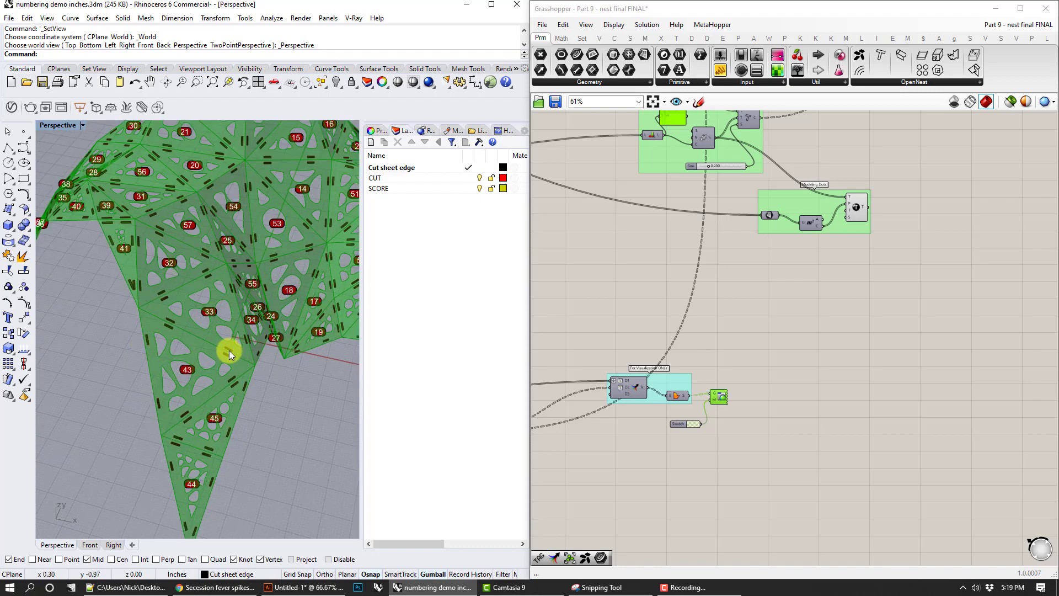
right_click_drag(257, 341, 157, 345)
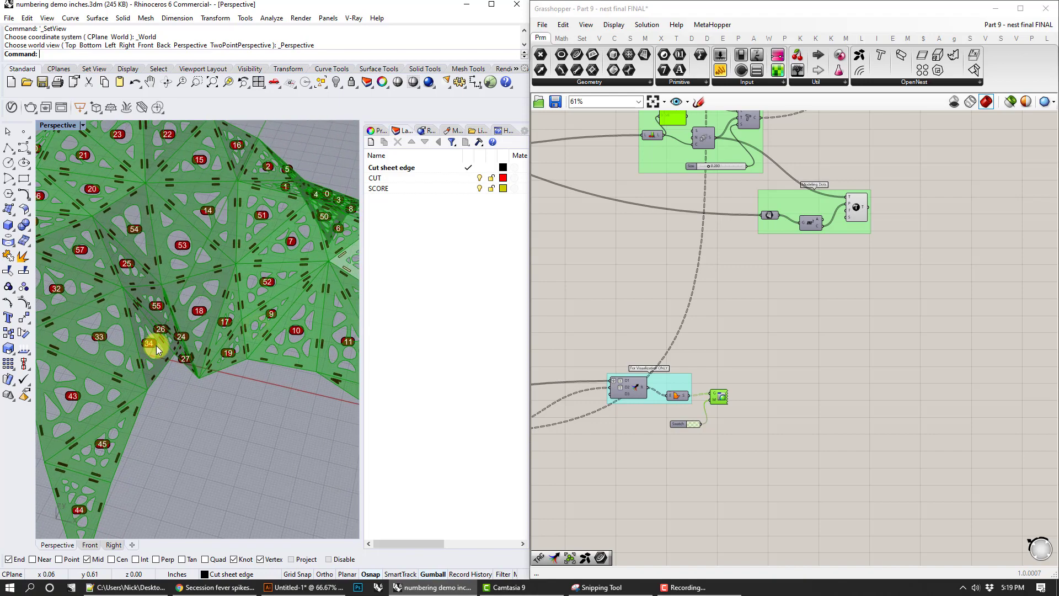
right_click_drag(238, 287, 174, 263)
scroll(174, 263, "down", 5)
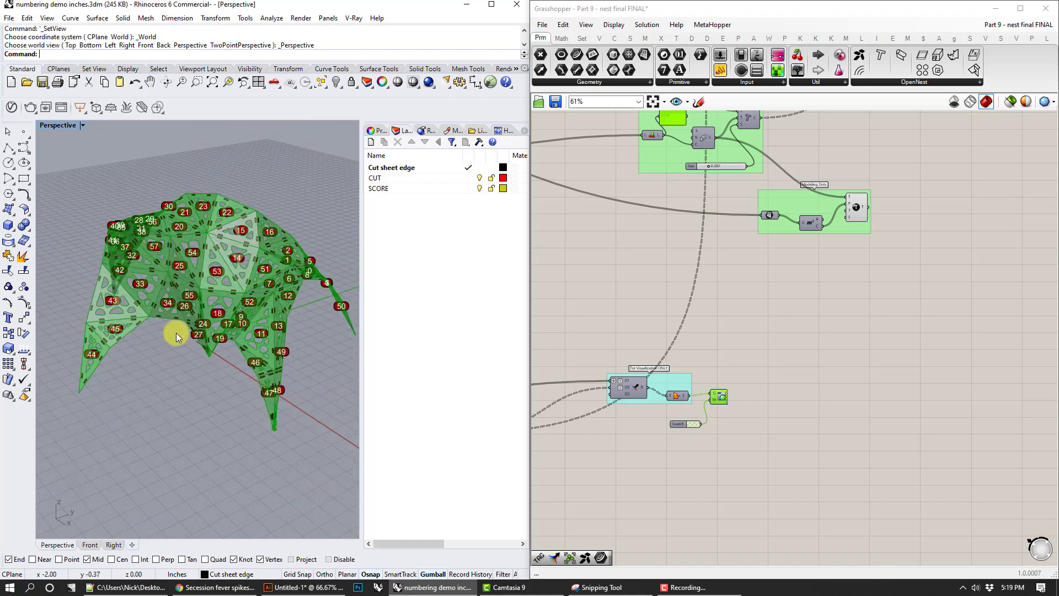
Inspect the tips of the model's legs at ground level and the narrow panels around them from several angles.
right_click_drag(177, 332, 104, 343)
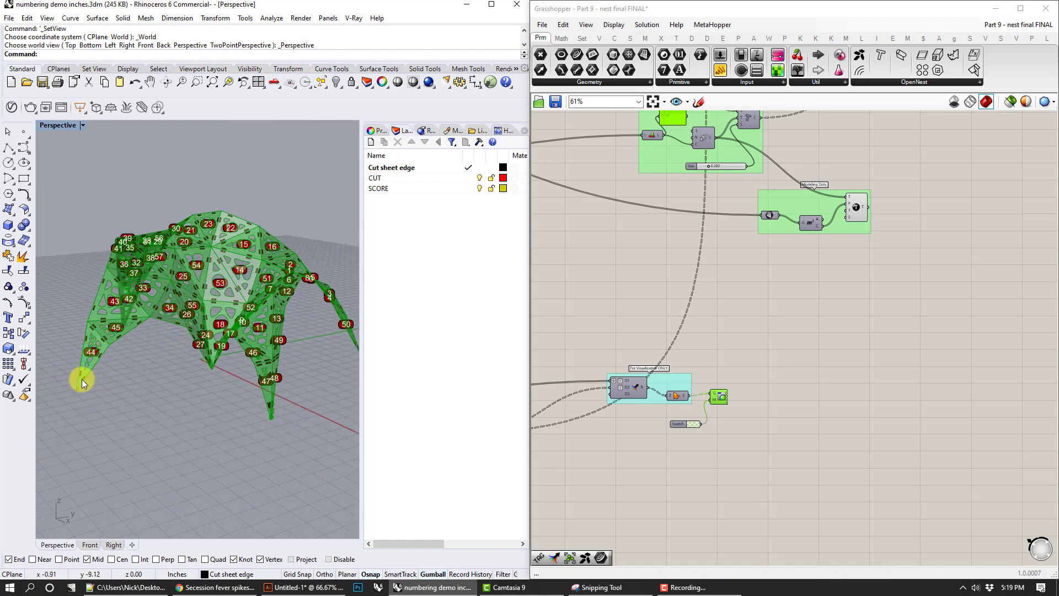
right_click_drag(295, 386, 185, 357)
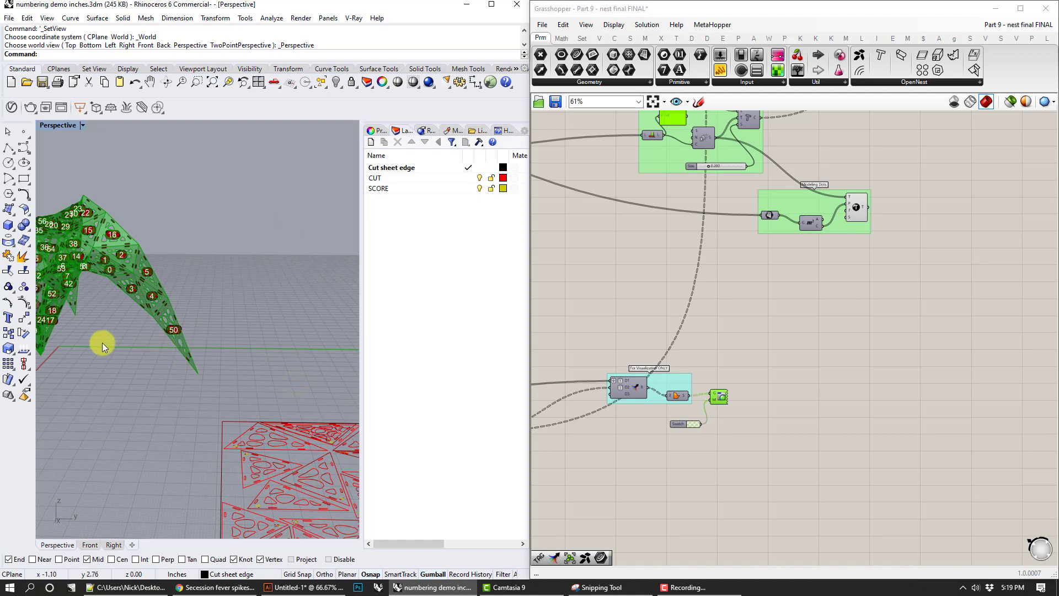
right_click_drag(102, 343, 203, 312)
scroll(226, 336, "down", 3)
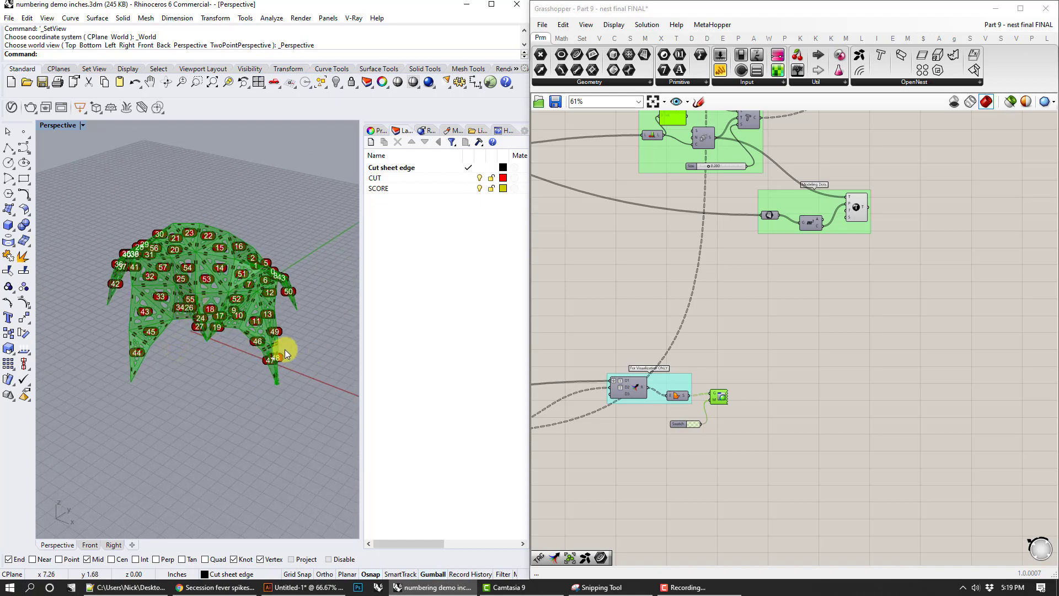
right_click_drag(270, 346, 298, 326)
scroll(256, 348, "up", 5)
right_click_drag(249, 354, 207, 369)
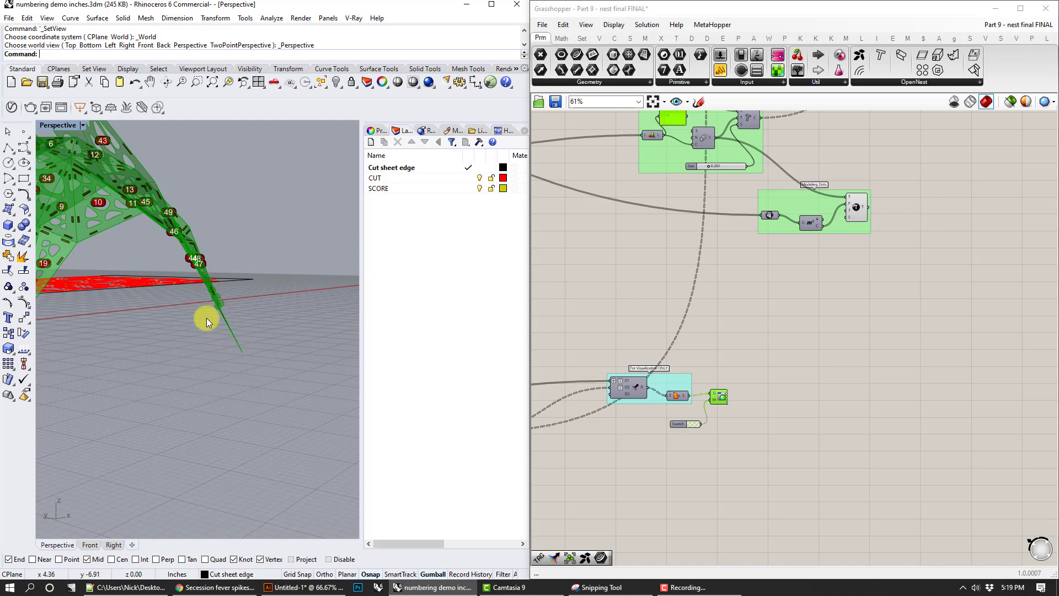
right_click_drag(257, 337, 192, 355)
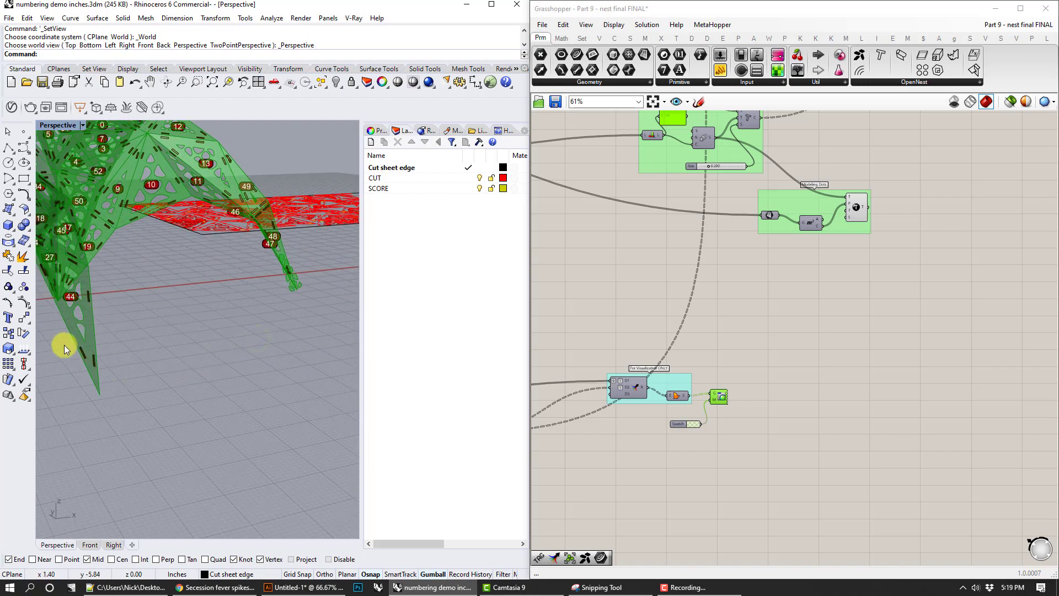
right_click_drag(64, 346, 261, 362)
right_click_drag(287, 305, 127, 282)
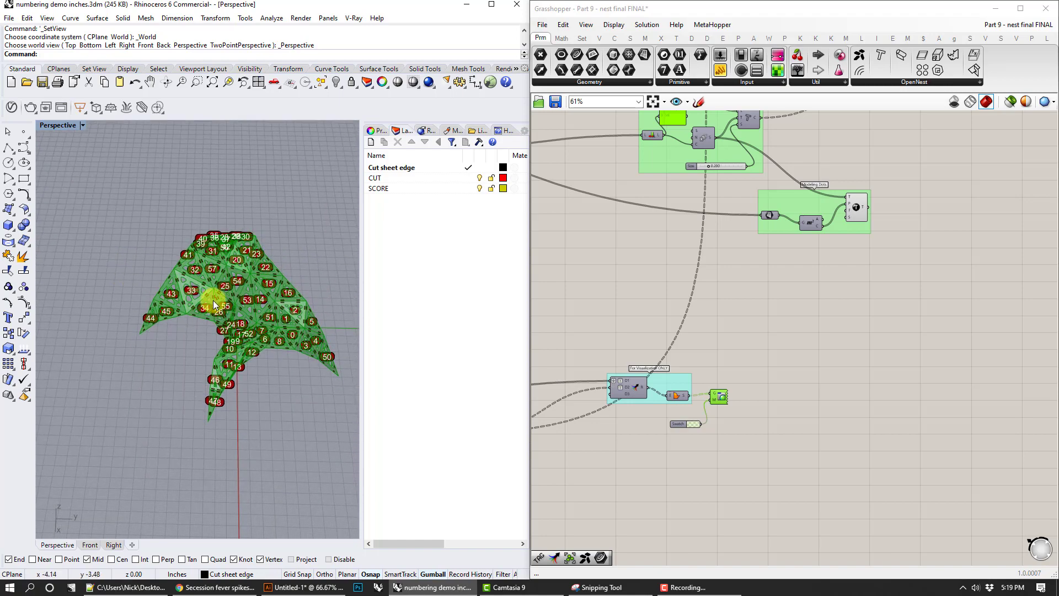
scroll(247, 315, "up", 5)
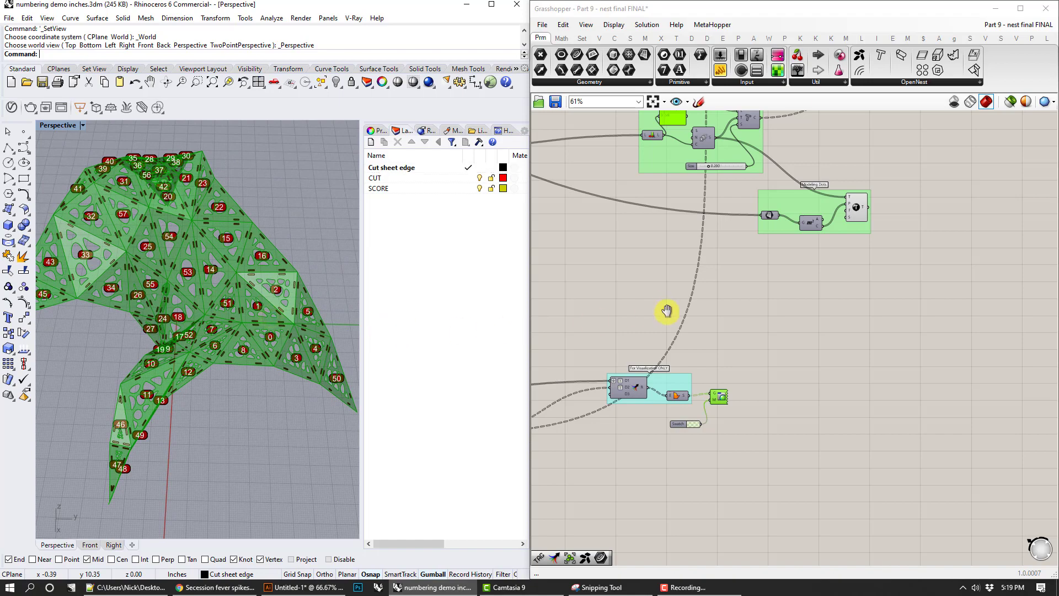
Review the nesting component's inputs and the {0;0;0to57} mask panel fed beside the Curves to Bake group.
right_click_drag(665, 310, 771, 403)
scroll(779, 407, "down", 3)
right_click_drag(927, 298, 702, 337)
right_click_drag(973, 272, 780, 424)
right_click_drag(833, 299, 879, 402)
scroll(861, 365, "up", 3)
right_click_drag(825, 357, 890, 374)
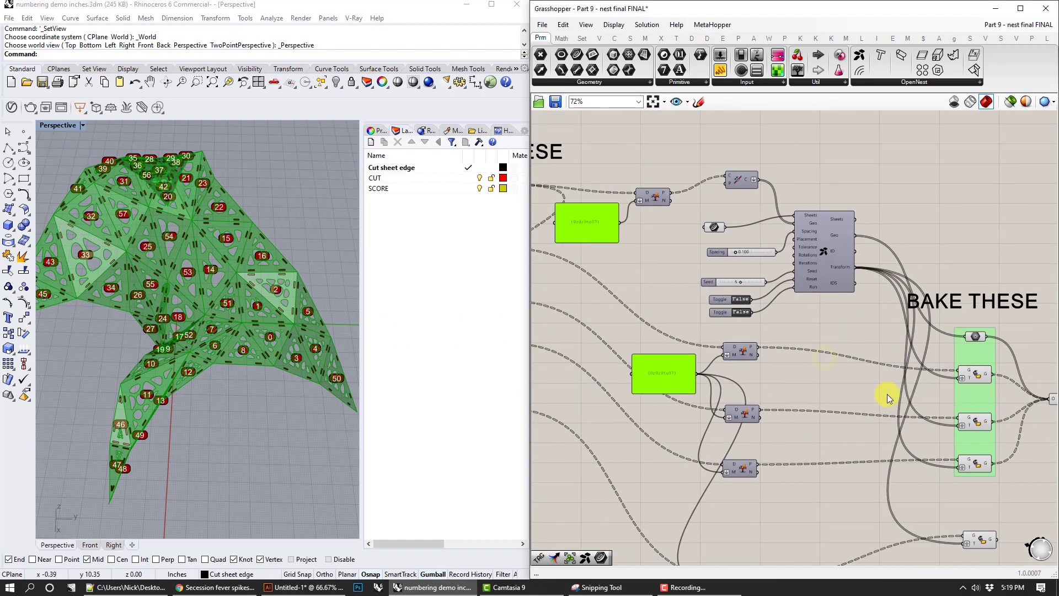
scroll(753, 319, "up", 3)
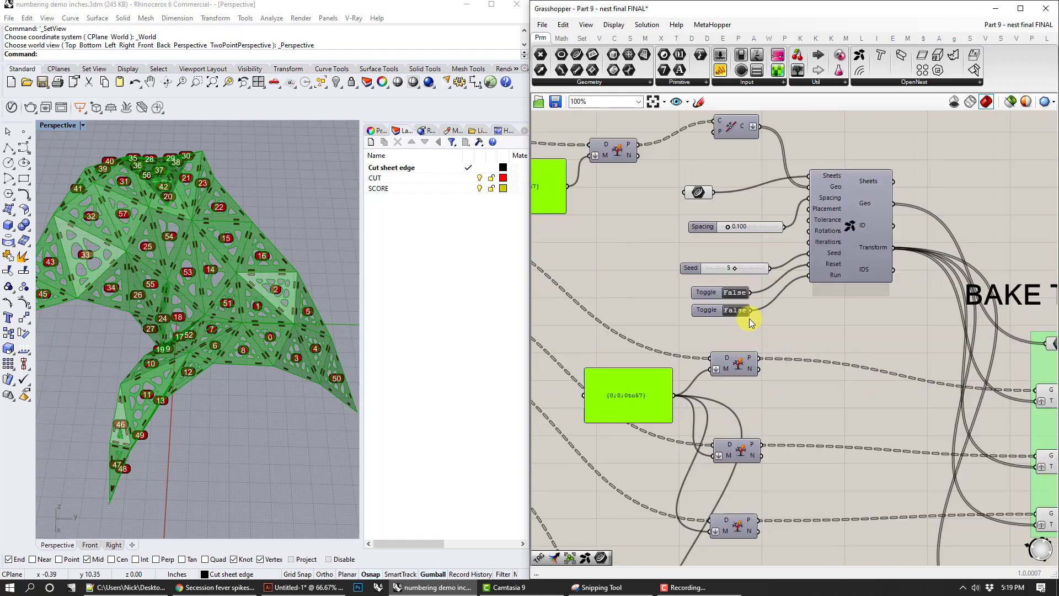
right_click_drag(651, 272, 883, 368)
left_click(729, 271)
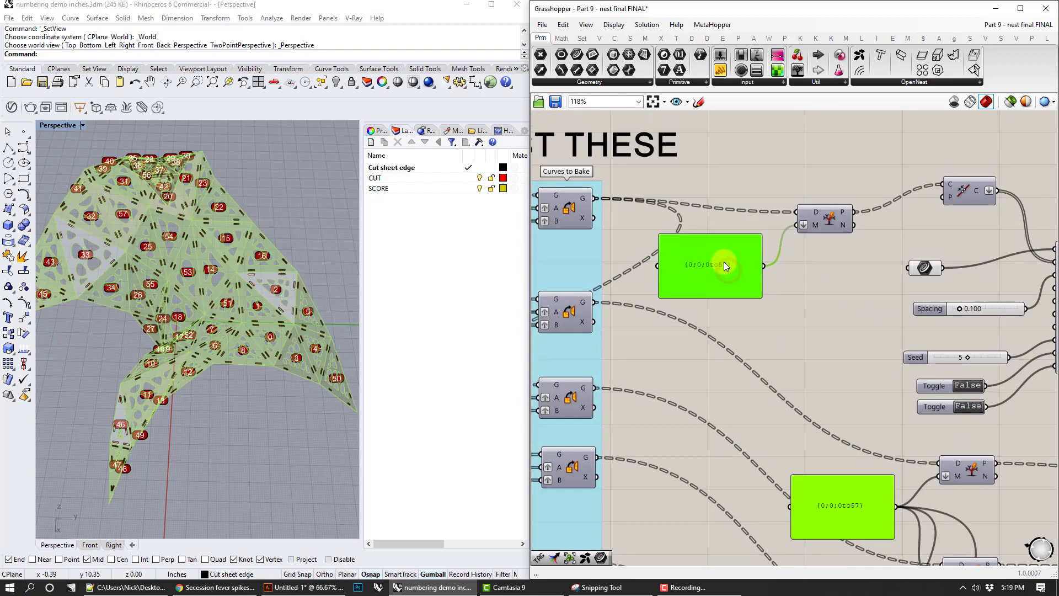
right_click_drag(723, 261, 802, 289)
mouse_move(641, 217)
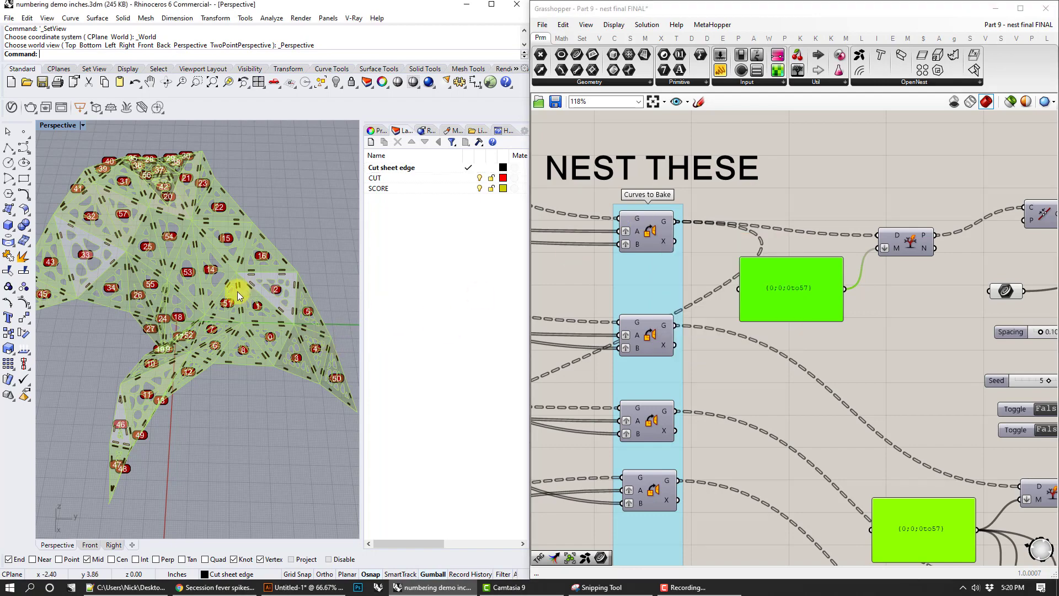
Compare the model's numbered panels with the tree-splitting components that lead from the nesting inputs to the BAKE THESE group.
right_click_drag(237, 291, 234, 288)
scroll(234, 288, "up", 5)
scroll(224, 377, "down", 6)
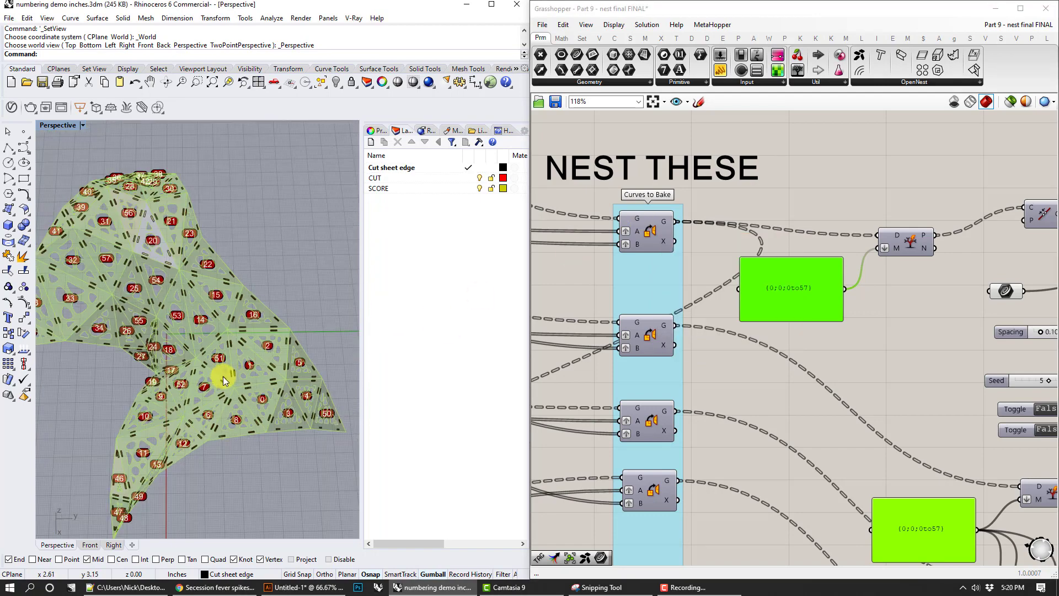
right_click_drag(225, 377, 253, 293)
right_click_drag(891, 388, 732, 269)
scroll(730, 267, "down", 3)
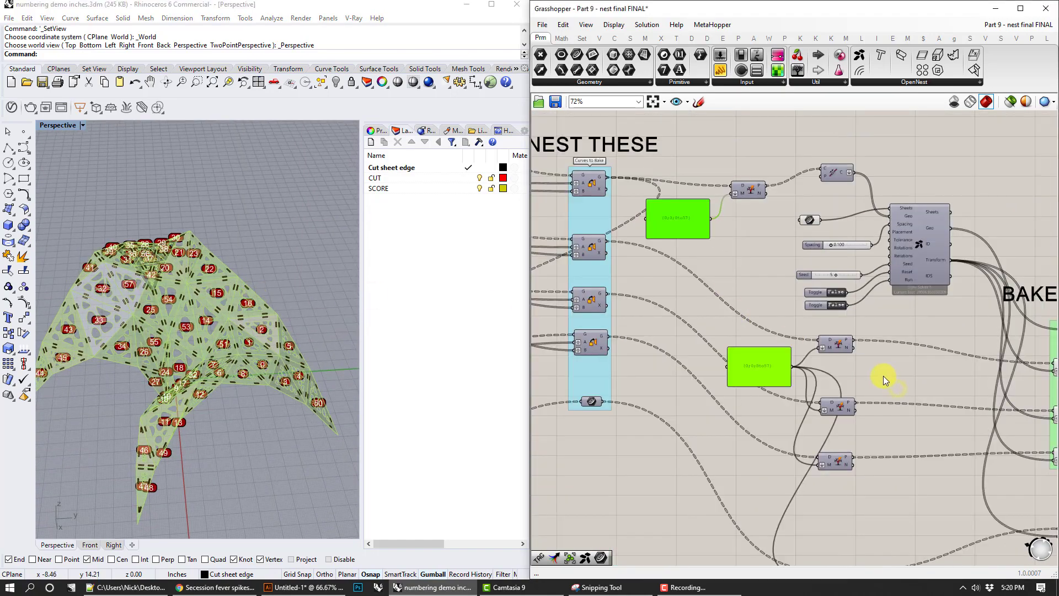
right_click_drag(889, 377, 786, 293)
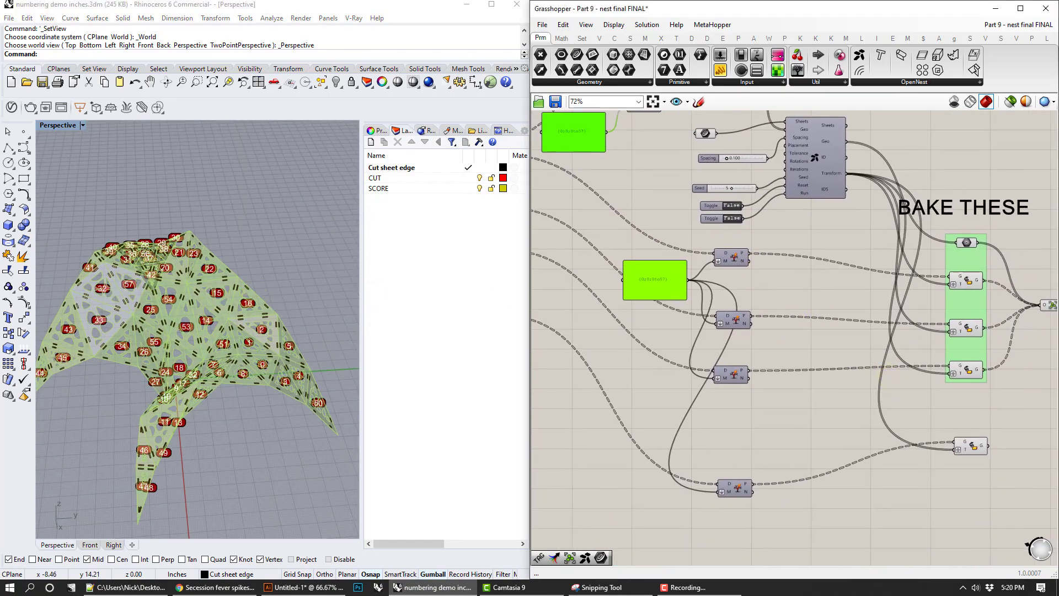